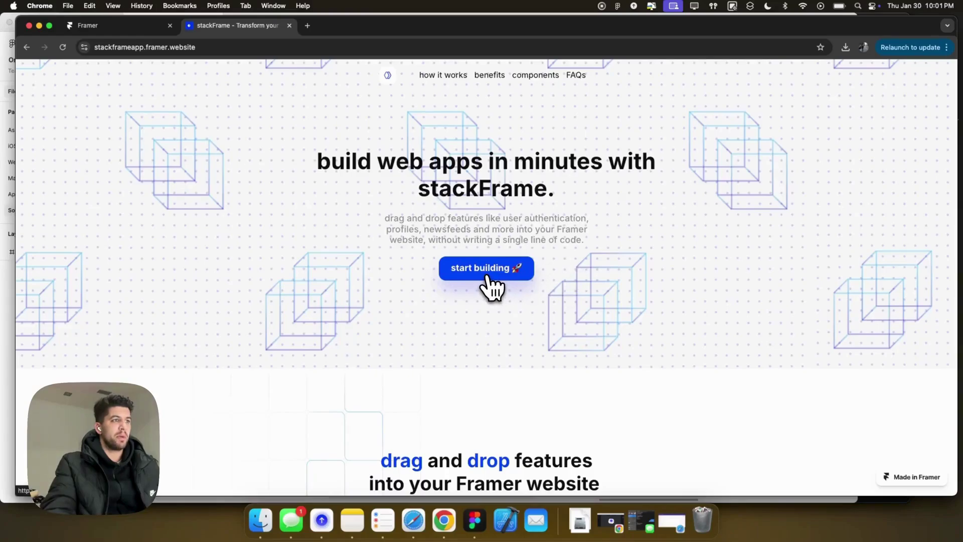
Open Project 1 from the stackFrame dashboard and remix its Framer component file.
click(486, 274)
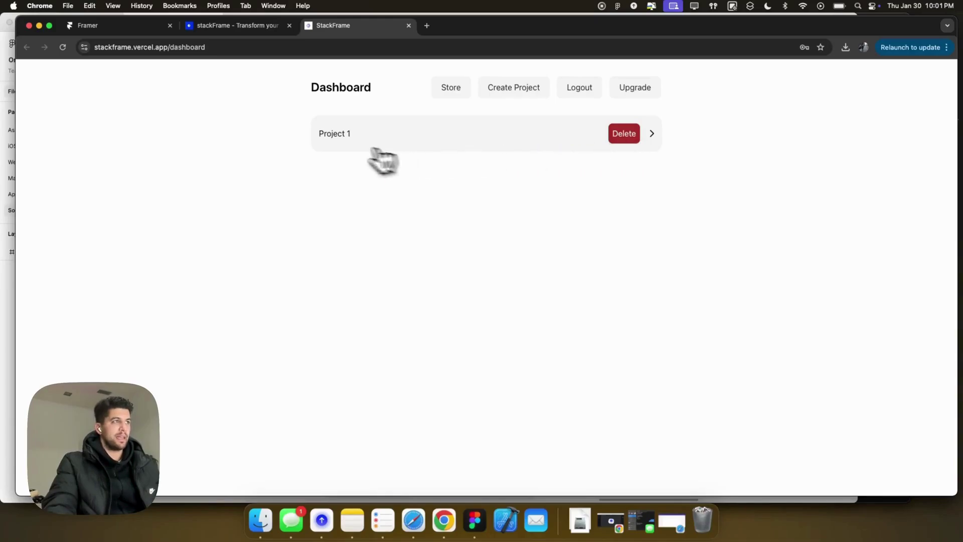
click(344, 140)
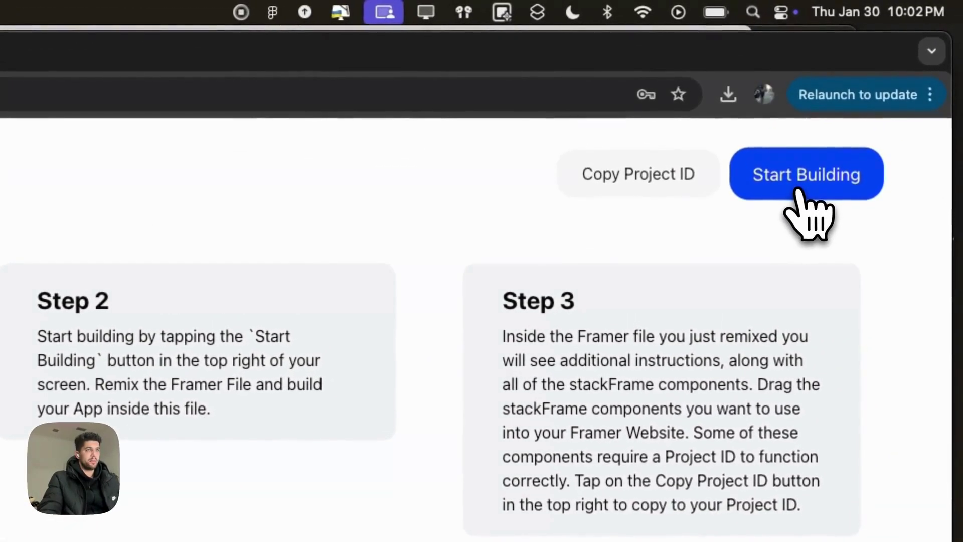
click(797, 189)
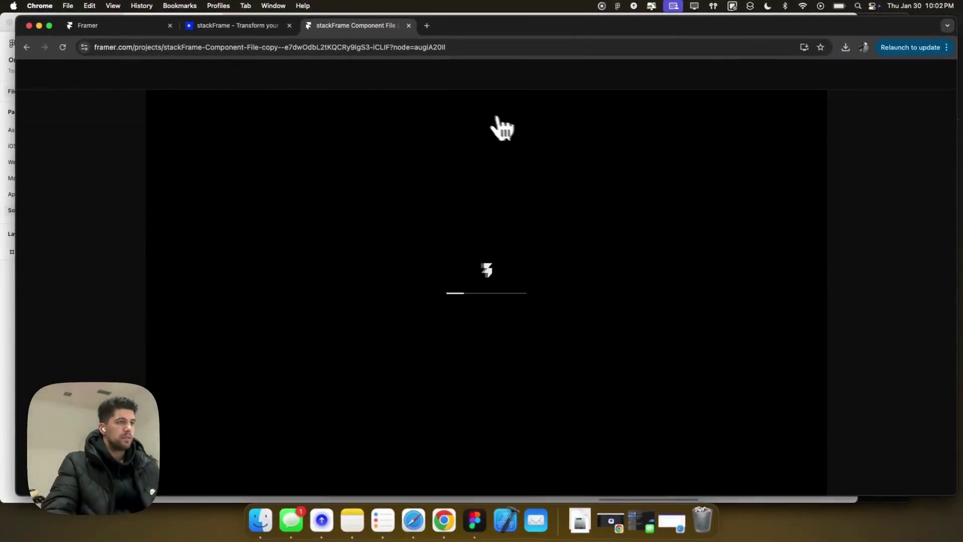
click(260, 30)
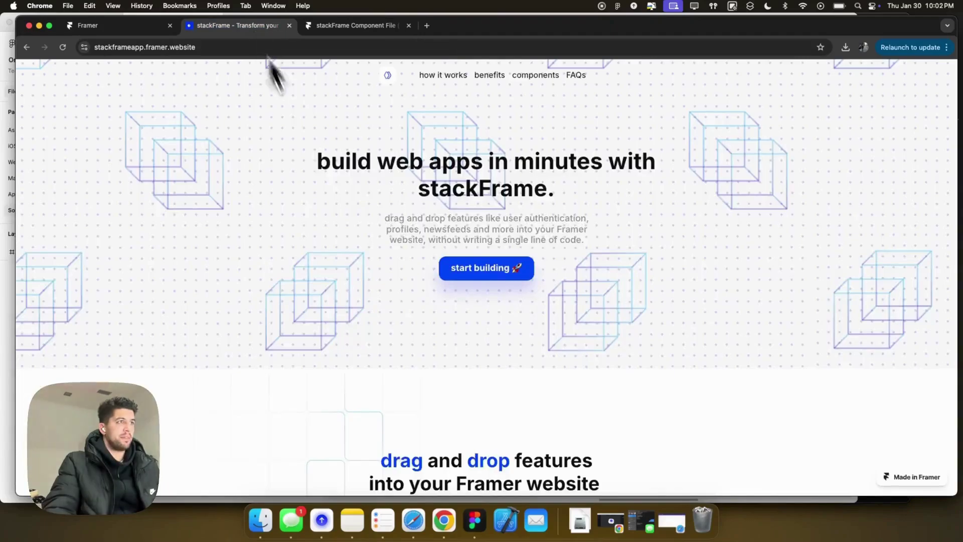
click(489, 268)
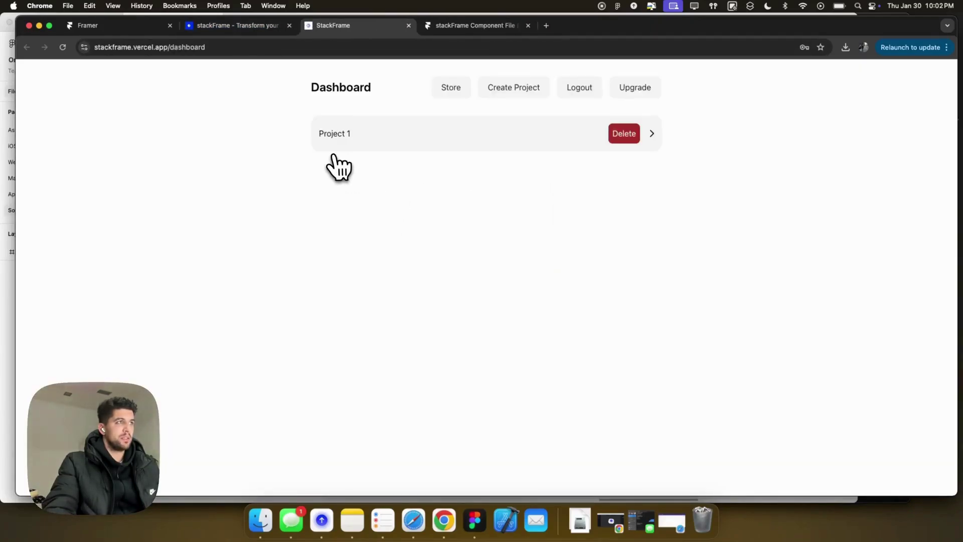
click(334, 134)
click(476, 26)
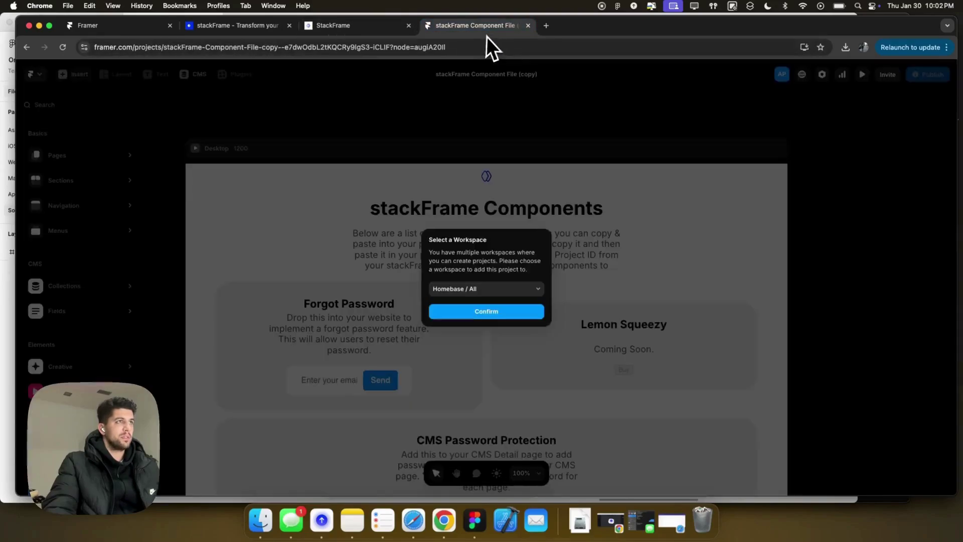
Confirm the Homebase workspace for the remixed file and return to its pages.
click(485, 311)
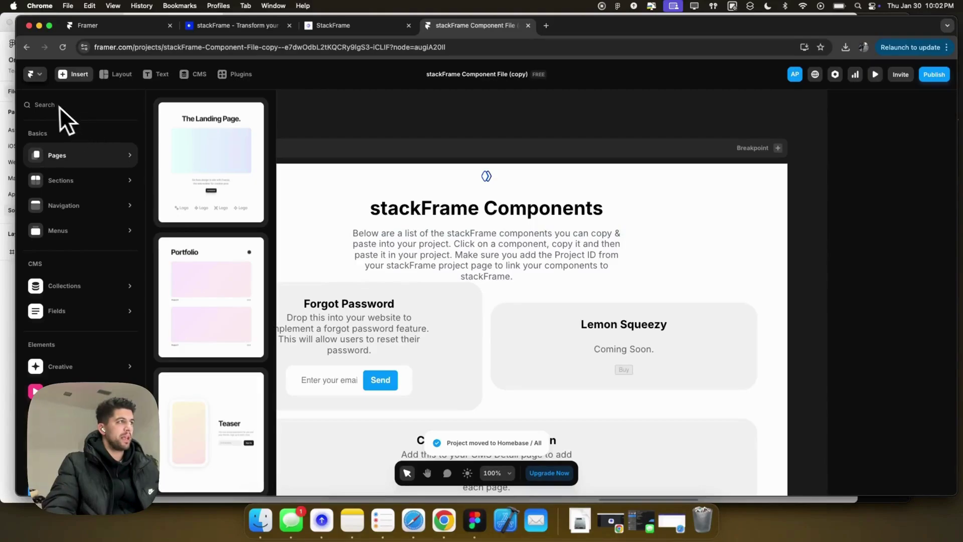
click(335, 130)
scroll(450, 183, down, 1)
scroll(452, 192, down, 8)
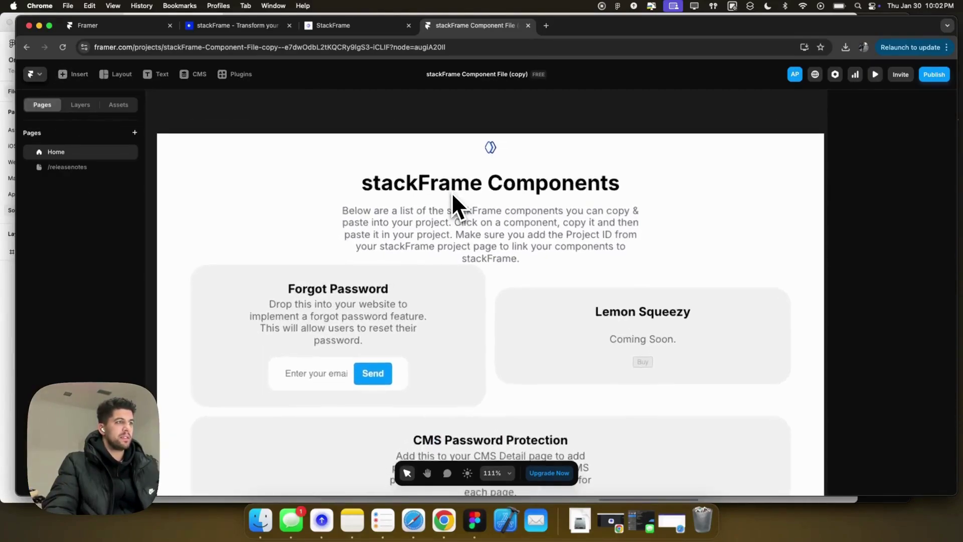
scroll(464, 203, down, 2)
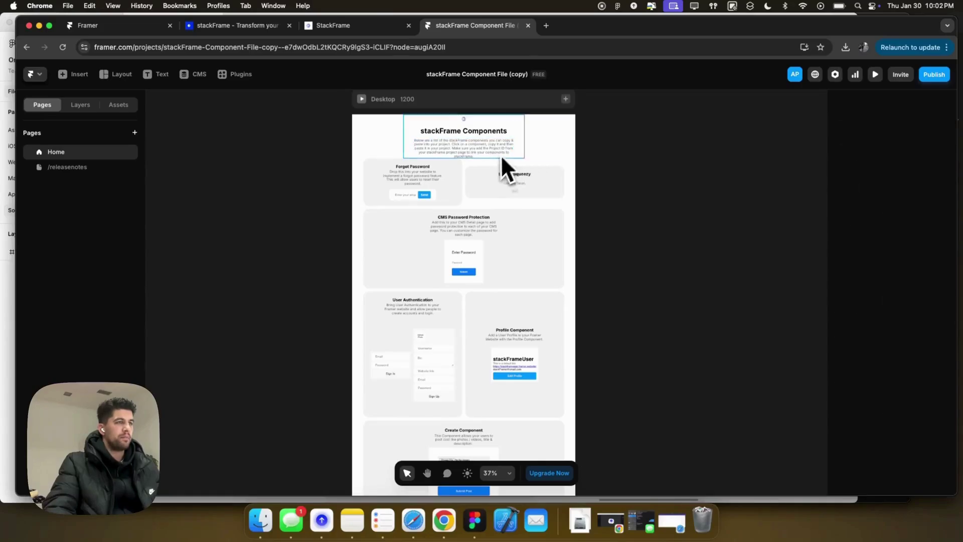
Set the Desktop frame's layout gap to 25.
click(519, 131)
click(533, 105)
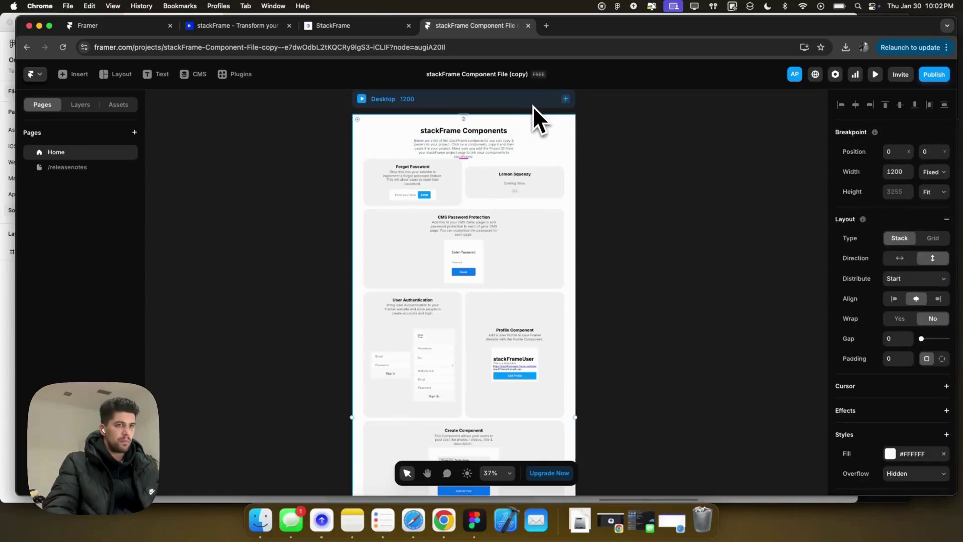
click(898, 339)
text(25)
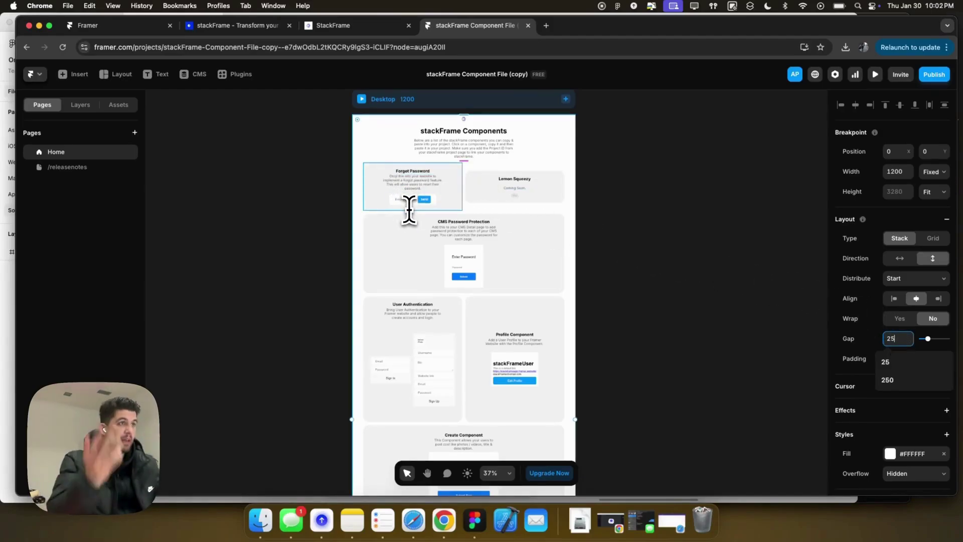
scroll(415, 207, down, 3)
scroll(414, 206, up, 5)
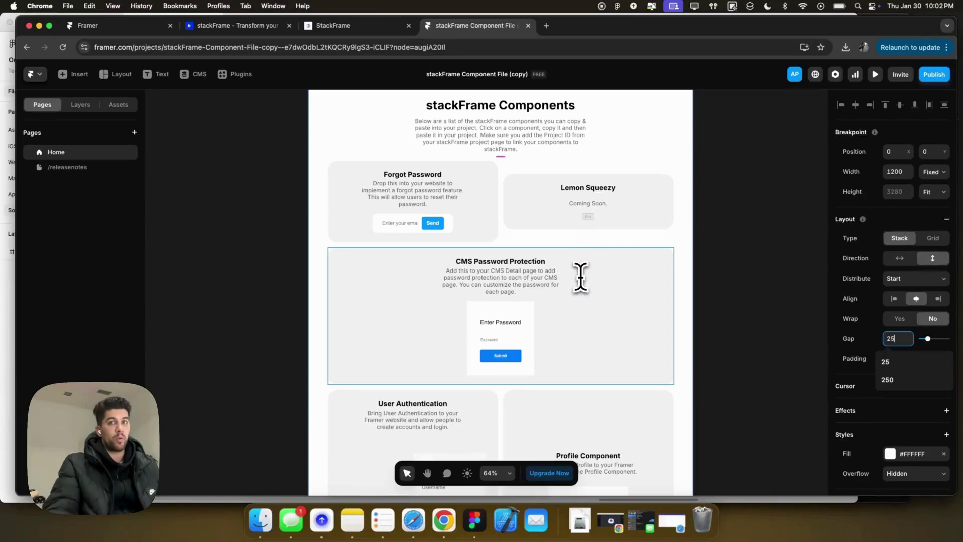
scroll(567, 303, down, 3)
Inspect the CMS Password Protection, User Authentication, Profile, Newsfeed and Create Component cards.
click(673, 241)
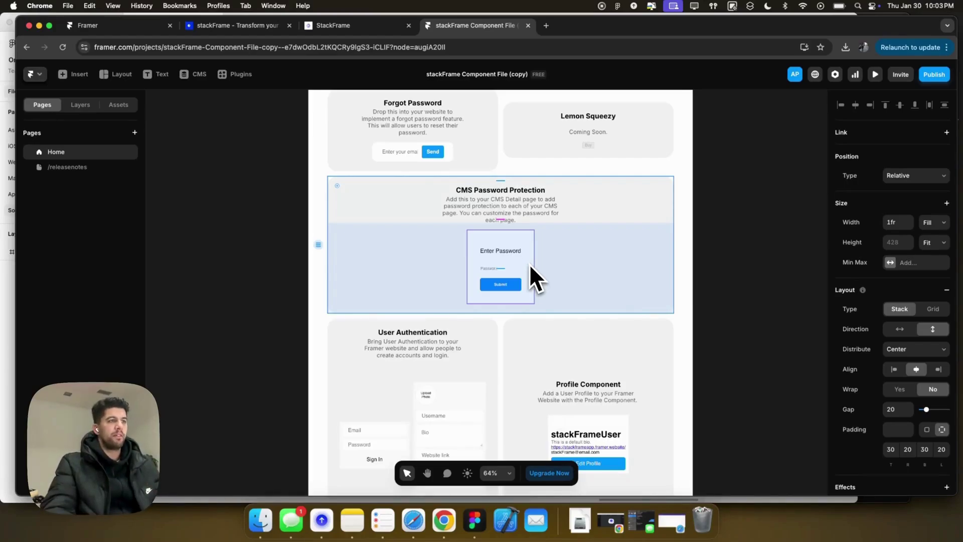
scroll(531, 265, down, 6)
click(424, 327)
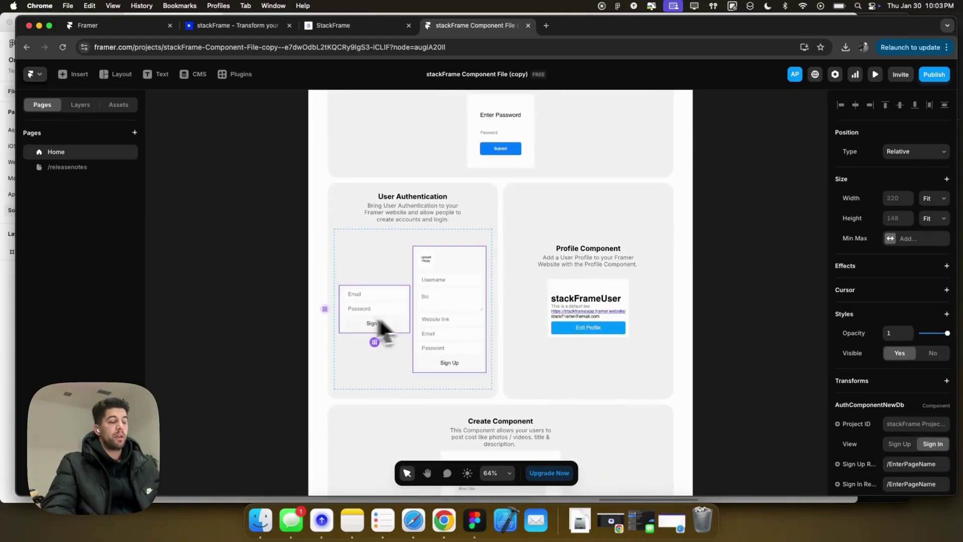
click(583, 312)
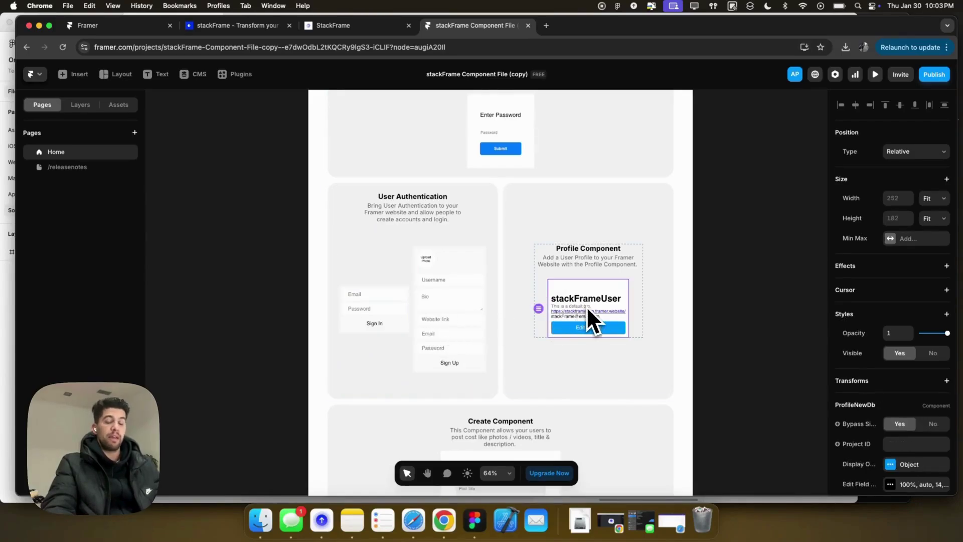
scroll(588, 312, down, 10)
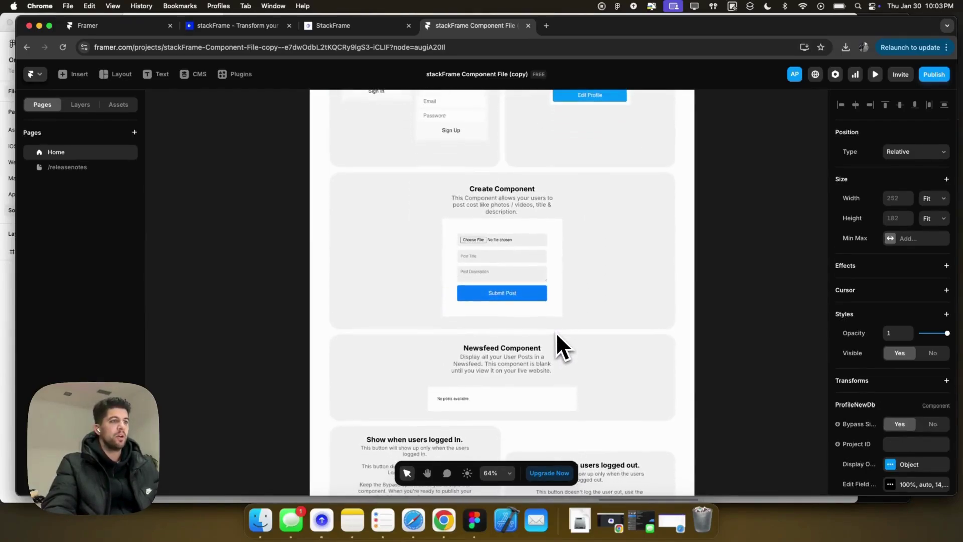
click(469, 394)
click(520, 274)
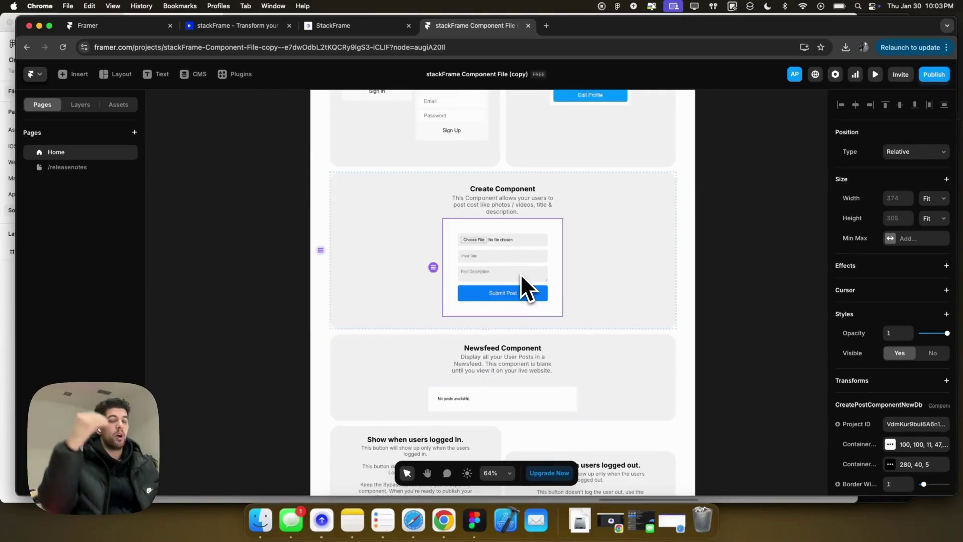
scroll(521, 276, down, 8)
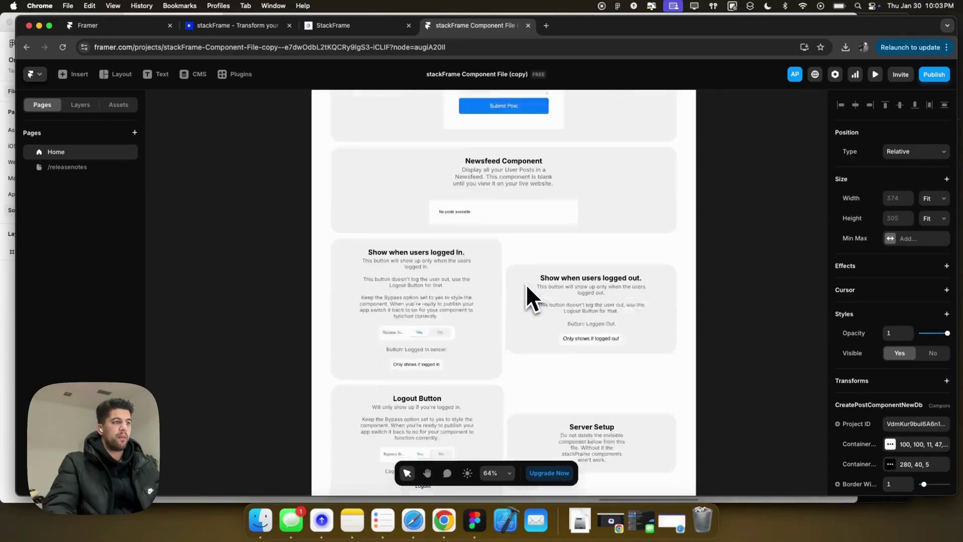
scroll(525, 284, down, 2)
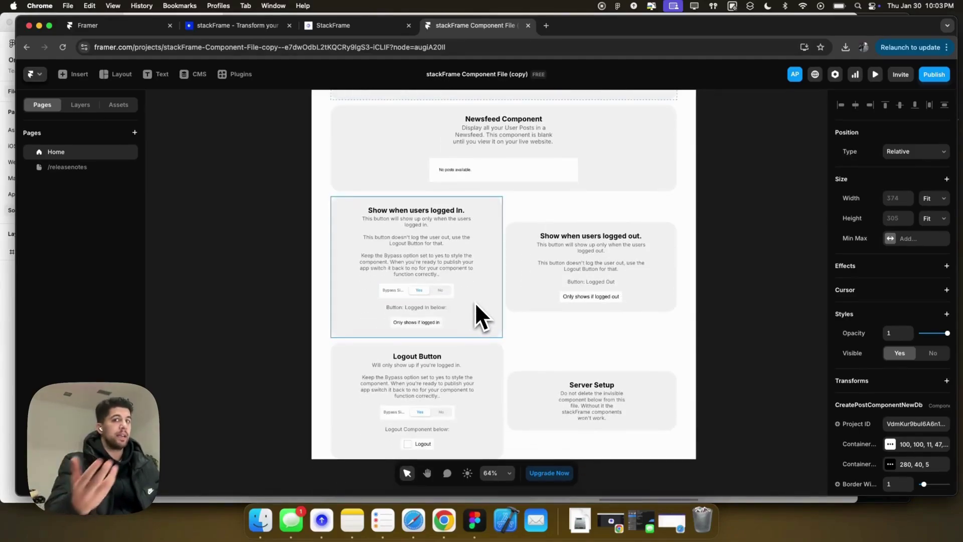
scroll(476, 309, down, 3)
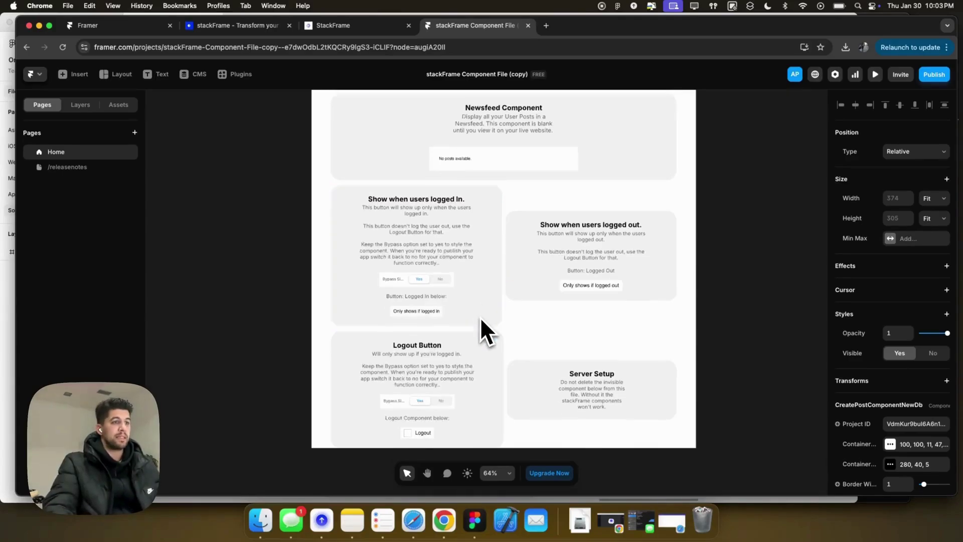
Delete the Server Setup card, leaving the Logout Button card centred.
click(532, 332)
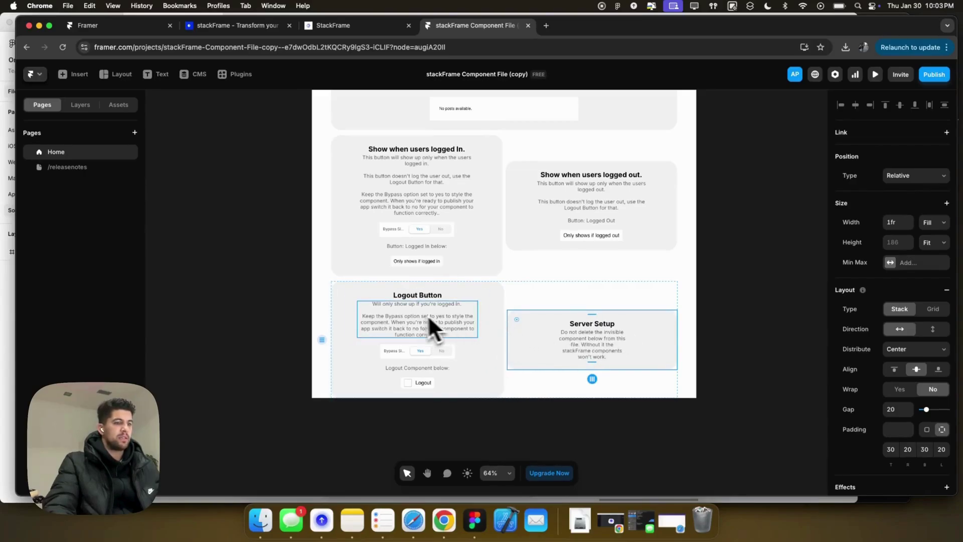
key(BackSpace)
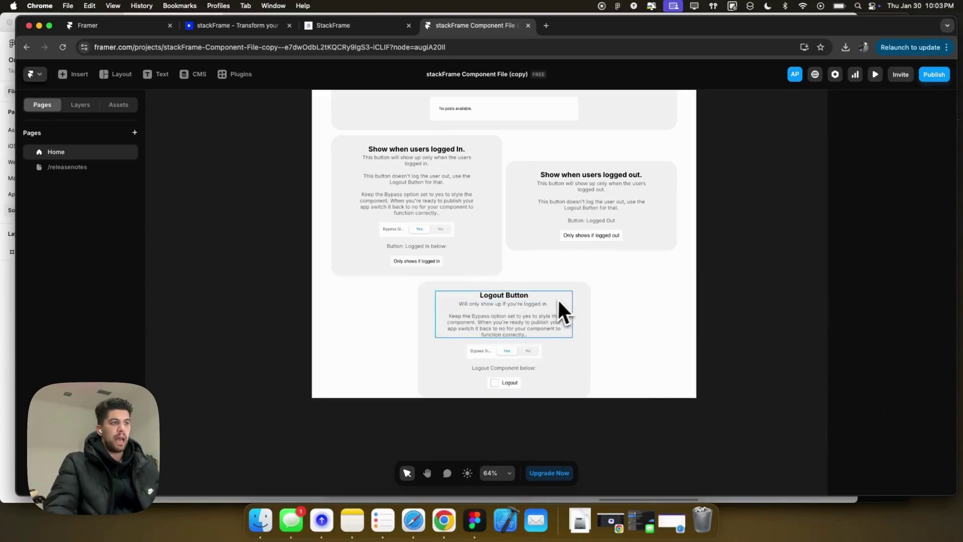
click(567, 299)
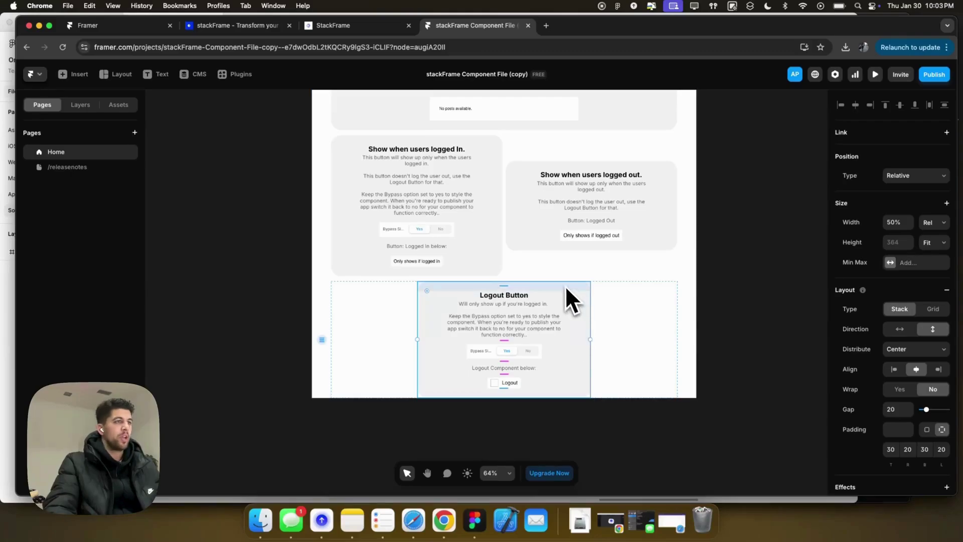
scroll(565, 285, up, 5)
scroll(563, 285, down, 3)
scroll(545, 271, up, 3)
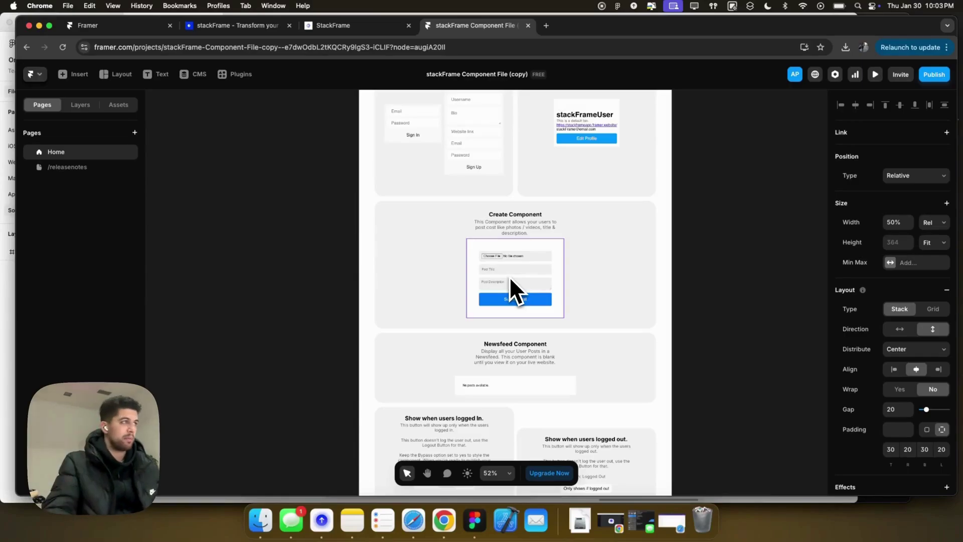
click(106, 167)
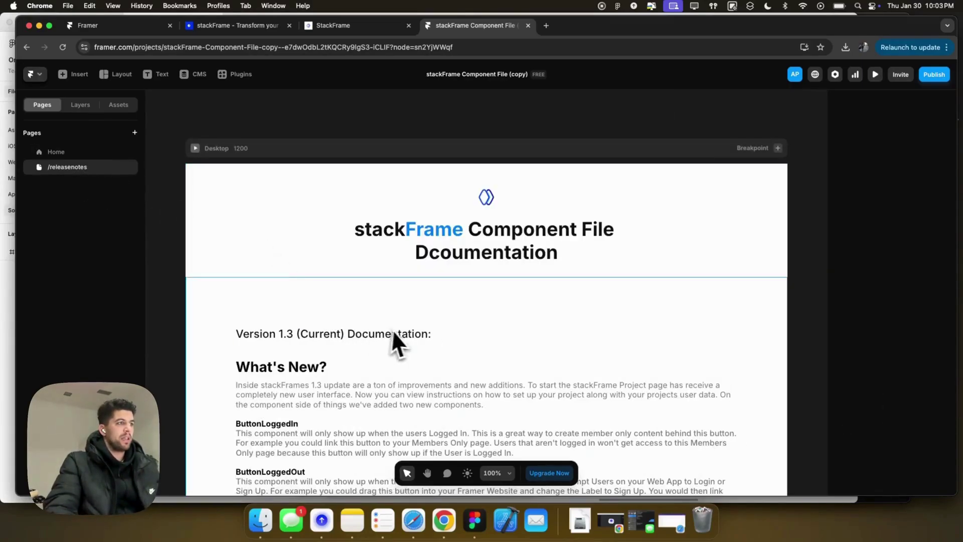
click(52, 153)
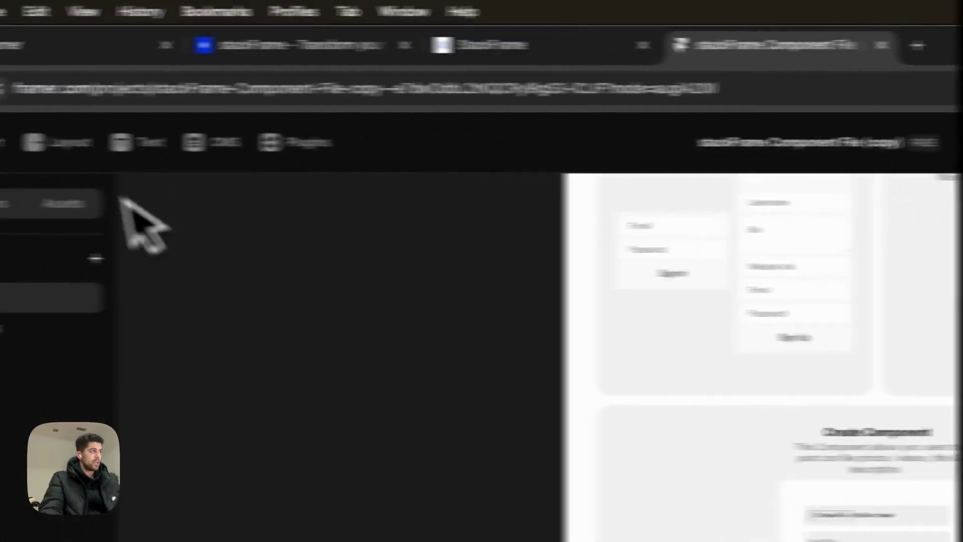
Add a new blank page named /landing.
click(236, 260)
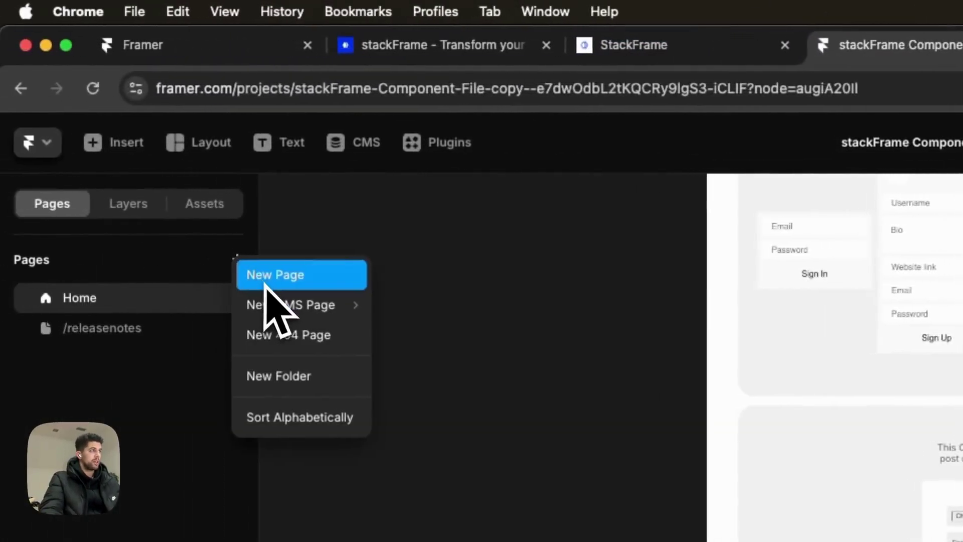
click(269, 275)
text(landing)
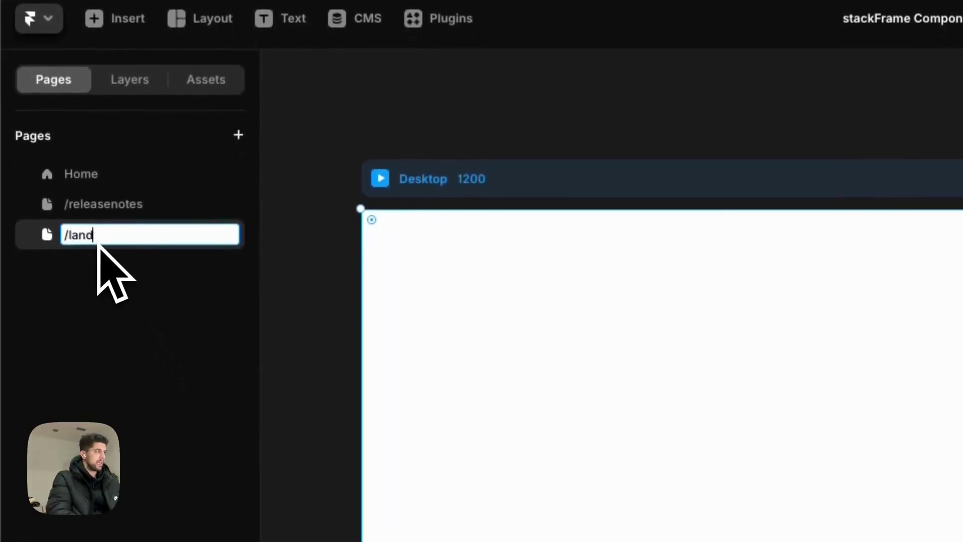
key(Return)
Add another blank page, first named /auth, then renamed to /signup.
click(239, 134)
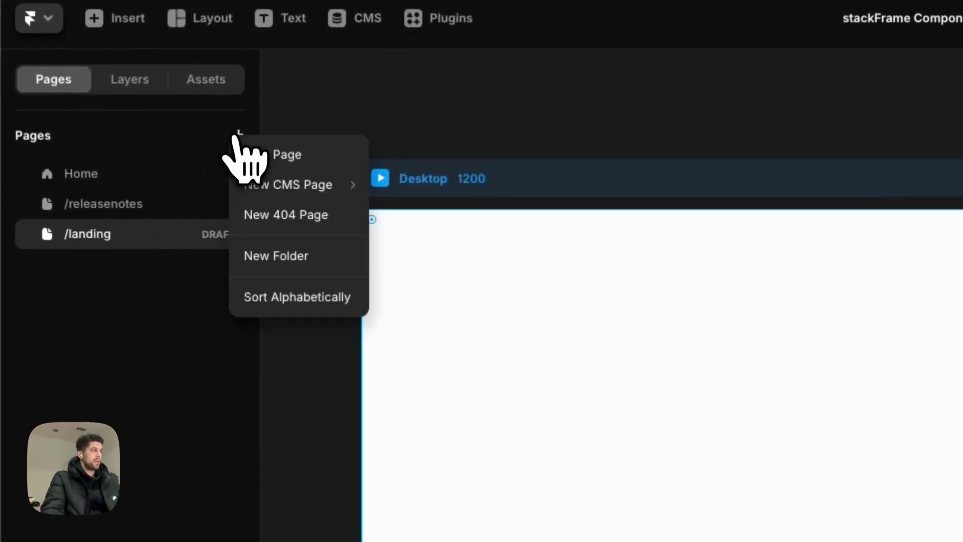
click(266, 156)
text(auth)
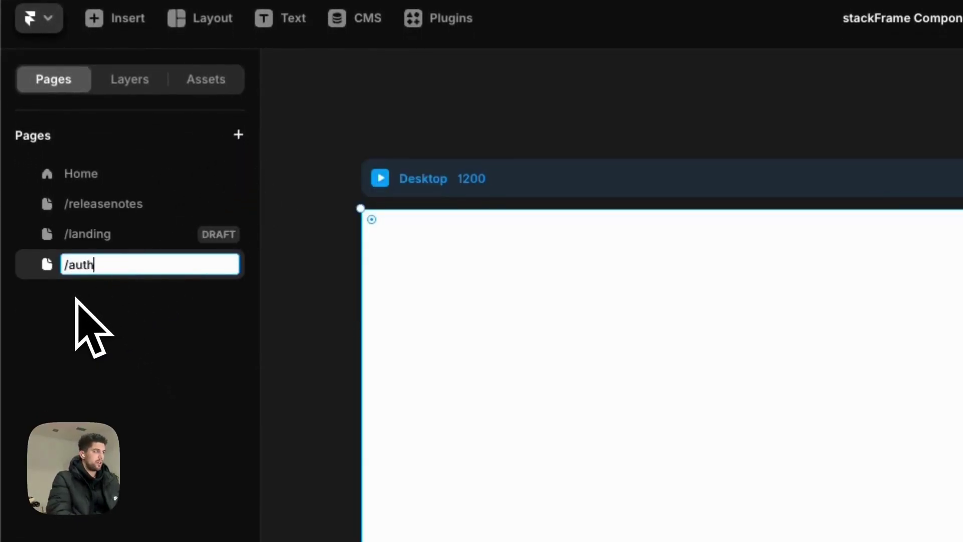
key(Return)
double_click(94, 271)
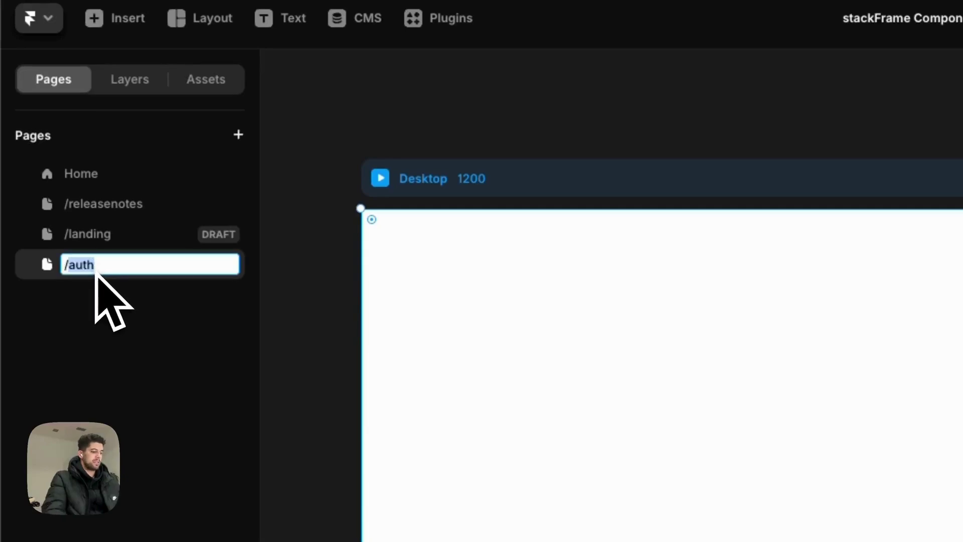
text(signup)
key(Return)
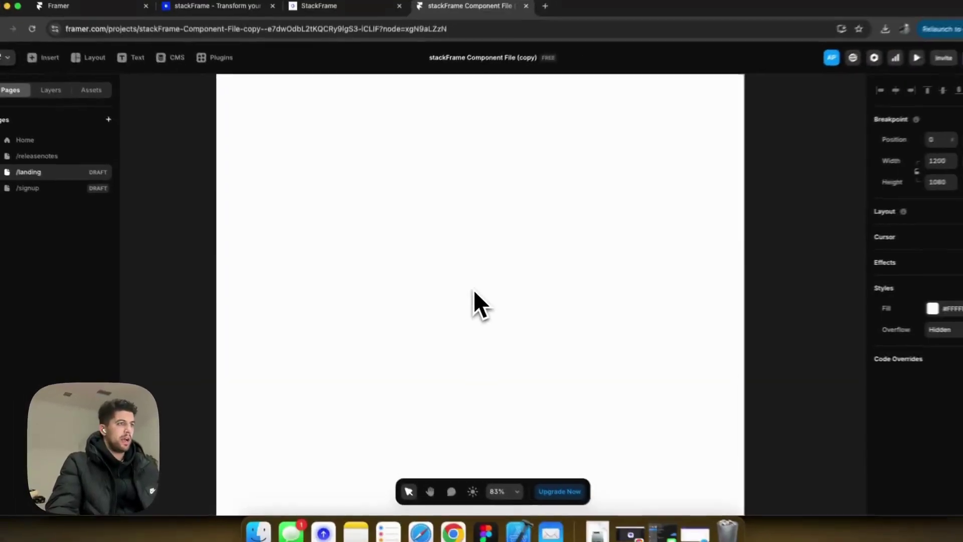
Give the Desktop frame a stack layout with contents distributed to the centre.
click(464, 291)
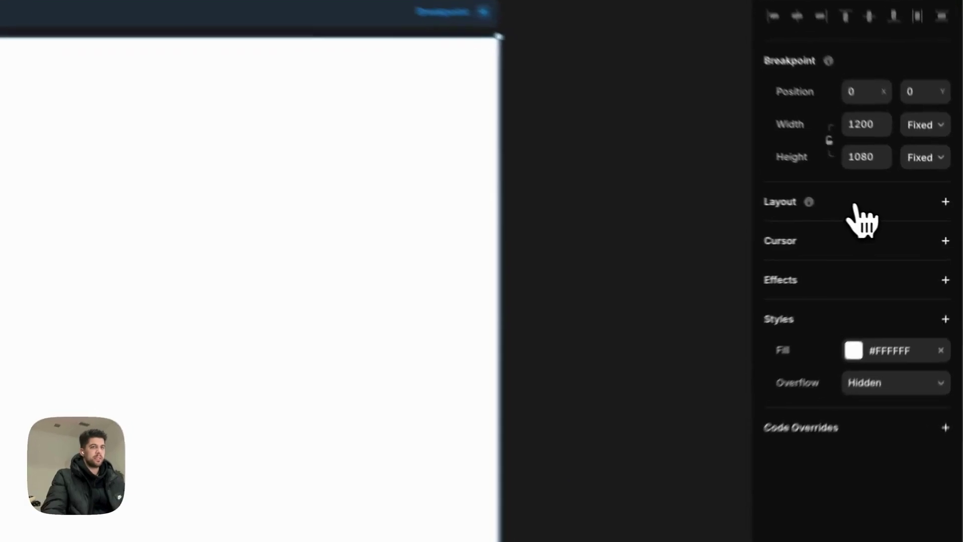
click(855, 203)
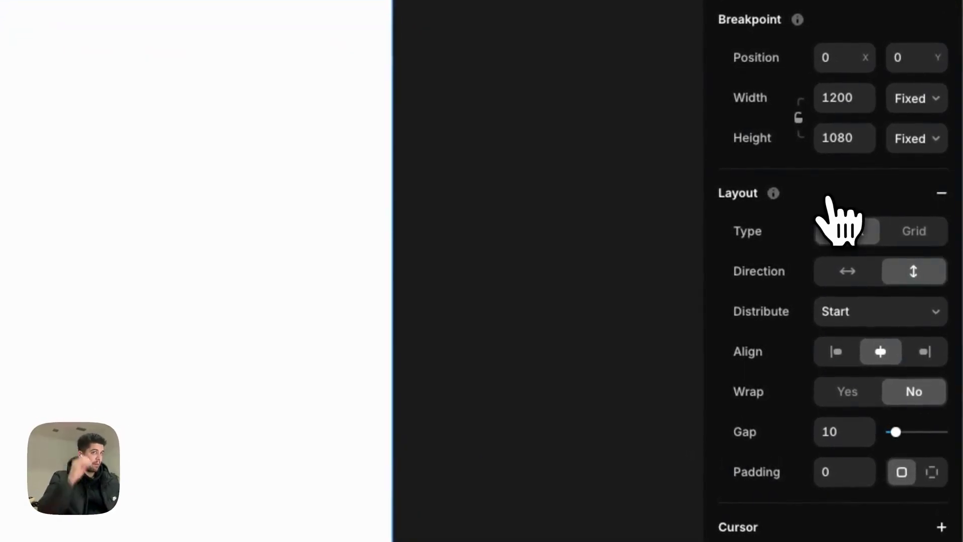
click(861, 312)
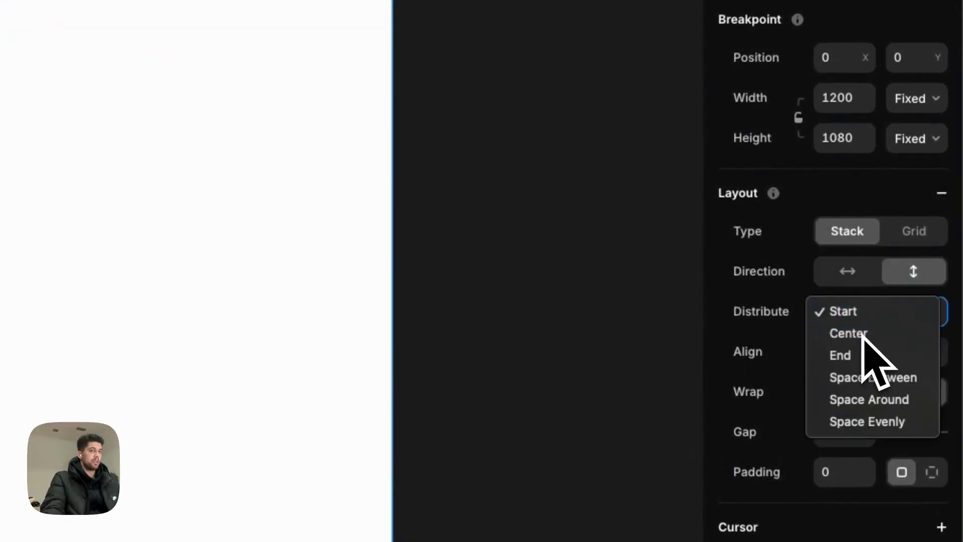
click(859, 332)
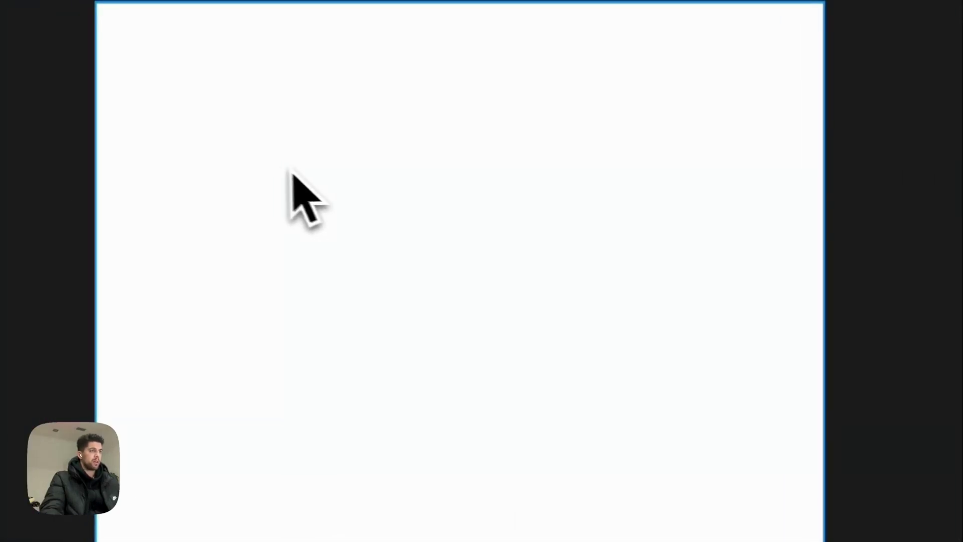
Draw a fill-less frame in Desktop named 'Container - Hero Content'.
drag(279, 141, 659, 391)
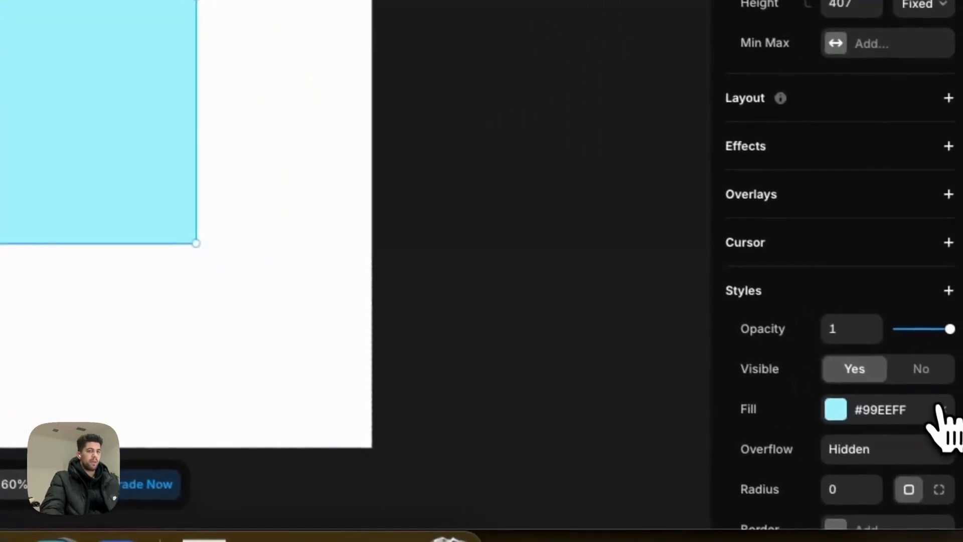
click(941, 424)
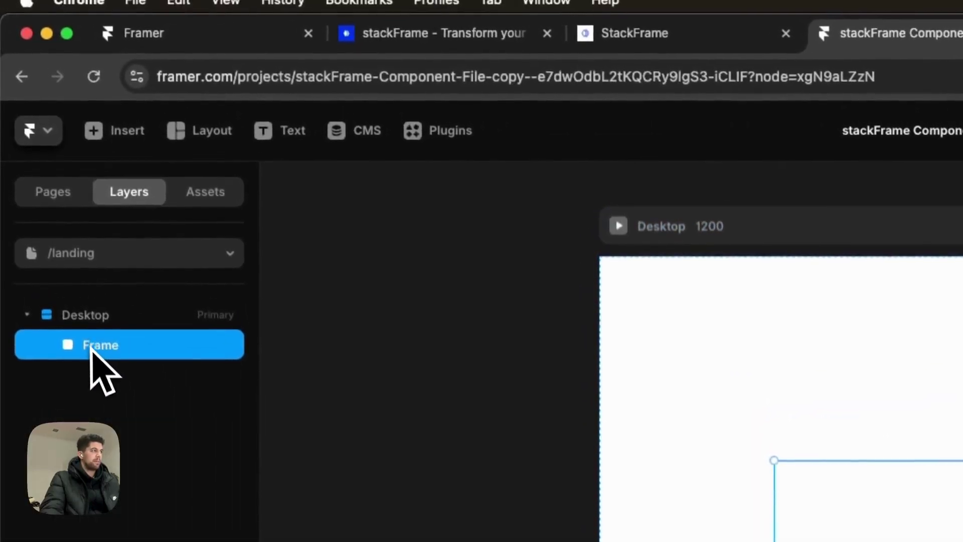
double_click(91, 350)
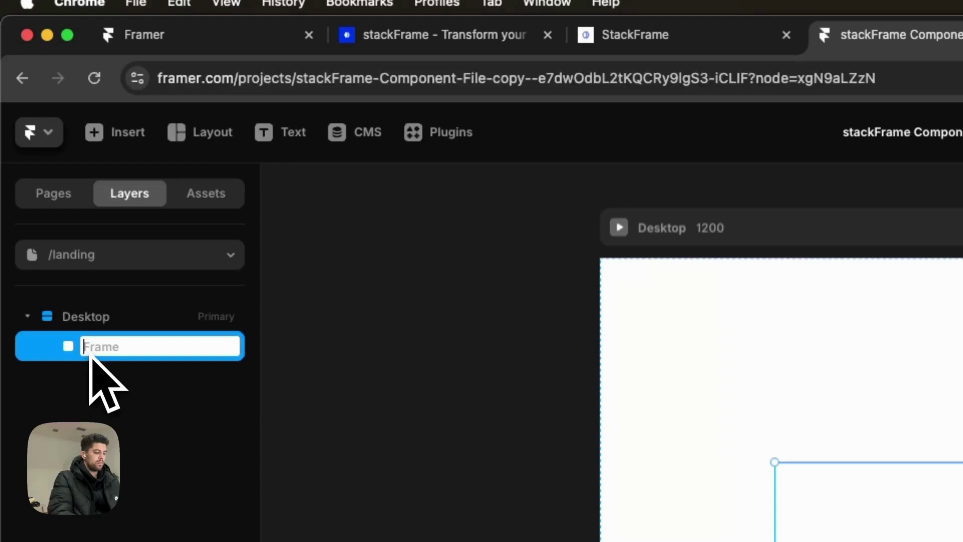
text(Container - He)
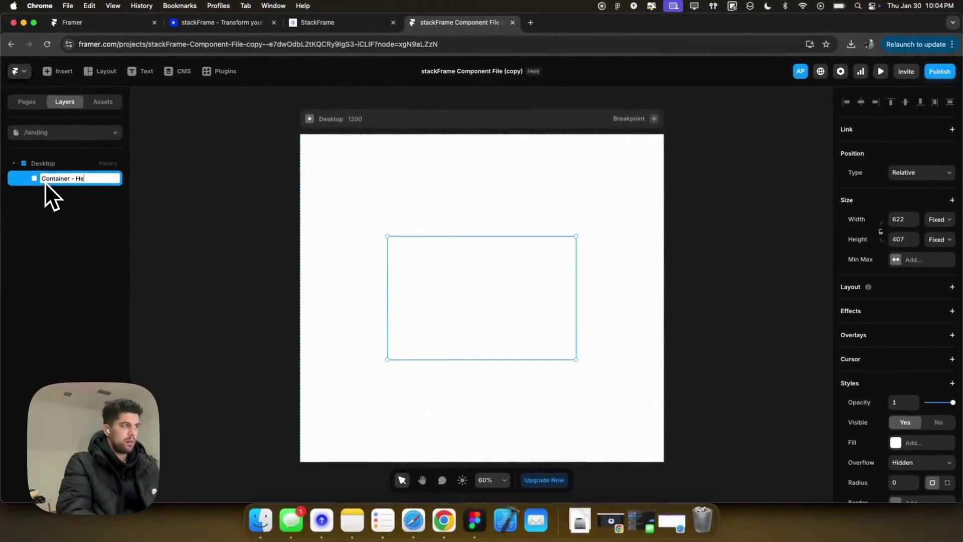
text(ro Content)
key(Return)
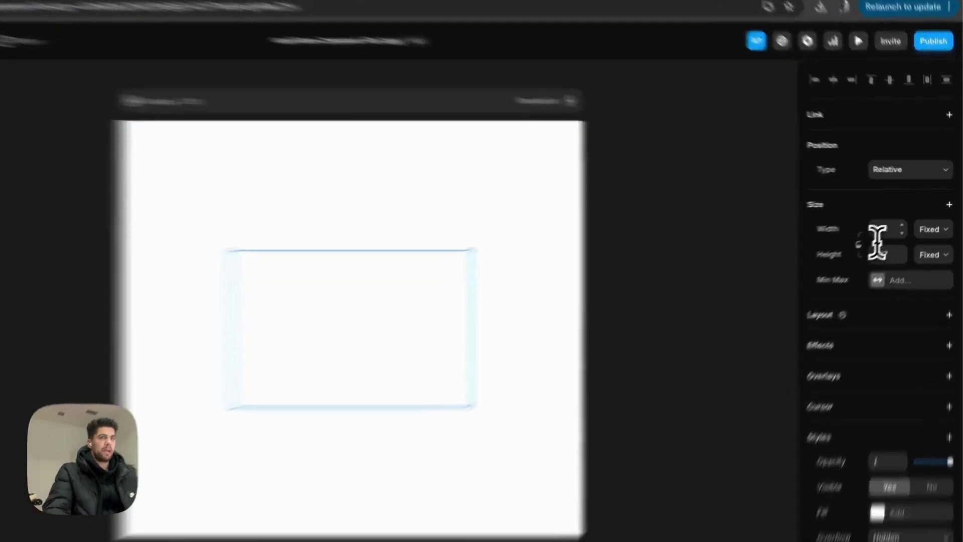
Size the container to 100% width and height, max width 1200, with a cyan fill.
click(898, 219)
text(100%)
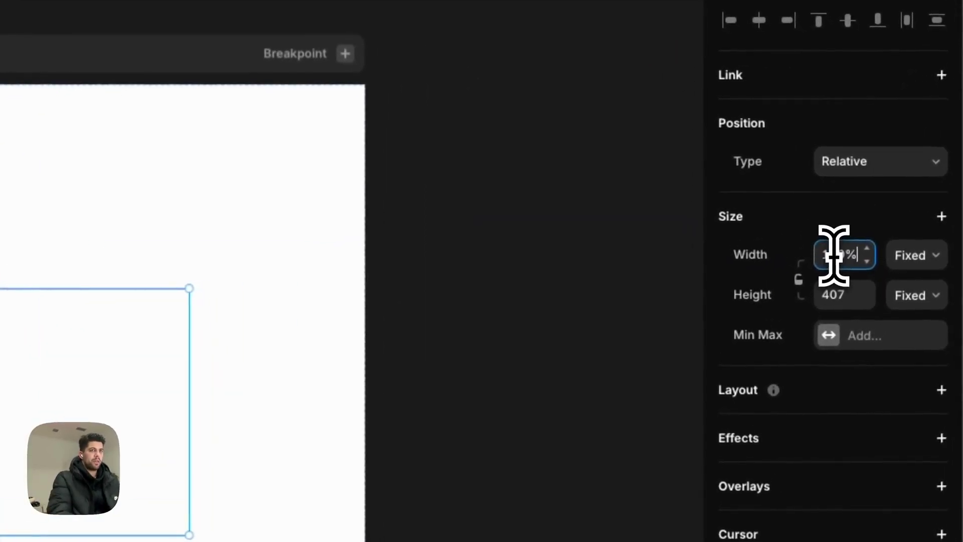
key(Tab)
text(100%)
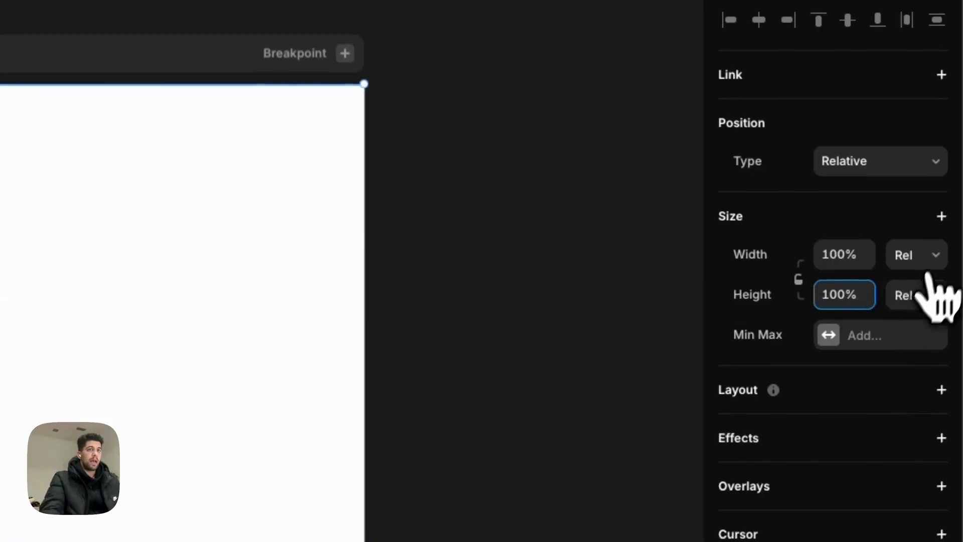
click(941, 216)
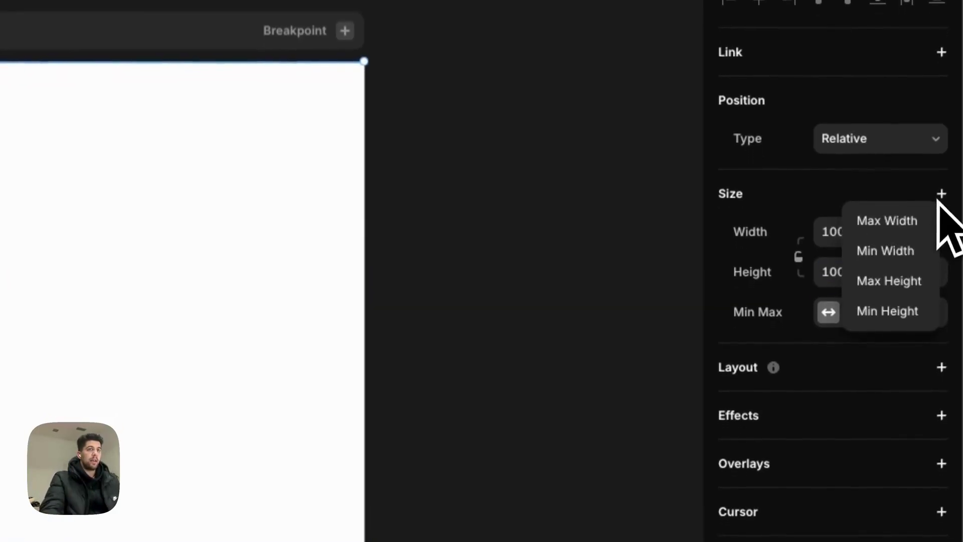
click(905, 221)
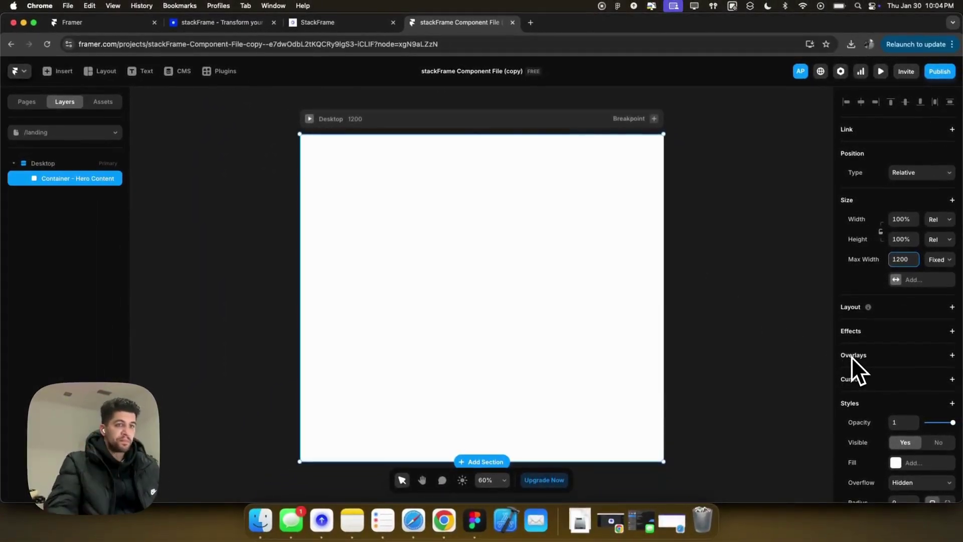
scroll(882, 371, down, 3)
click(896, 370)
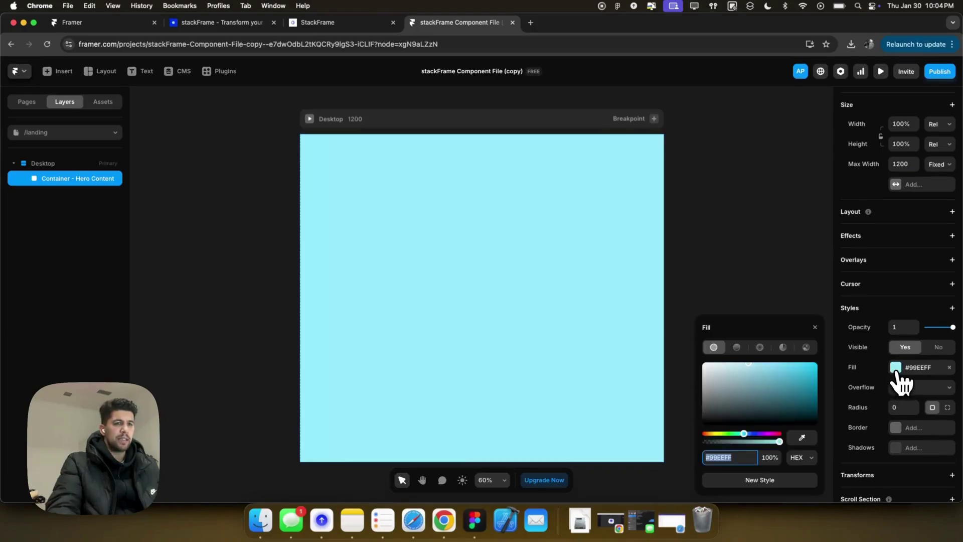
Widen the Desktop frame to test the container, then undo back to 1200.
click(378, 124)
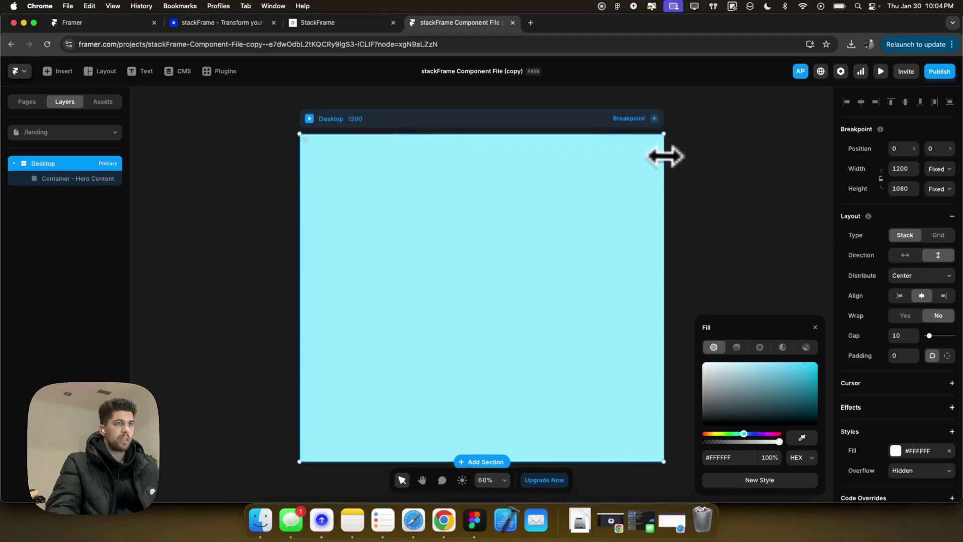
drag(665, 156, 756, 157)
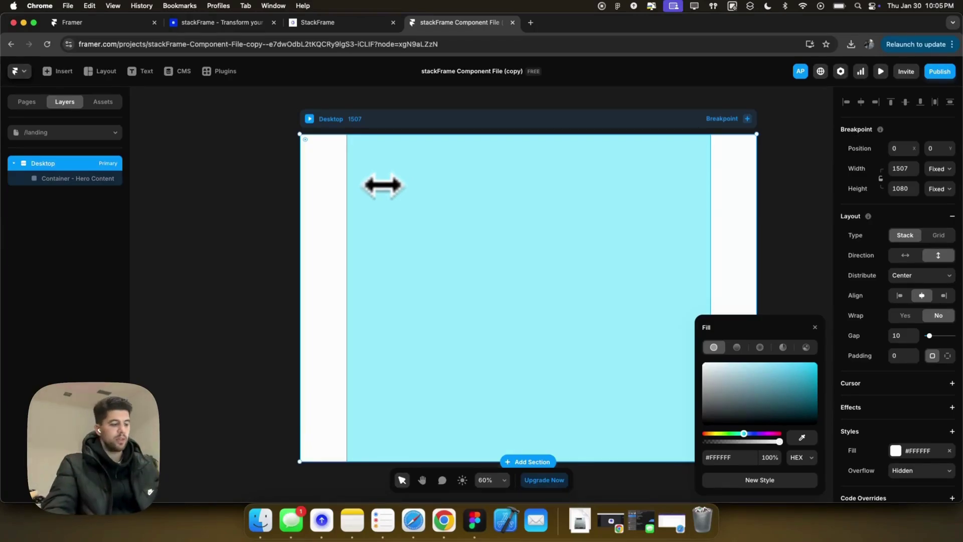
key(super+z)
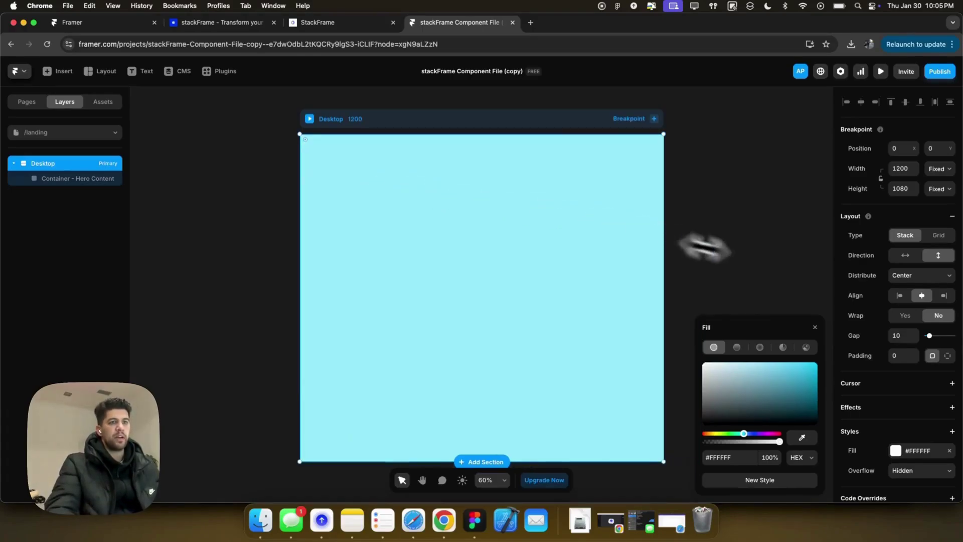
scroll(910, 391, down, 1)
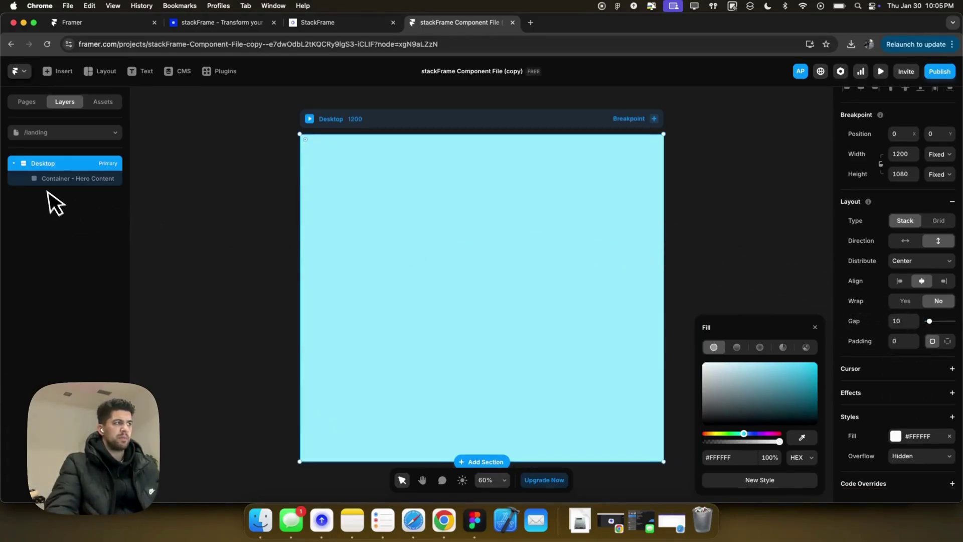
Clear the hero container's fill, draw an inner frame, and centre-stack its children.
click(58, 178)
click(949, 367)
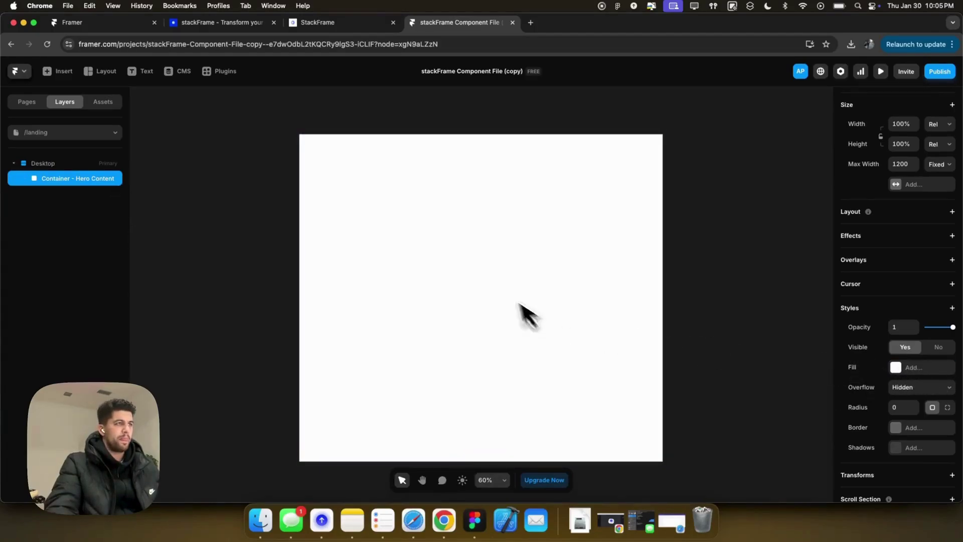
key(f)
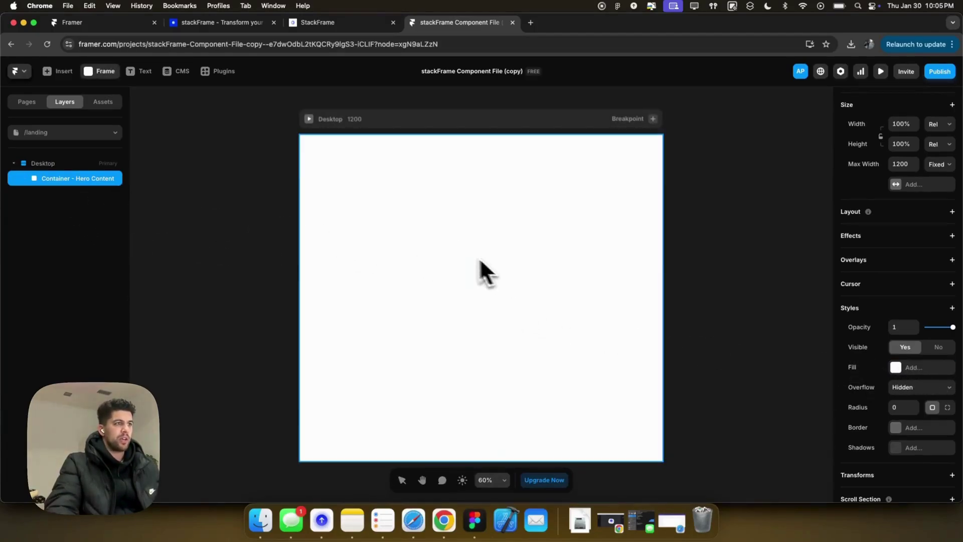
drag(482, 252, 575, 325)
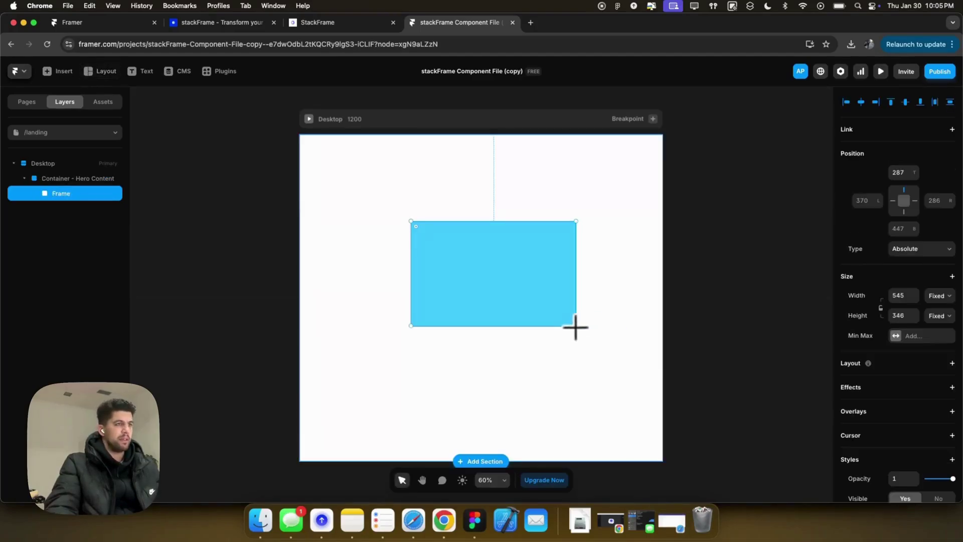
click(82, 181)
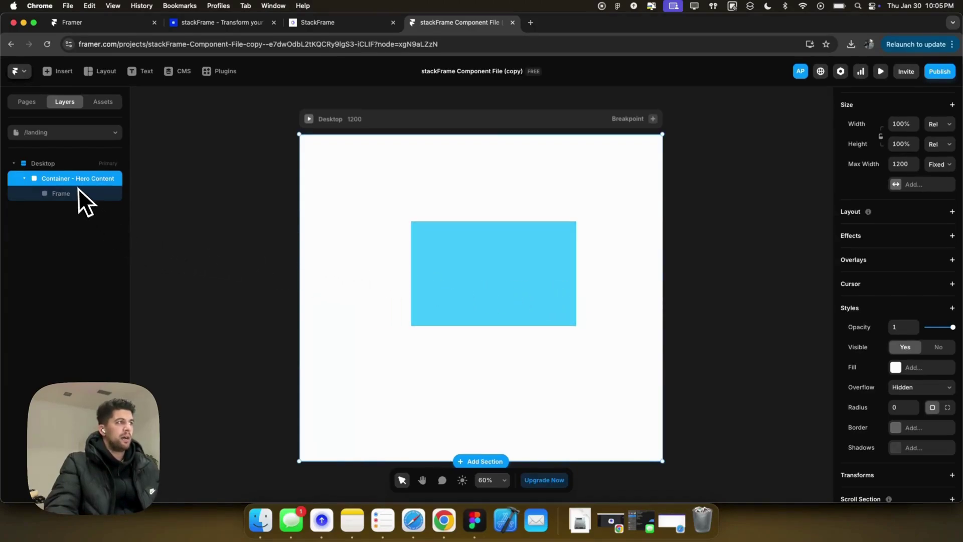
click(910, 214)
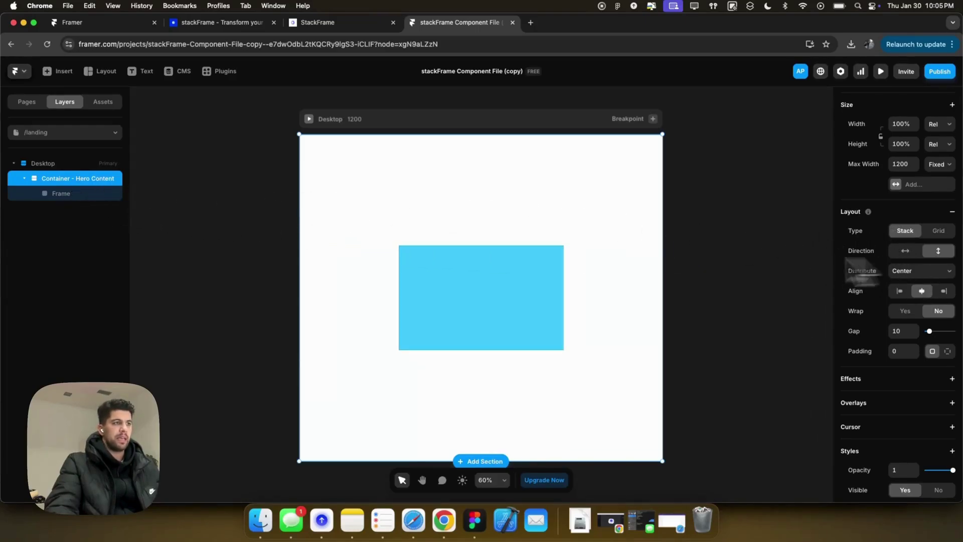
Rename the inner frame 'Container - Content', remove its fill, and size it 100% wide and tall.
click(71, 195)
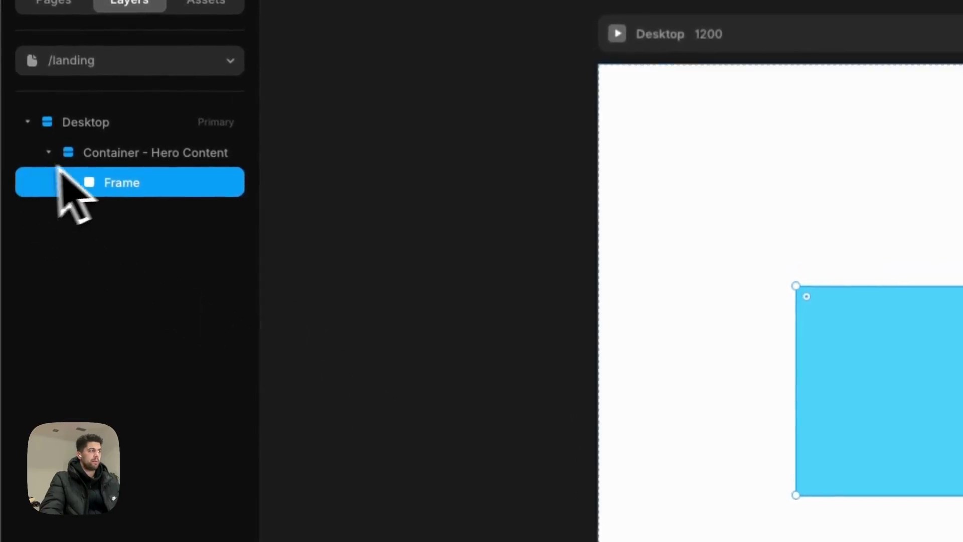
double_click(55, 194)
text(d)
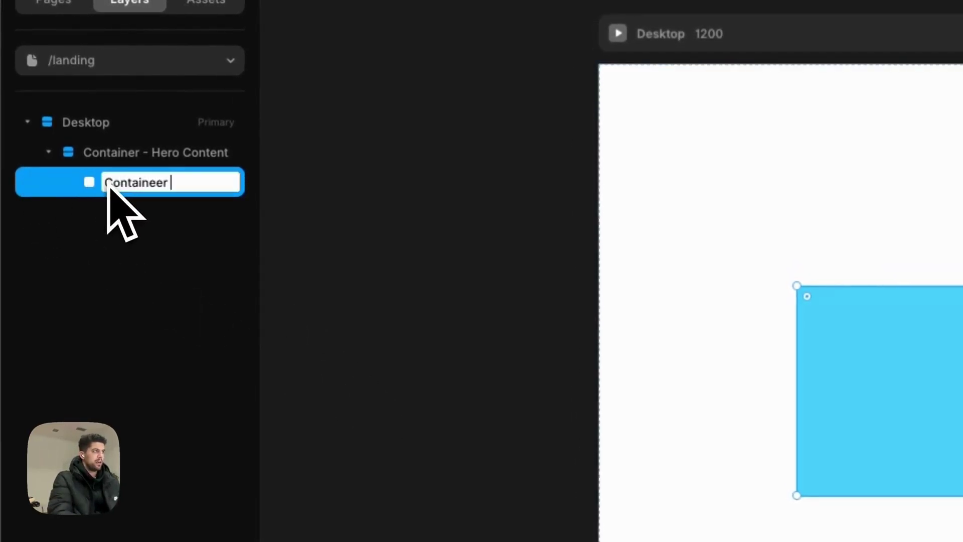
text(ontainer - Content)
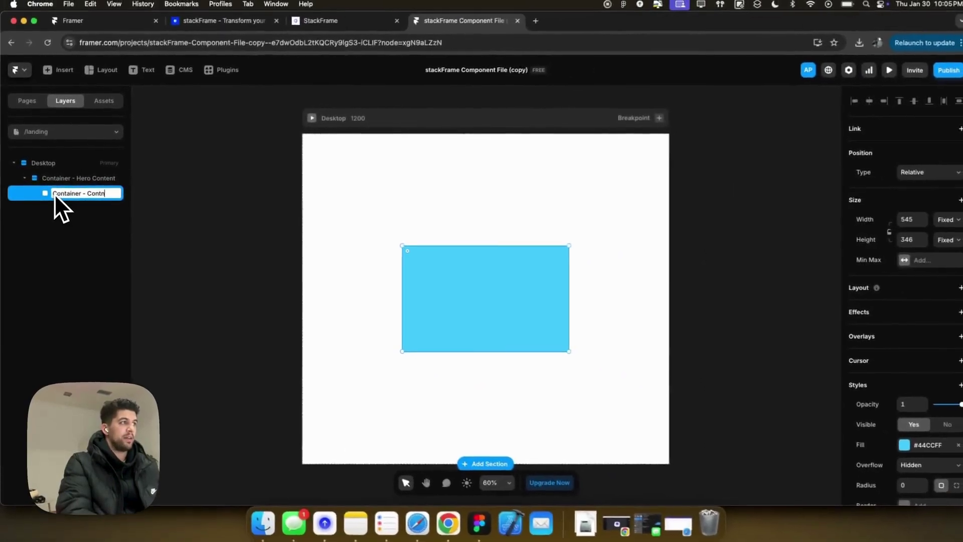
key(Return)
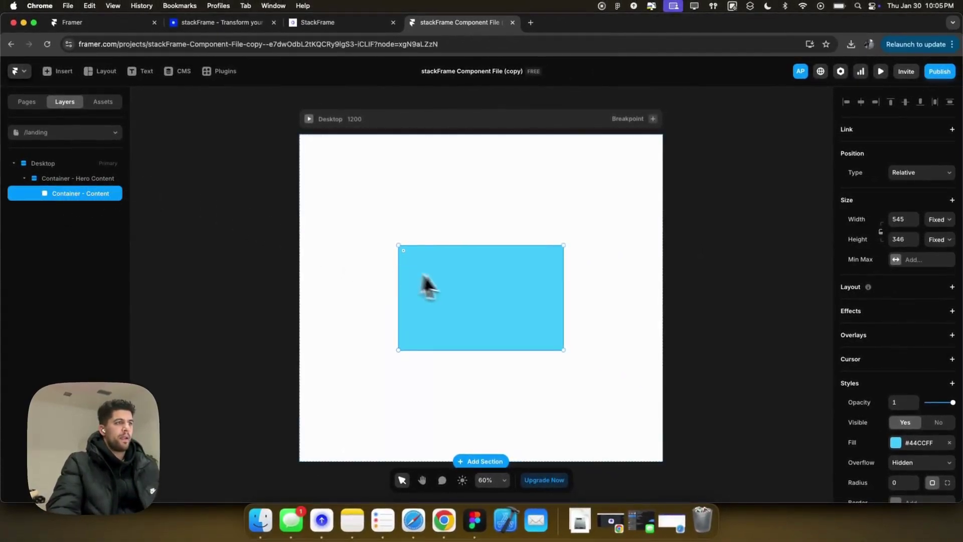
click(949, 442)
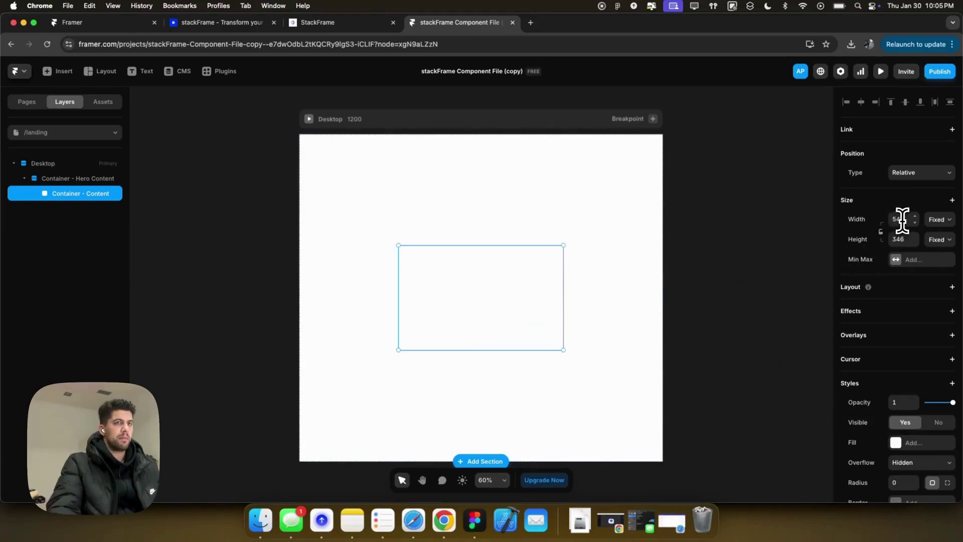
text(100%)
key(Tab)
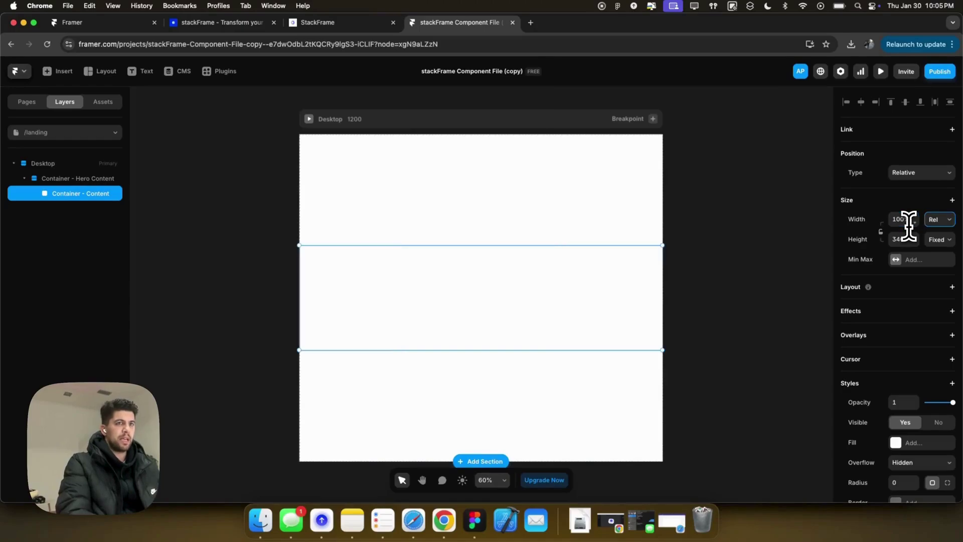
text(100%)
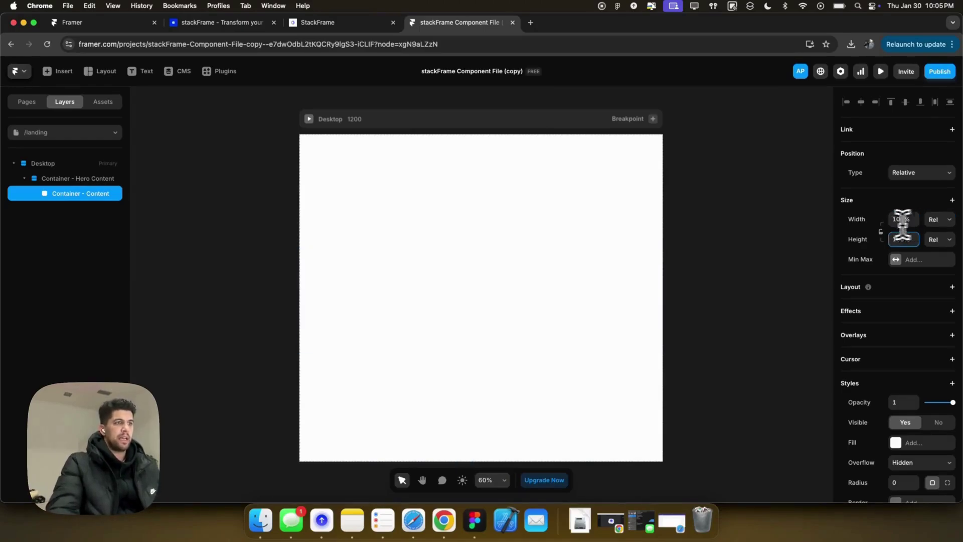
key(Return)
scroll(886, 399, down, 2)
scroll(886, 399, down, 3)
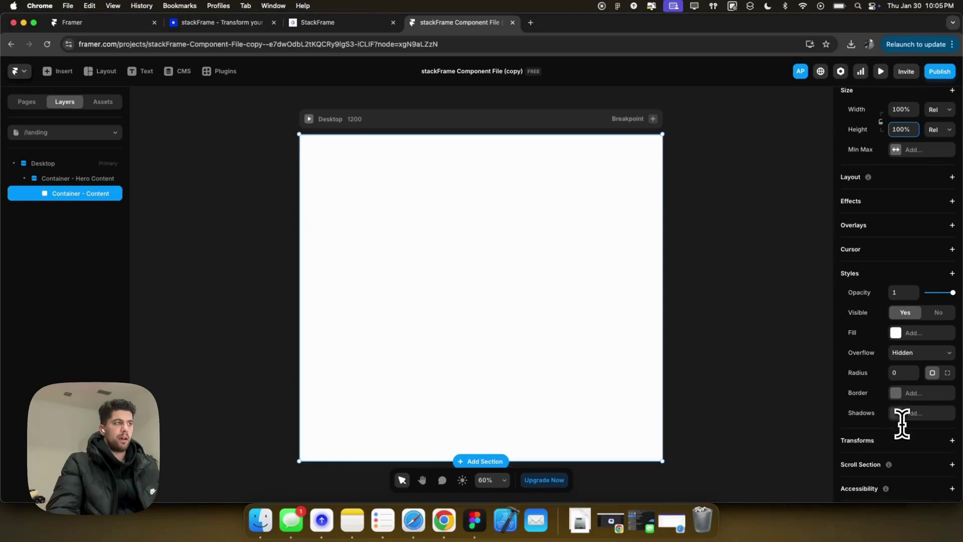
Give the hero container padding 200 and Container - Content a stack layout with padding 100.
click(65, 179)
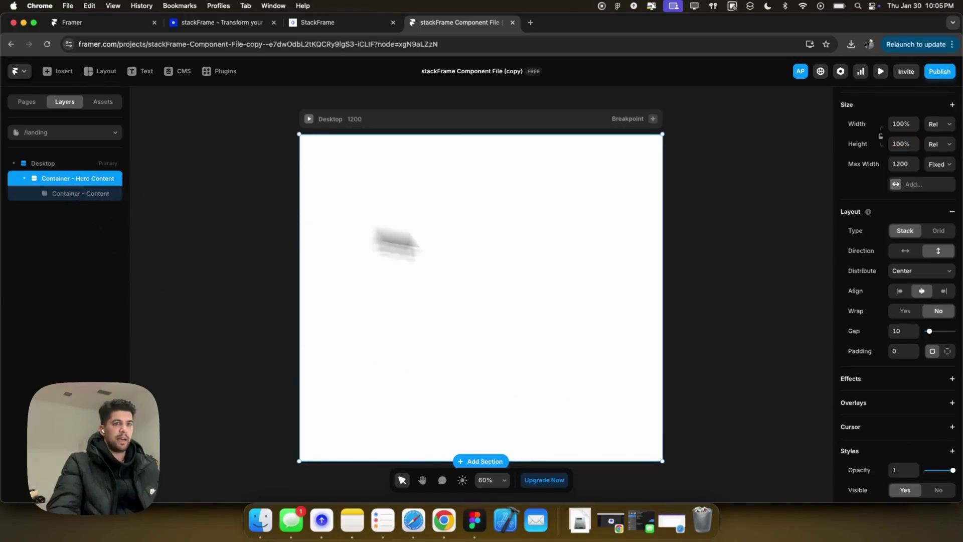
text(200)
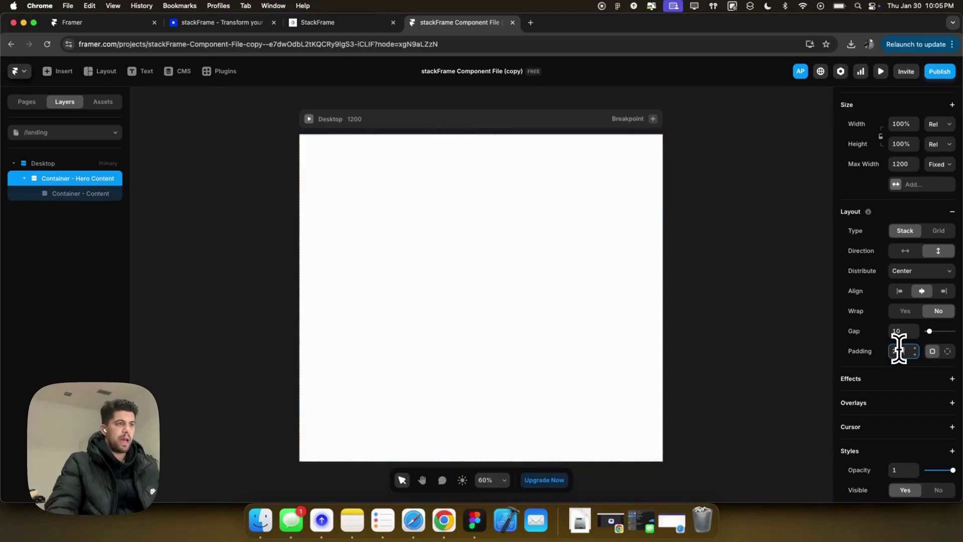
click(72, 197)
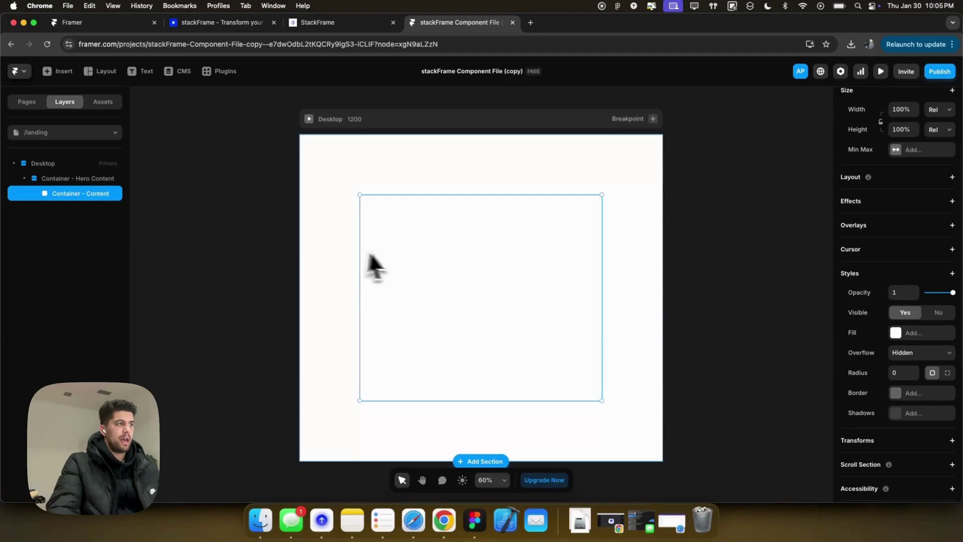
scroll(906, 411, down, 2)
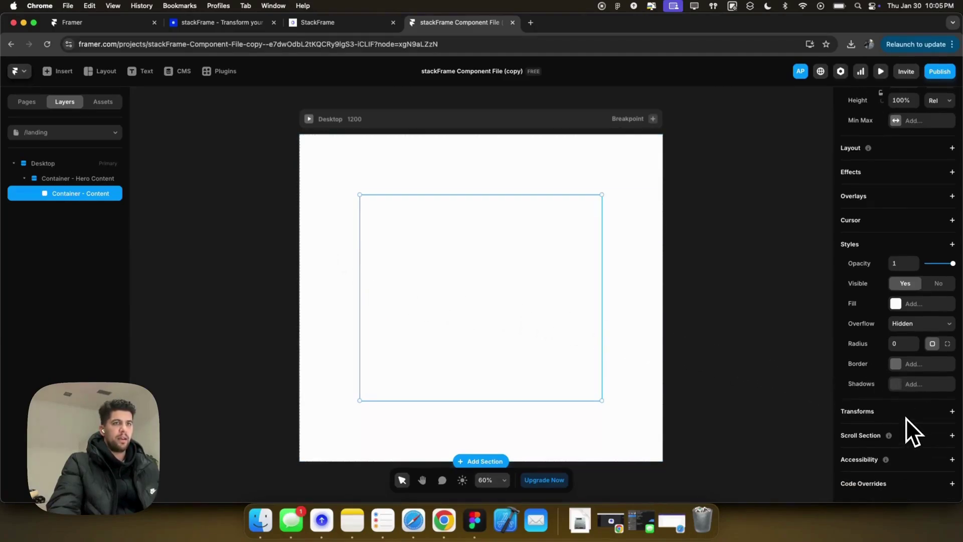
scroll(904, 366, up, 3)
scroll(938, 307, down, 3)
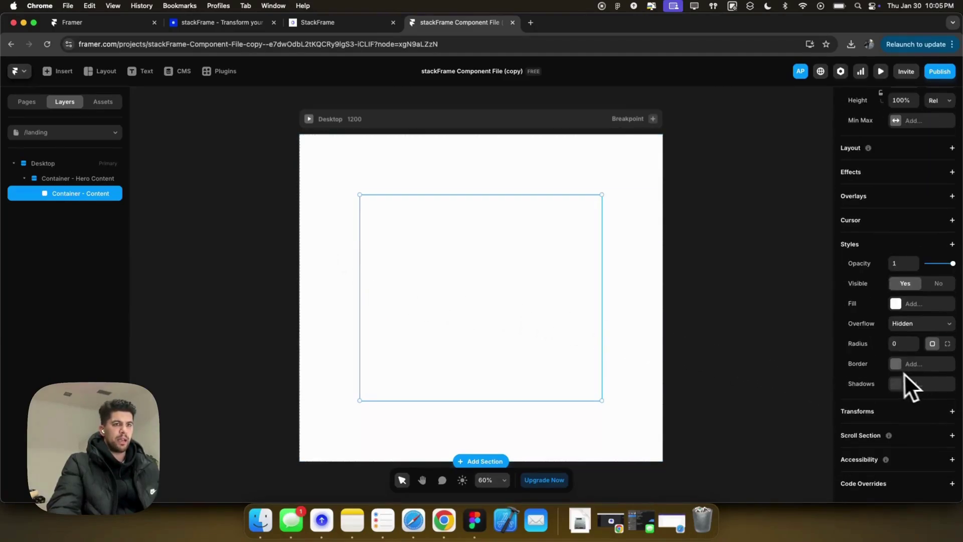
click(892, 153)
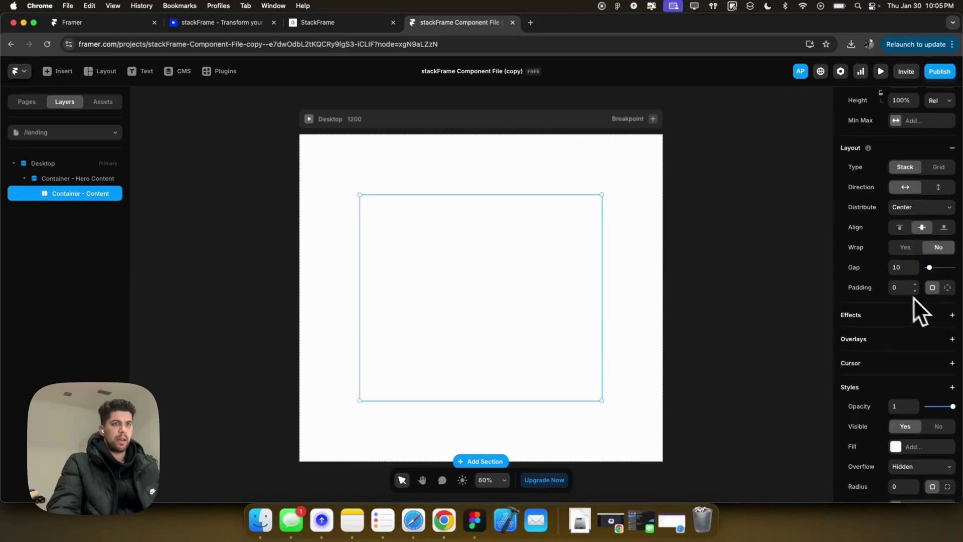
text(100)
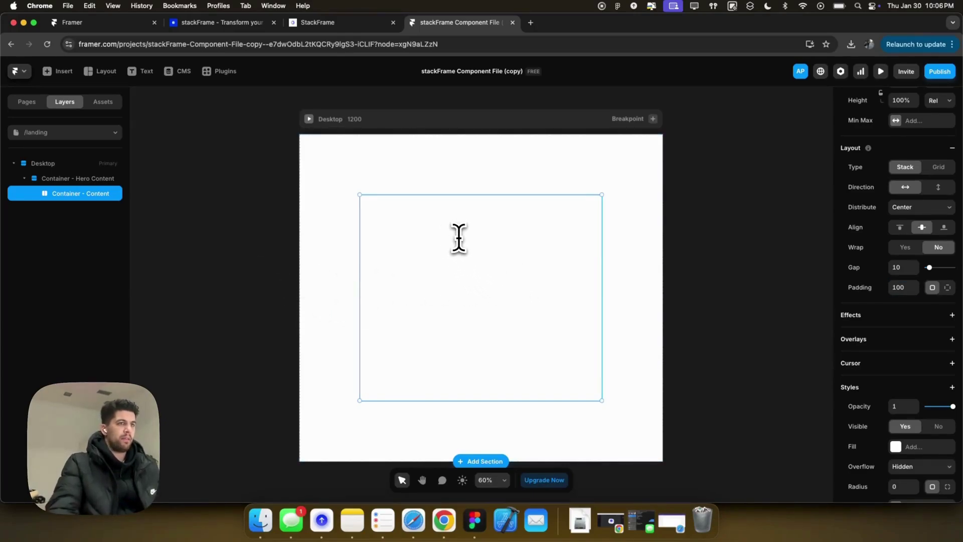
text(f)
Draw a frame in the content container and size it 74×74.
drag(437, 240, 499, 276)
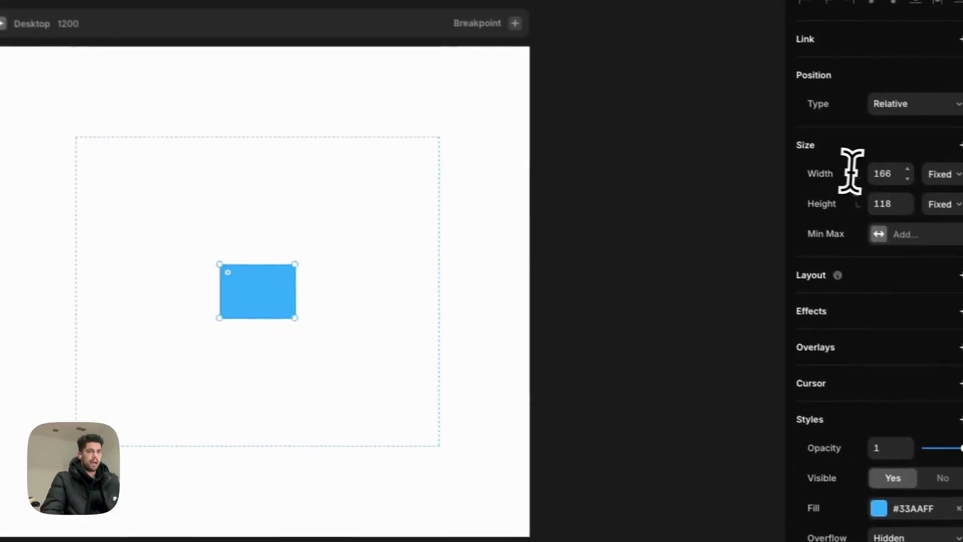
click(867, 171)
text(7)
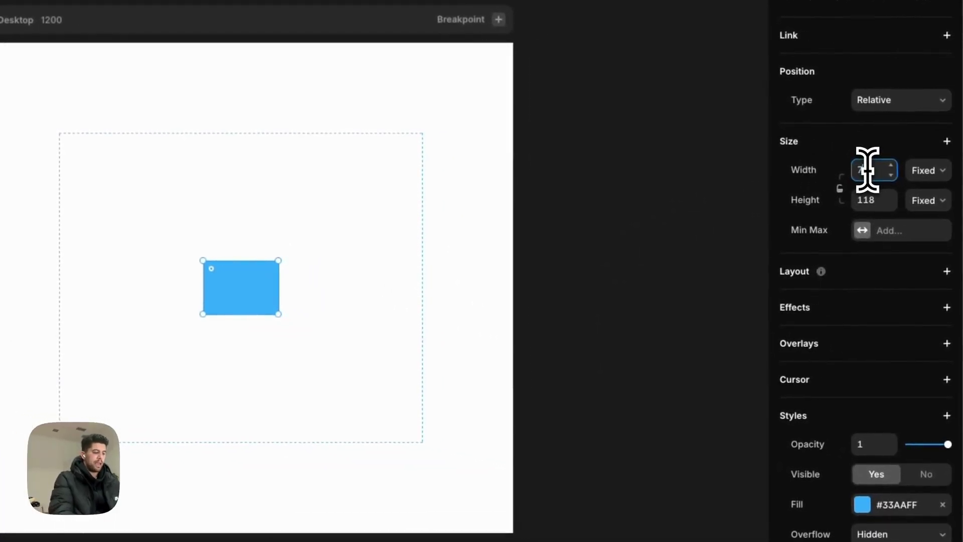
key(Tab)
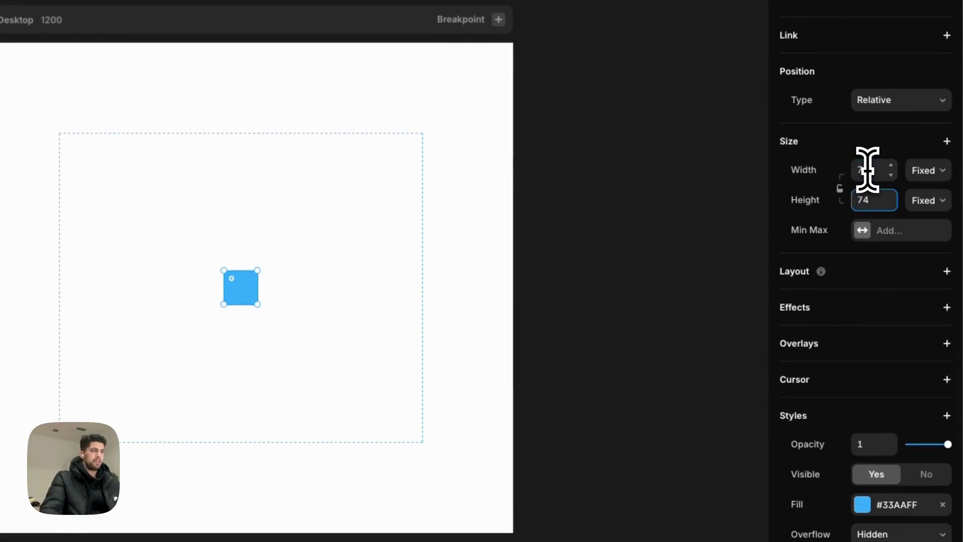
scroll(853, 381, down, 3)
Fill the frame with the stackFrameLogo.png image from Downloads.
click(865, 359)
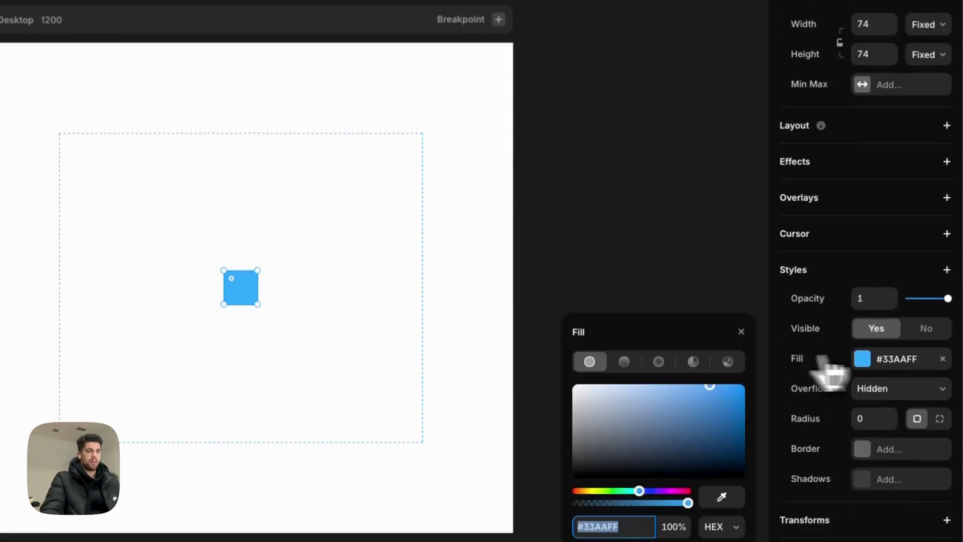
click(728, 362)
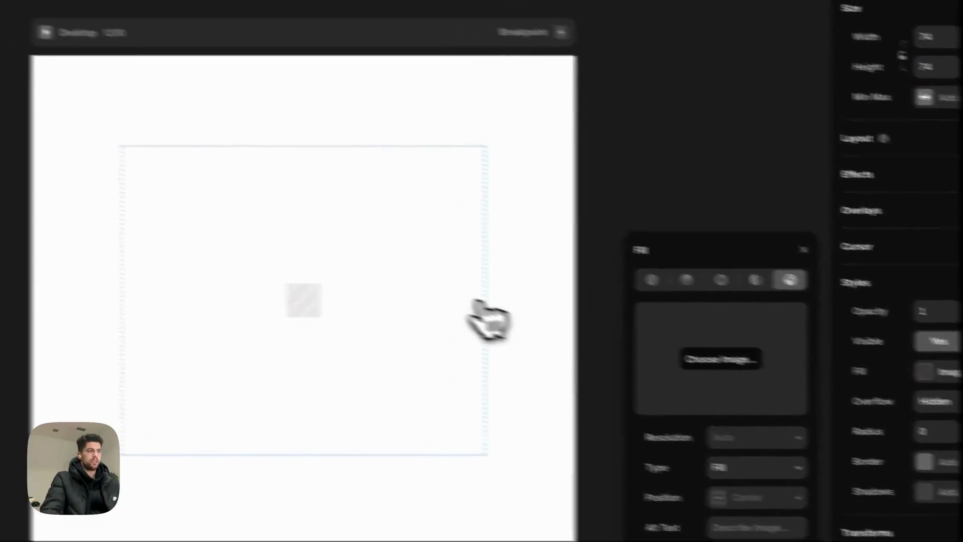
click(509, 95)
text(sta)
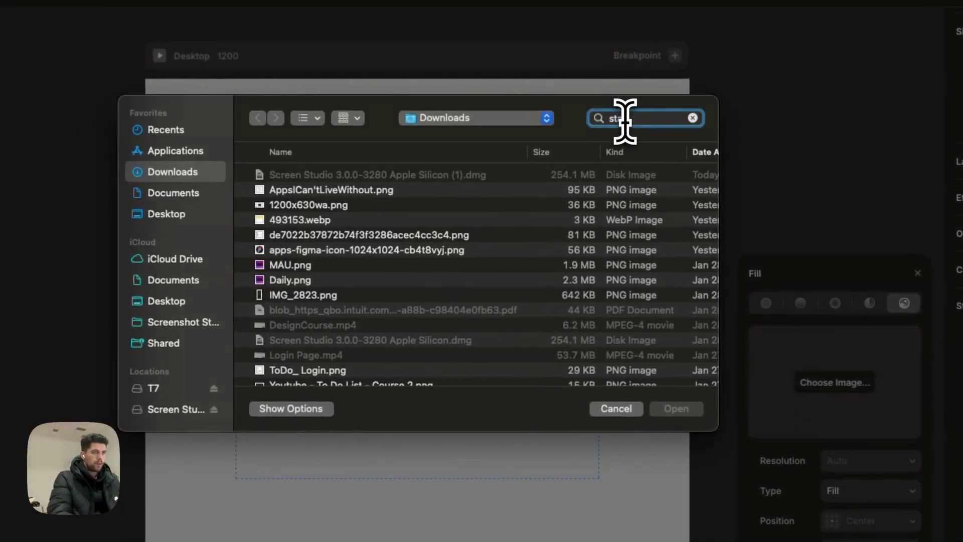
text(ckframe logo)
key(BackSpace)
key(BackSpace)
key(BackSpace)
key(BackSpace)
key(BackSpace)
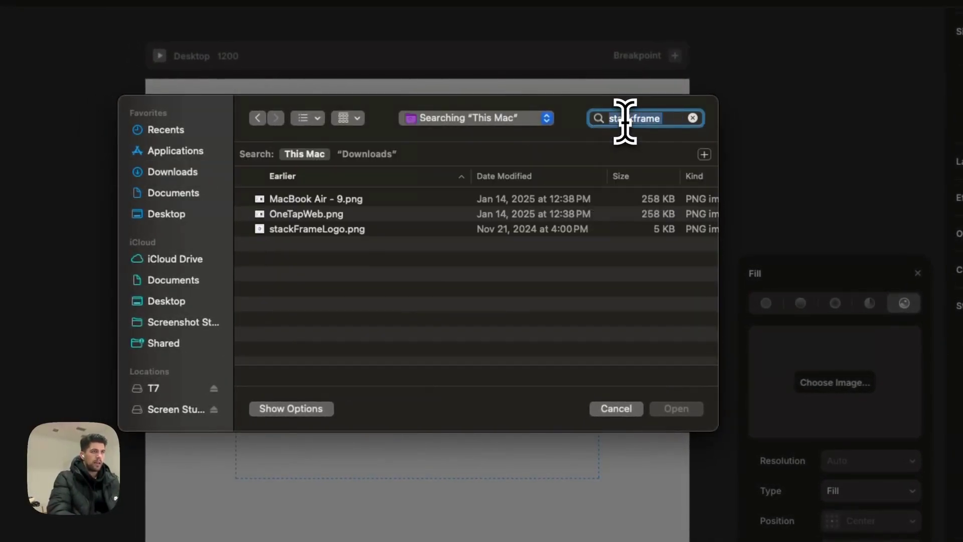
click(376, 155)
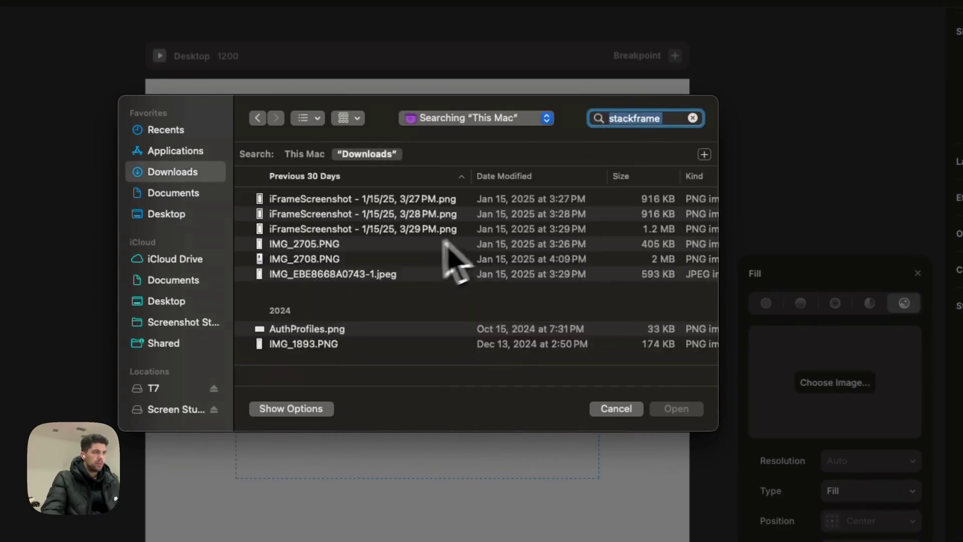
scroll(399, 271, down, 3)
scroll(397, 273, down, 10)
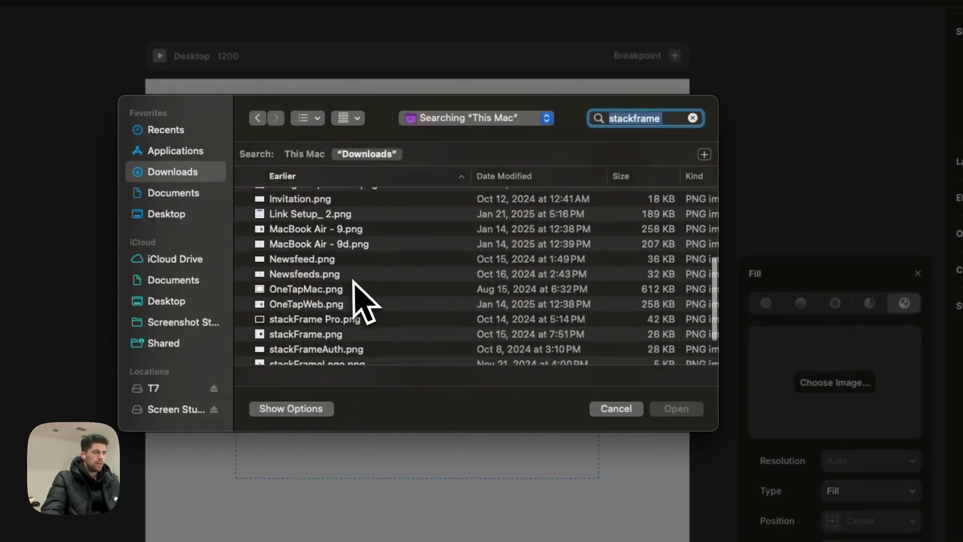
click(296, 306)
click(676, 408)
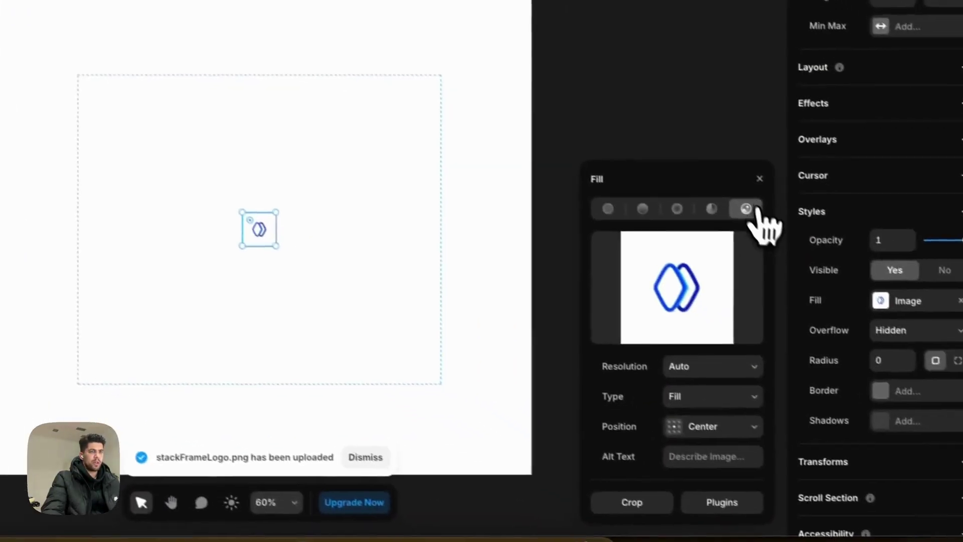
Add a drop shadow to the logo tile with Y 10, blur 50, light grey at 25%.
scroll(783, 228, down, 2)
click(852, 348)
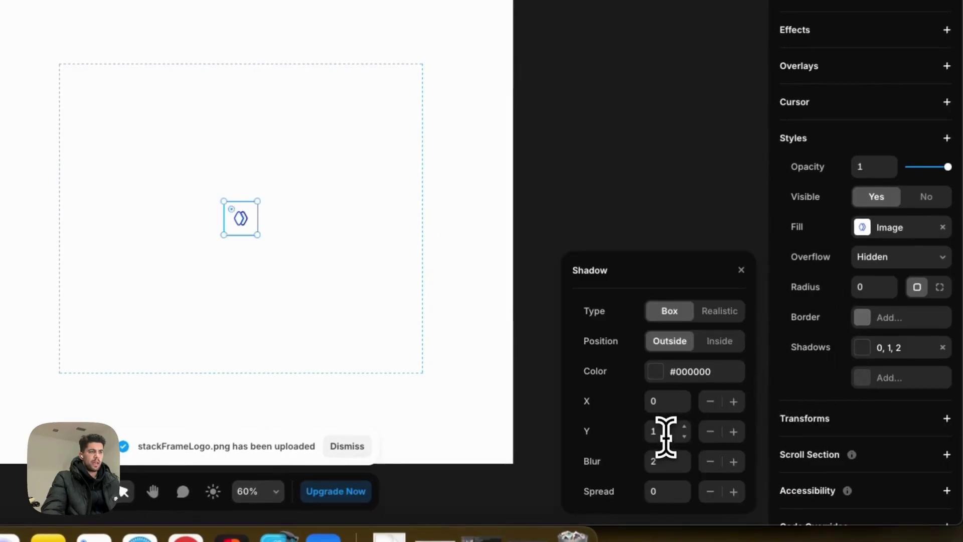
text(10)
key(Tab)
text(40)
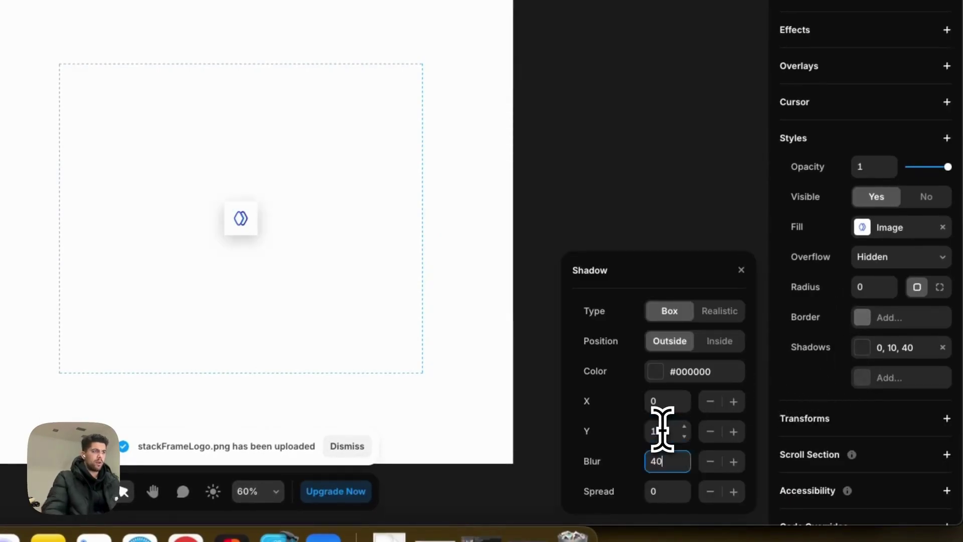
double_click(661, 460)
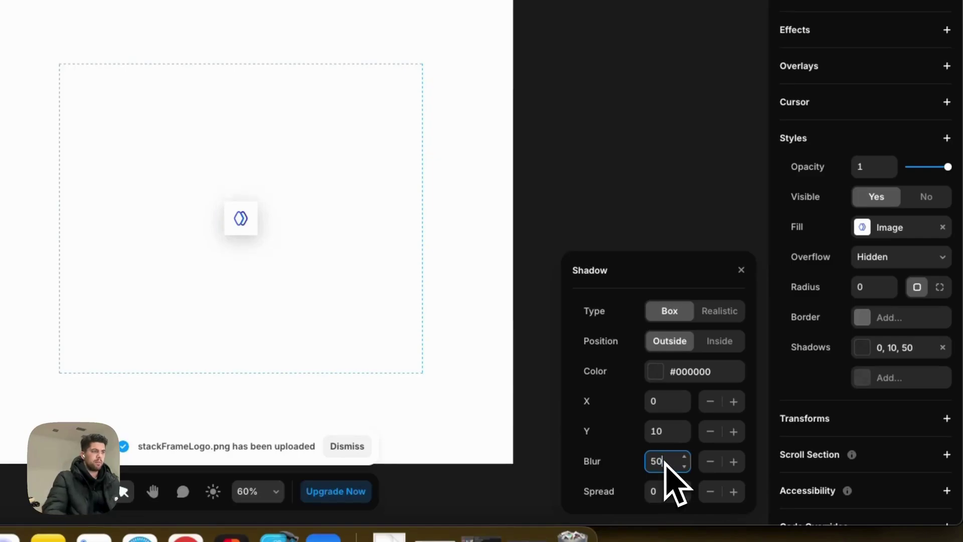
click(662, 372)
click(575, 356)
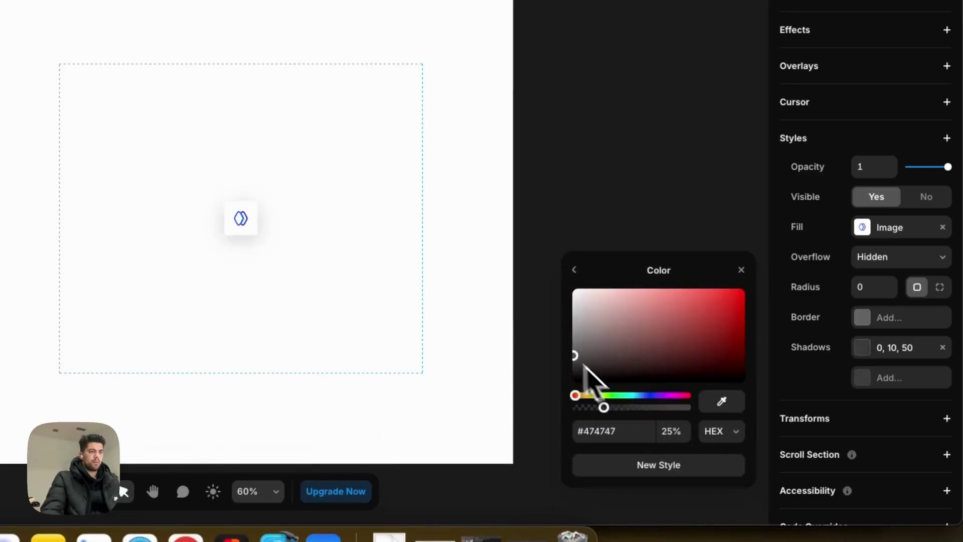
drag(583, 365, 560, 340)
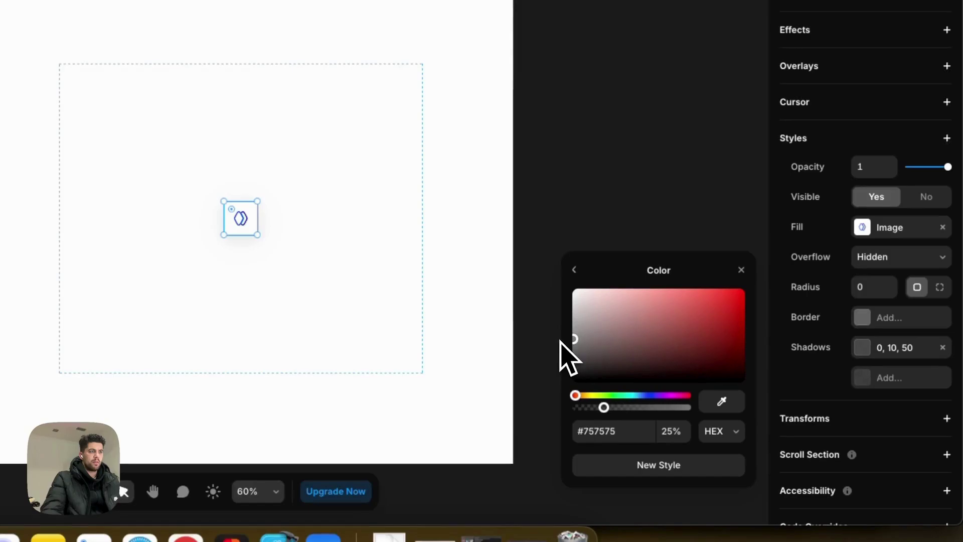
click(637, 216)
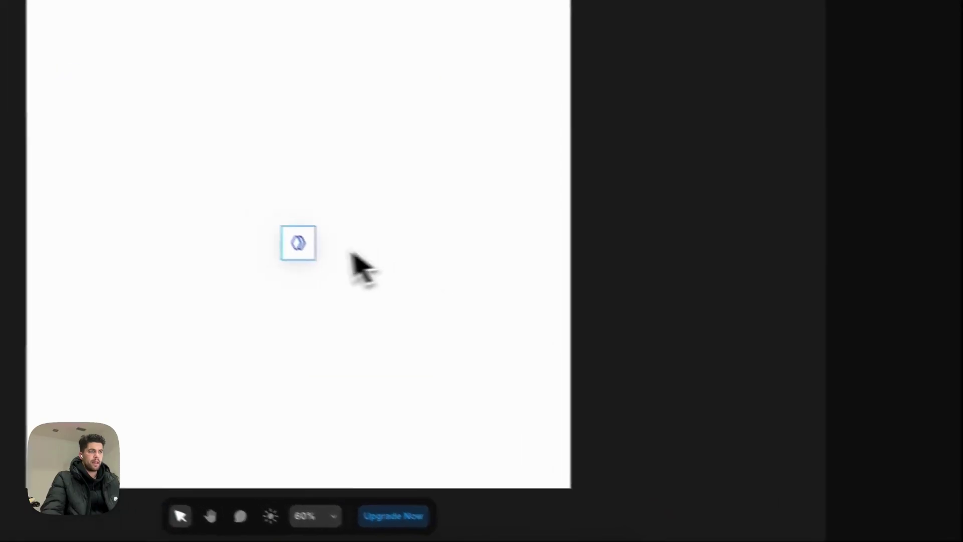
Round the logo tile's corners to a radius of 14.
drag(915, 322, 868, 353)
click(460, 315)
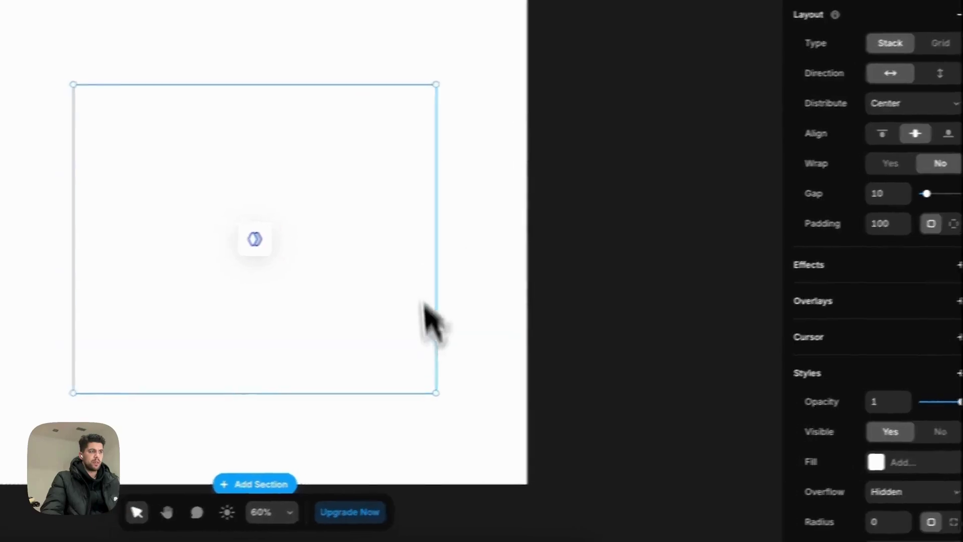
click(308, 235)
click(934, 304)
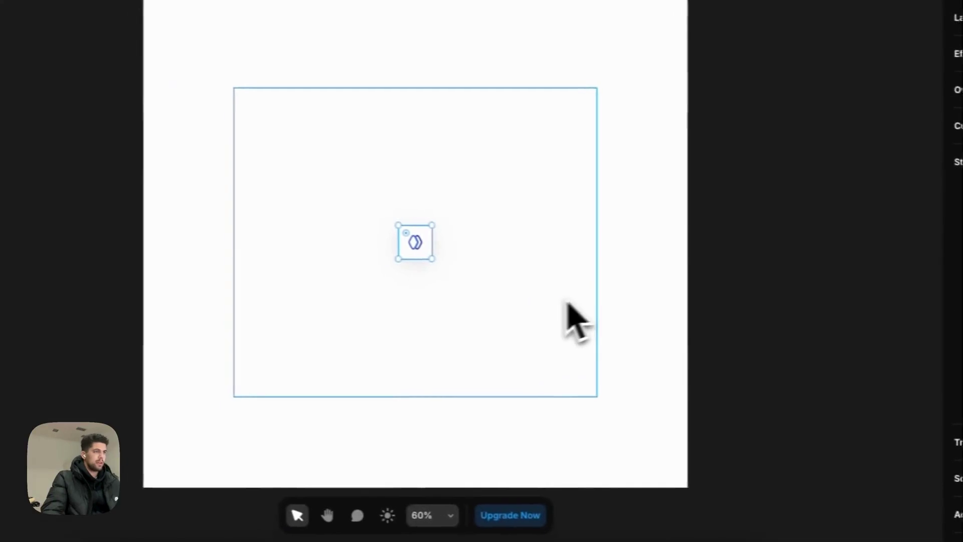
click(442, 253)
click(509, 329)
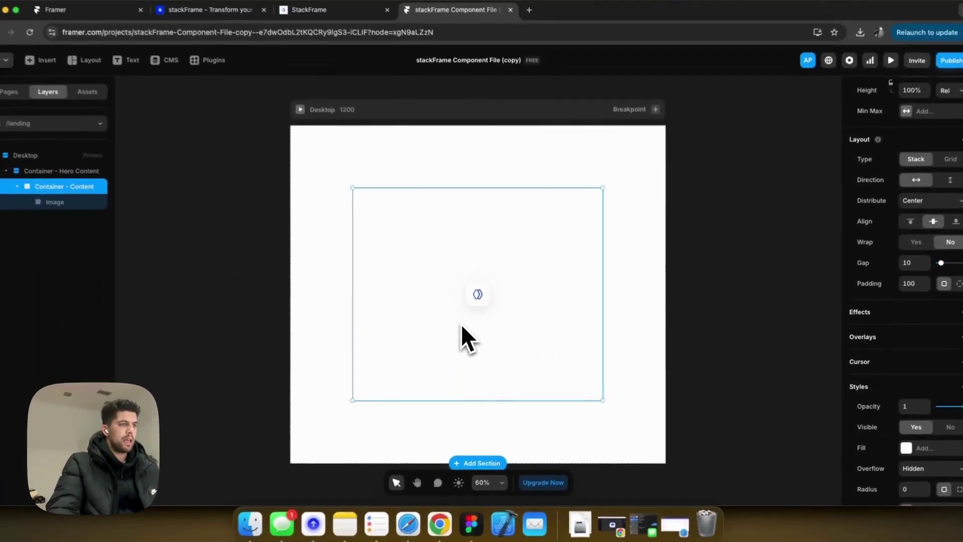
Add a text layer beside the logo reading 'Build Web Apps in minutes instead of months, with stackFrame.'.
key(t)
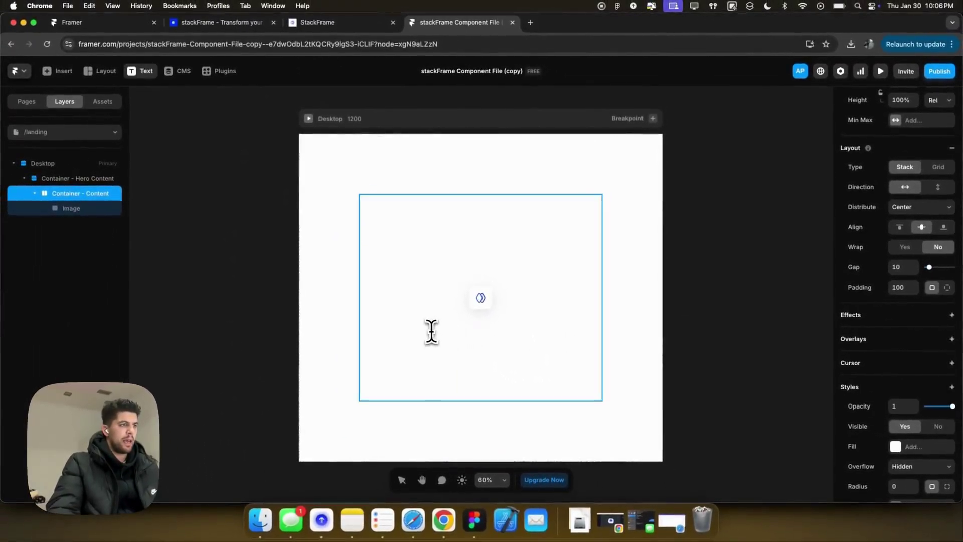
click(425, 327)
click(517, 350)
key(super+z)
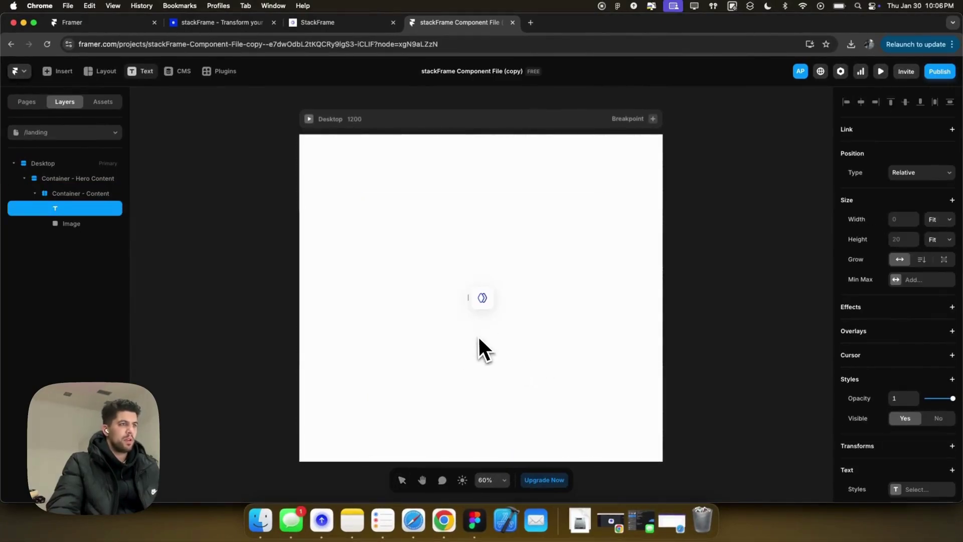
text(Bu)
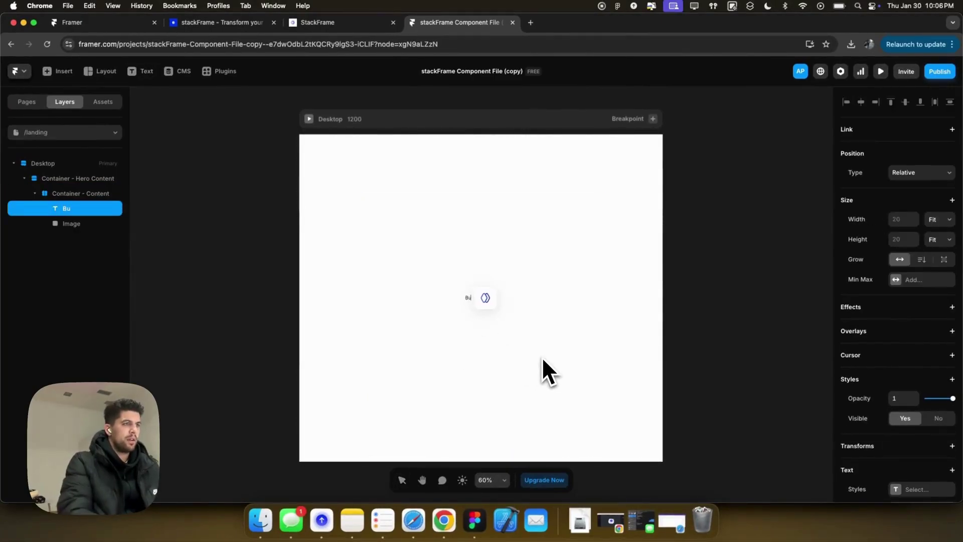
text(ild Web Apps in)
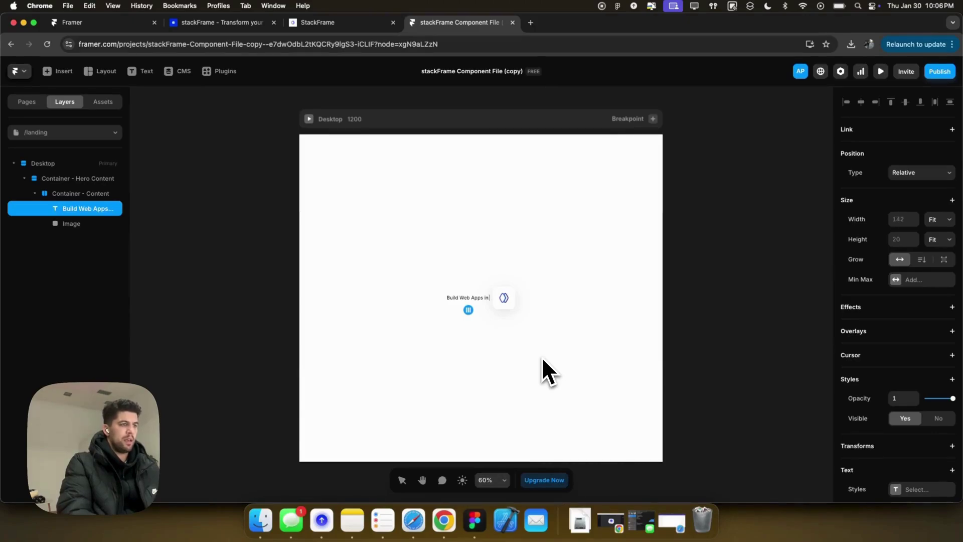
key(BackSpace)
key(BackSpace)
key(BackSpace)
key(BackSpace)
key(BackSpace)
key(BackSpace)
key(BackSpace)
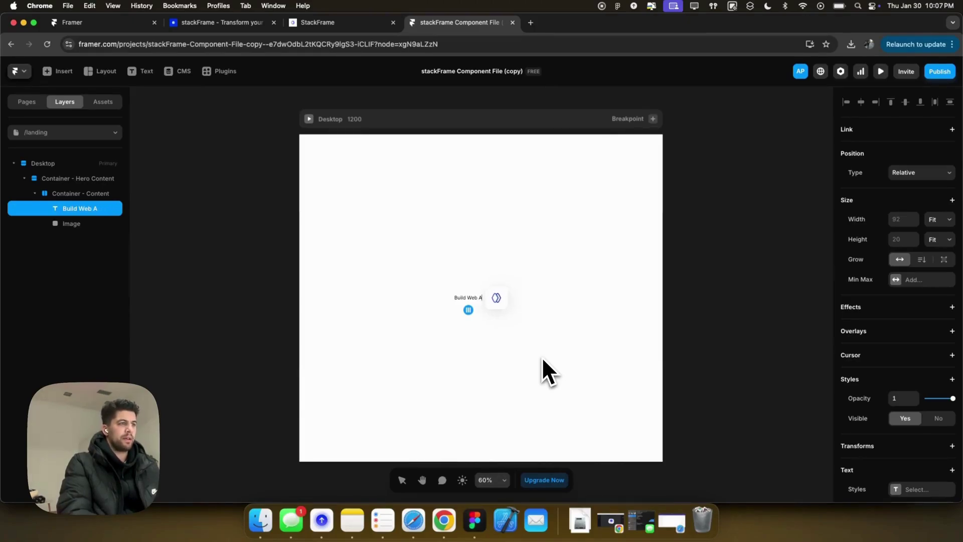
text(pps not in)
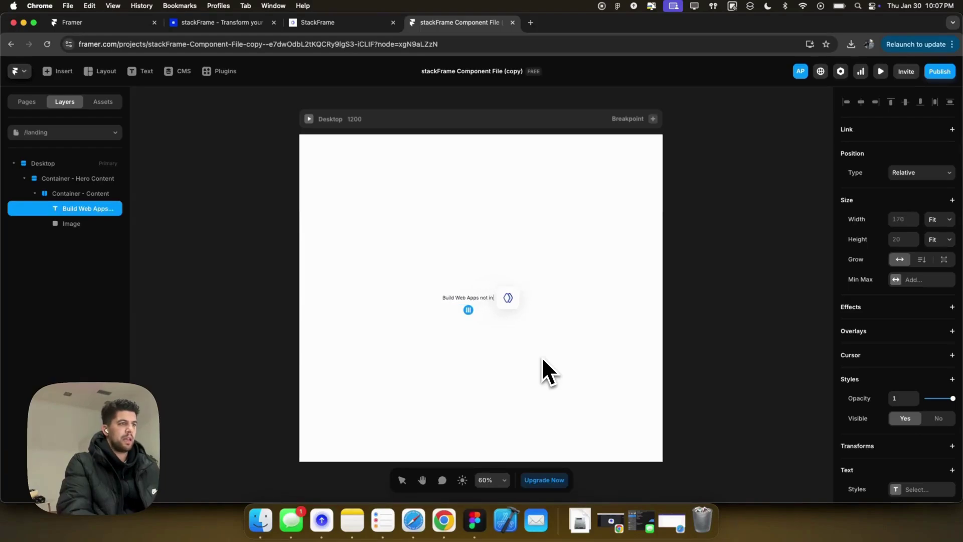
key(BackSpace)
key(BackSpace)
key(BackSpace)
key(BackSpace)
key(BackSpace)
key(BackSpace)
key(BackSpace)
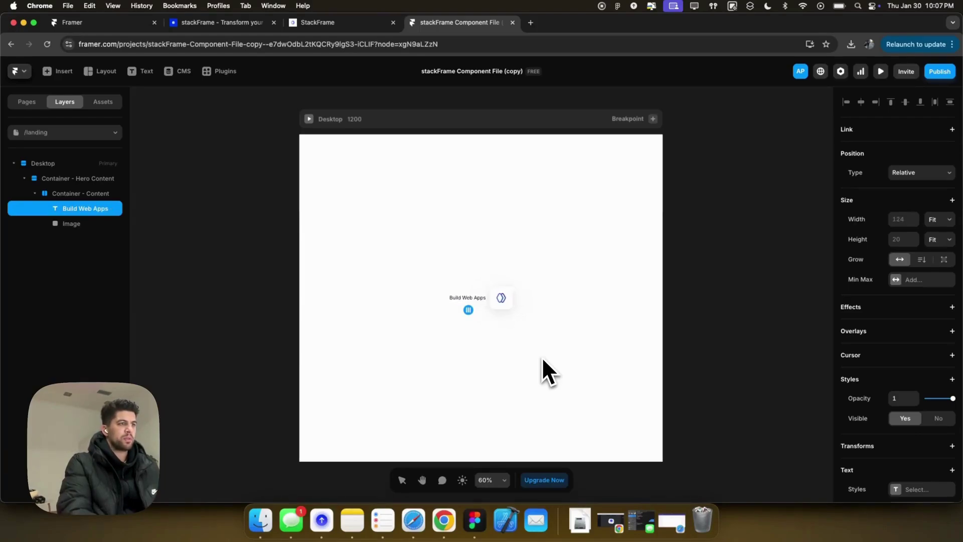
text(in)
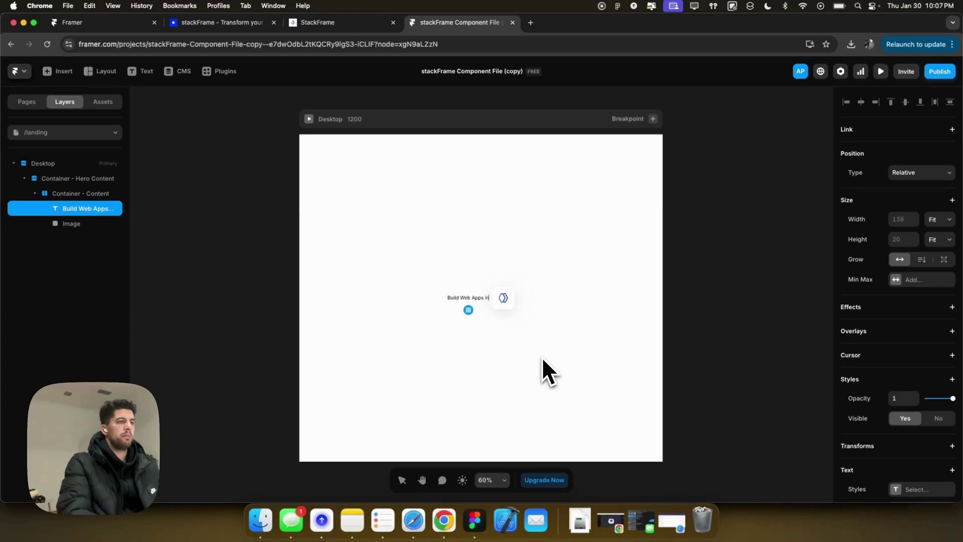
text( minutes instea)
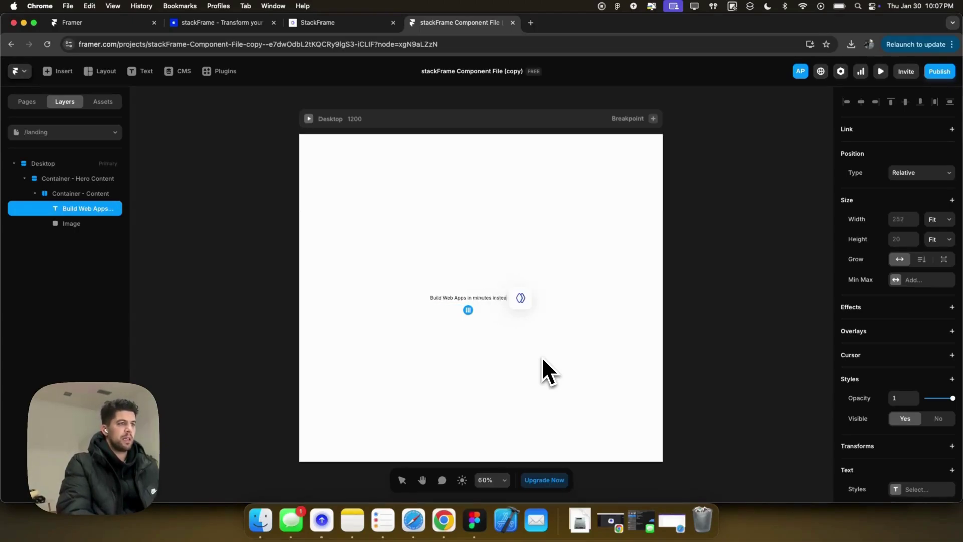
text(d of months)
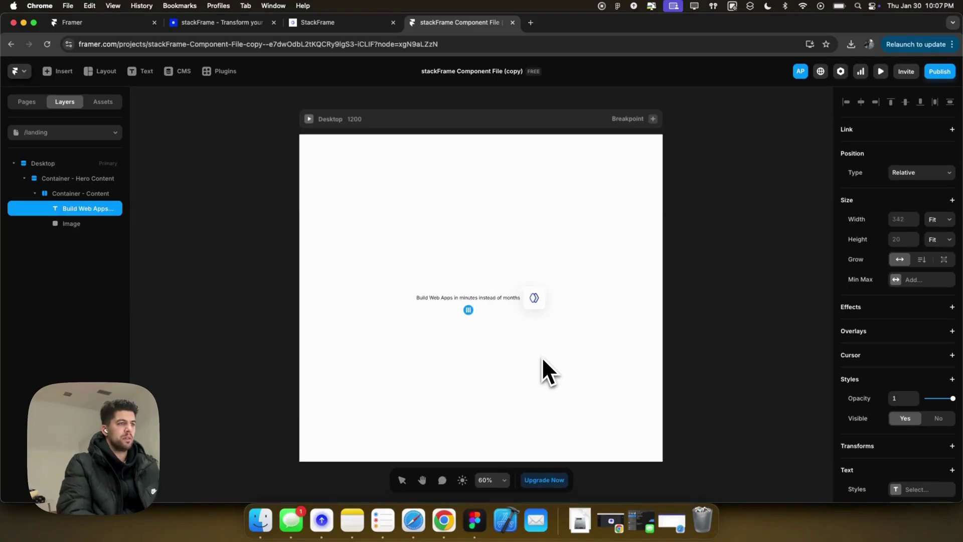
text(, with)
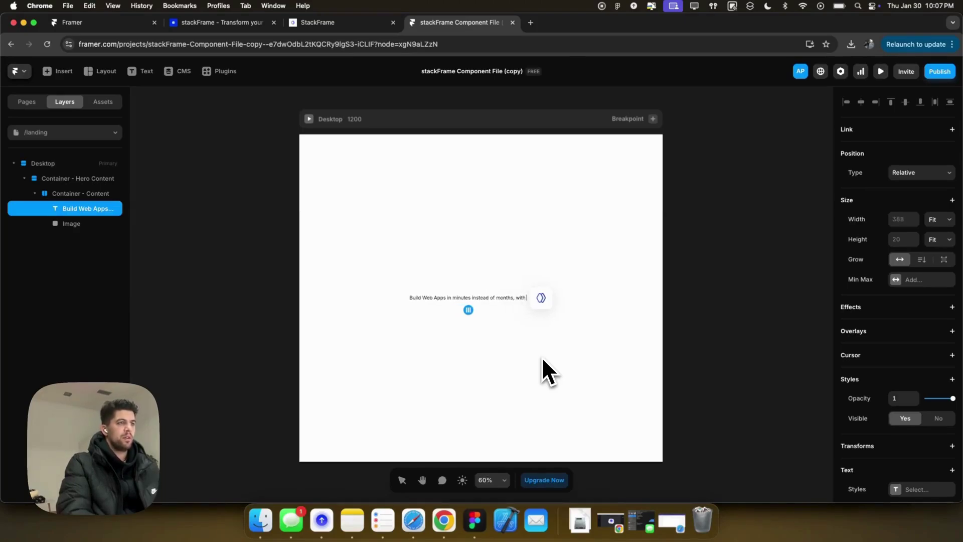
text( stackFrame)
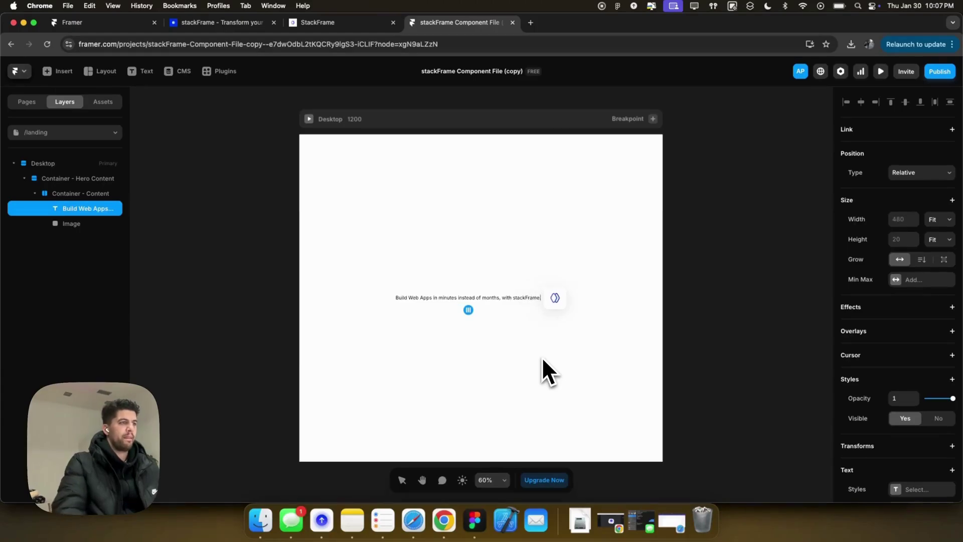
text(.)
Make the content container stack vertically and move the logo icon above the headline.
key(Escape)
key(Escape)
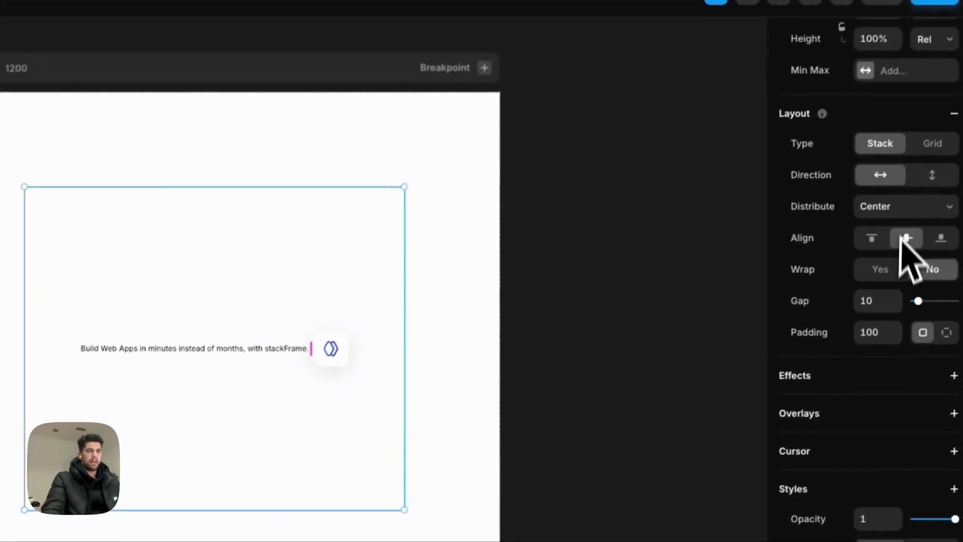
click(932, 176)
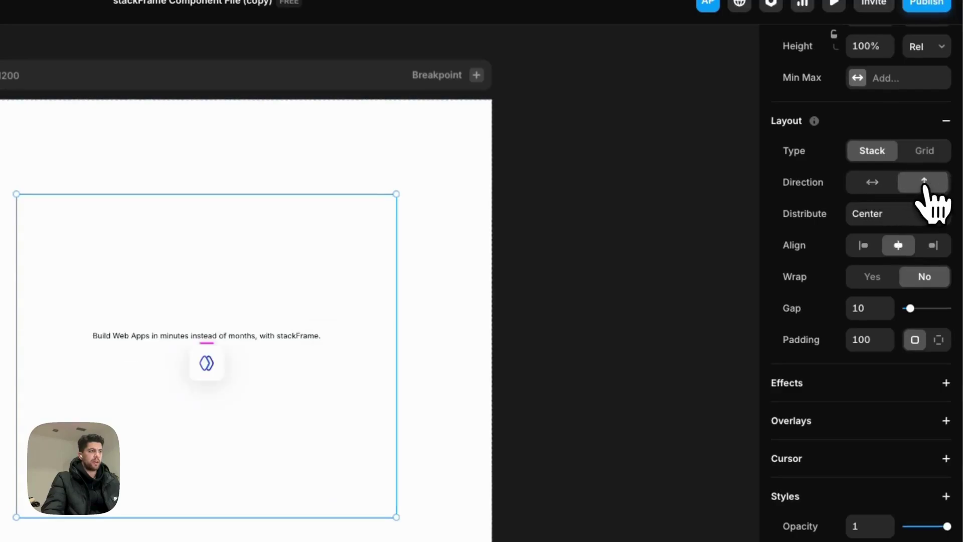
click(517, 311)
key(ctrl+bracketleft)
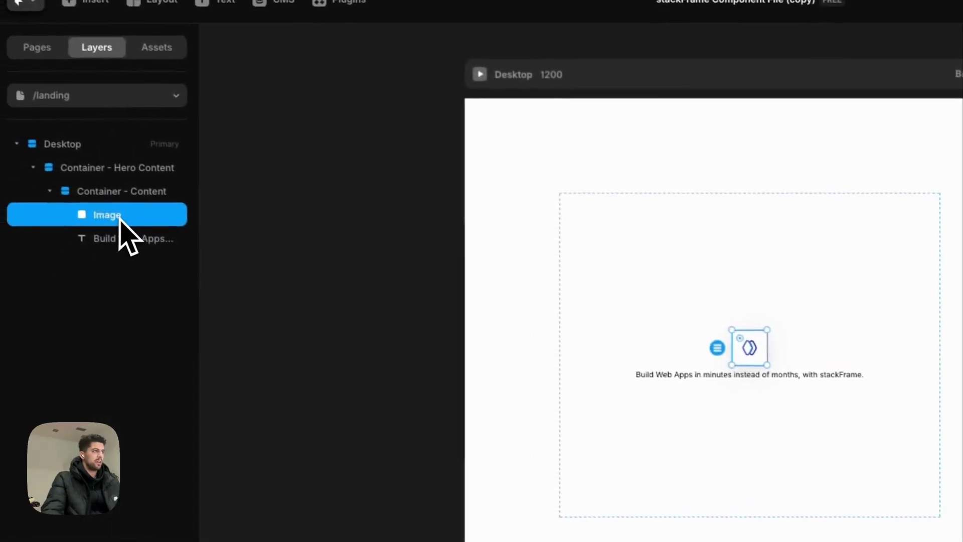
Rename the Image layer to Icon and the headline text layer to Header1.
double_click(123, 219)
text(Icon)
double_click(121, 242)
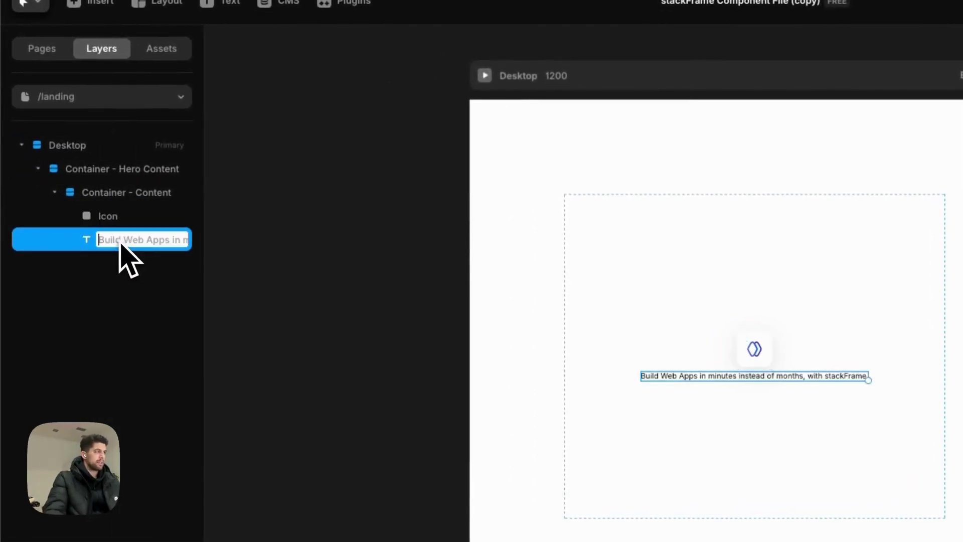
text(Header)
key(Return)
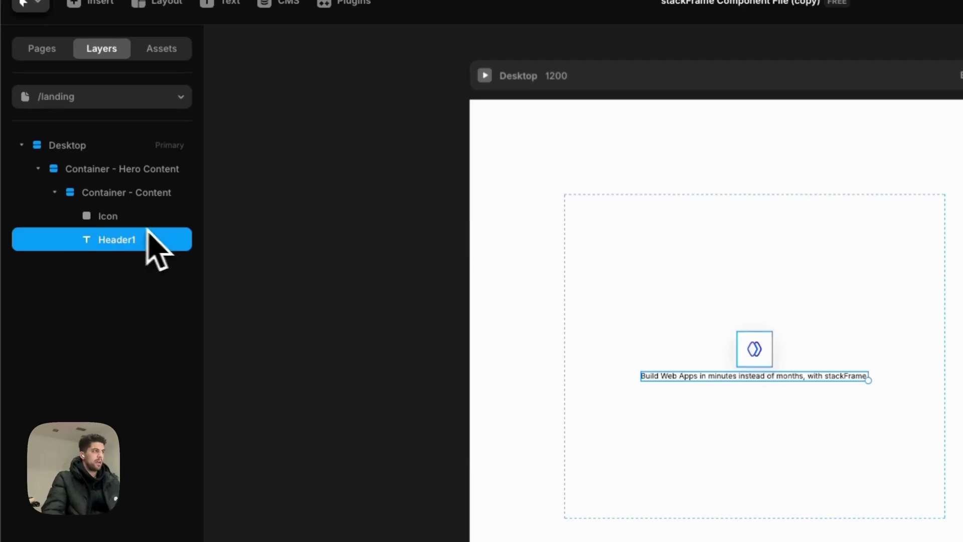
click(125, 216)
click(593, 305)
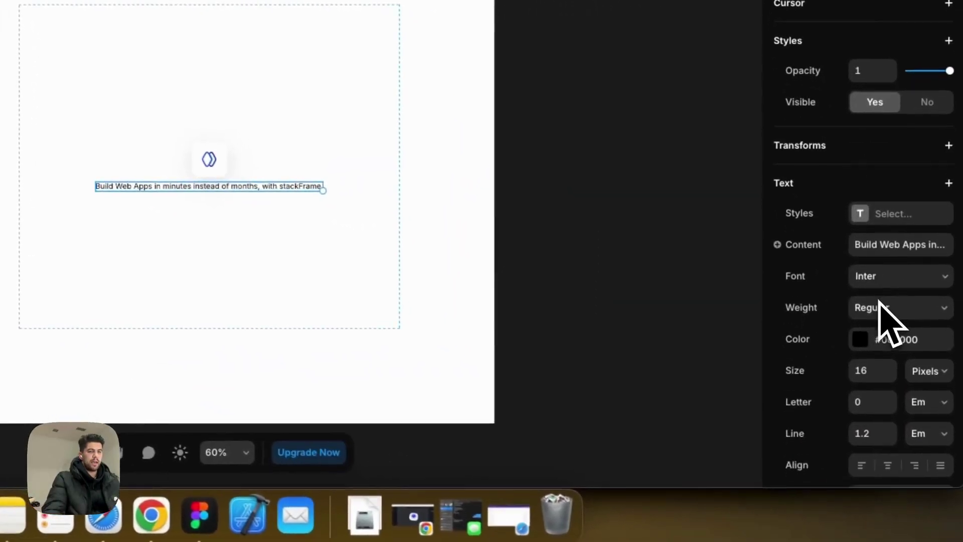
Set the headline font to 28 px Bold.
click(872, 371)
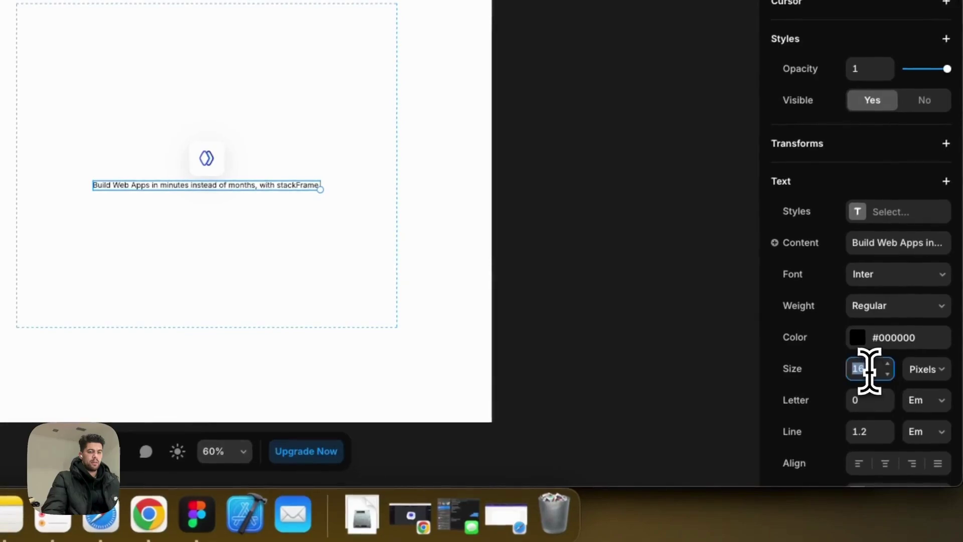
text(28)
key(Return)
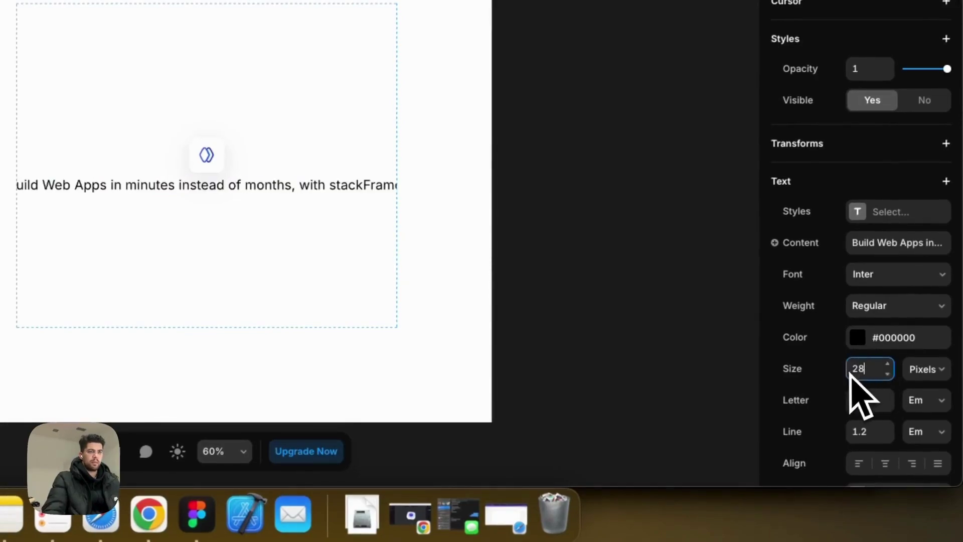
click(884, 307)
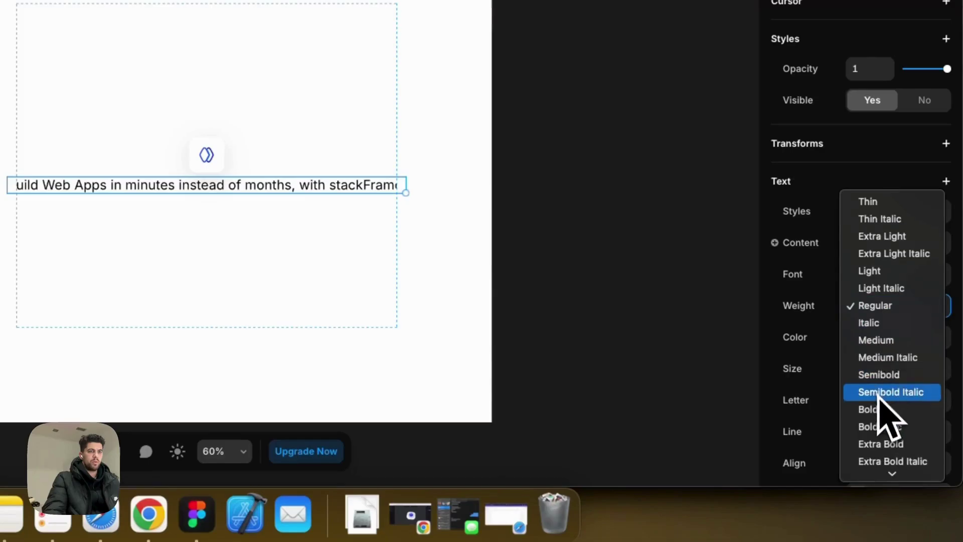
click(882, 409)
Make the headline 100% wide and centre-align its text.
scroll(916, 87, up, 5)
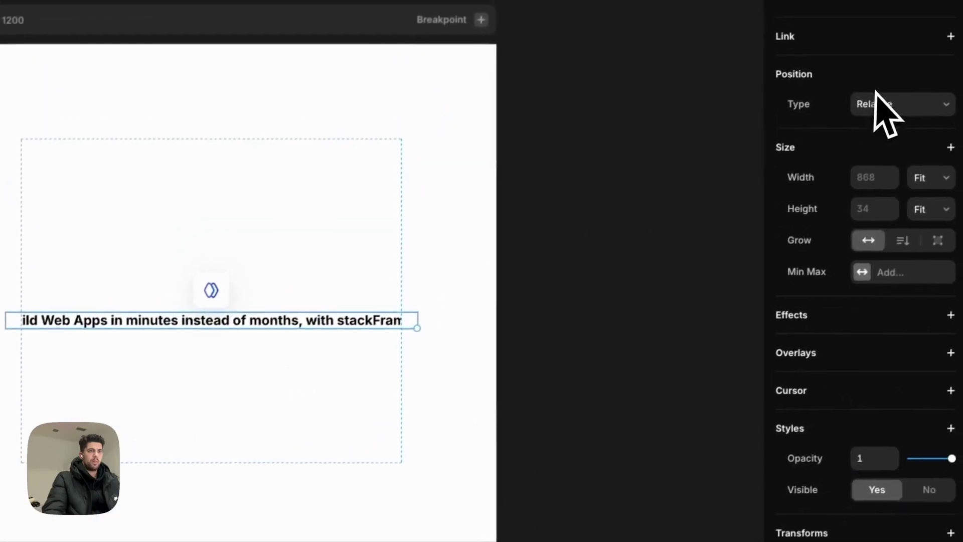
click(909, 155)
text(100%)
key(Return)
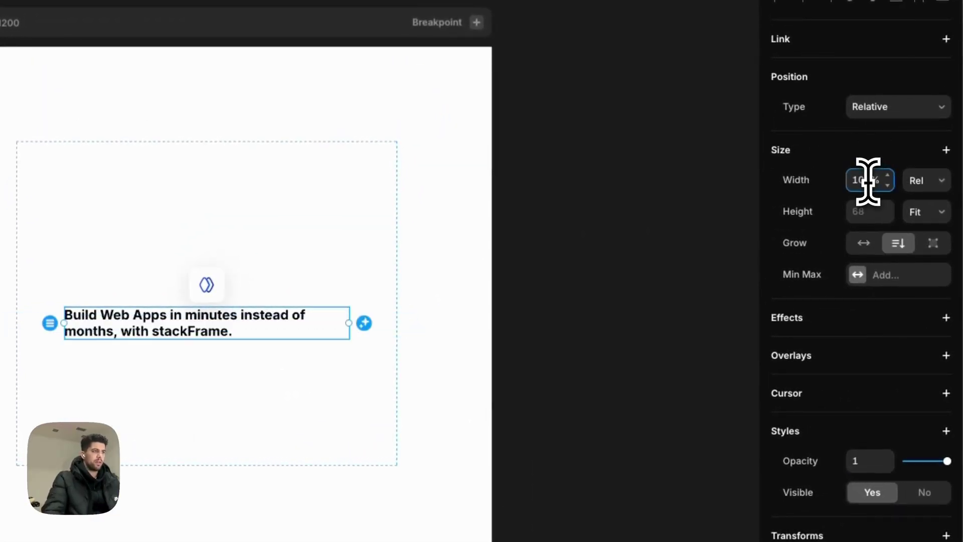
scroll(873, 381, down, 7)
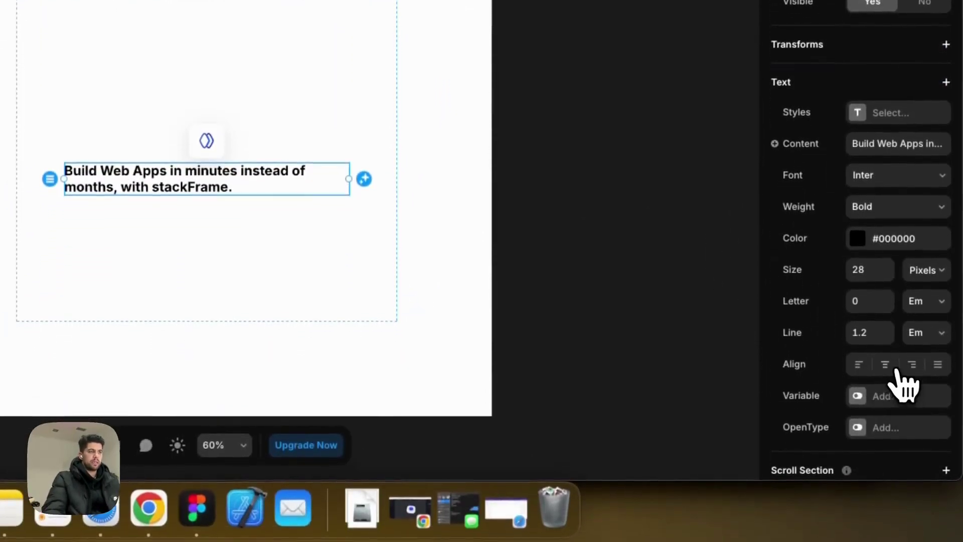
click(884, 365)
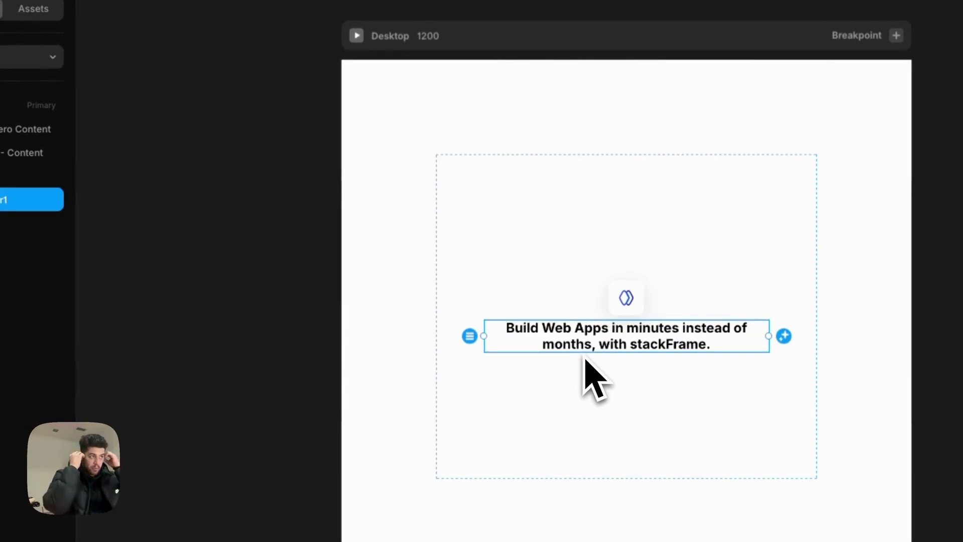
Change the content container's padding so it reads 140.
click(584, 357)
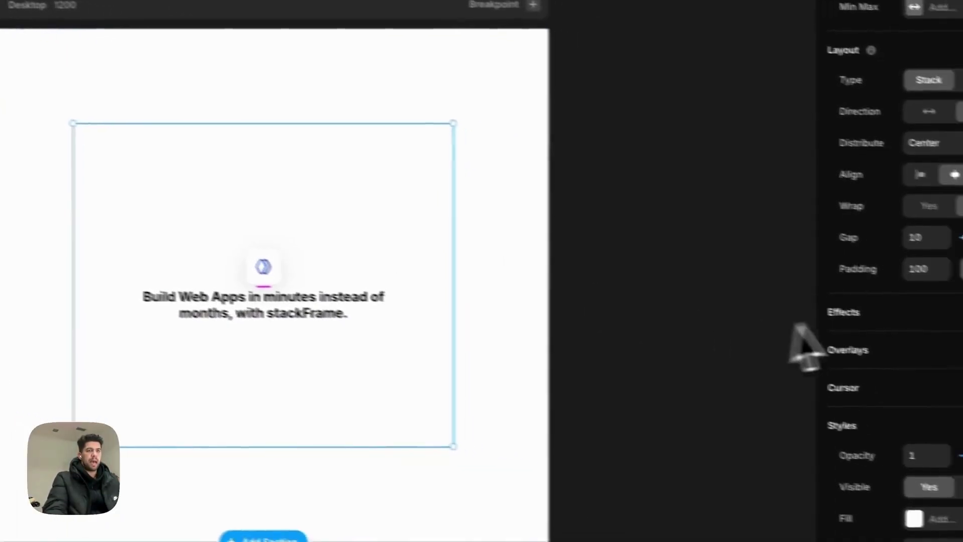
click(862, 254)
text(0)
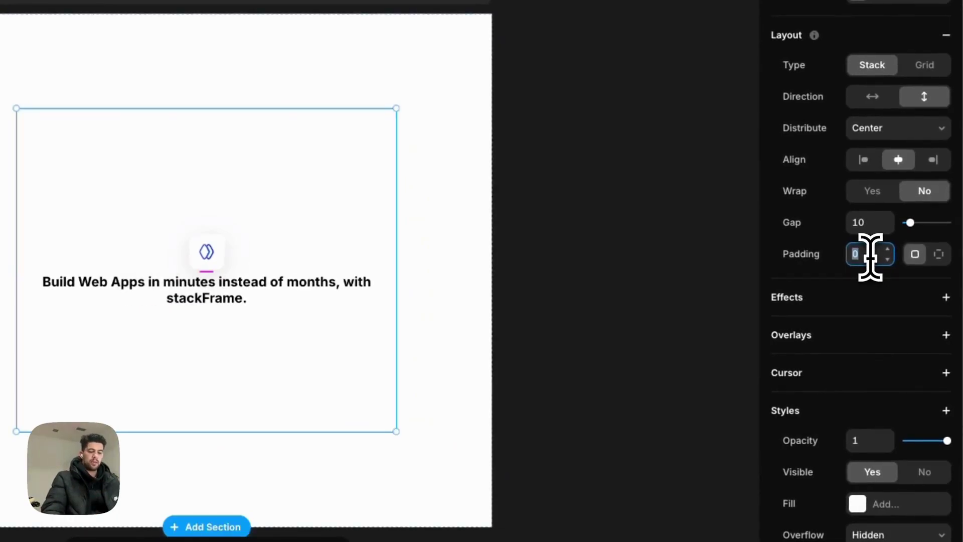
text(200)
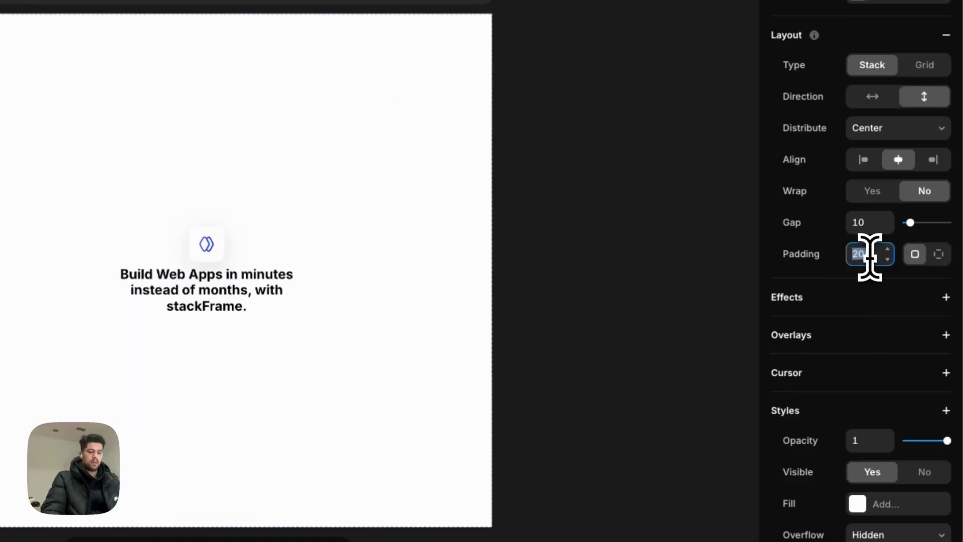
click(216, 300)
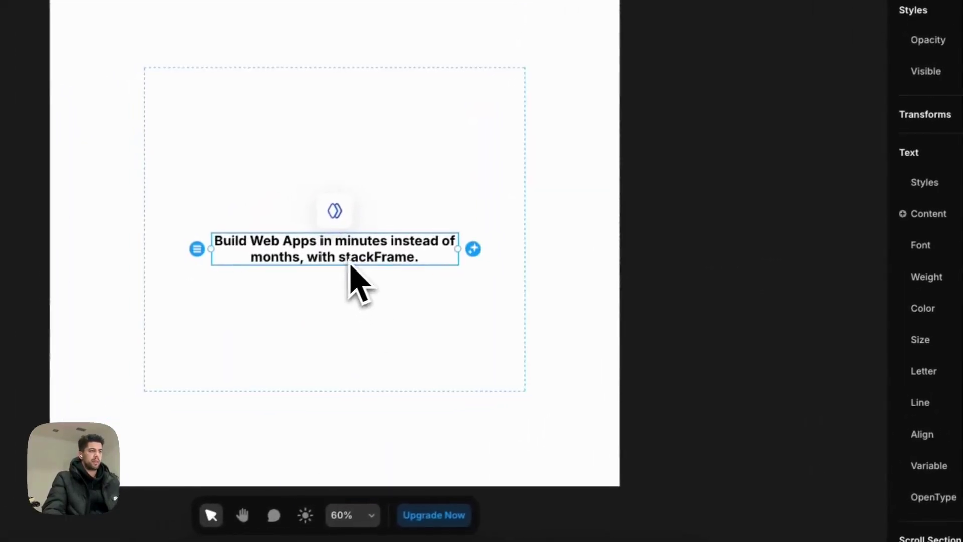
Adjust the headline's line height value.
click(897, 403)
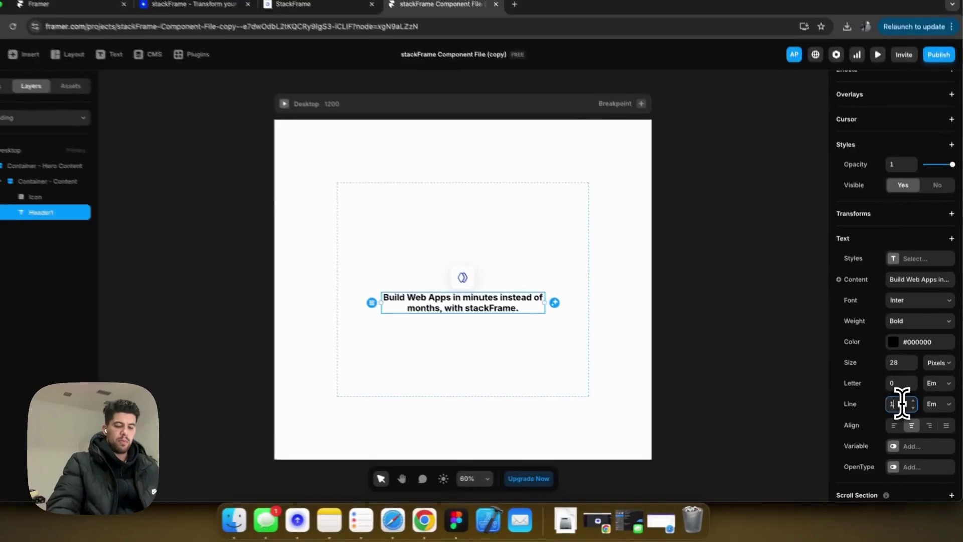
double_click(901, 404)
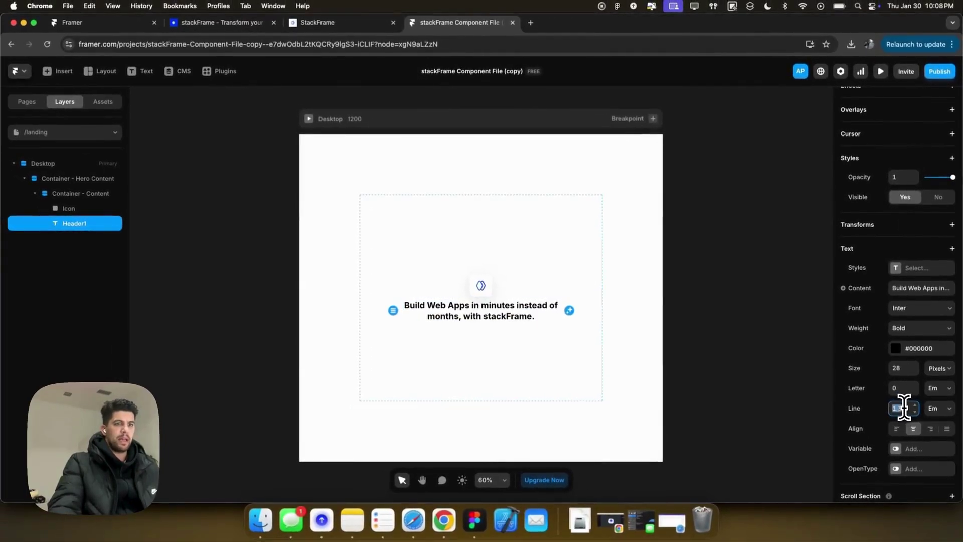
text(1.5)
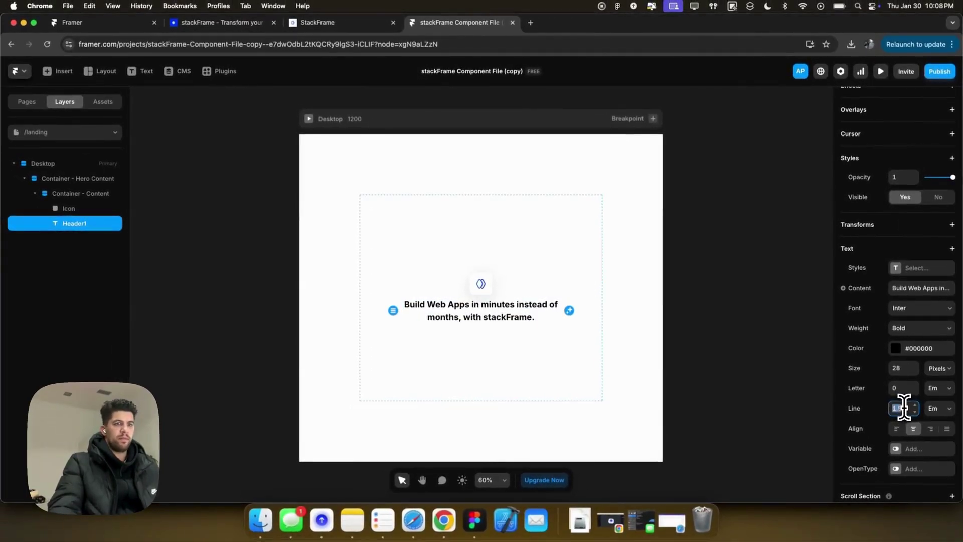
text(.4)
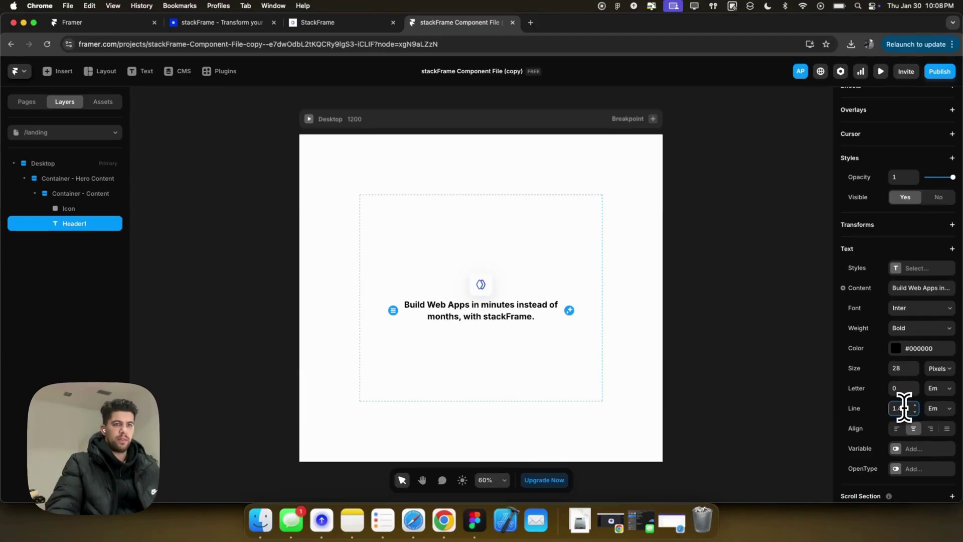
Lowercase the A of Apps and the W of Web in the headline.
double_click(512, 316)
click(490, 308)
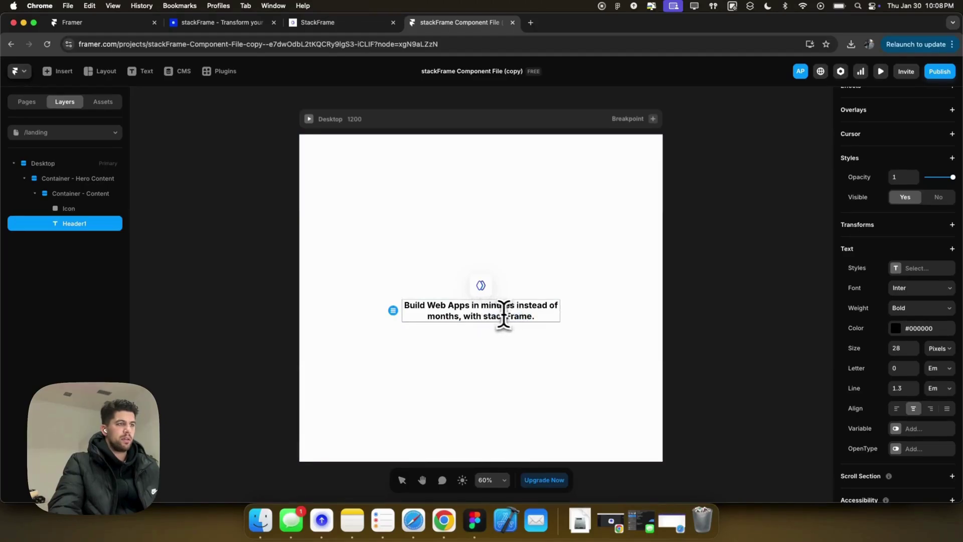
click(457, 304)
key(BackSpace)
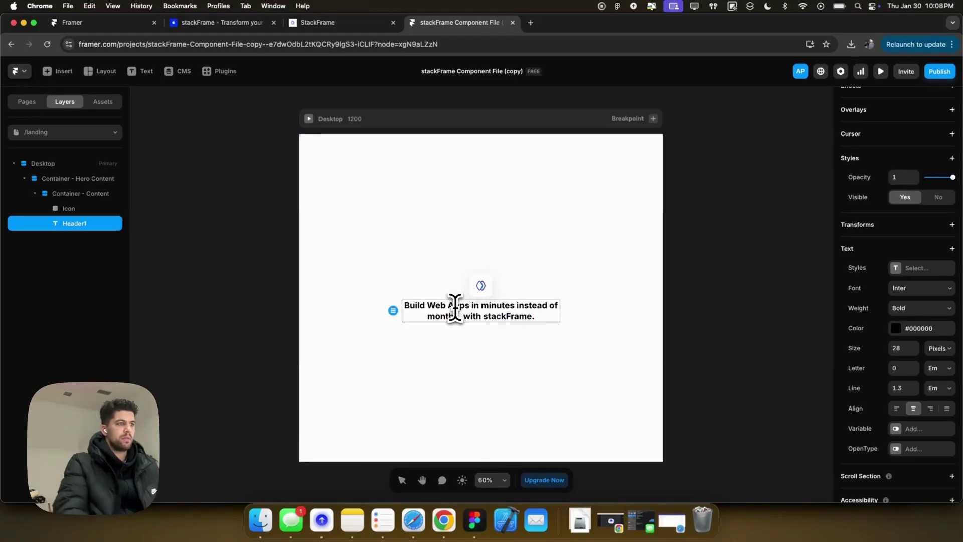
text(a)
scroll(466, 306, left, 2)
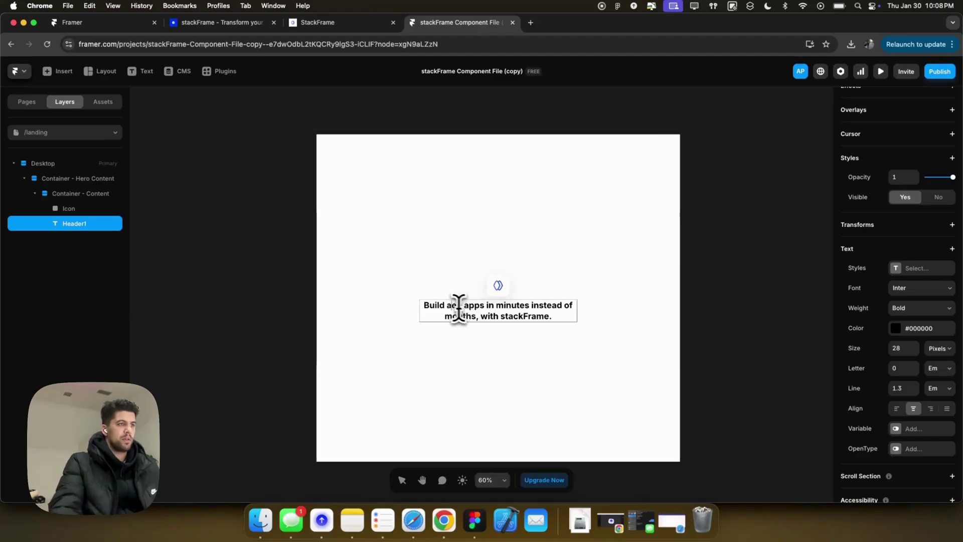
key(Delete)
text(web)
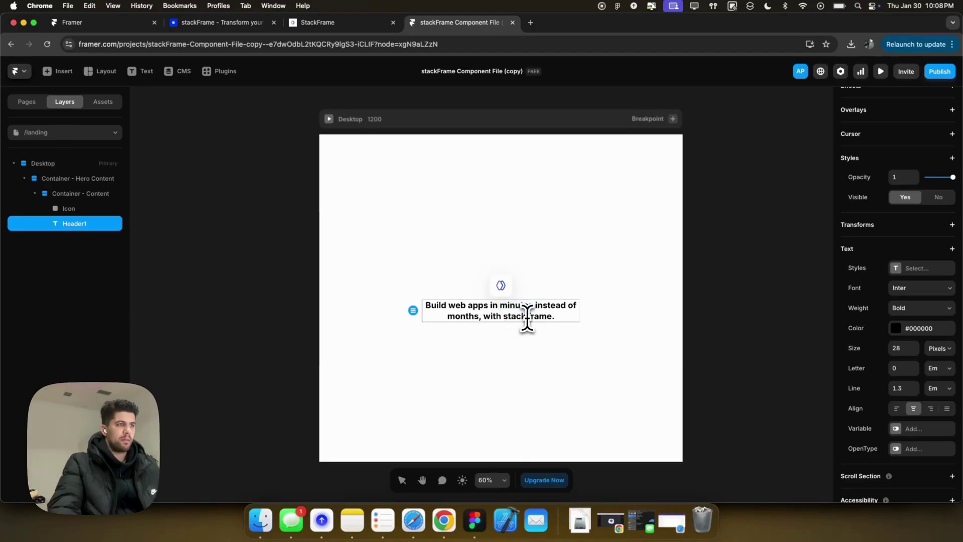
Colour the word Frame blue by sampling the logo icon with the eyedropper.
drag(526, 315, 552, 317)
scroll(892, 426, down, 1)
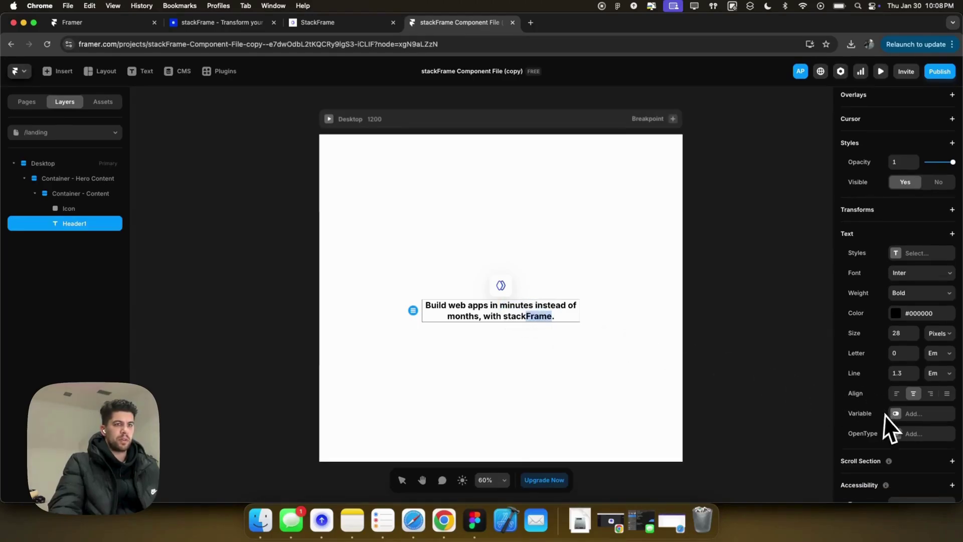
click(905, 315)
click(801, 424)
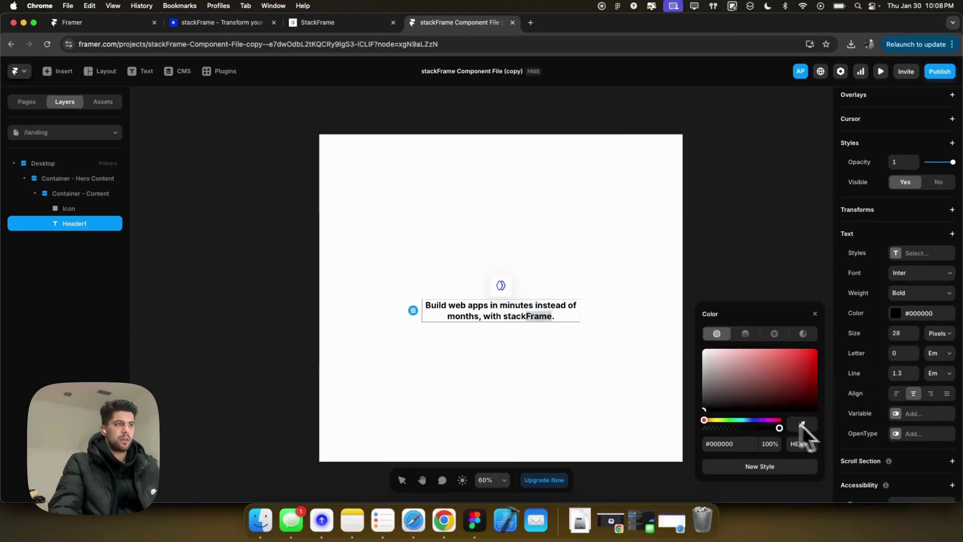
click(504, 287)
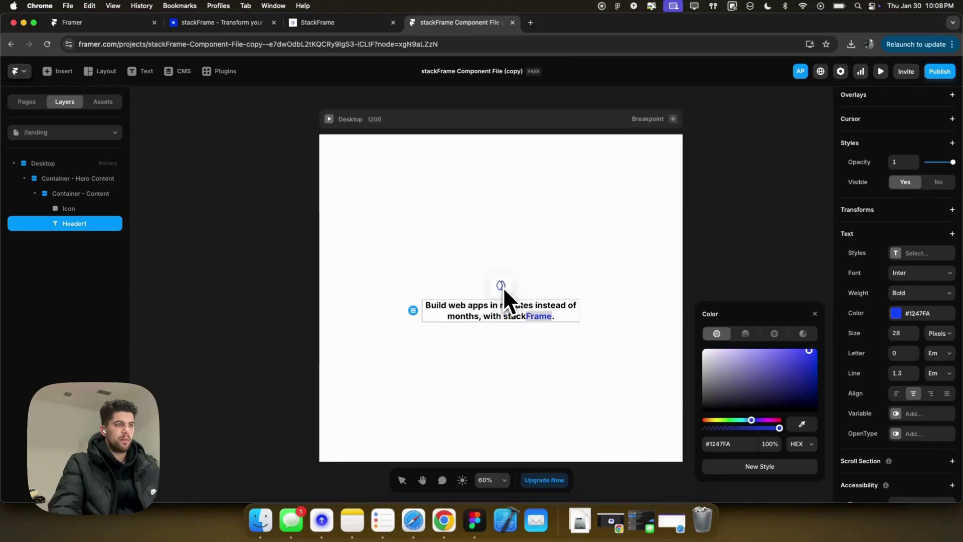
click(548, 290)
click(541, 314)
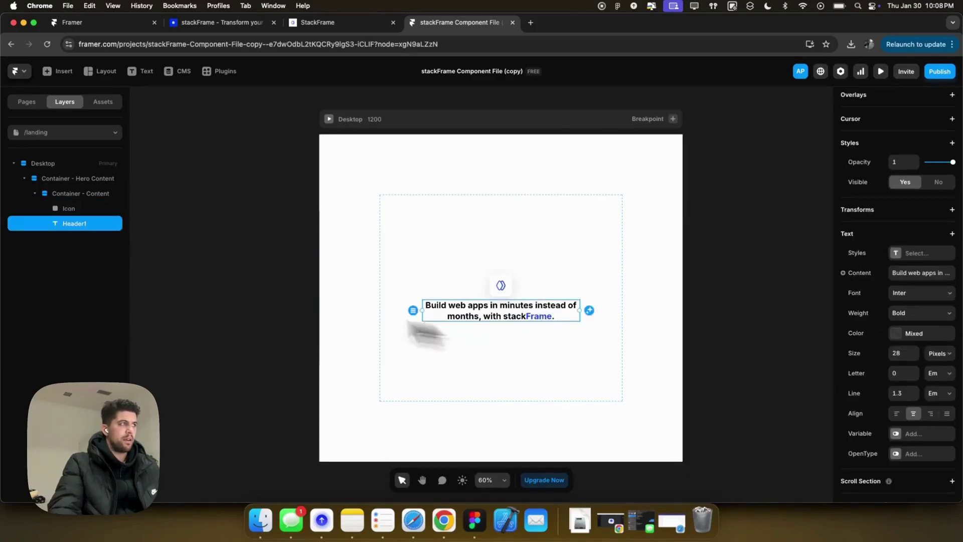
Draw a new 180 × 54 frame inside the content container below the headline.
click(508, 353)
key(f)
drag(475, 330, 527, 346)
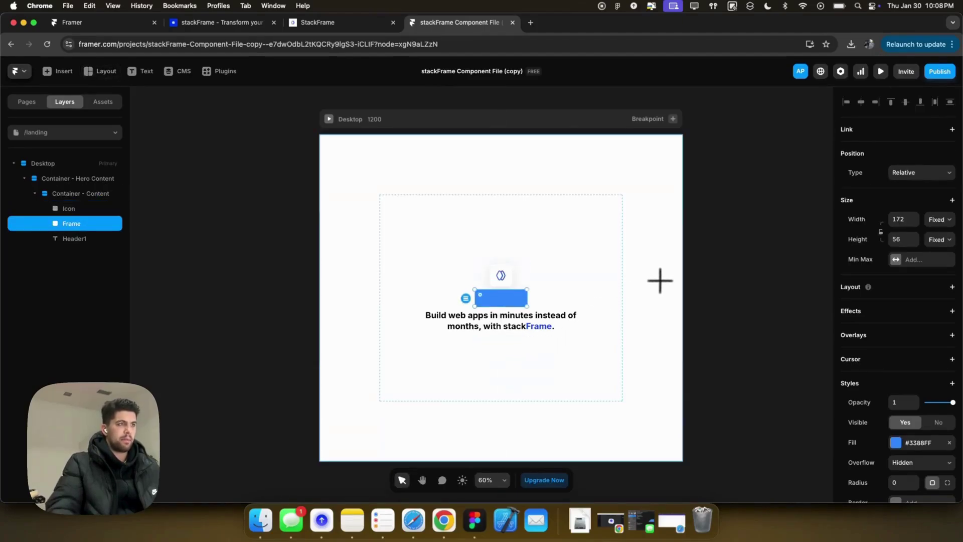
click(900, 217)
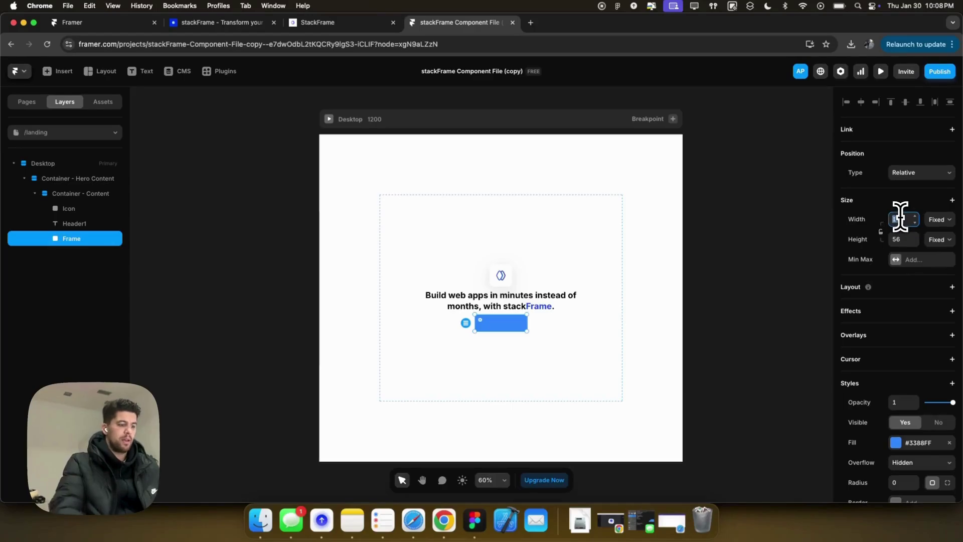
text(180)
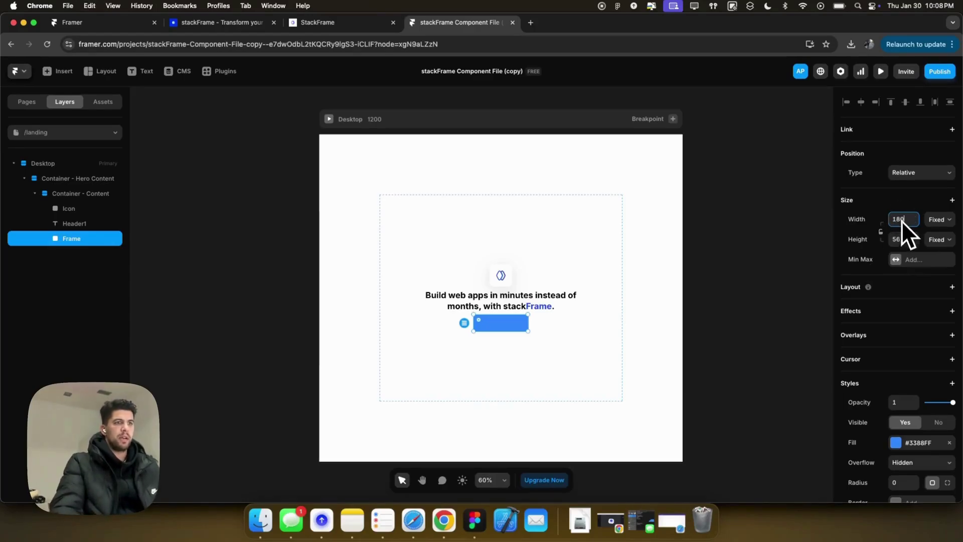
text(54)
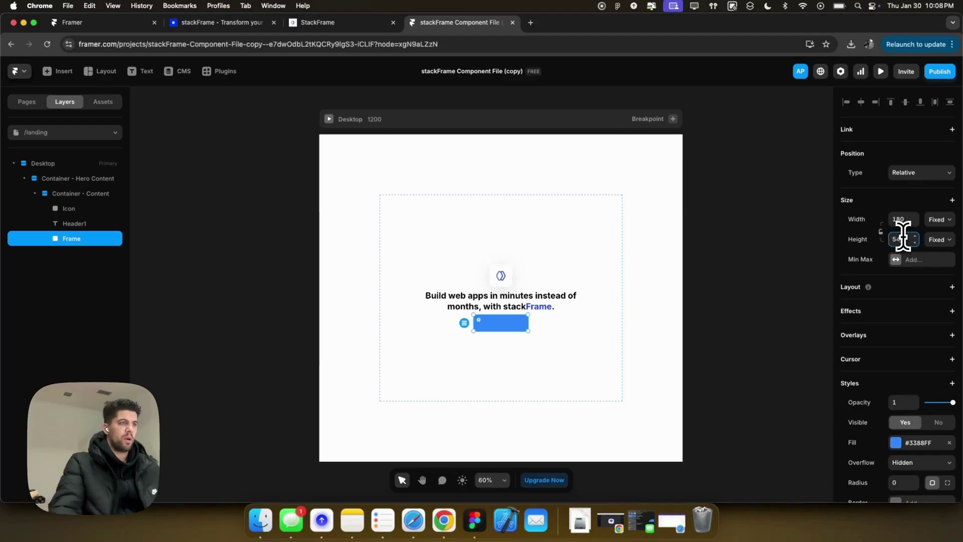
Round the new rectangle's corners to a 14 px radius.
scroll(860, 409, down, 5)
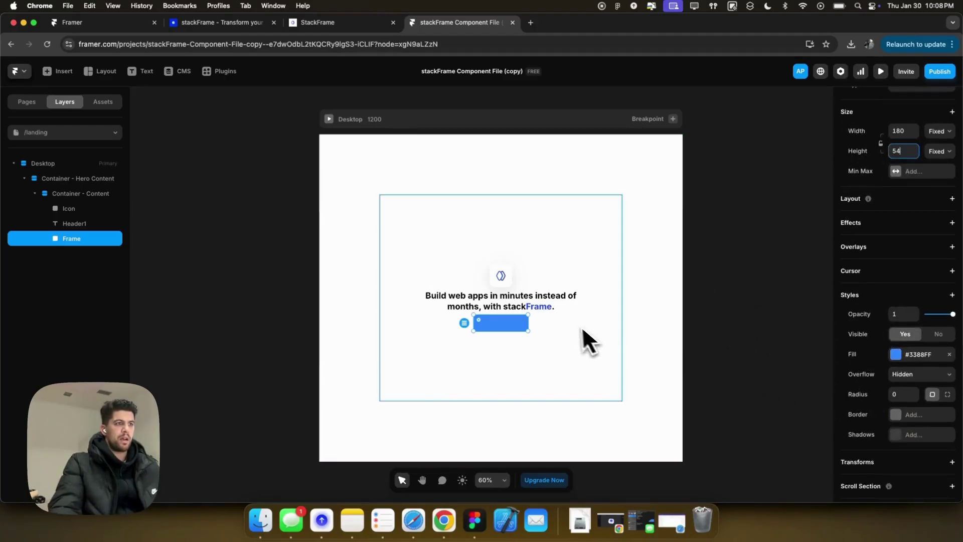
click(546, 310)
scroll(905, 381, down, 3)
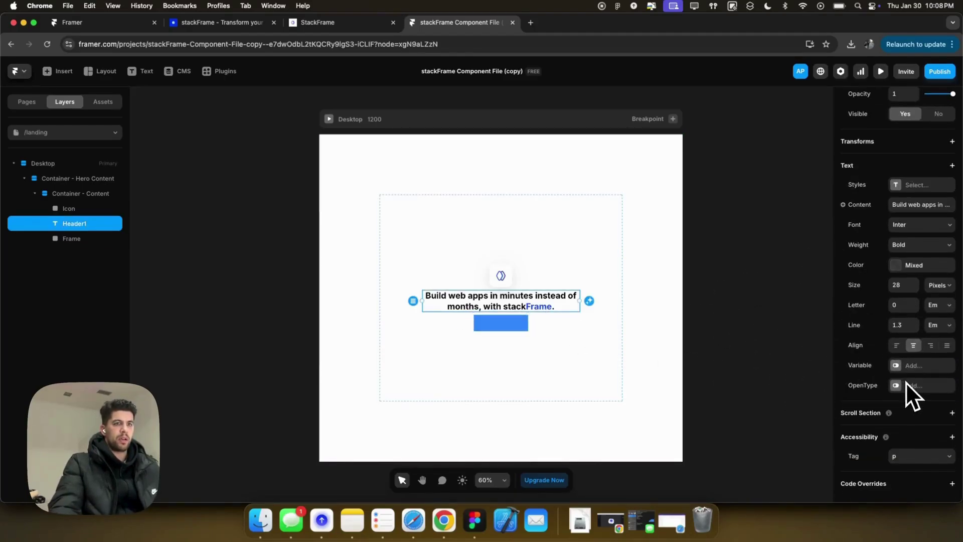
click(548, 355)
click(492, 330)
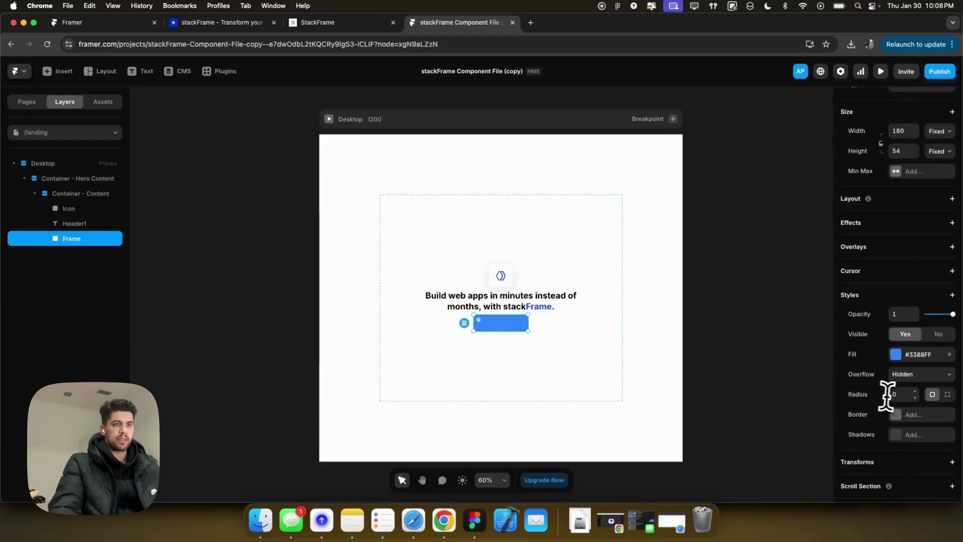
key(Tab)
click(552, 340)
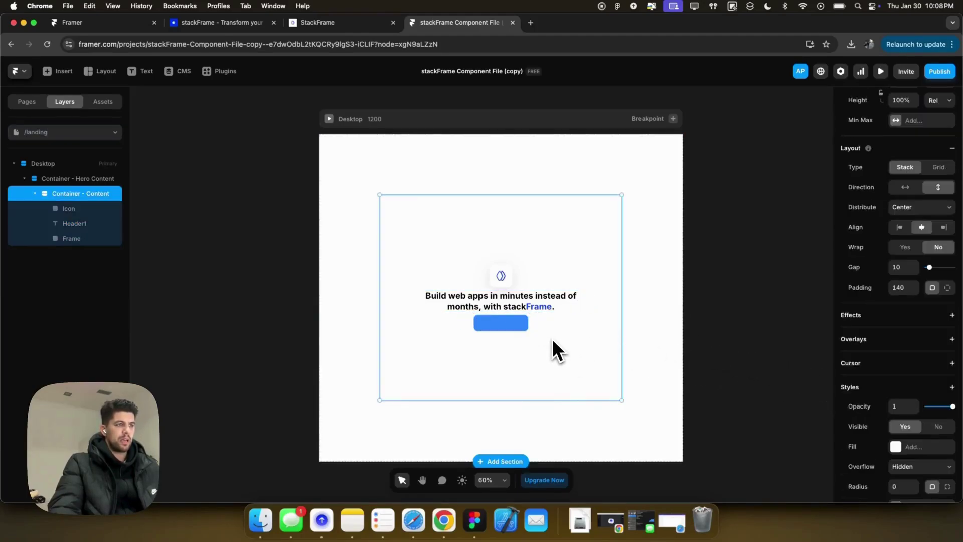
click(506, 327)
Copy the #1247FA hex value from the colour settings of the word Frame.
click(538, 307)
double_click(538, 307)
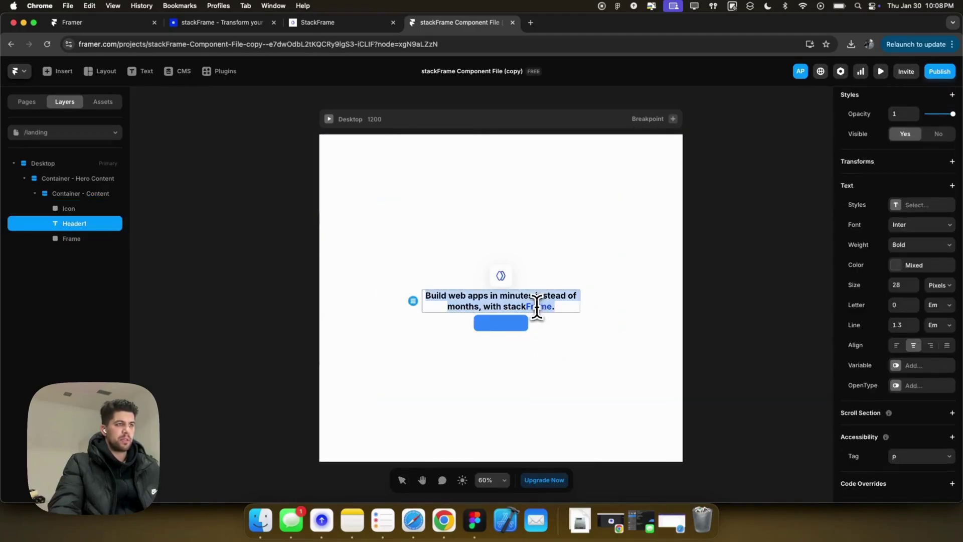
click(535, 306)
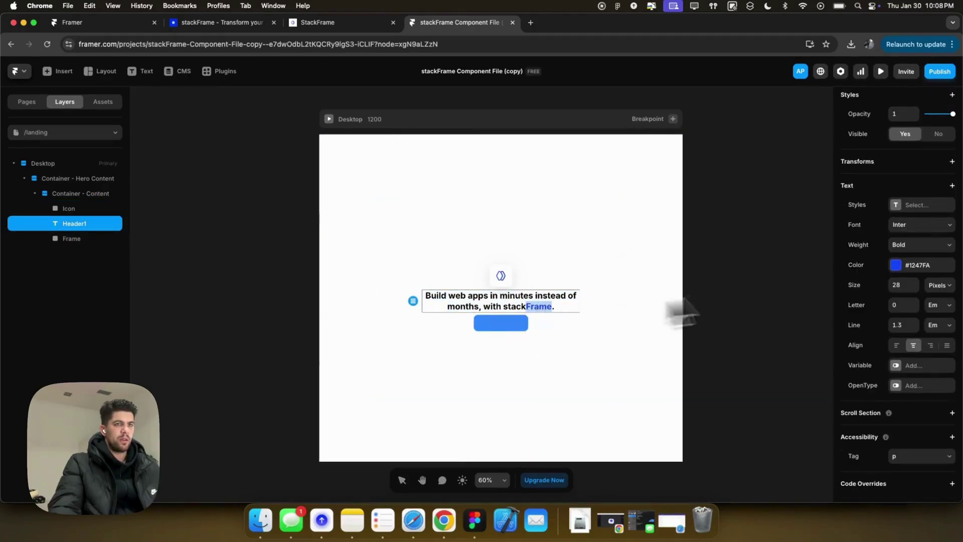
click(895, 265)
click(801, 378)
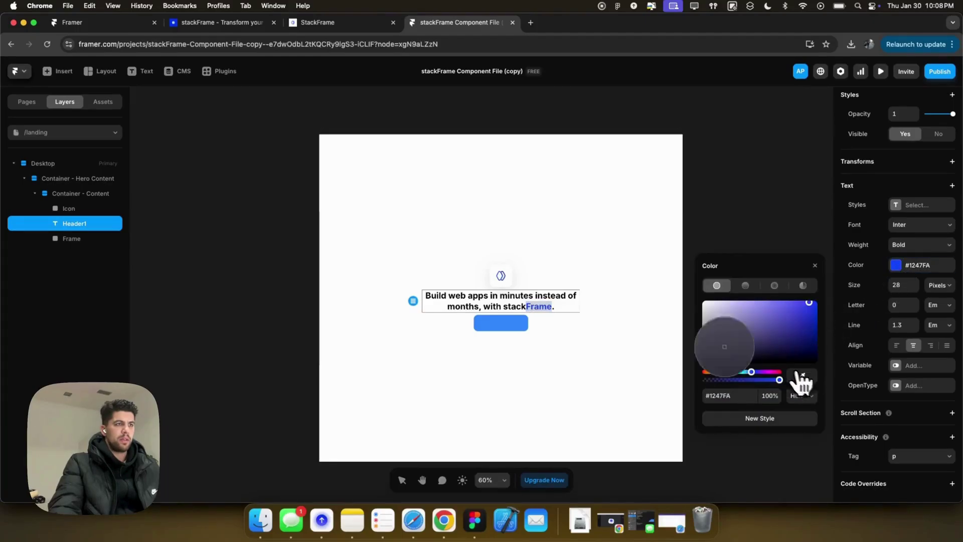
click(500, 276)
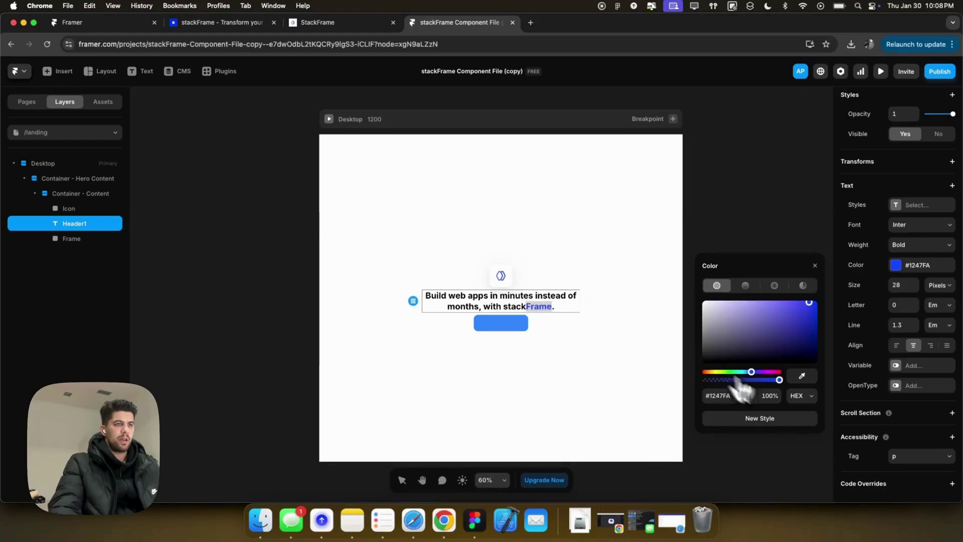
click(916, 266)
click(918, 266)
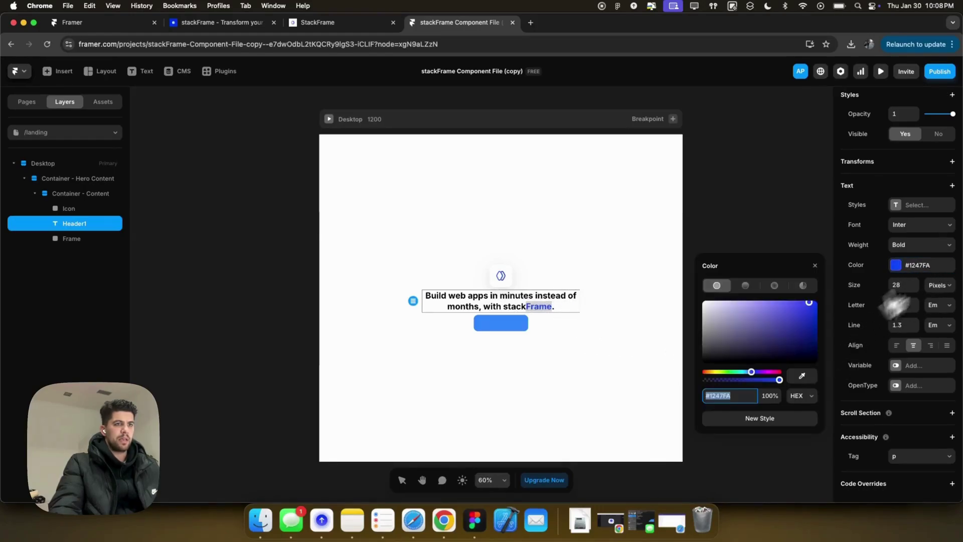
Fill the button rectangle with the pasted #1247FA blue.
click(500, 325)
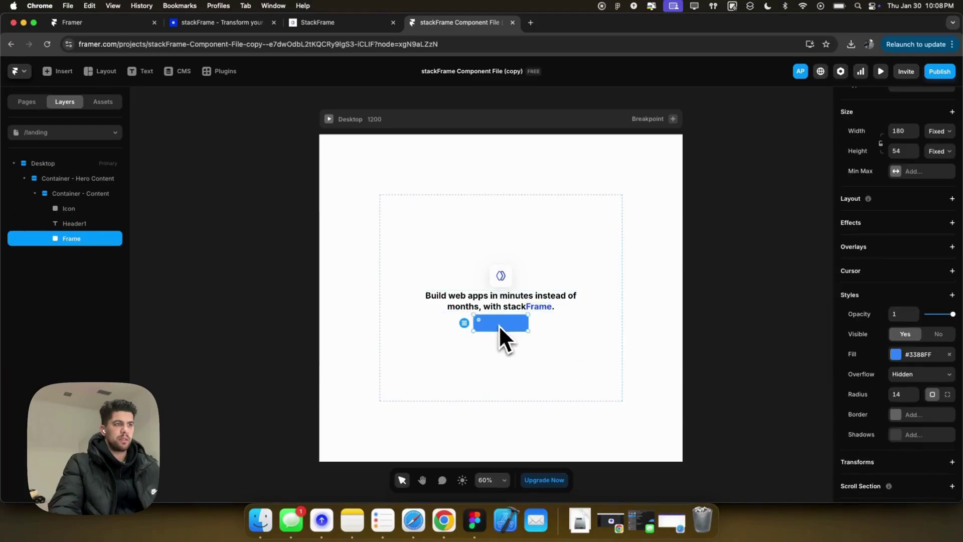
click(896, 354)
click(723, 457)
text(#1247FA)
key(Tab)
click(526, 337)
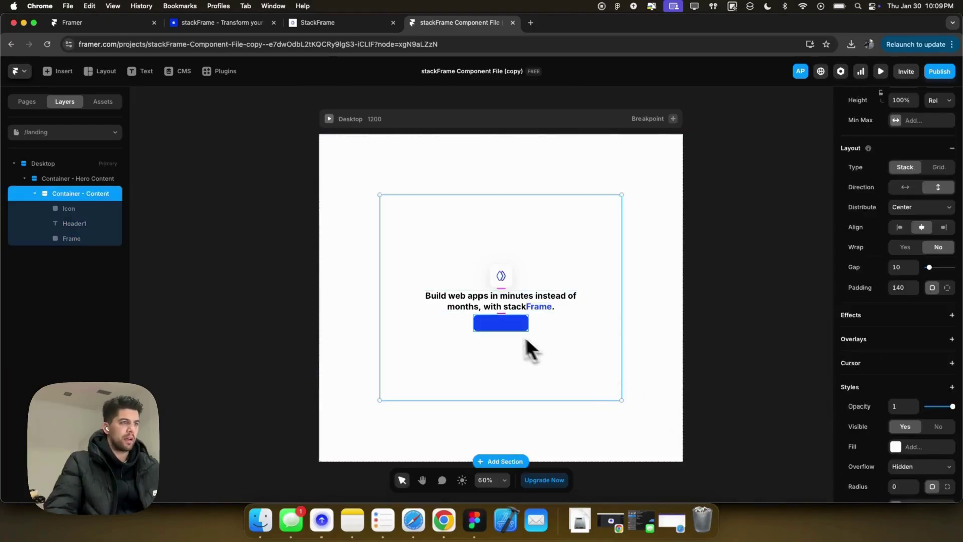
click(500, 332)
scroll(498, 332, up, 5)
scroll(499, 333, up, 2)
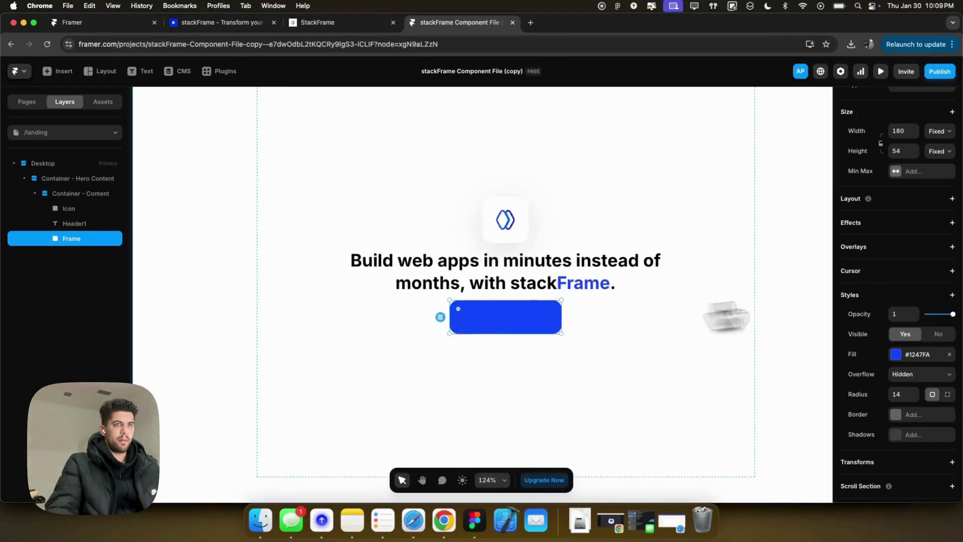
Give the rectangle a stack layout and add the label 'Start Building 🚀' inside it.
click(895, 200)
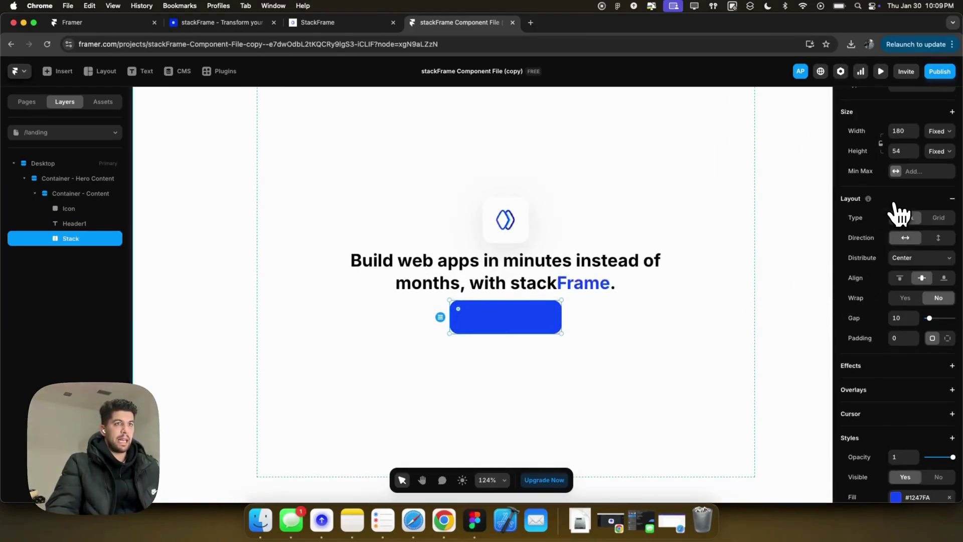
key(t)
click(482, 316)
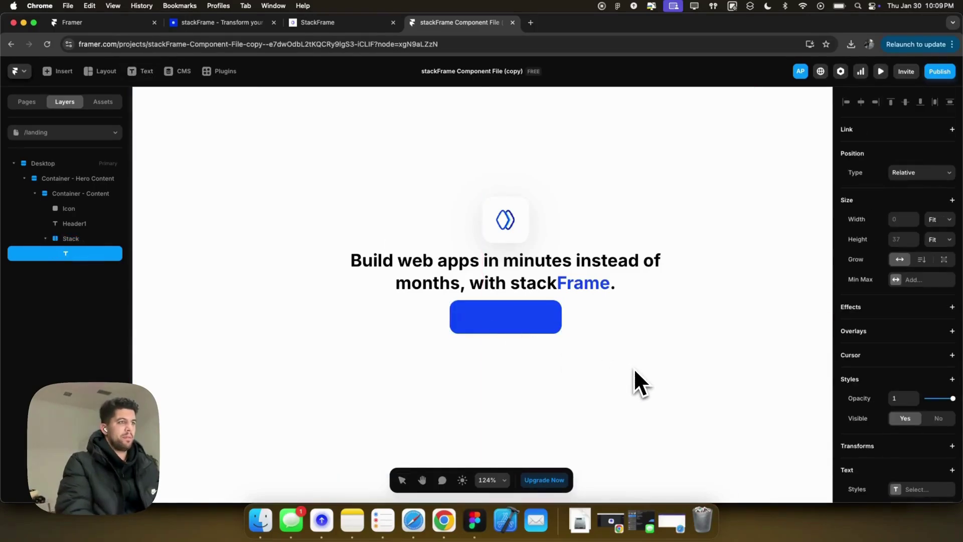
text(Start Building)
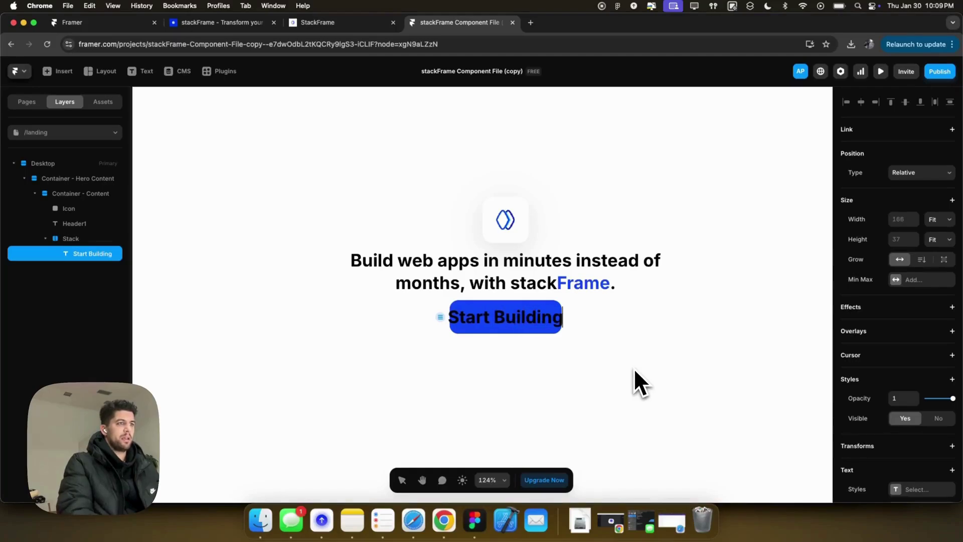
key(ctrl+super+space)
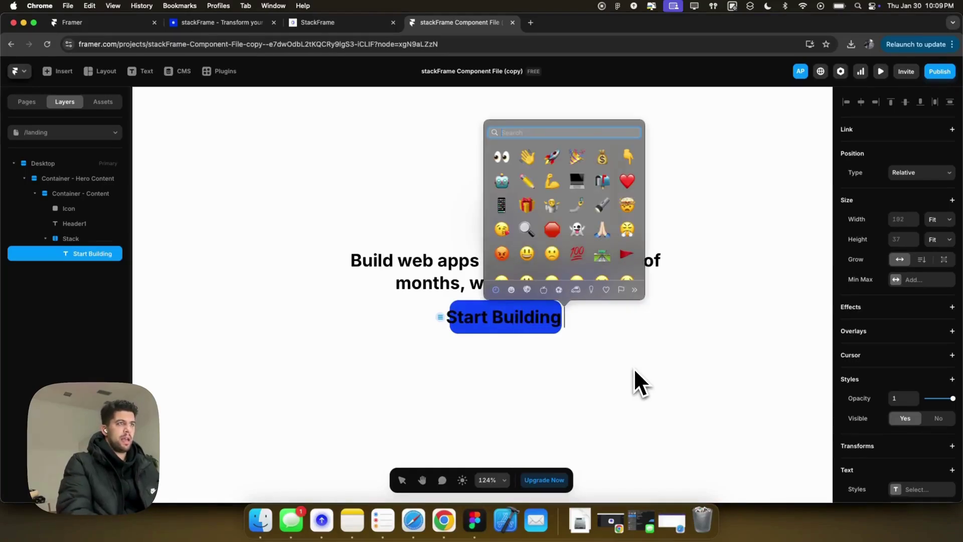
text(rocket0)
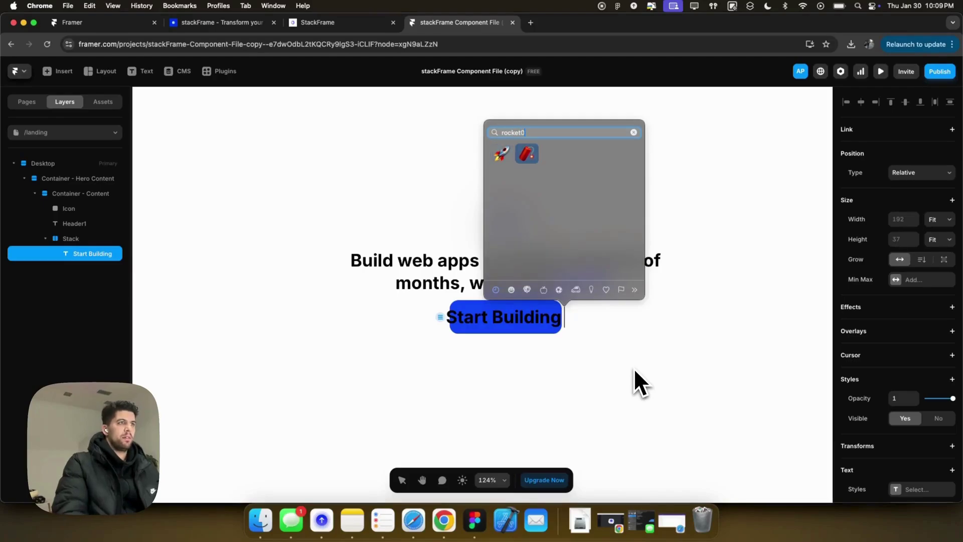
key(Return)
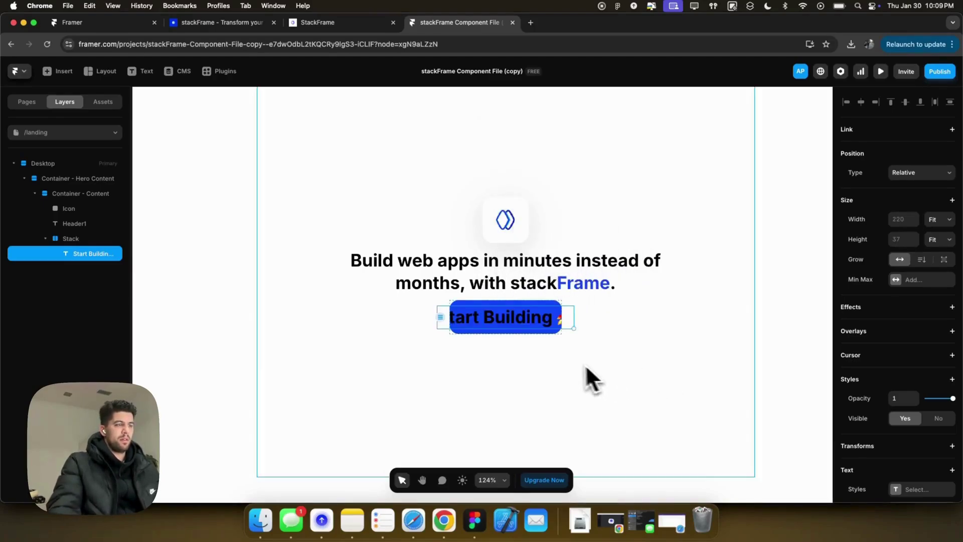
Make the button label 16 px and white.
scroll(916, 426, down, 5)
click(907, 382)
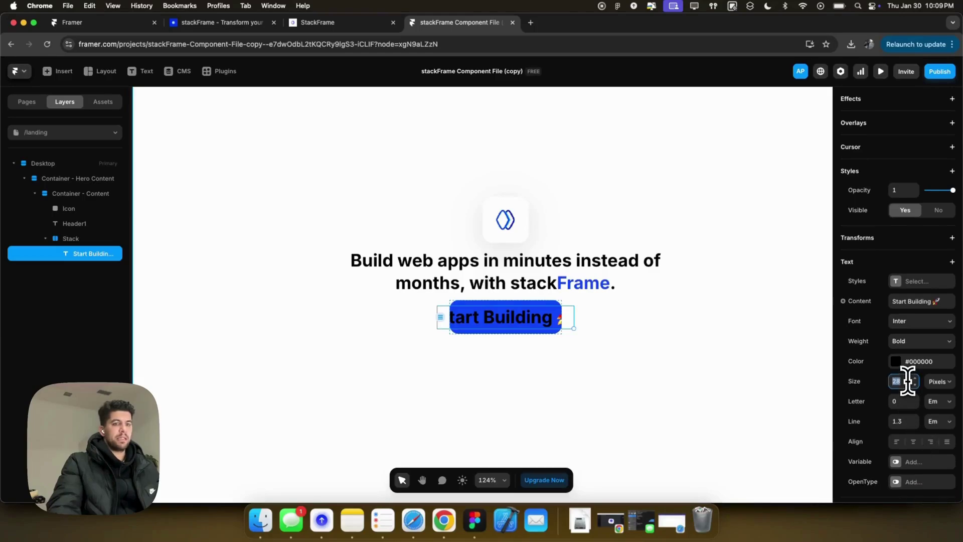
text(16)
key(Return)
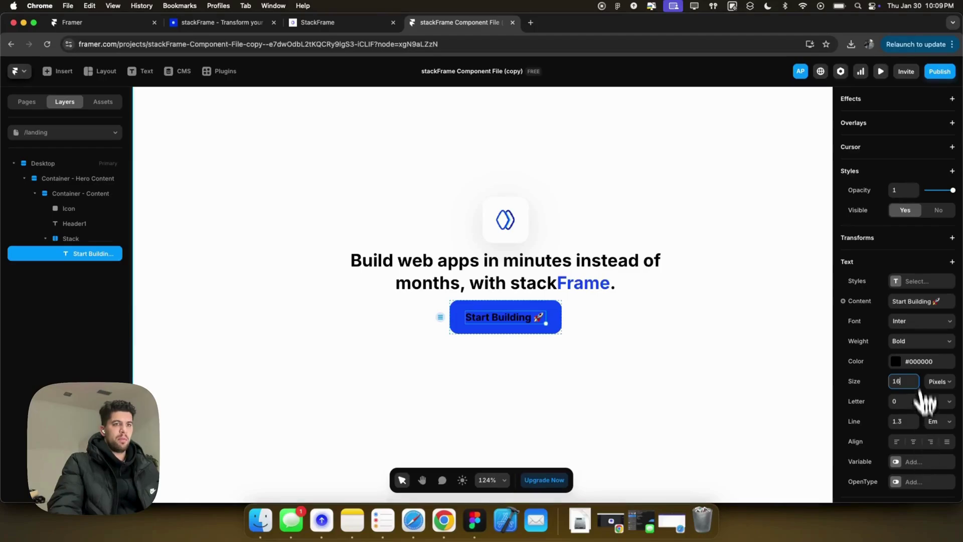
click(896, 361)
click(613, 335)
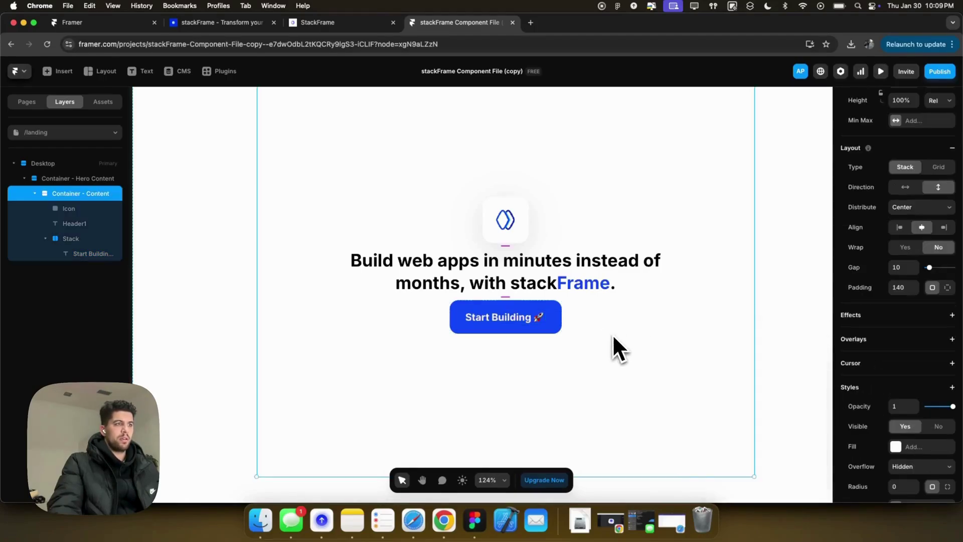
Add a drop shadow to the button with offset 0, 10 and blur 30.
click(551, 314)
scroll(878, 421, down, 2)
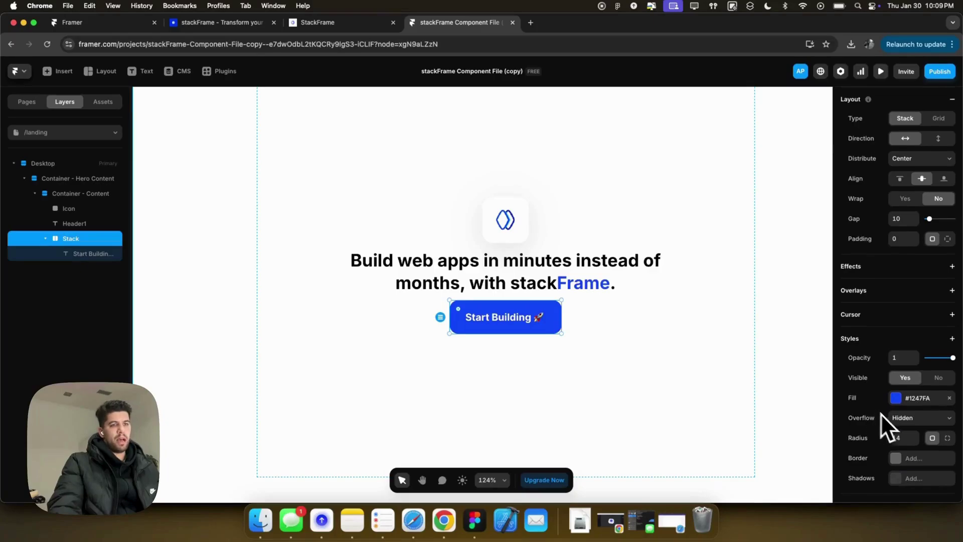
scroll(903, 421, down, 1)
click(905, 456)
scroll(898, 458, down, 2)
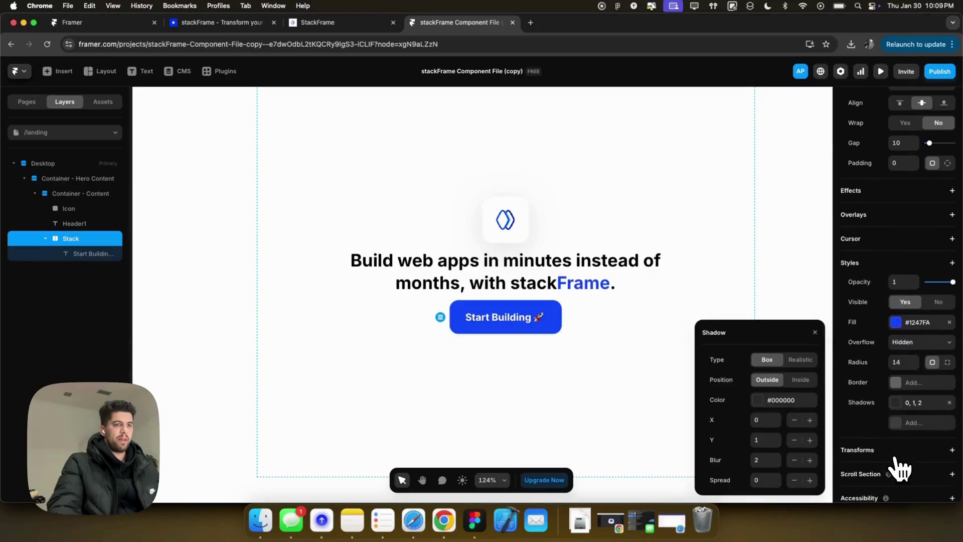
click(922, 323)
key(super+c)
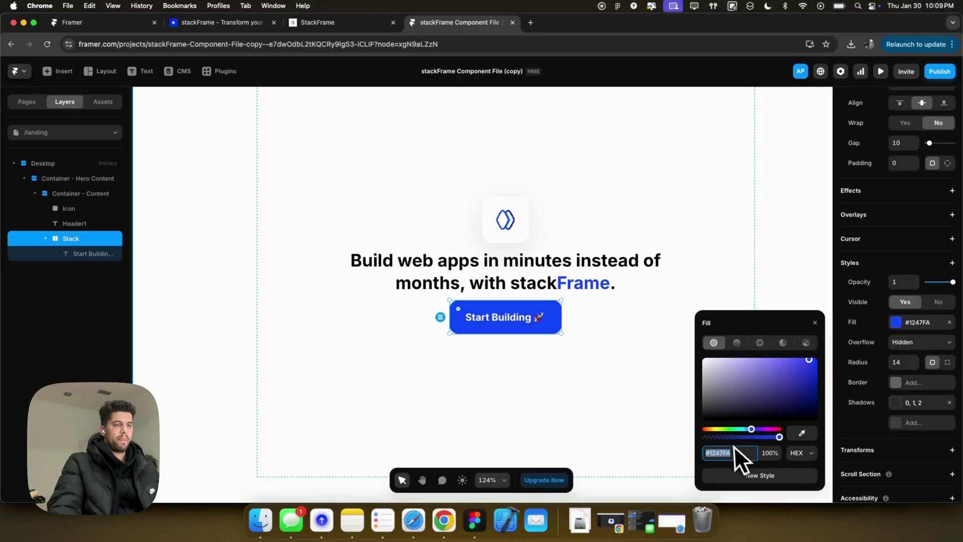
click(861, 425)
click(898, 403)
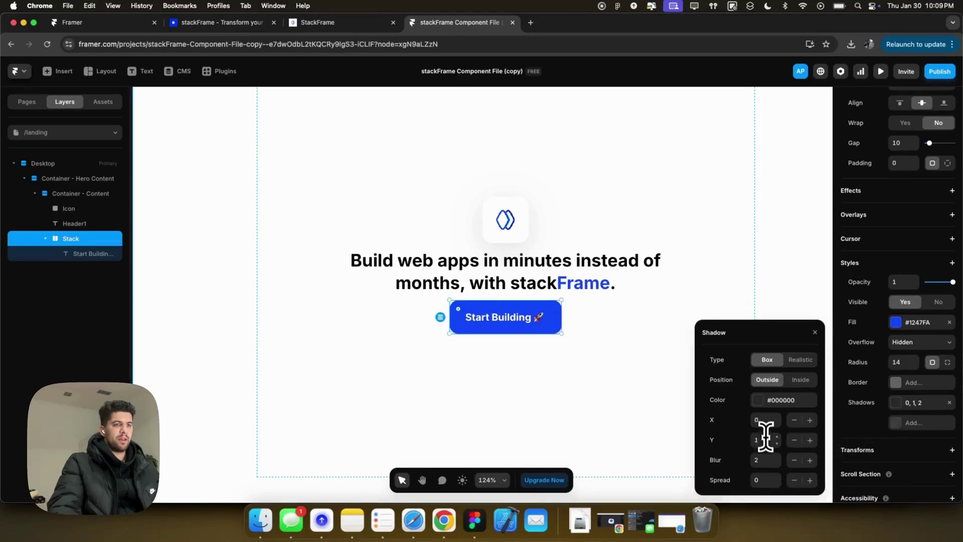
text(0)
key(Tab)
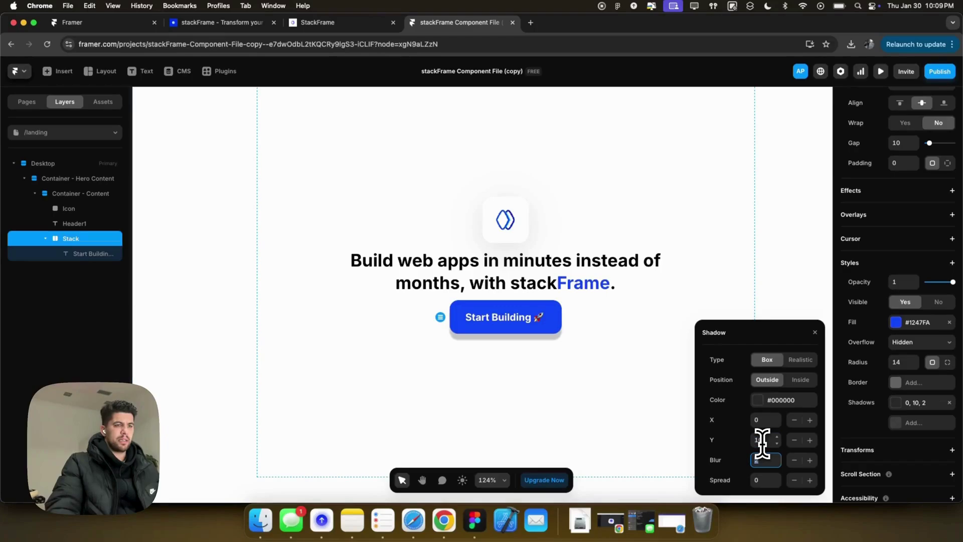
text(30)
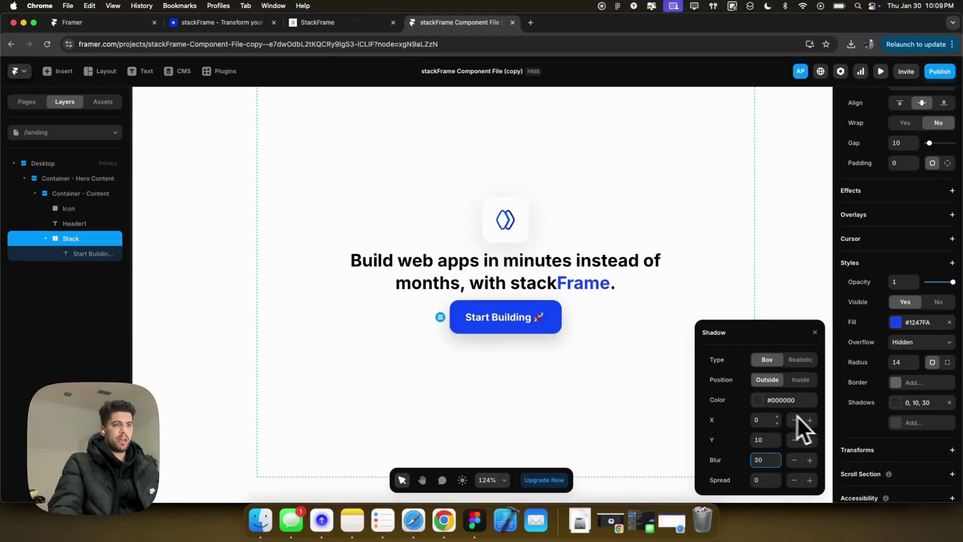
Set the shadow colour to #1247FA at 25% opacity.
click(767, 400)
click(723, 439)
key(super+v)
key(Tab)
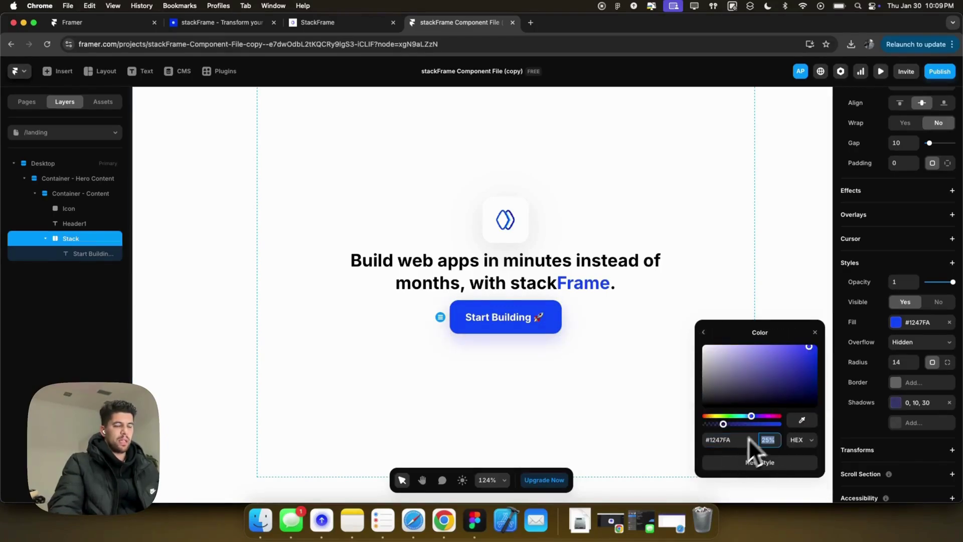
click(814, 332)
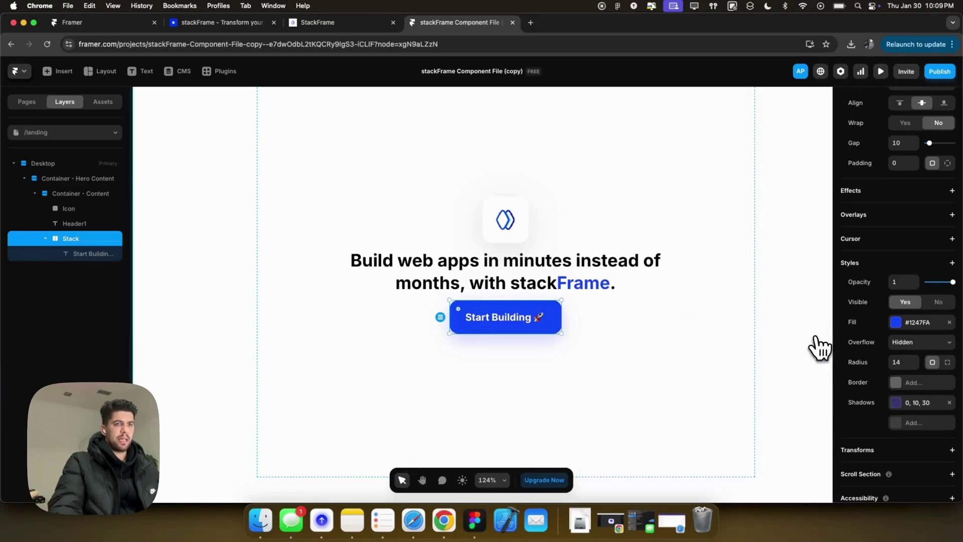
Add a 2 px border to the Start Building button with its colour at 50% opacity.
click(900, 383)
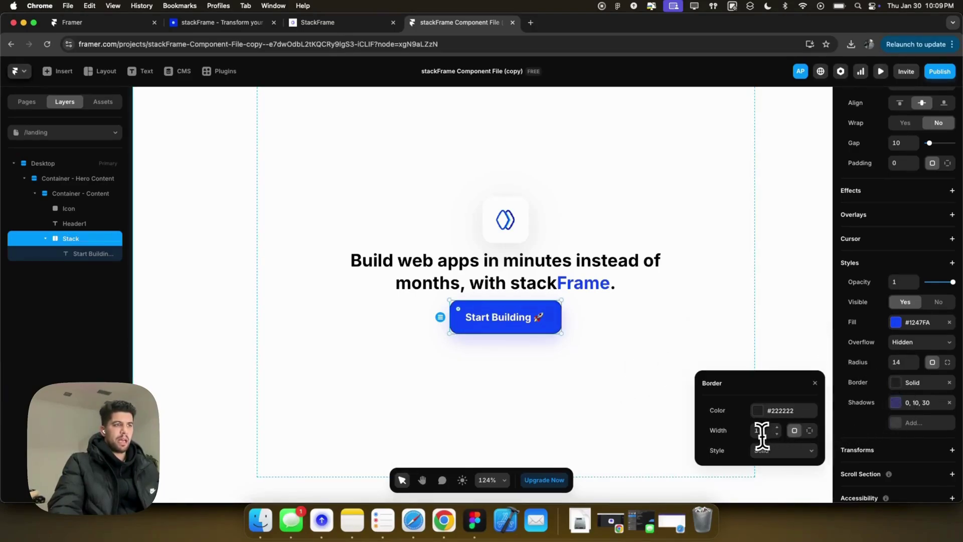
key(Tab)
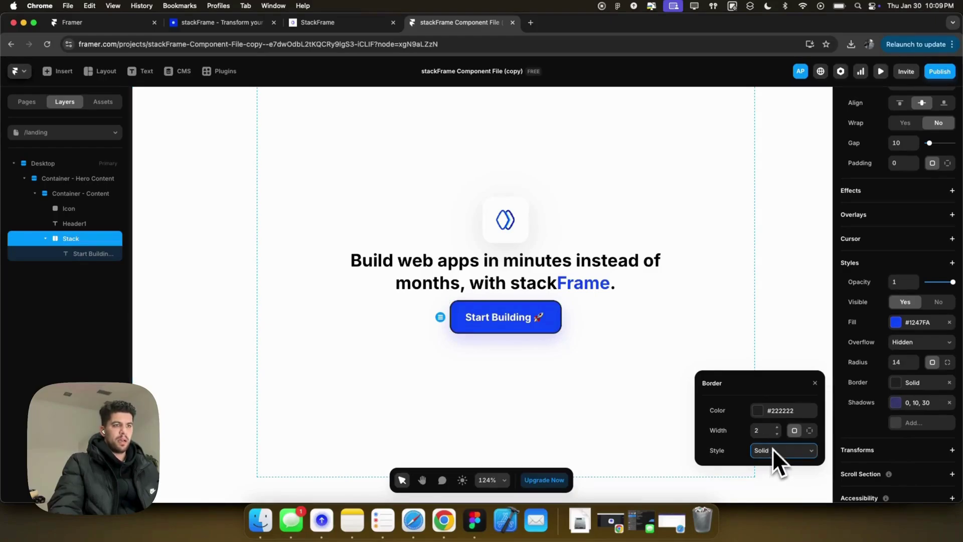
click(770, 410)
click(772, 457)
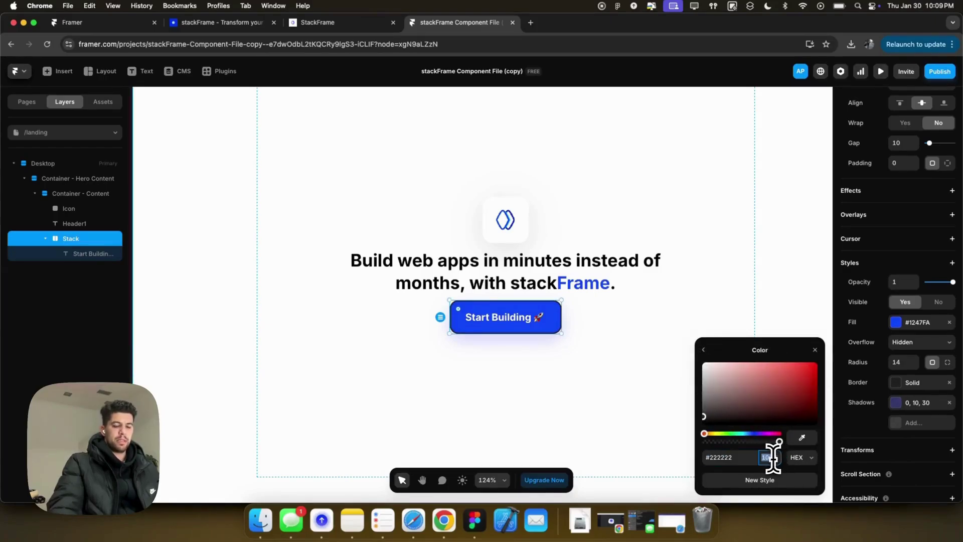
text(75)
key(Return)
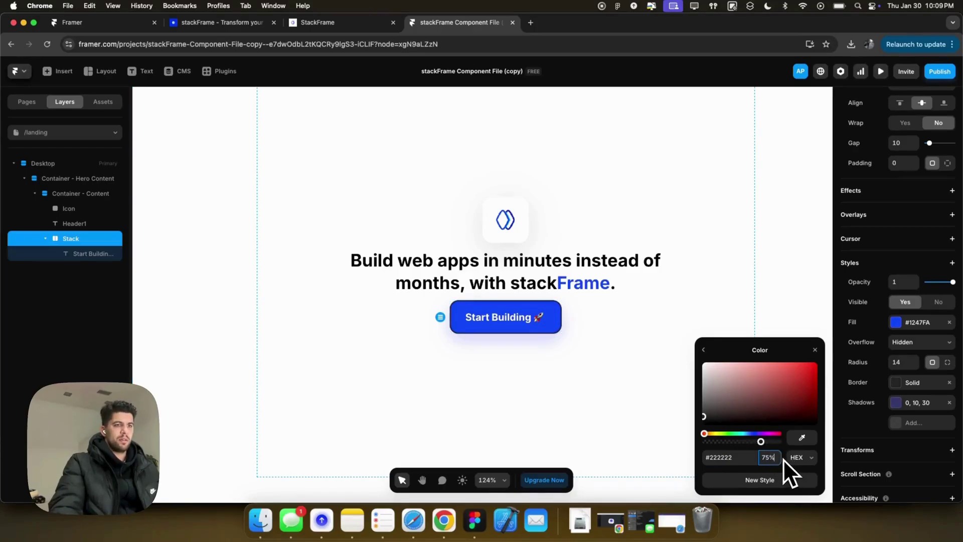
text(50)
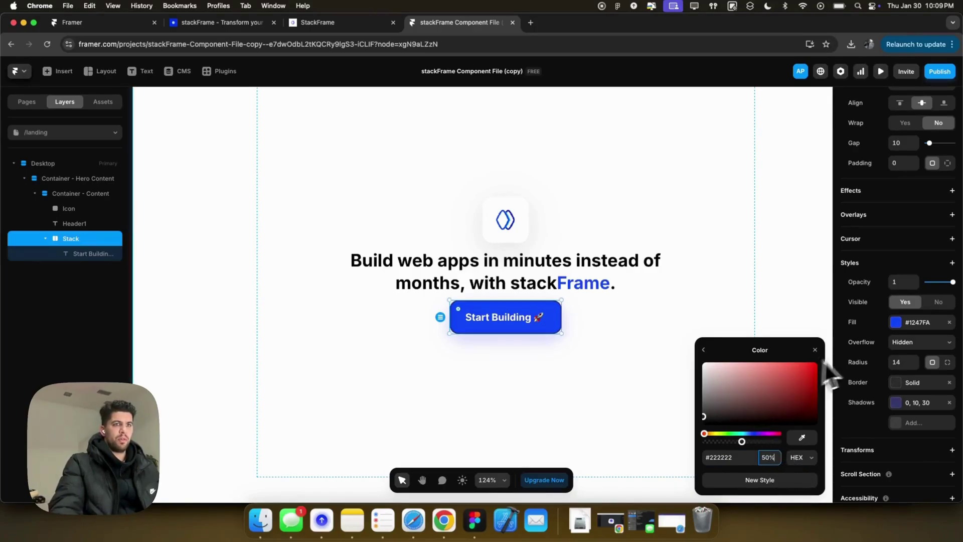
click(832, 363)
Switch the button's overflow to visible, then back to clipped.
click(929, 343)
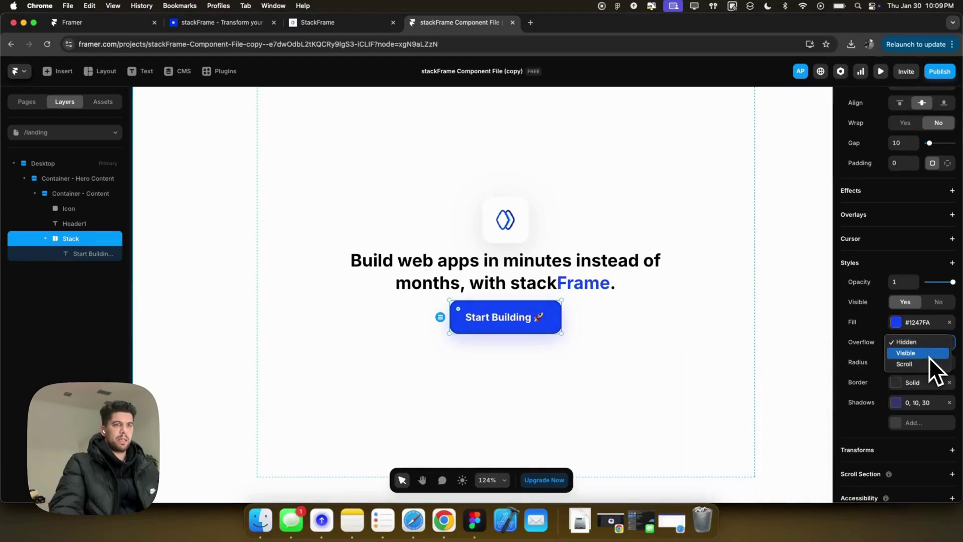
click(928, 356)
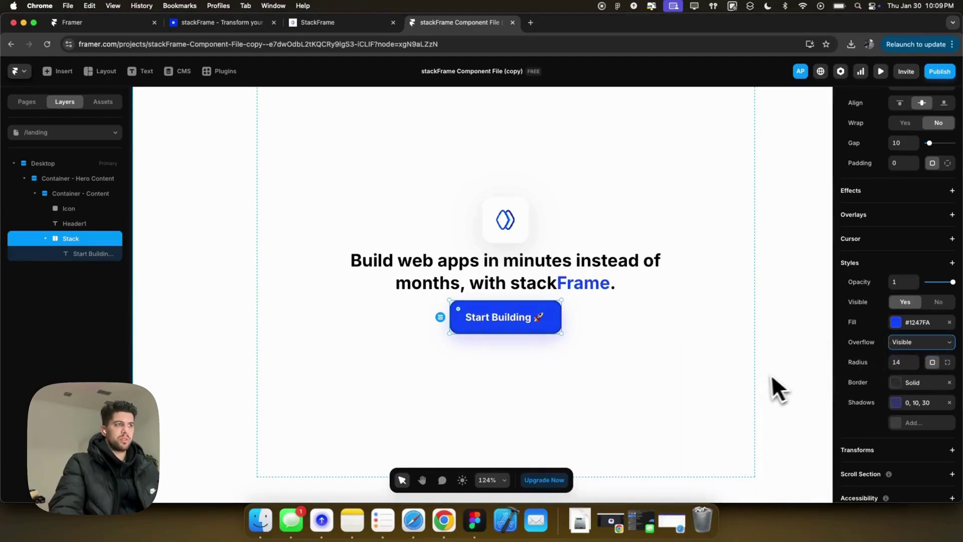
click(903, 345)
click(904, 330)
scroll(485, 321, up, 3)
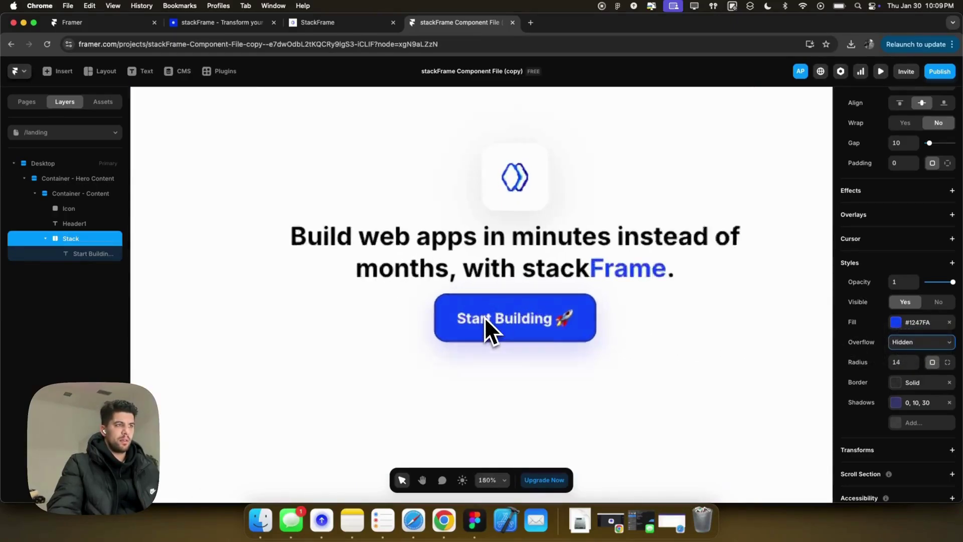
scroll(484, 317, up, 5)
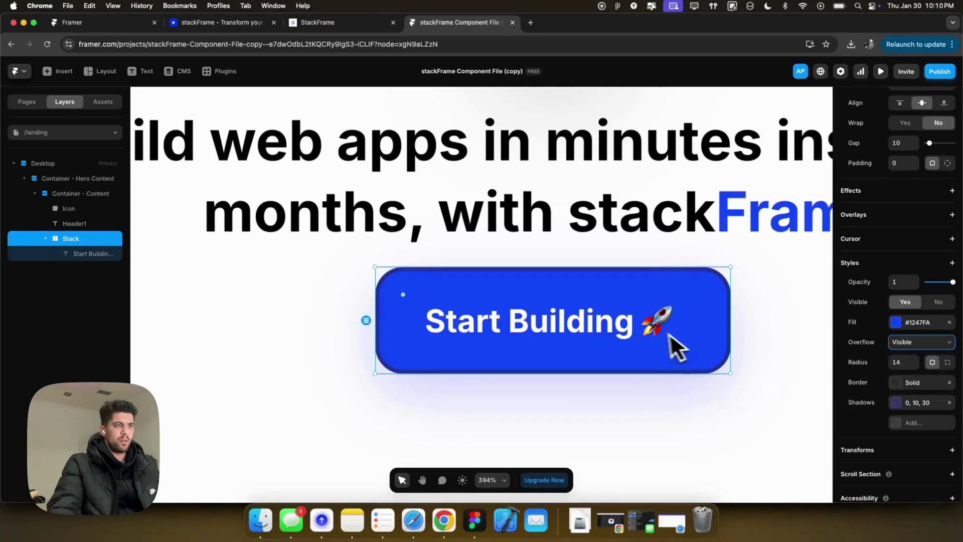
scroll(738, 333, down, 3)
scroll(739, 332, right, 3)
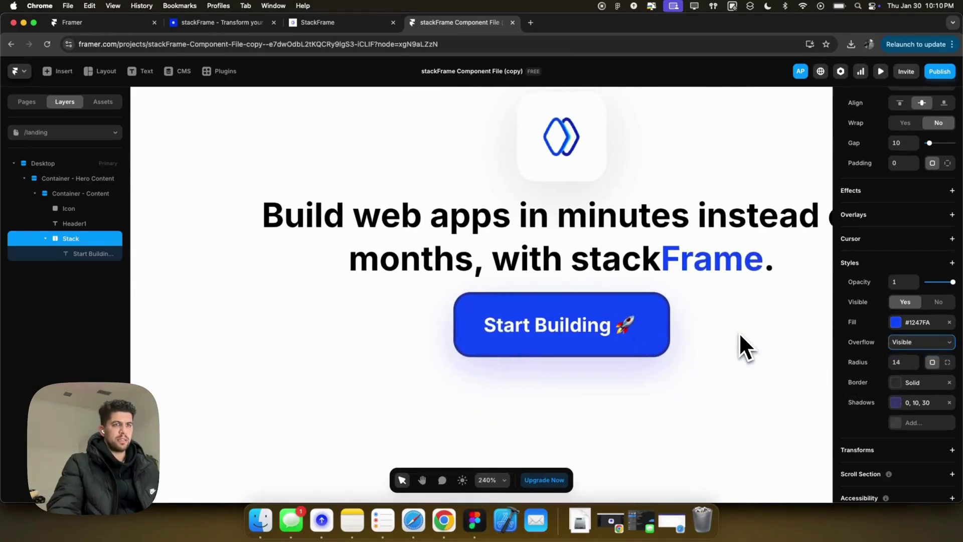
Make the Start Building label absolutely positioned and drag it left past the button's edge.
key(Escape)
double_click(604, 321)
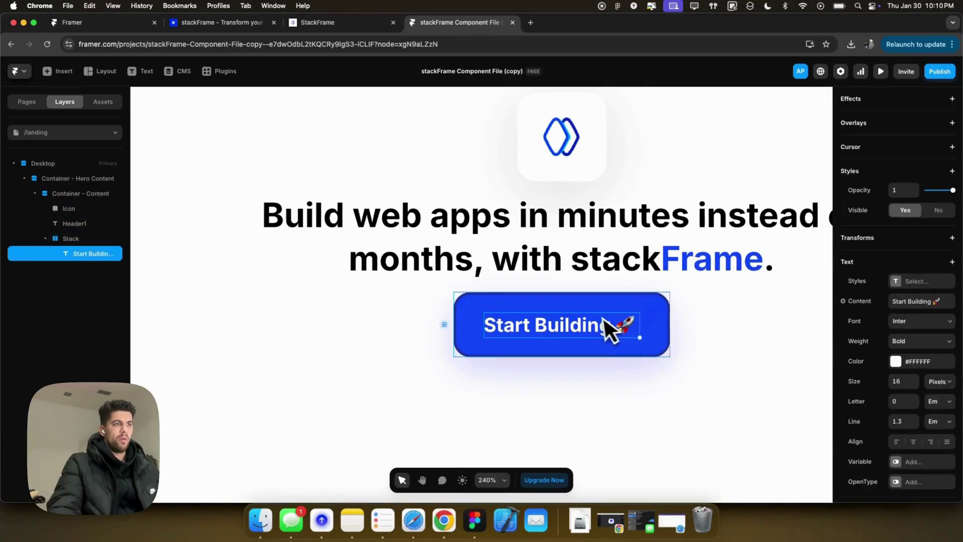
key(Escape)
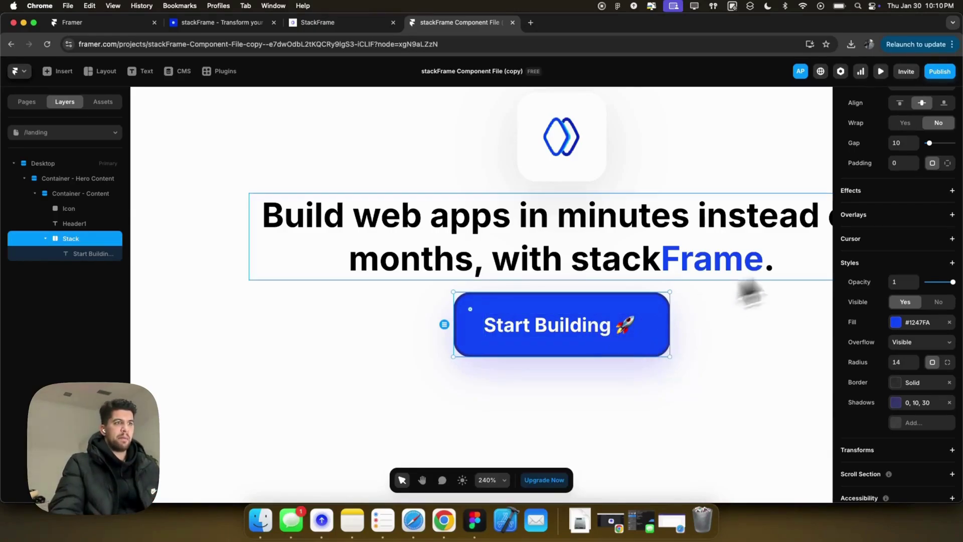
scroll(892, 212, up, 5)
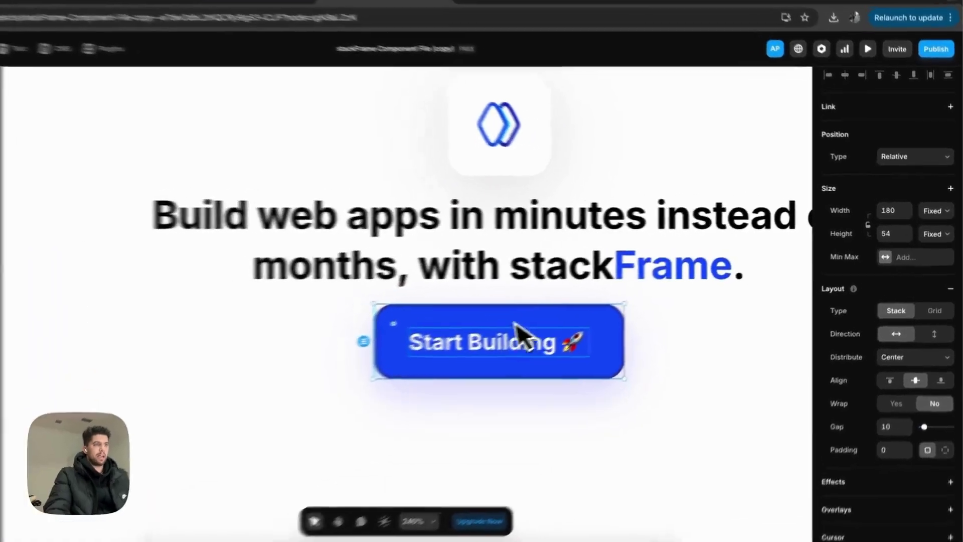
click(516, 331)
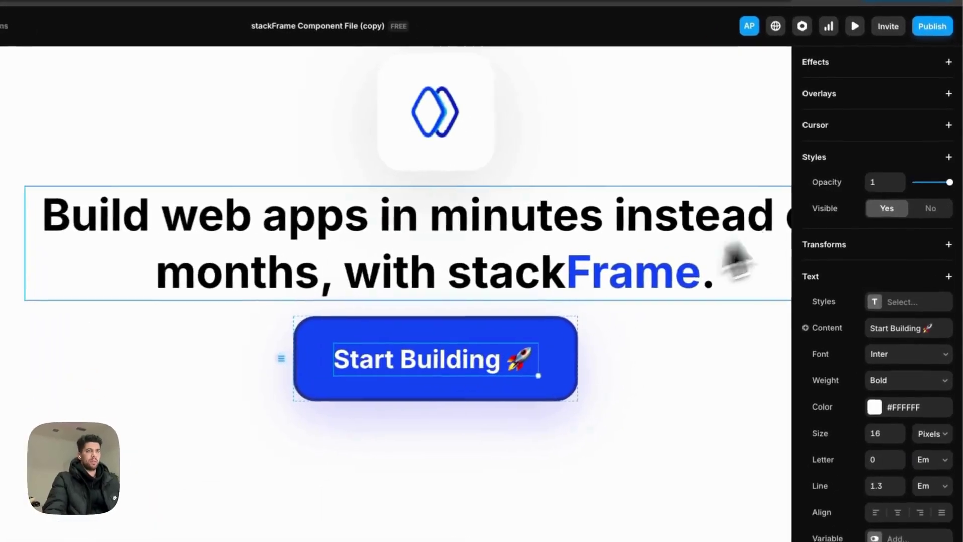
scroll(888, 221, up, 5)
click(900, 158)
click(890, 143)
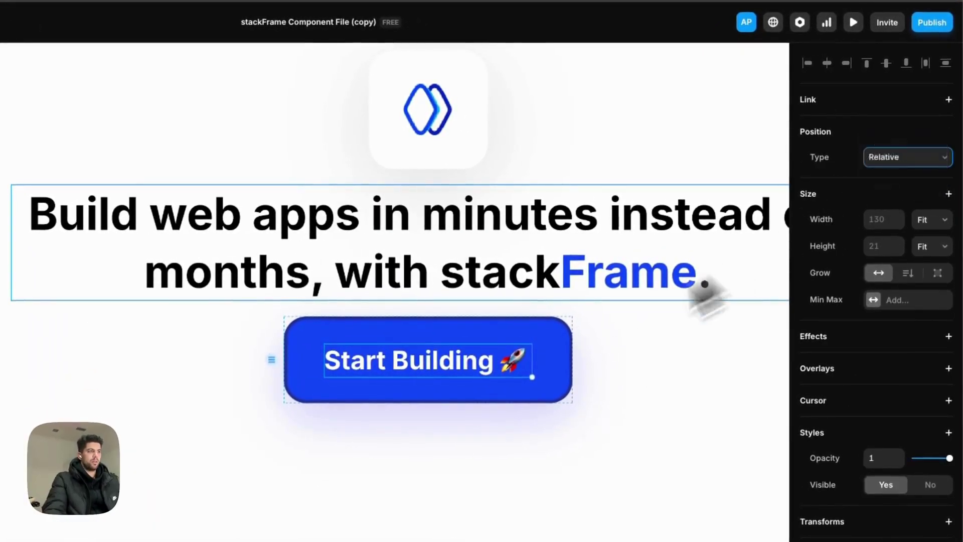
drag(424, 379, 295, 362)
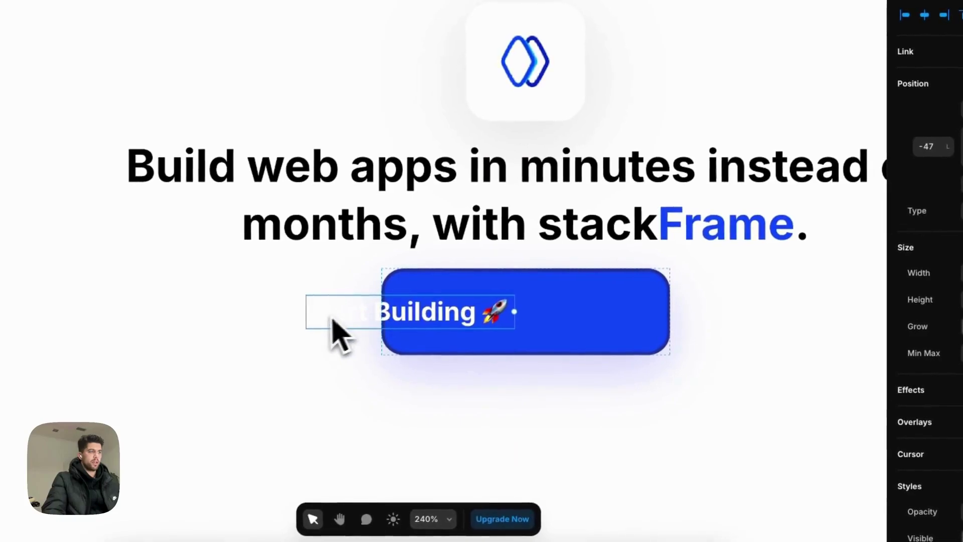
scroll(333, 325, down, 2)
scroll(334, 325, up, 5)
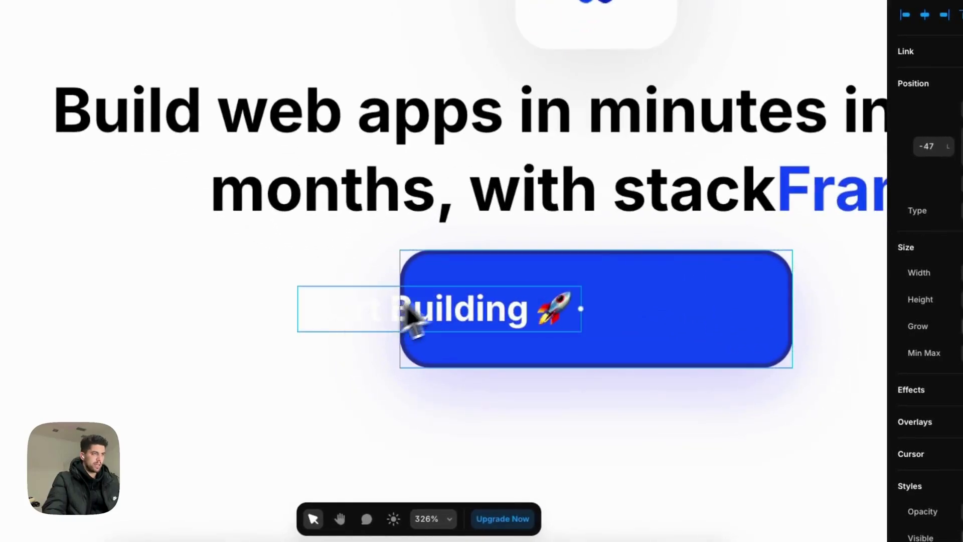
Clip the label to the button's bounds, then undo the label's position change.
click(477, 286)
scroll(897, 321, down, 5)
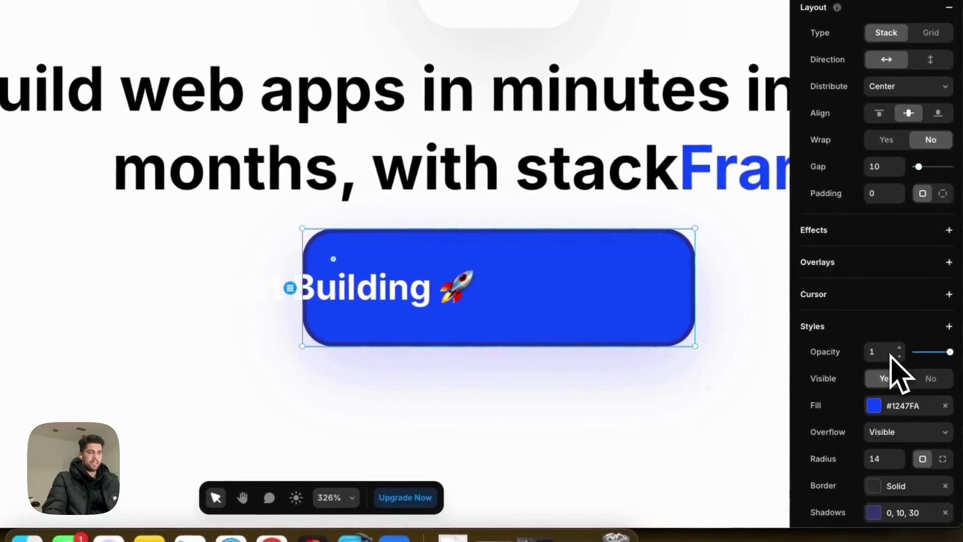
click(892, 387)
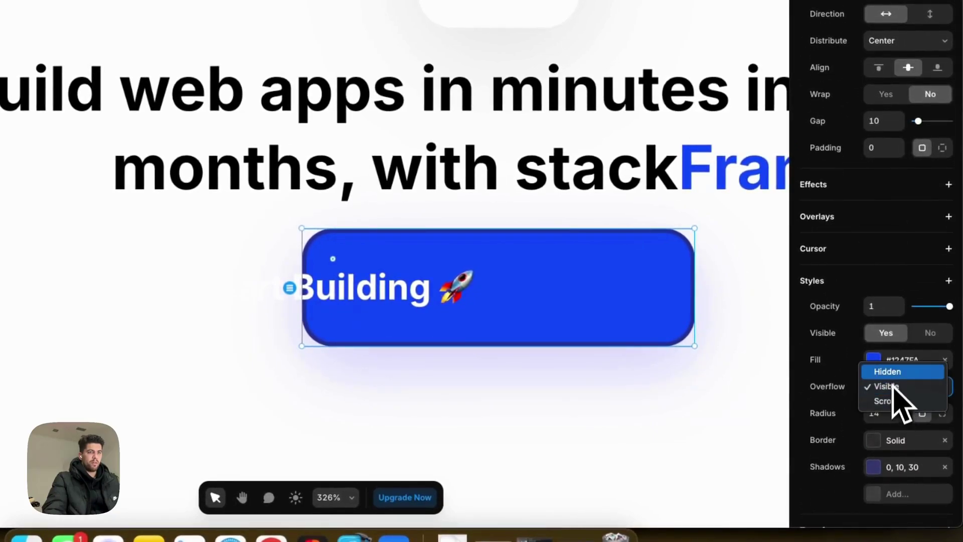
click(888, 371)
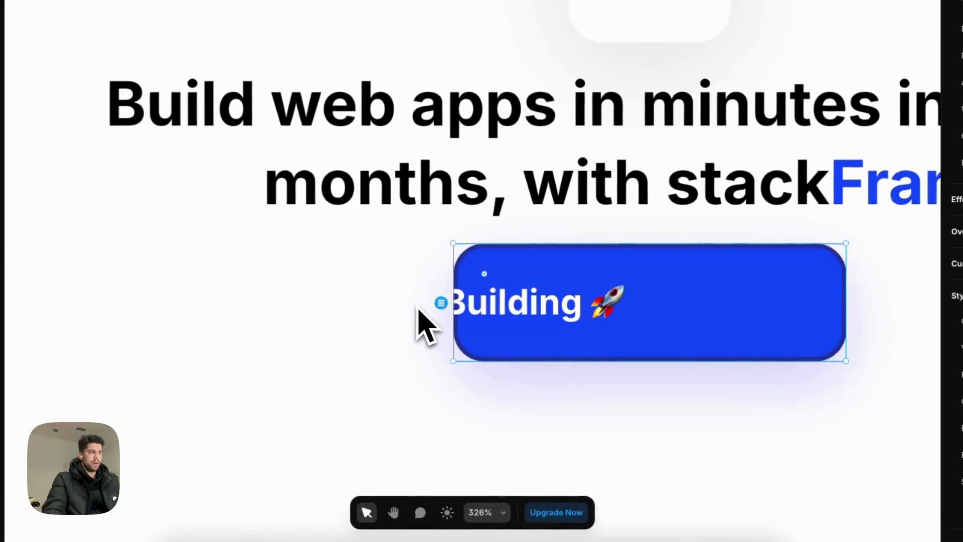
key(ctrl+z)
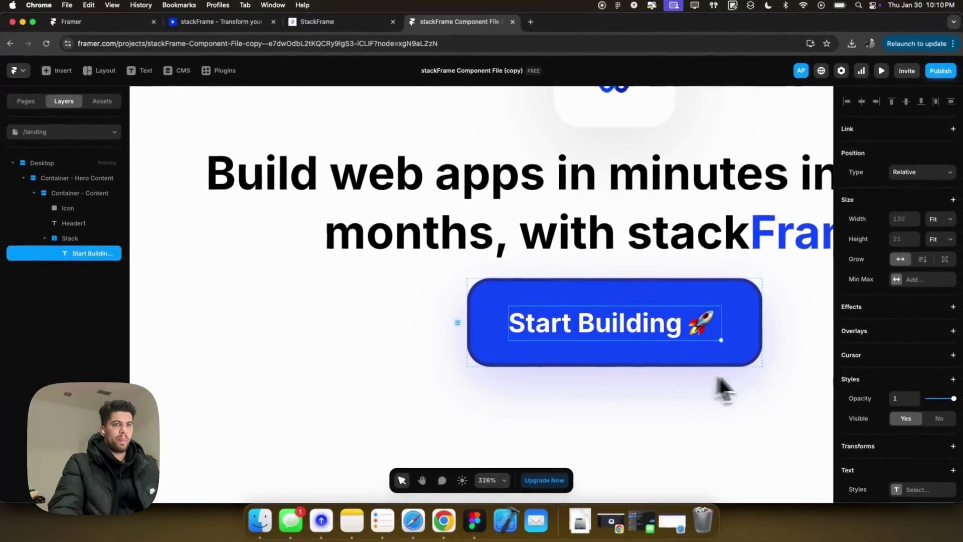
Keep the button clipping its content, with the label centred, and select the hero content container.
scroll(949, 377, down, 5)
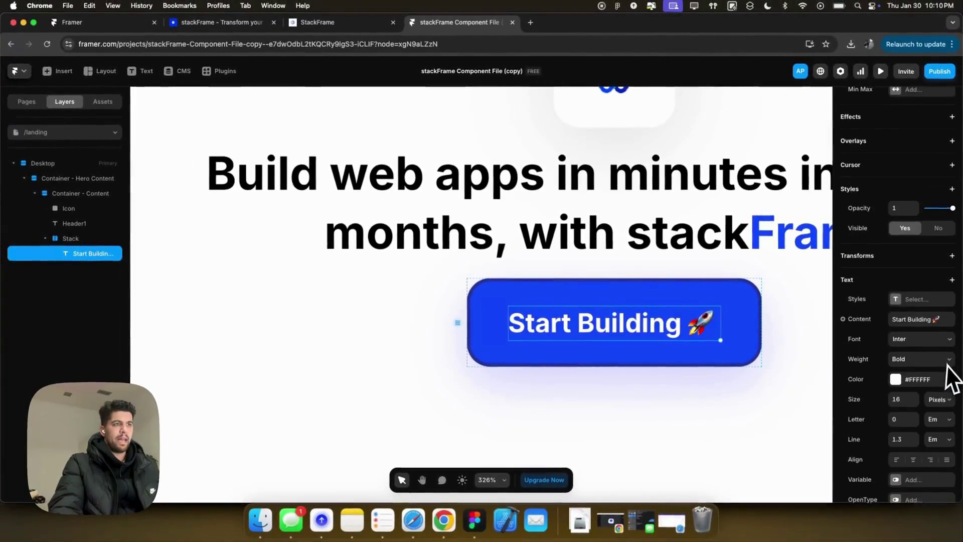
click(724, 335)
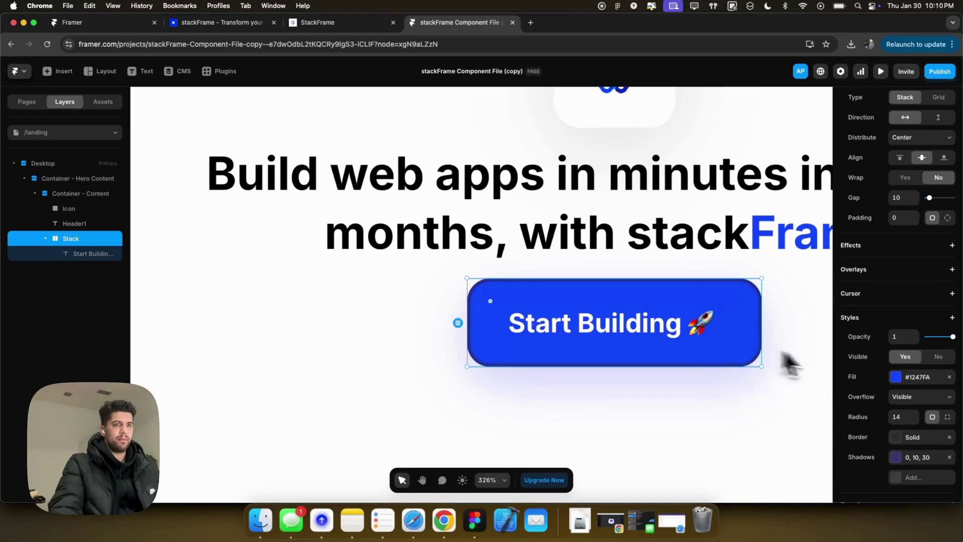
scroll(891, 396, down, 2)
click(920, 351)
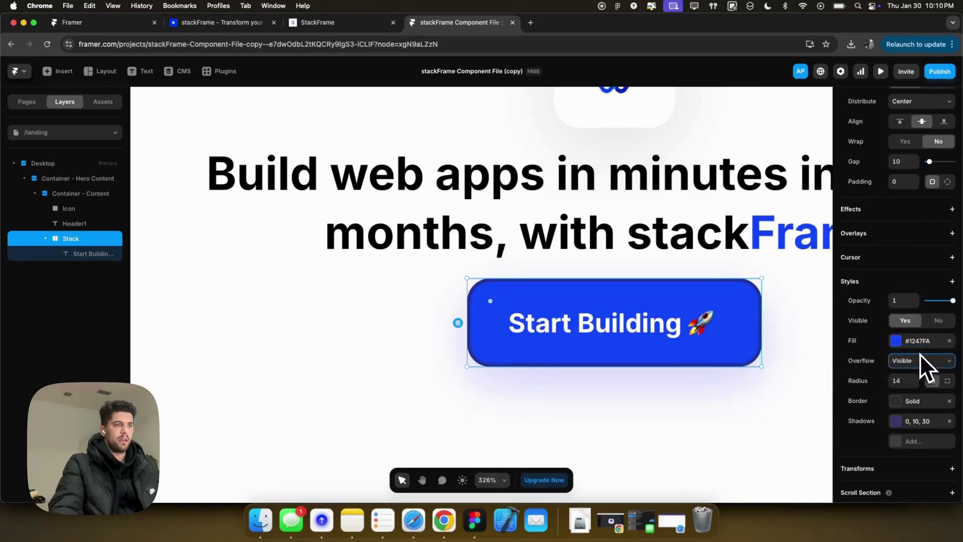
click(775, 396)
scroll(742, 383, down, 1)
scroll(743, 383, down, 3)
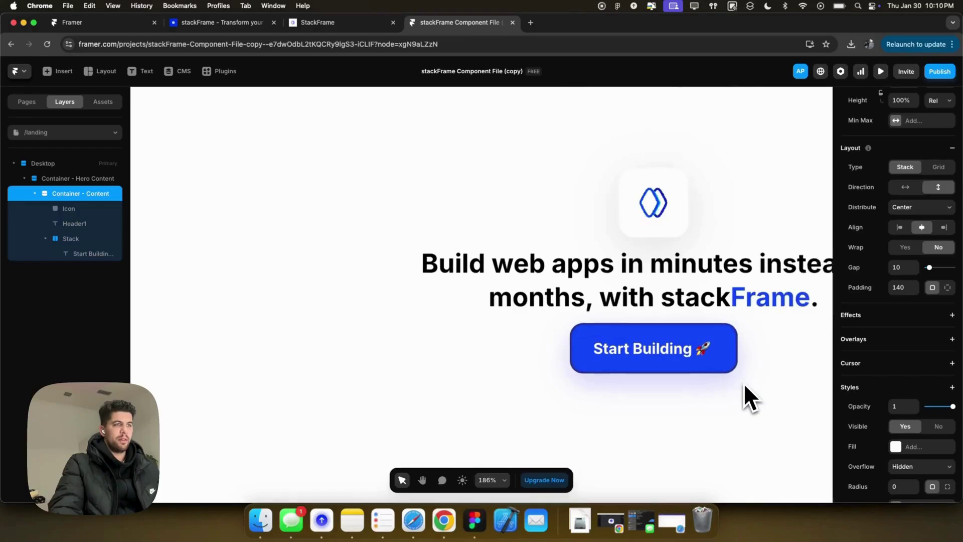
scroll(673, 383, right, 5)
Rename the Start Building button layer to ButtonPrimary.
scroll(486, 332, down, 5)
click(459, 299)
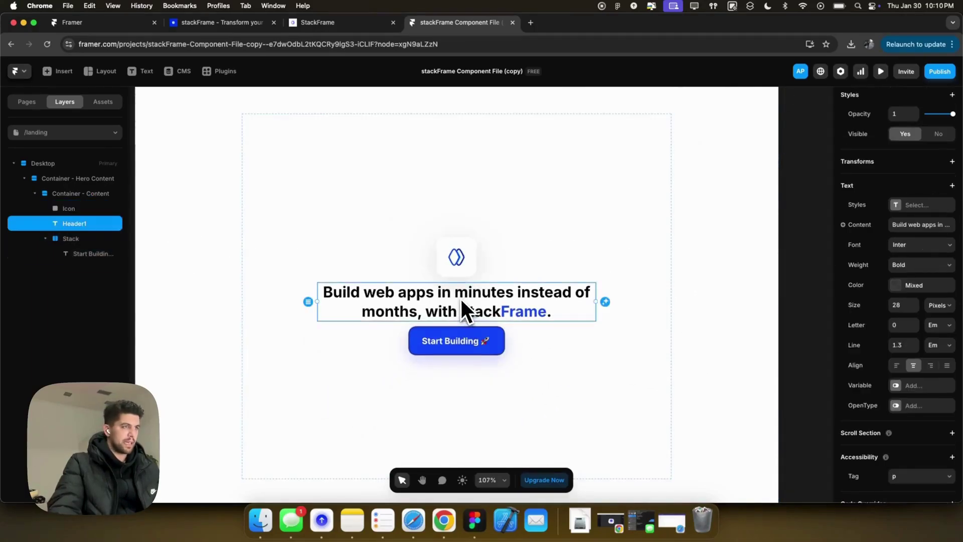
click(458, 256)
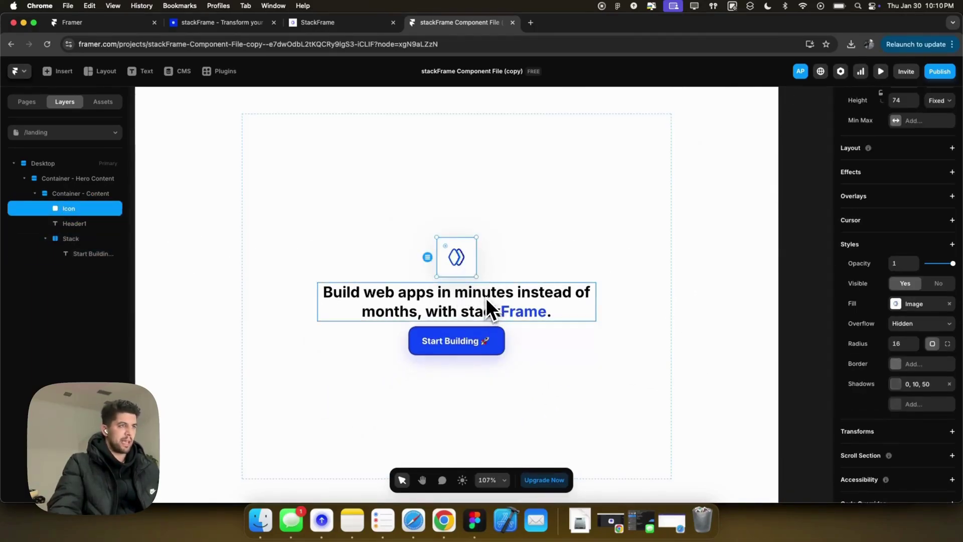
click(487, 300)
click(491, 336)
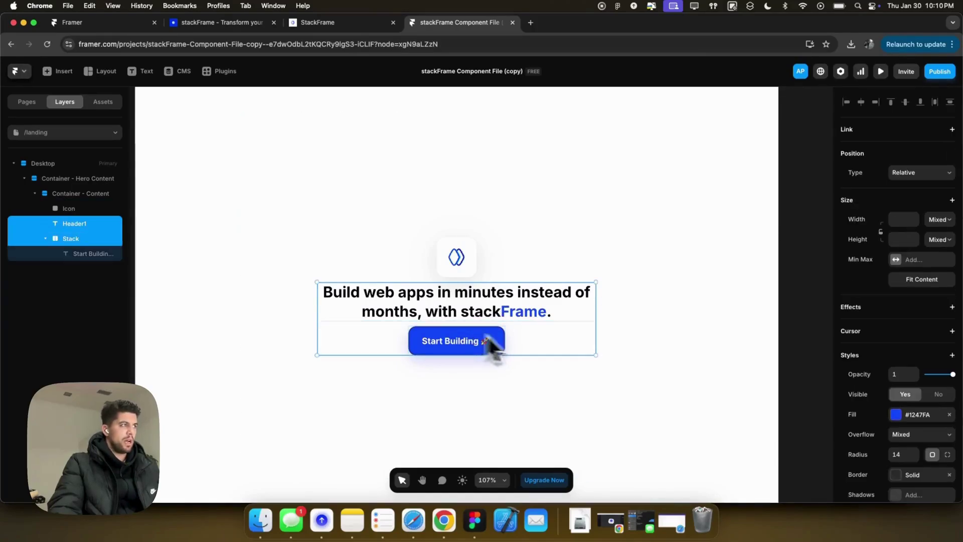
double_click(74, 244)
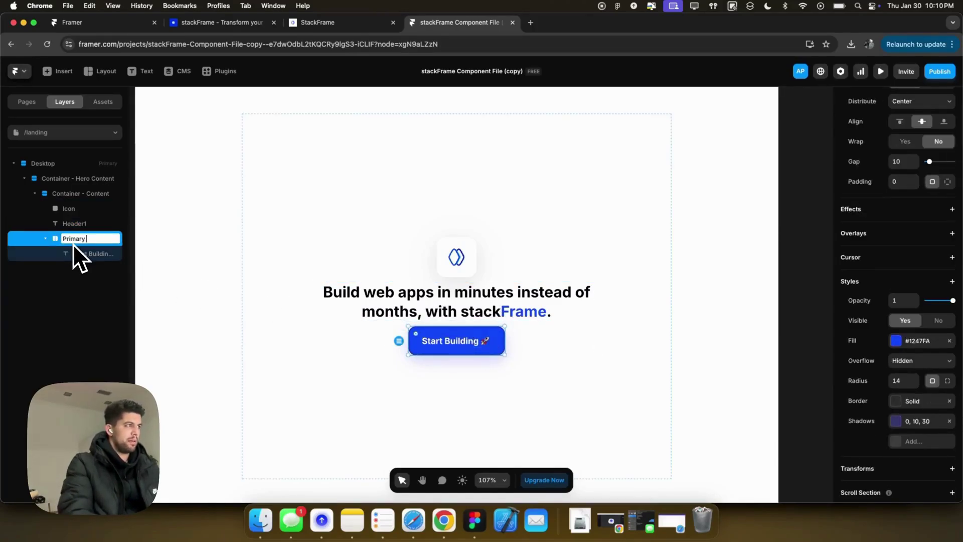
text(ButtonPrimary)
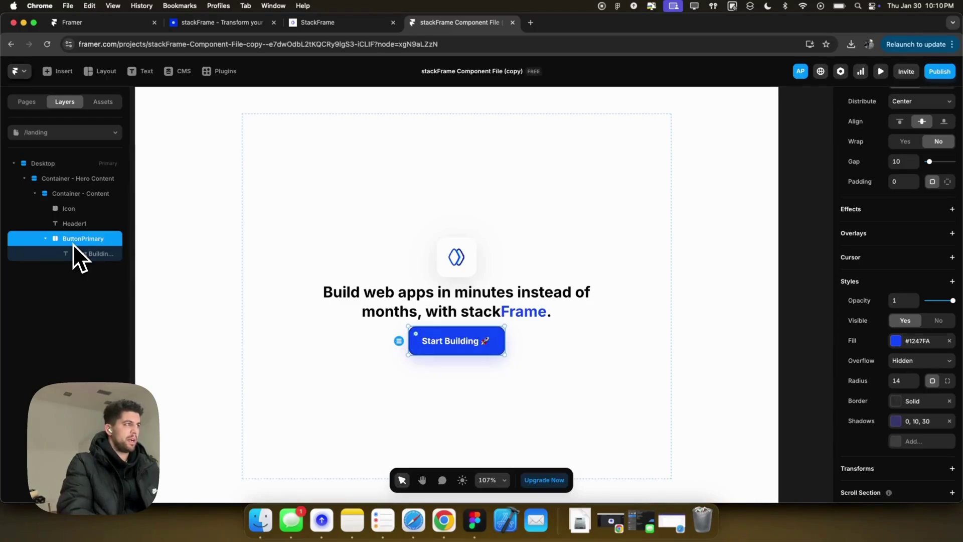
key(Return)
Select Header1 together with ButtonPrimary and wrap both in a new frame.
shift+click(77, 226)
right_click(77, 228)
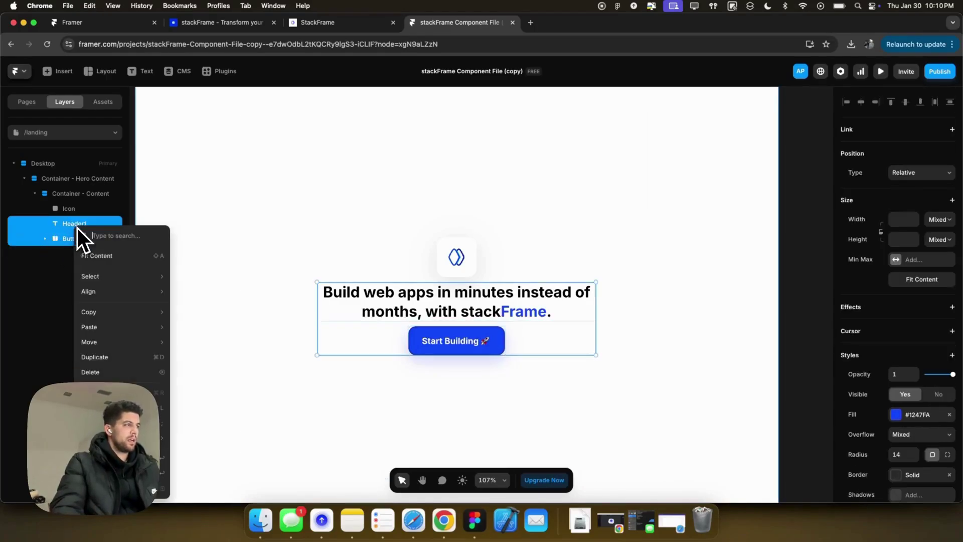
key(Escape)
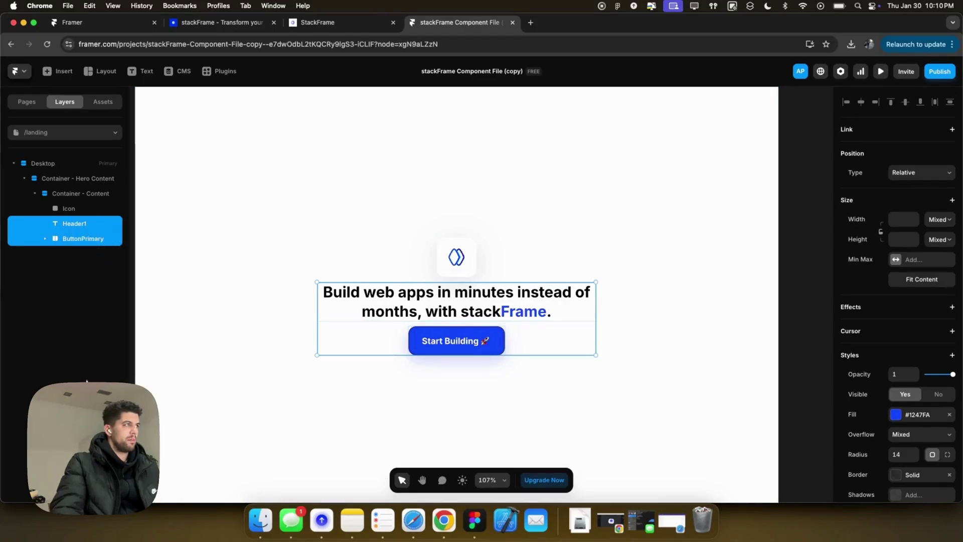
right_click(65, 244)
key(super+Return)
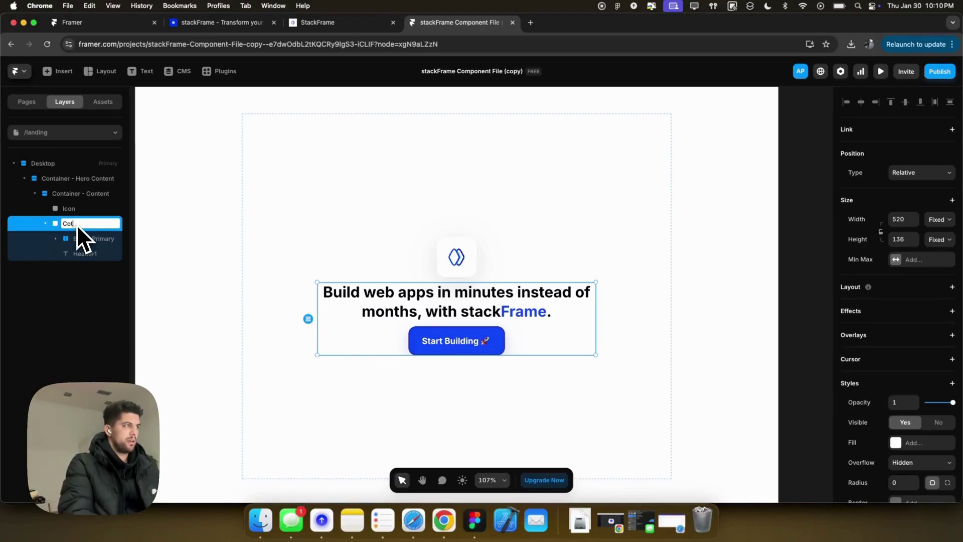
Name the new frame Container and make it a stack with a 12 gap.
key(BackSpace)
text(ntainer)
key(Return)
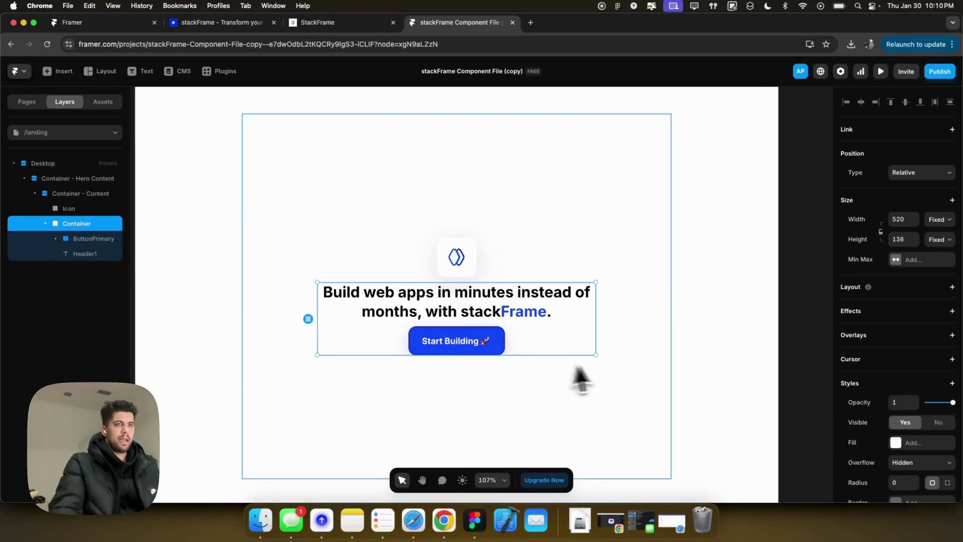
click(897, 293)
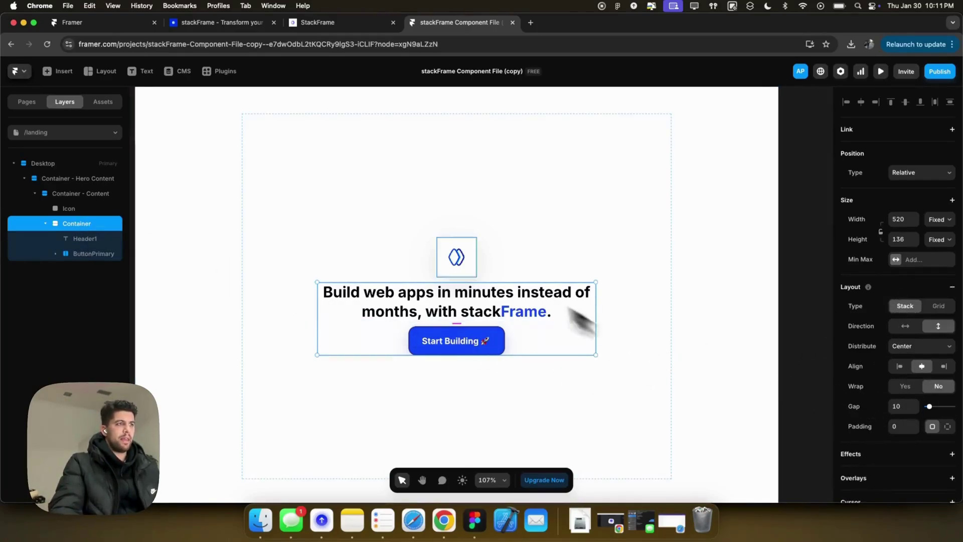
click(901, 405)
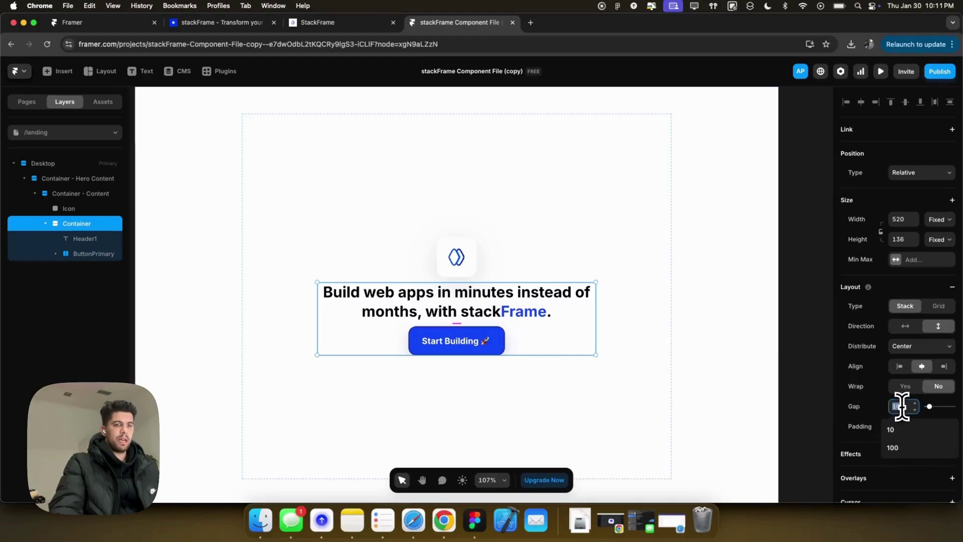
text(12)
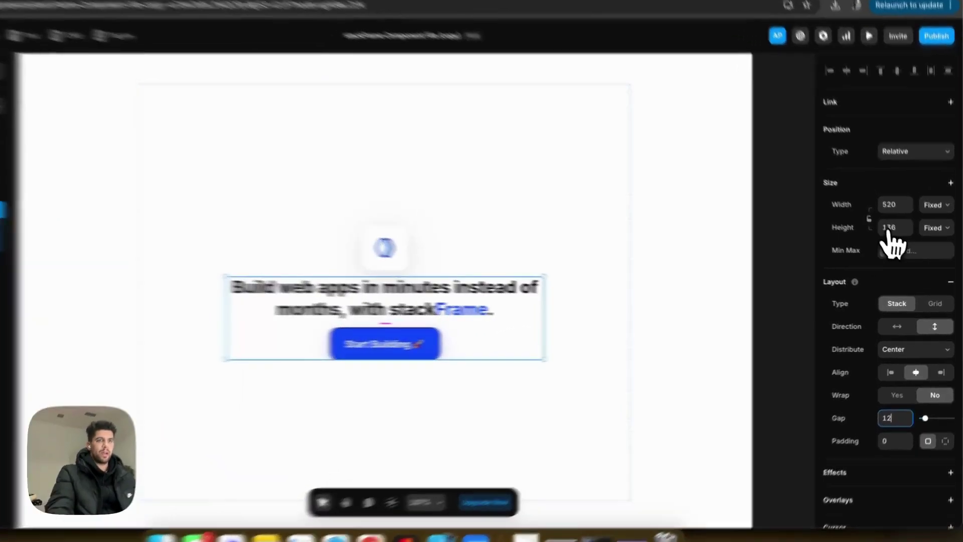
Set the Container's height to fit content and its overflow to visible.
click(939, 239)
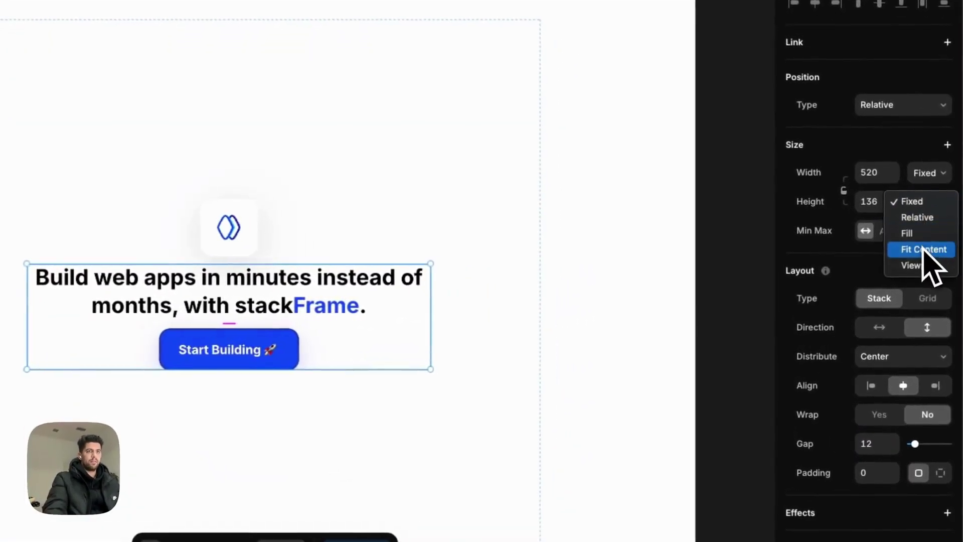
click(923, 249)
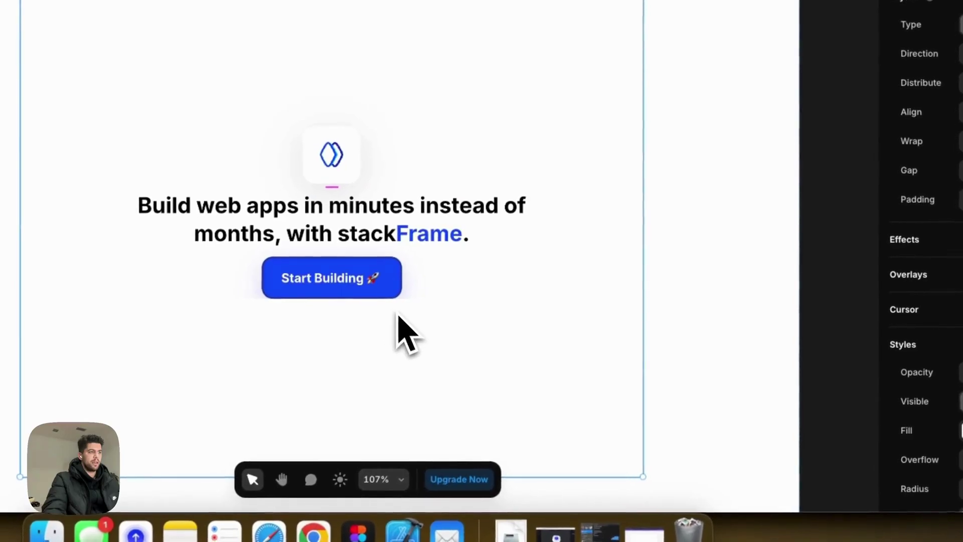
click(409, 290)
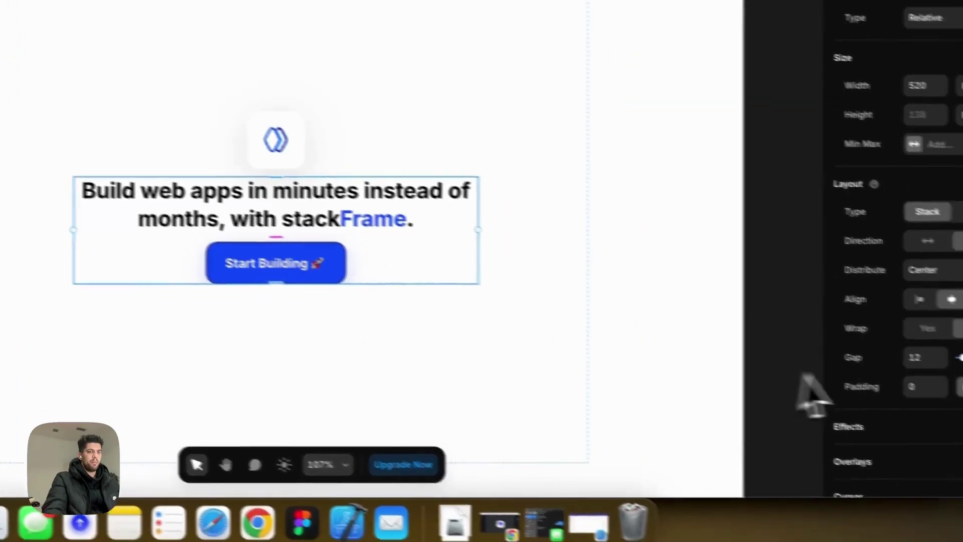
scroll(881, 365, down, 6)
click(880, 357)
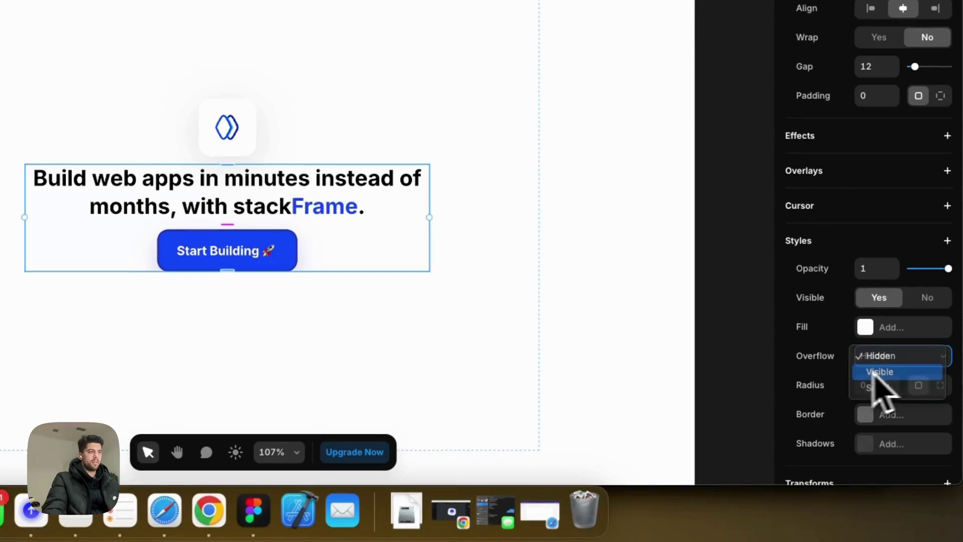
click(876, 371)
Set the outer content frame's gap to 25.
click(484, 354)
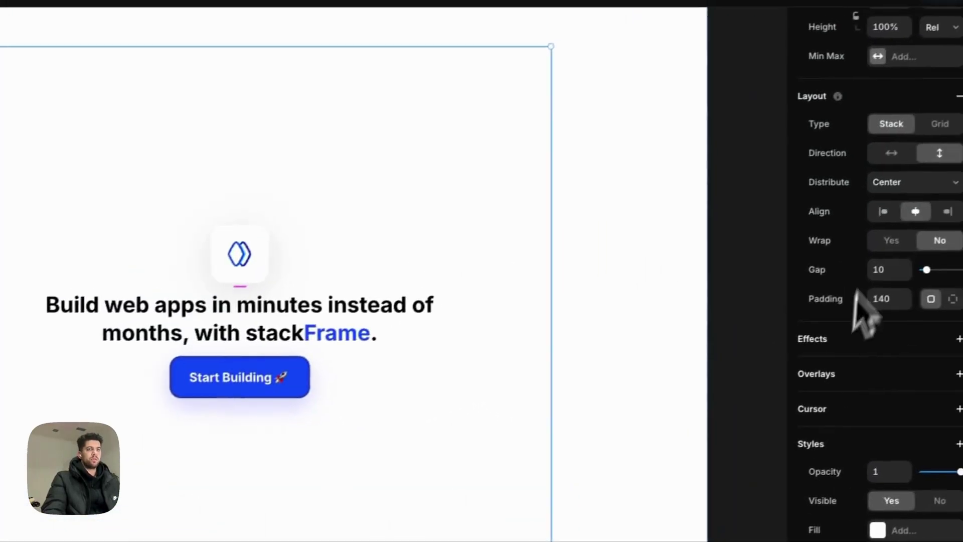
click(884, 269)
text(25)
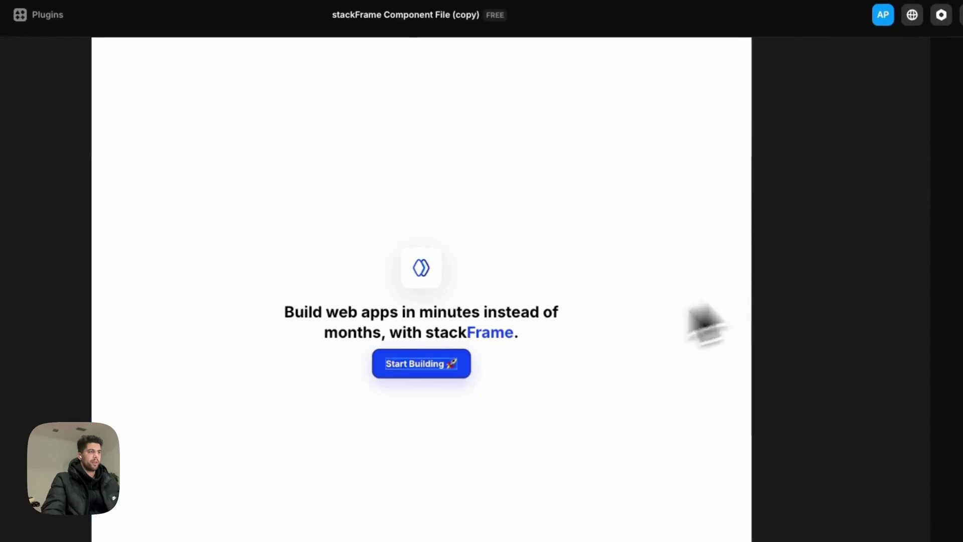
Link the Start Building button to the /signup page and preview the landing page.
click(429, 382)
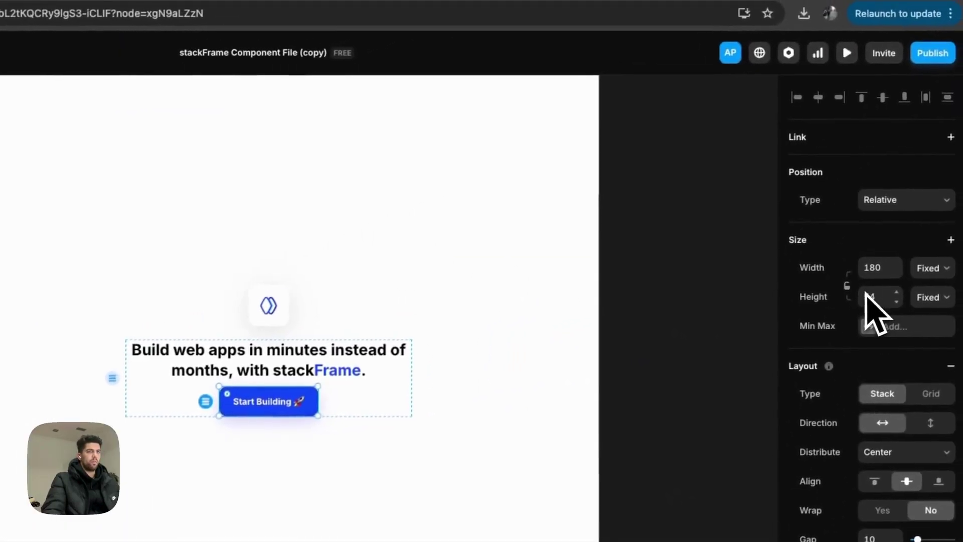
click(797, 139)
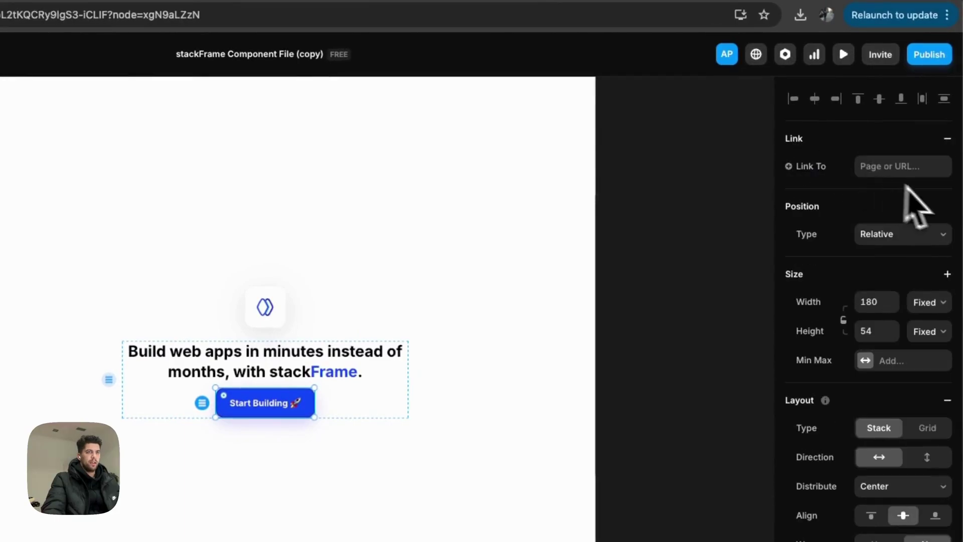
click(883, 167)
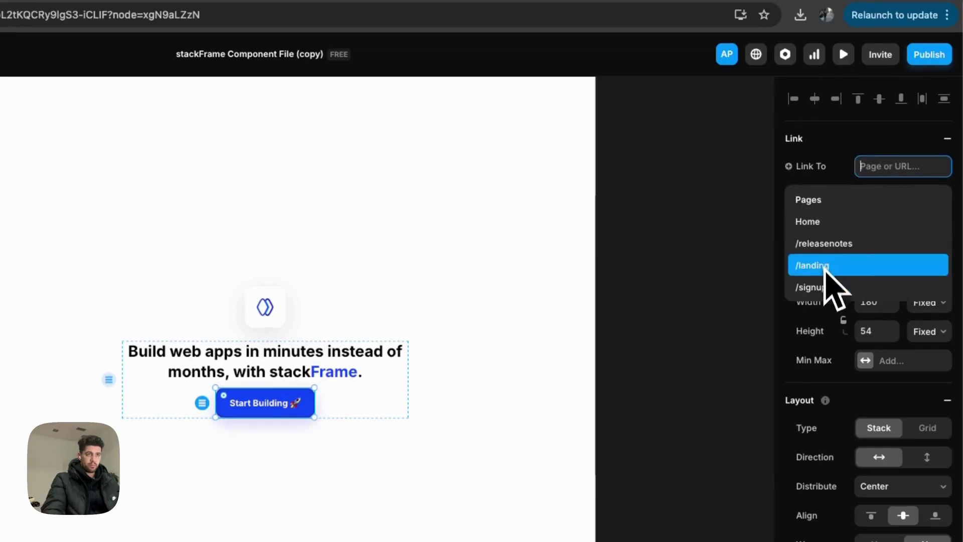
click(819, 288)
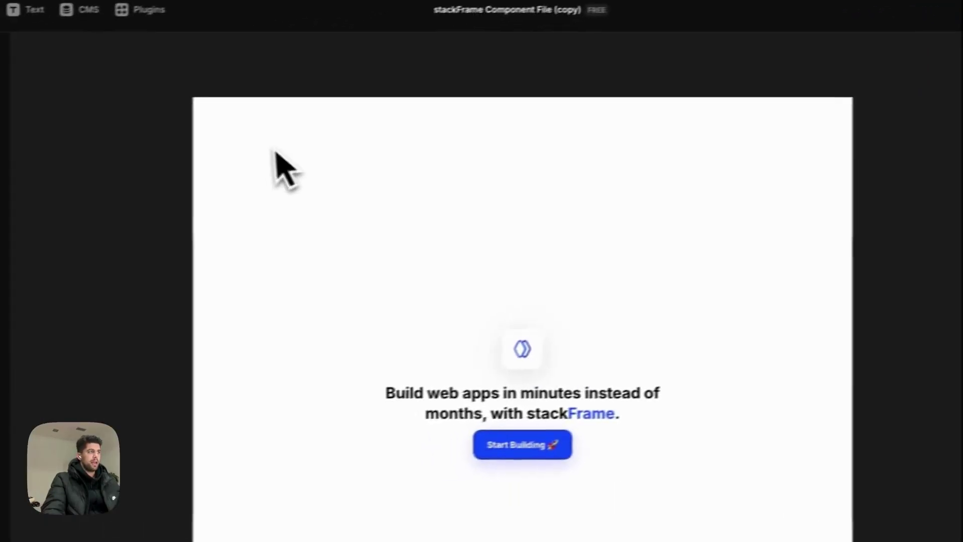
click(237, 70)
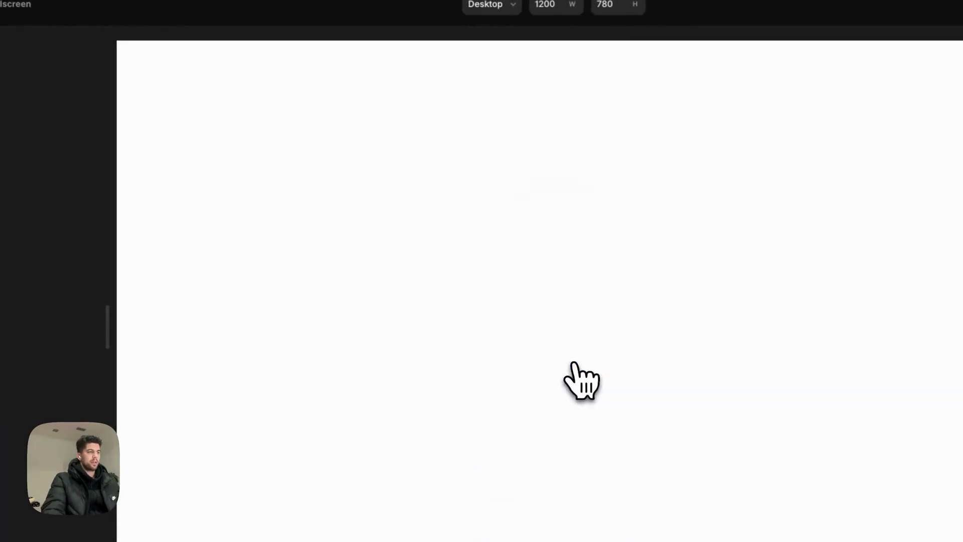
Back in the editor, give Container - Content per-side padding with bottom set to 200.
key(Escape)
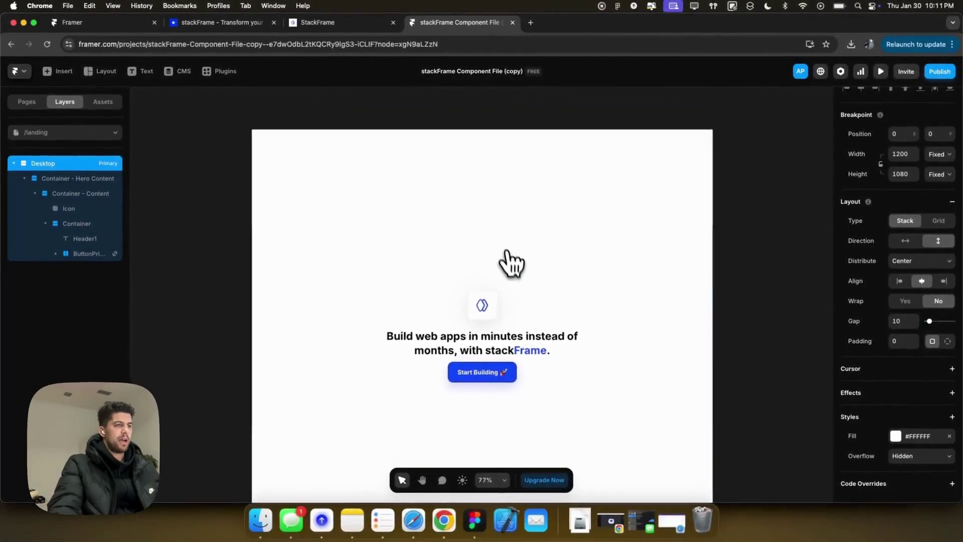
scroll(512, 263, down, 4)
scroll(509, 263, down, 1)
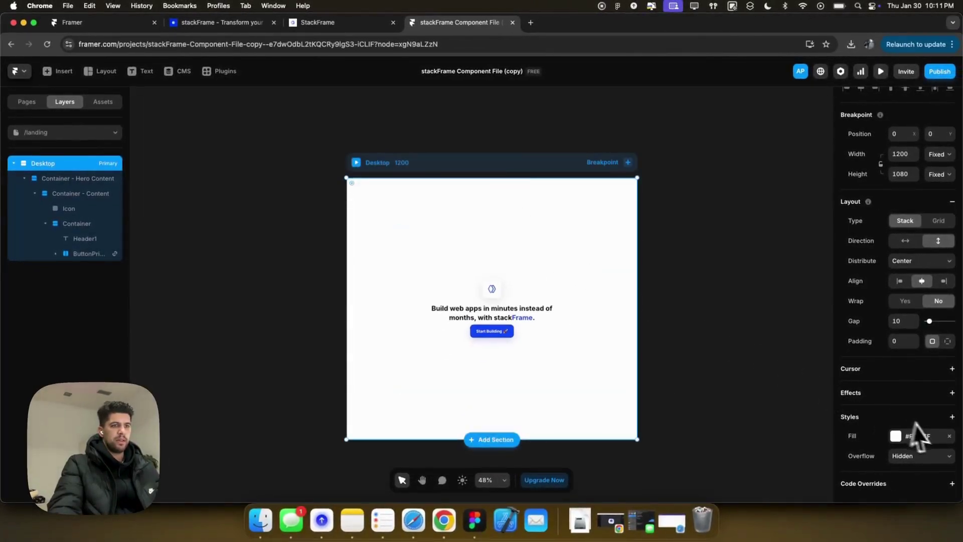
click(589, 322)
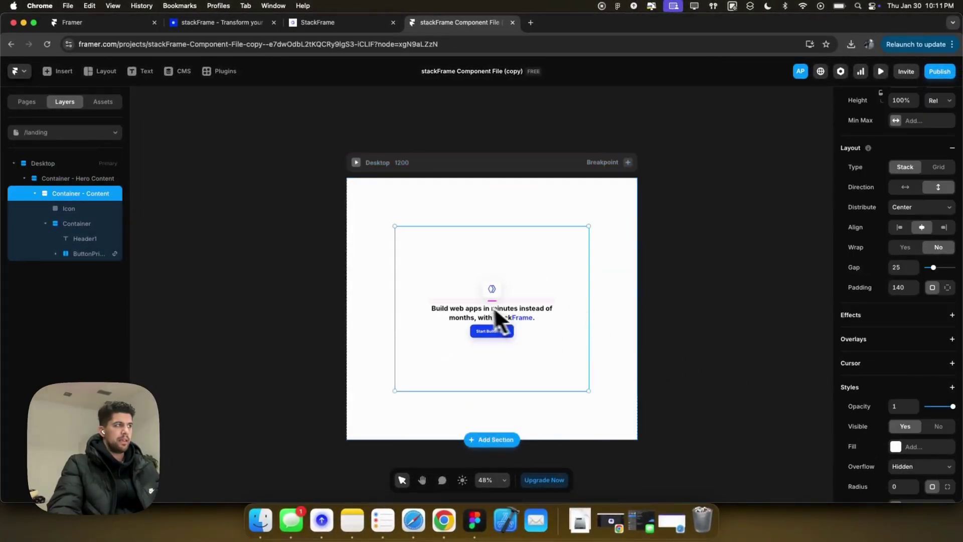
scroll(893, 365, down, 4)
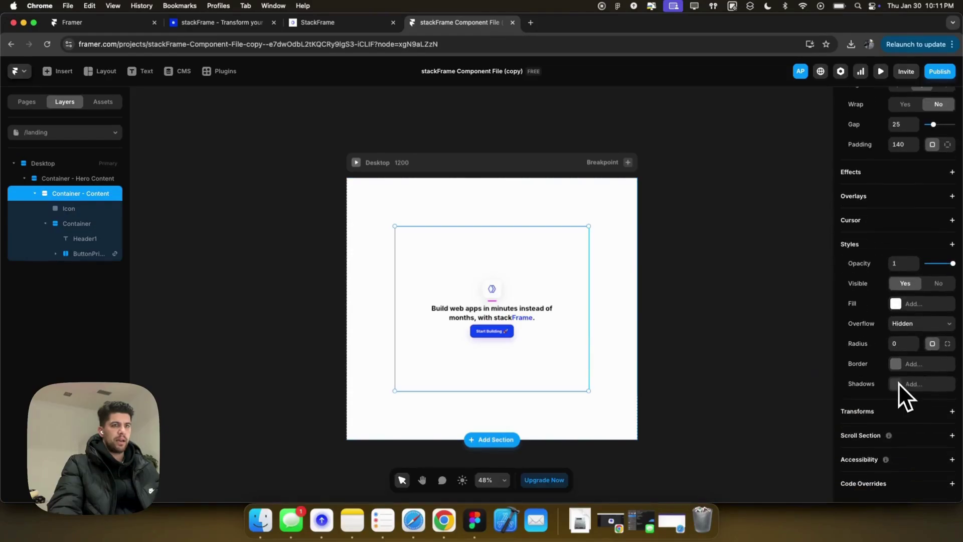
scroll(903, 381, up, 4)
click(947, 286)
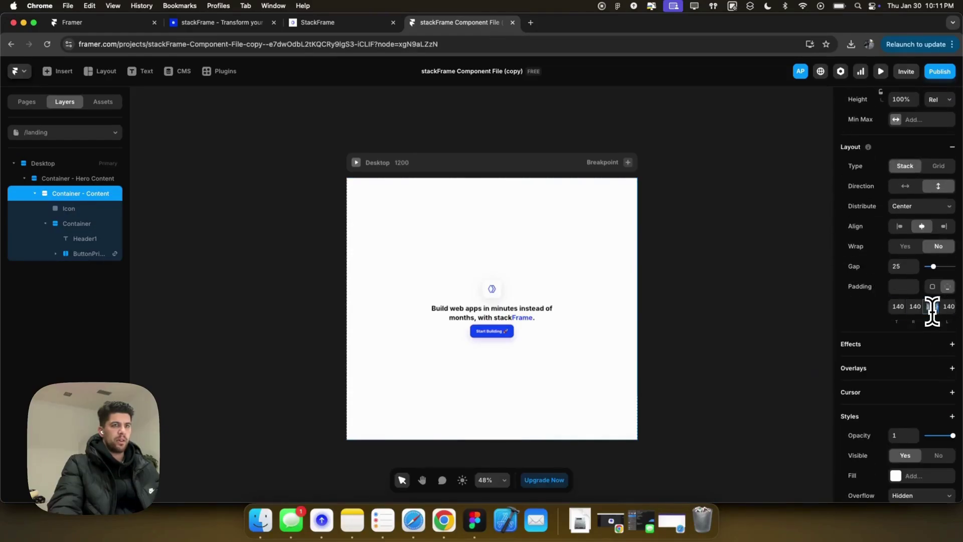
click(932, 307)
text(200)
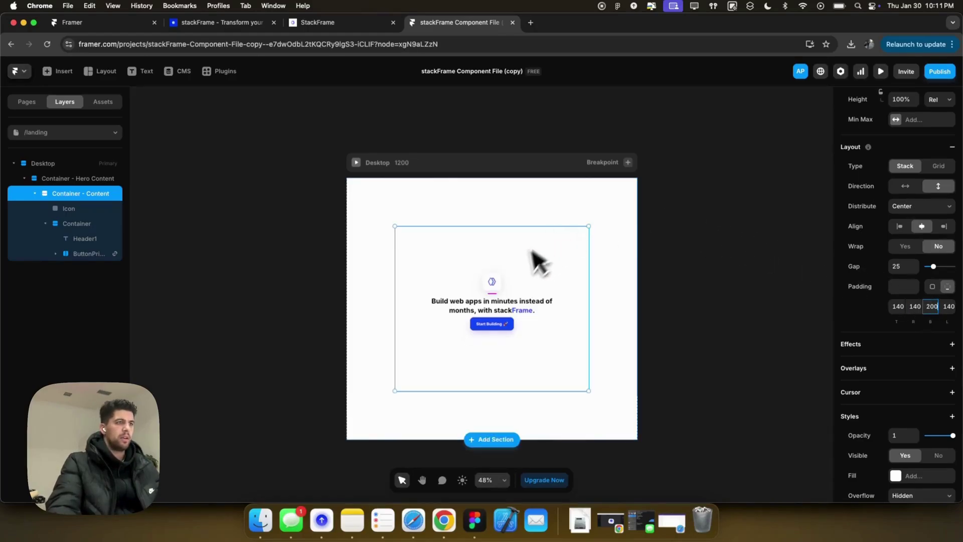
click(499, 277)
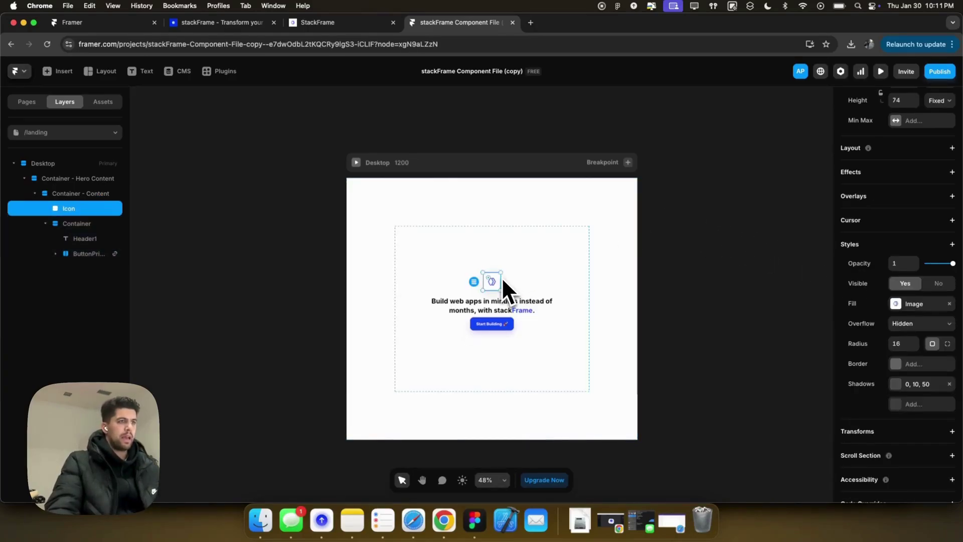
click(914, 175)
Add an Appear effect to the logo icon entering from a Y offset of 30.
click(889, 189)
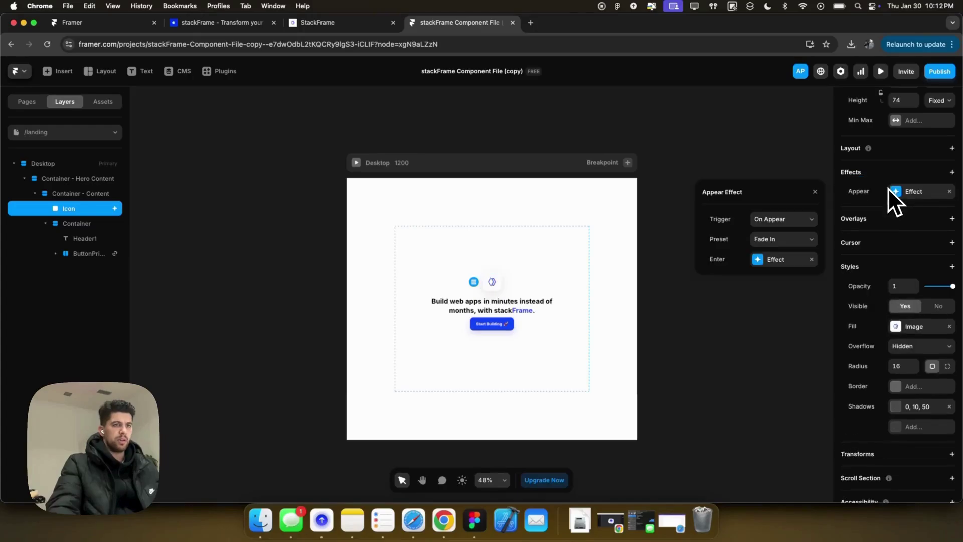
click(765, 259)
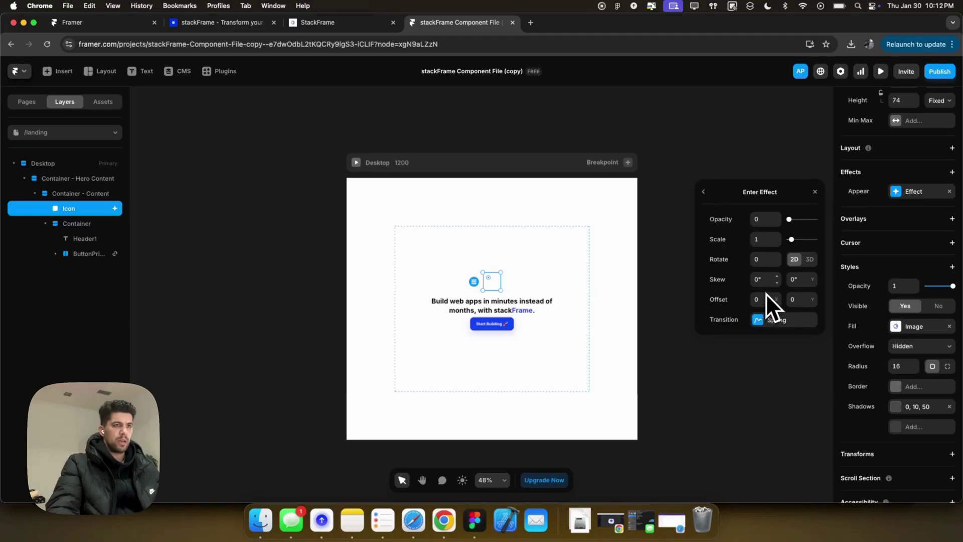
text(30)
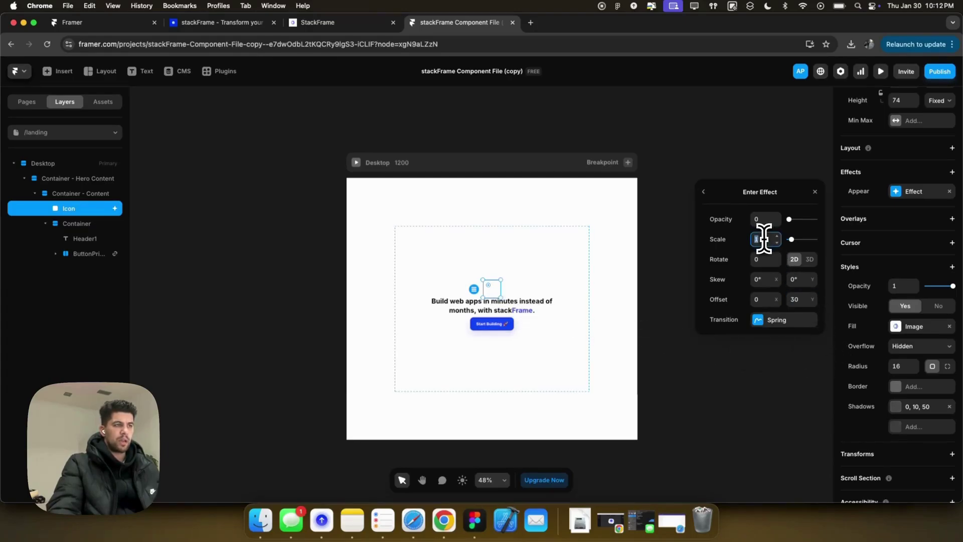
key(BackSpace)
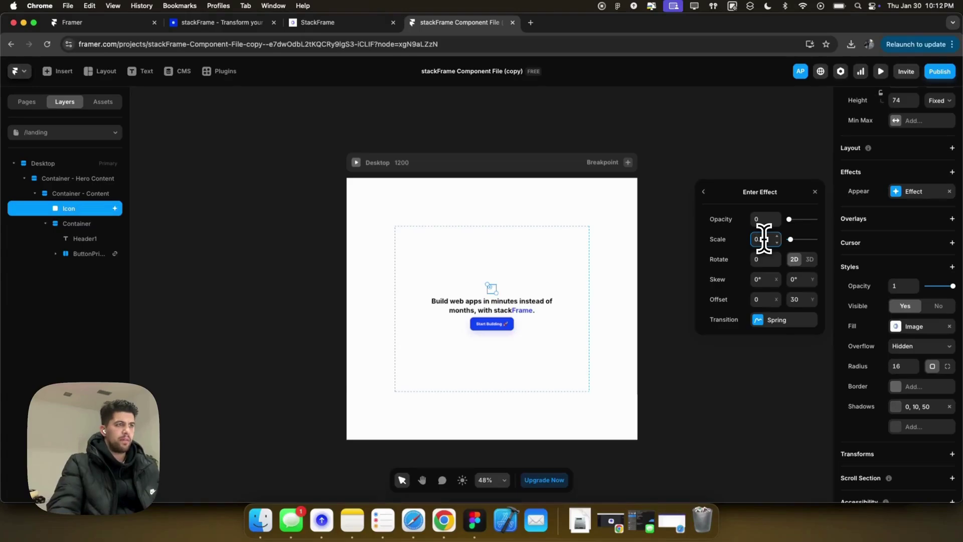
Switch the icon's transition to an Ease In Out curve, adjust its duration, and preview it.
click(760, 321)
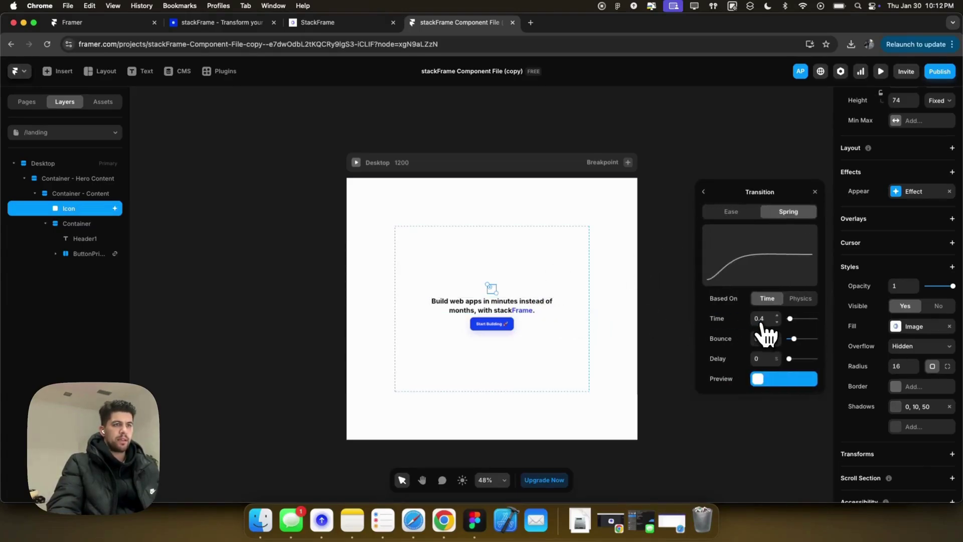
click(769, 339)
click(736, 212)
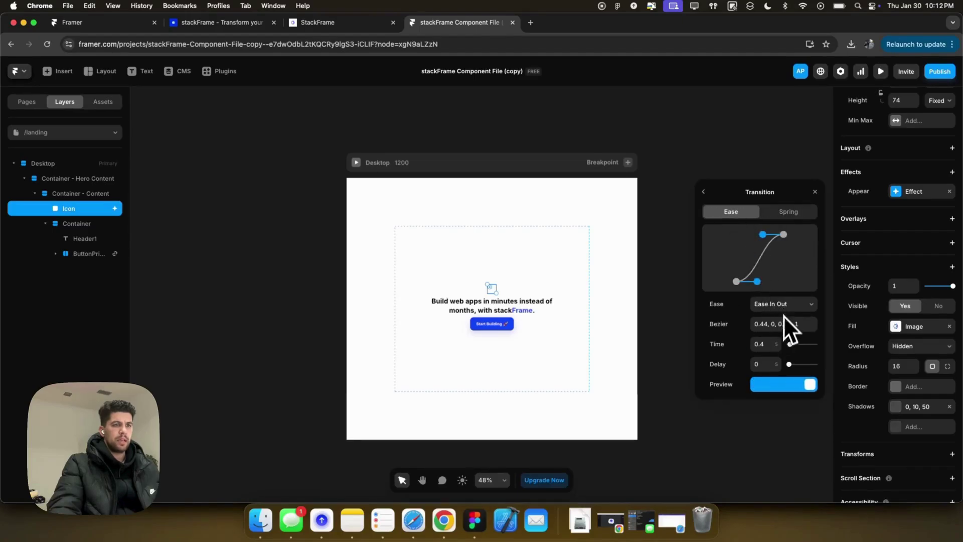
click(767, 345)
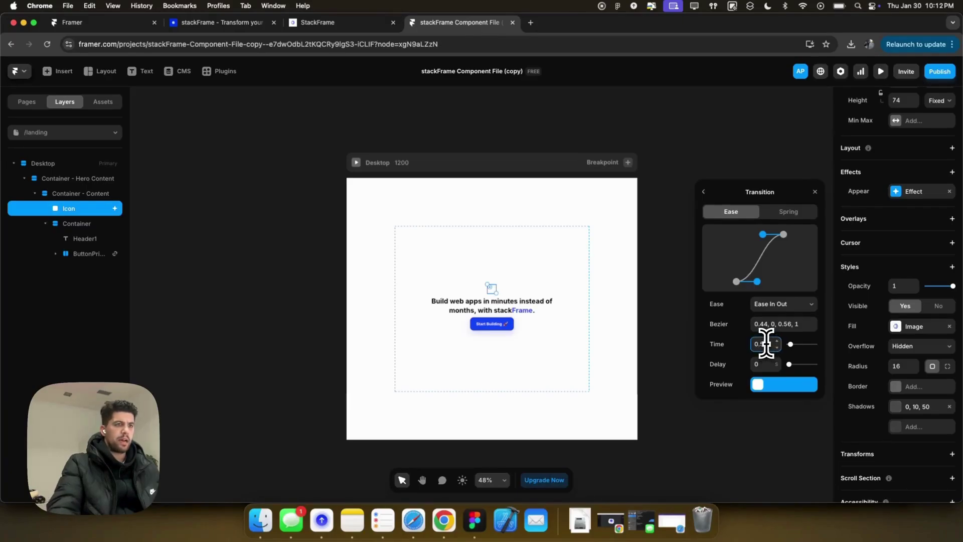
click(356, 162)
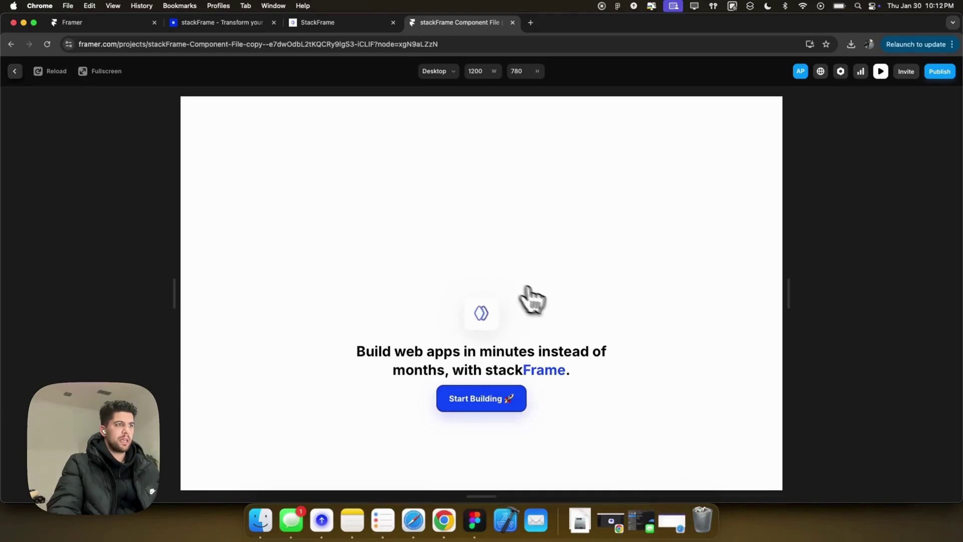
click(14, 71)
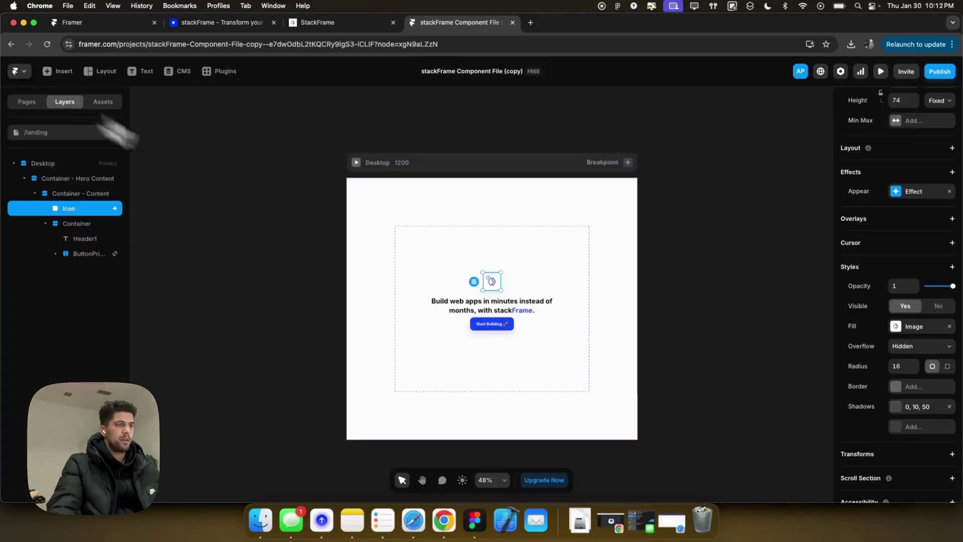
Copy the icon's appear effect and paste it onto Header1 and the Start Building button.
right_click(507, 280)
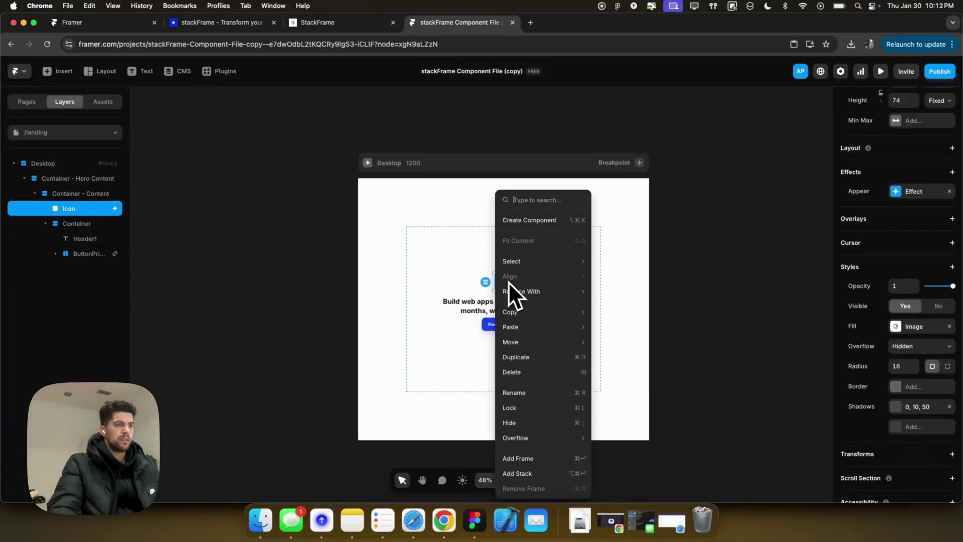
click(495, 285)
right_click(508, 285)
mouse_move(557, 185)
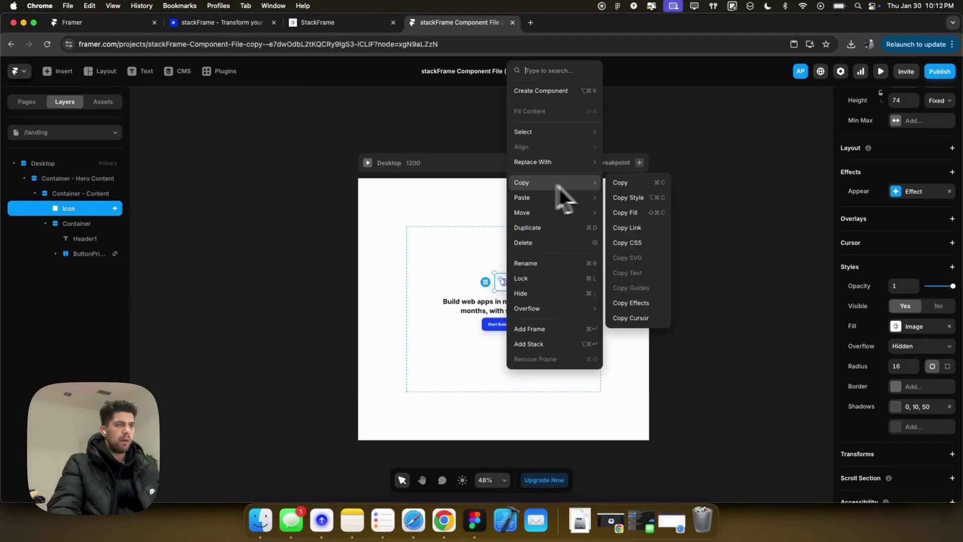
click(642, 303)
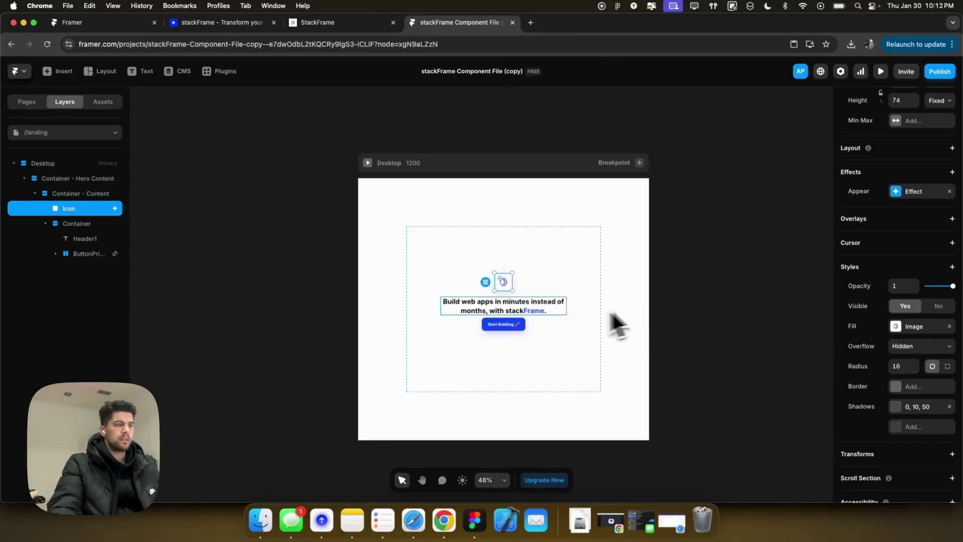
click(539, 312)
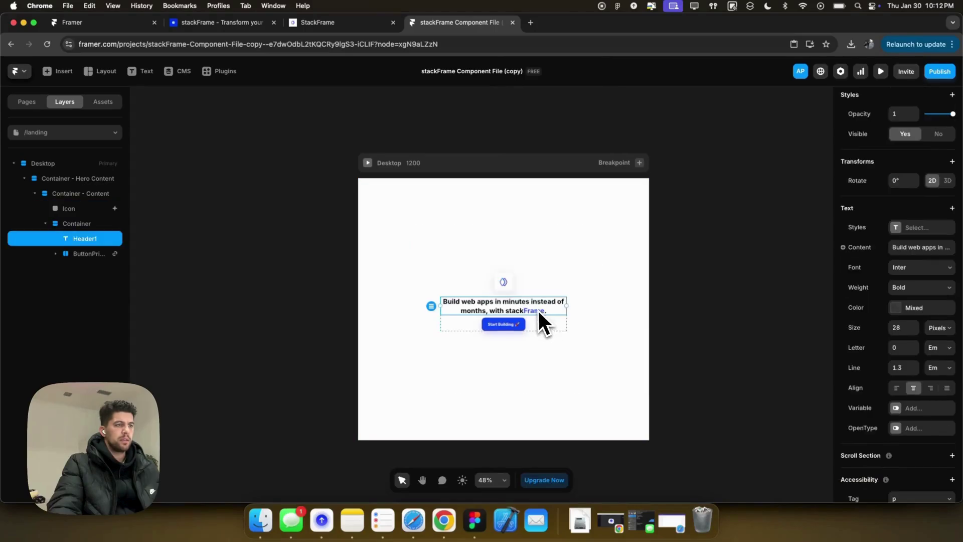
shift+click(70, 254)
right_click(92, 255)
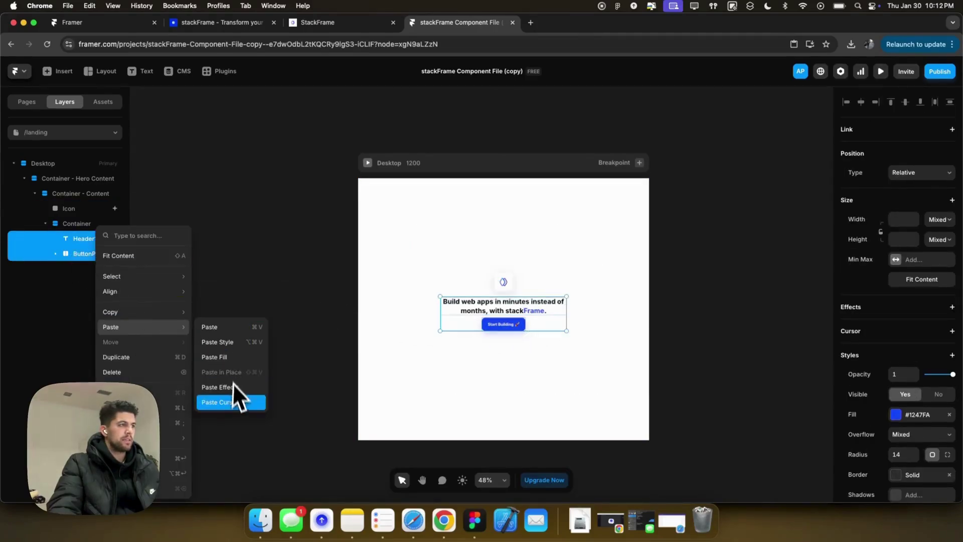
click(232, 387)
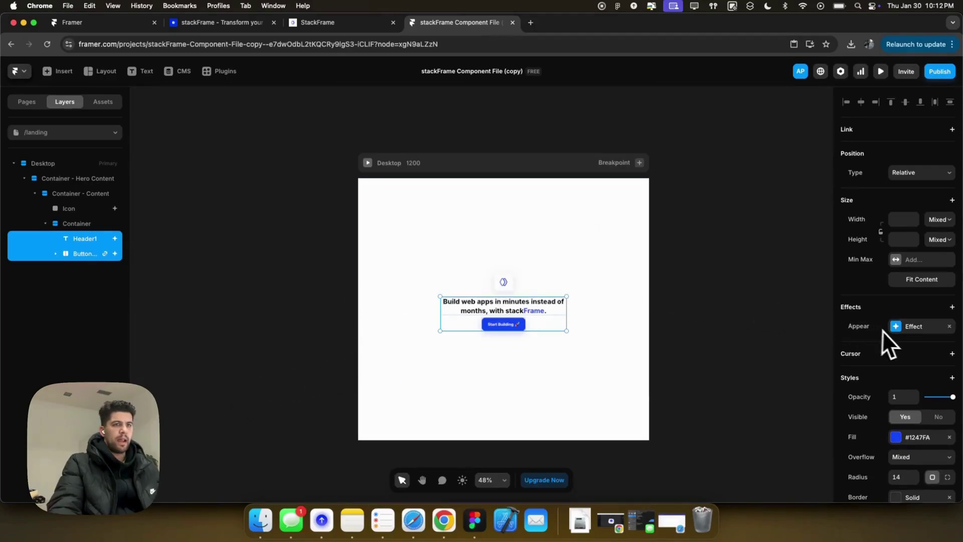
Set the headline's appear transition delay to 0.2 s.
click(90, 253)
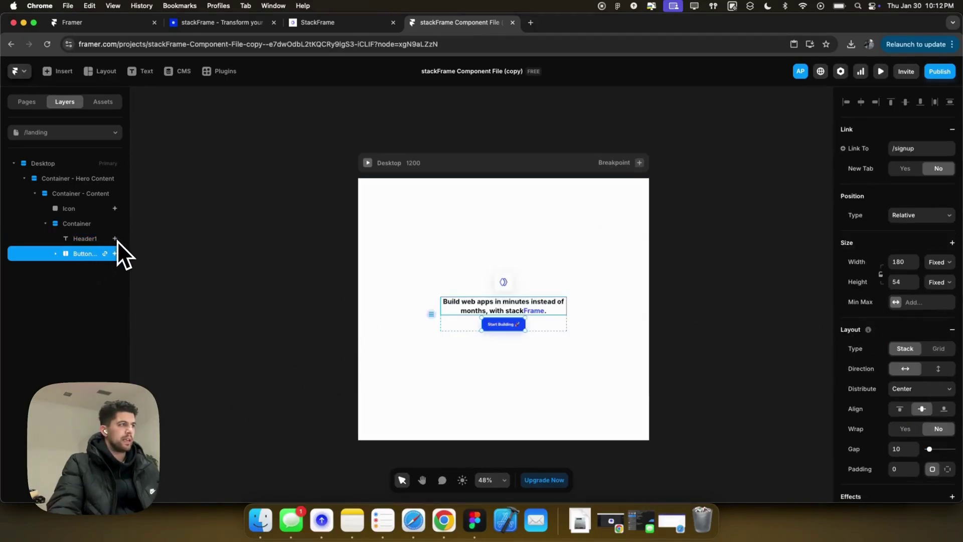
click(89, 240)
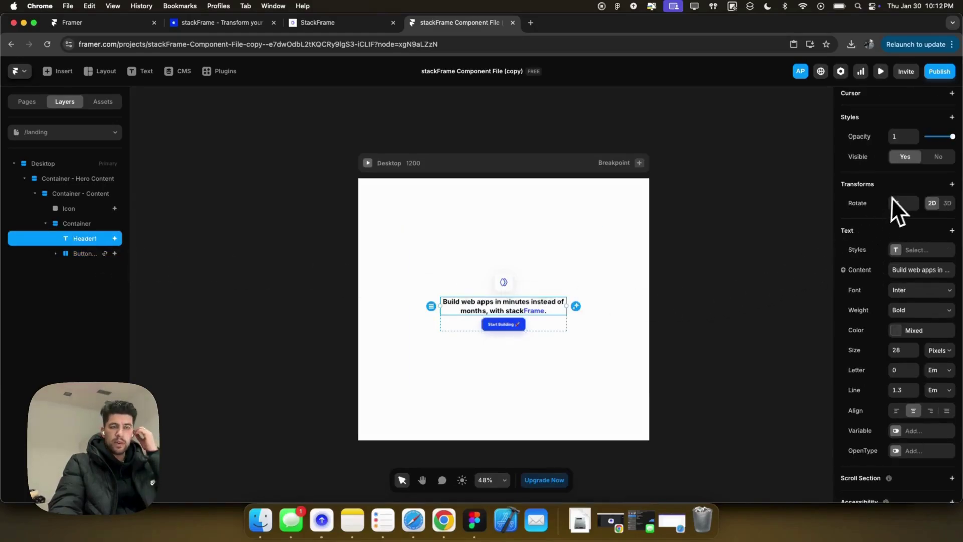
scroll(898, 196, up, 3)
click(897, 151)
click(787, 219)
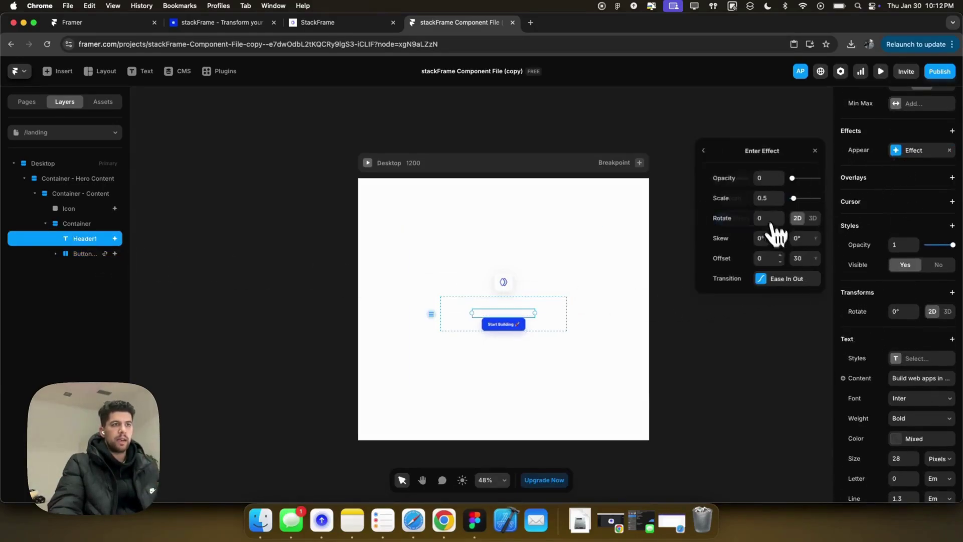
click(783, 278)
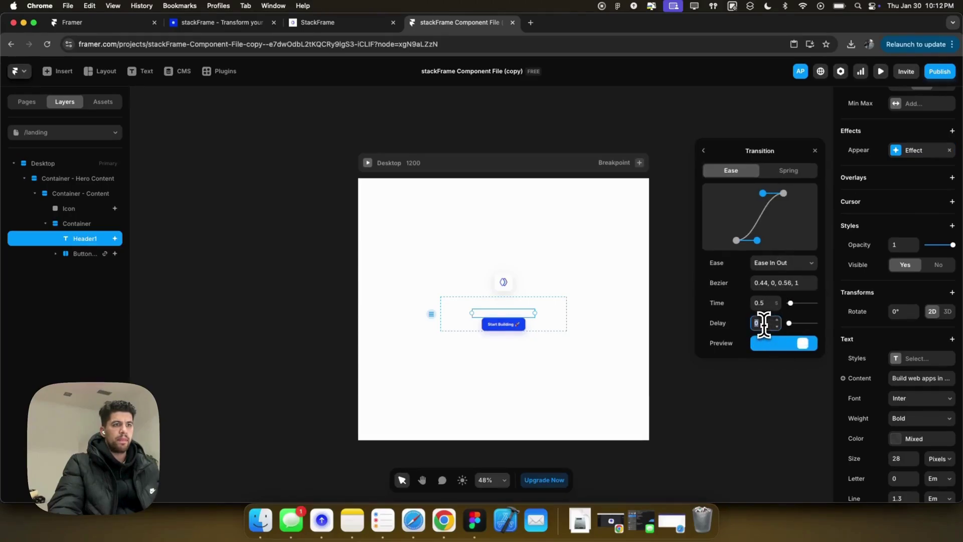
text(0.2)
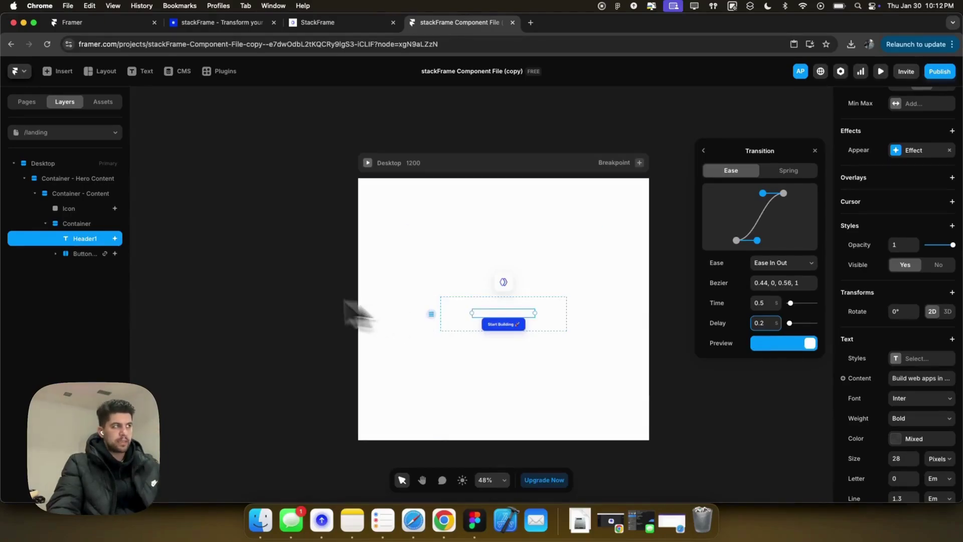
Set the button's appear delay to 0.4 s and preview the staggered animation.
click(91, 254)
click(767, 324)
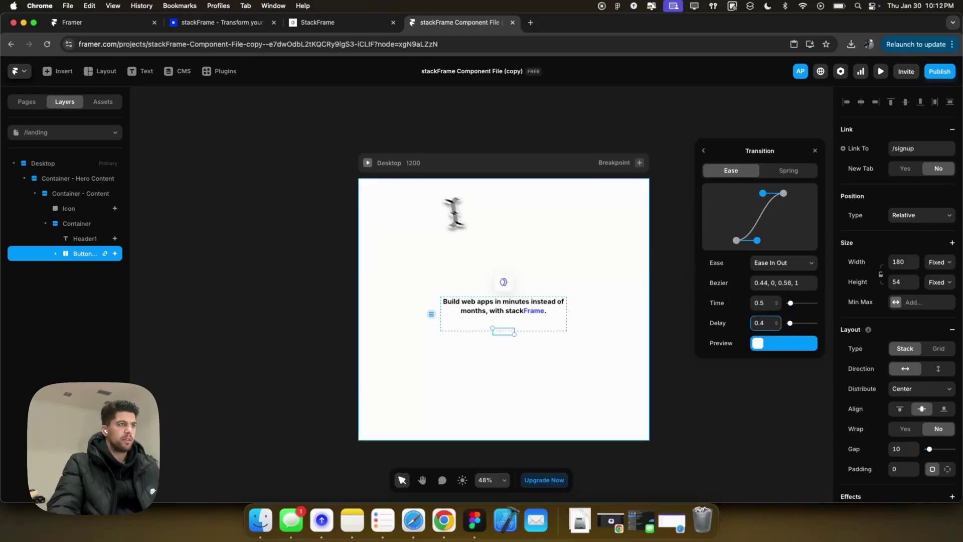
click(369, 162)
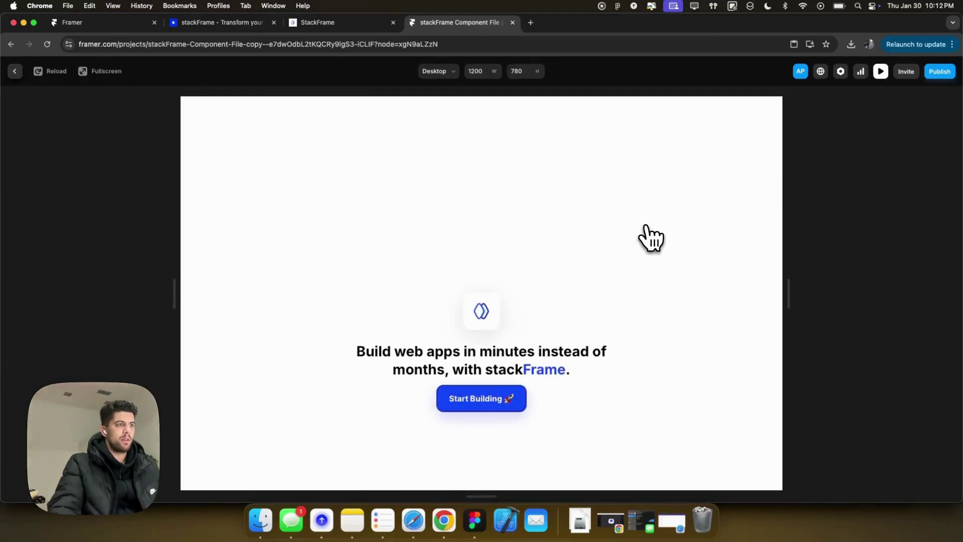
click(15, 72)
click(552, 329)
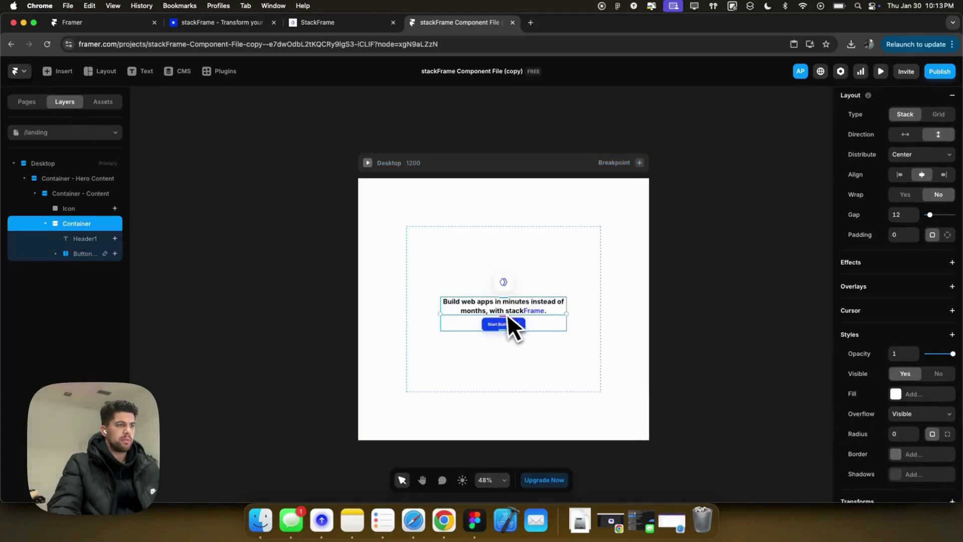
Inspect the Start Building button's appear enter effect values.
click(524, 323)
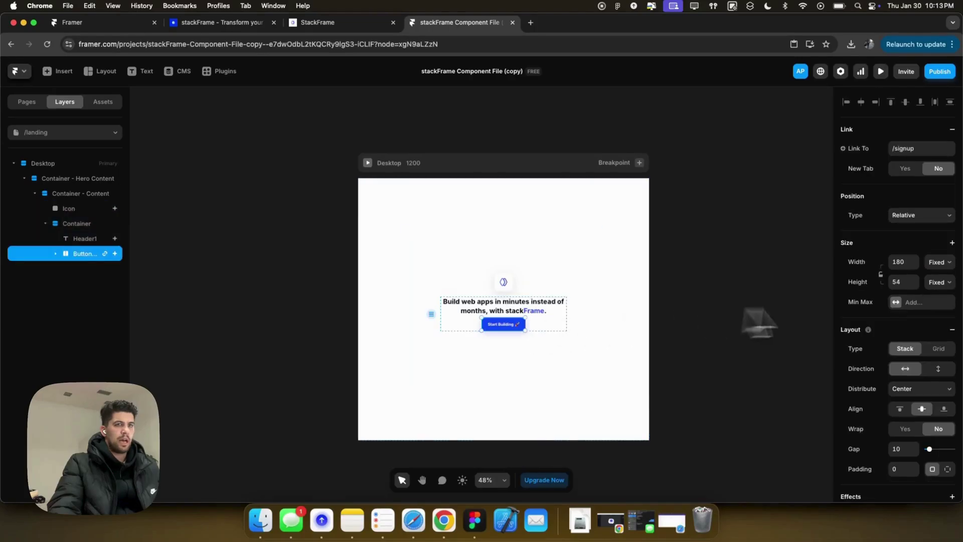
click(76, 241)
click(78, 254)
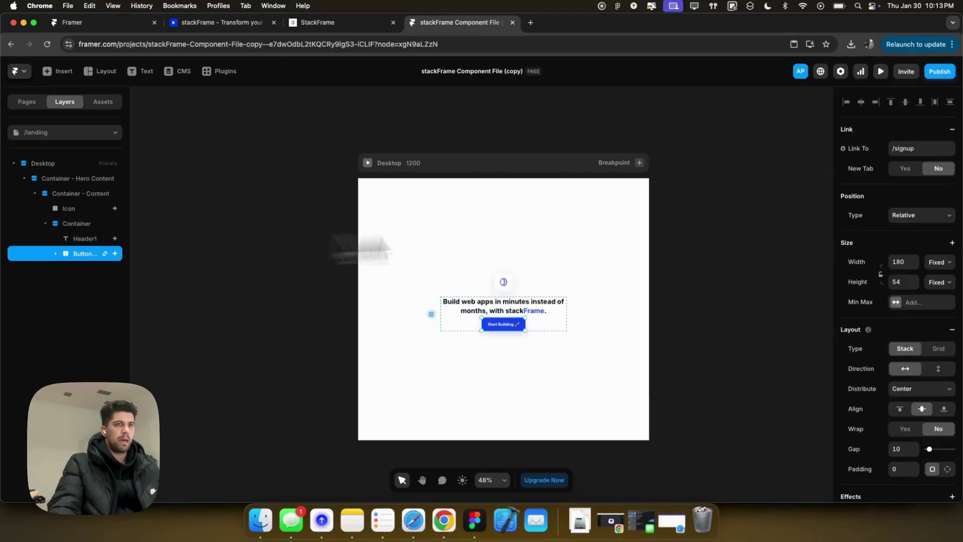
scroll(904, 294, down, 4)
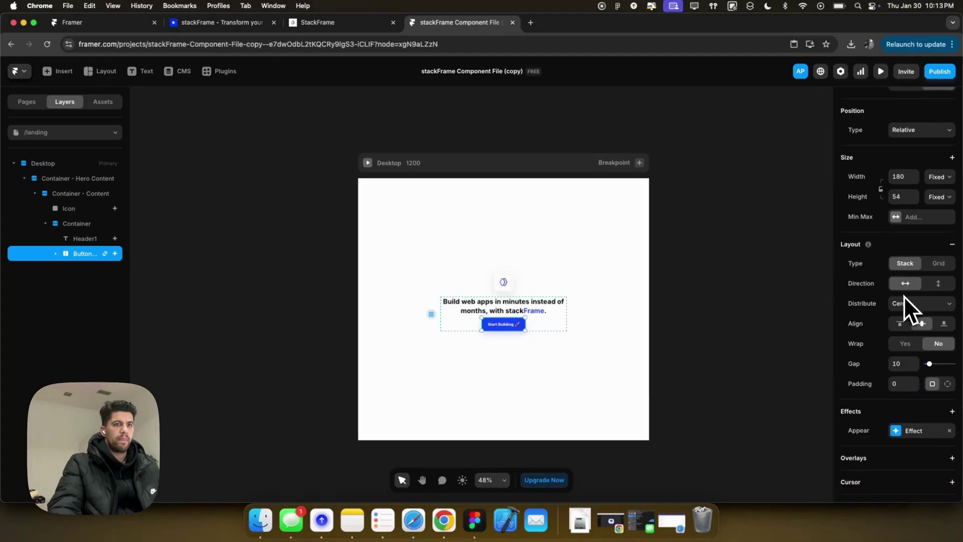
click(910, 430)
click(776, 479)
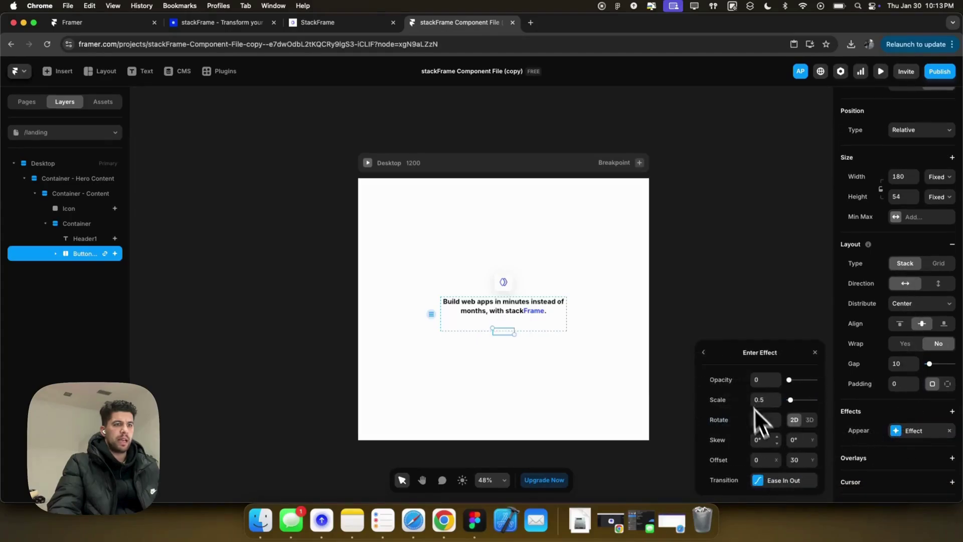
click(764, 419)
Set the headline's enter scale to 1 and preview the animation.
click(86, 239)
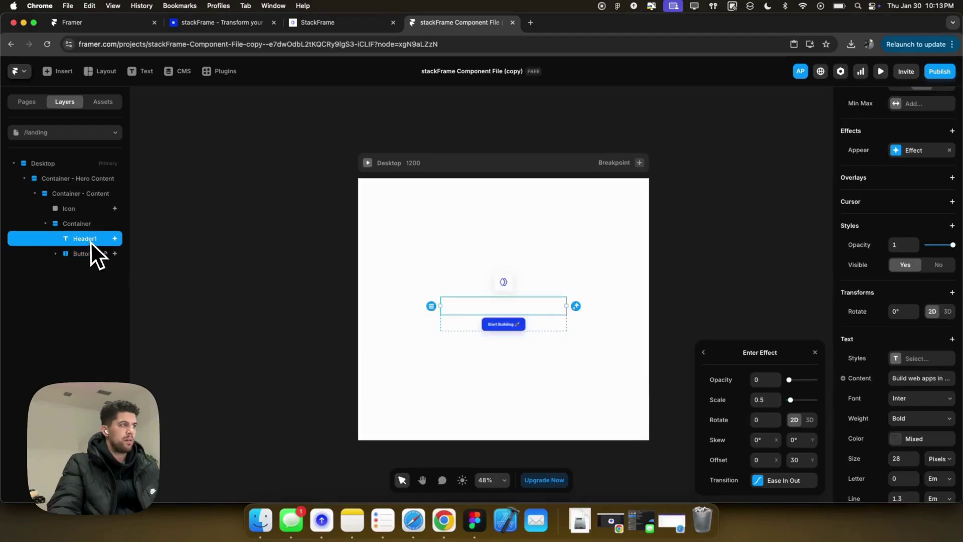
click(762, 399)
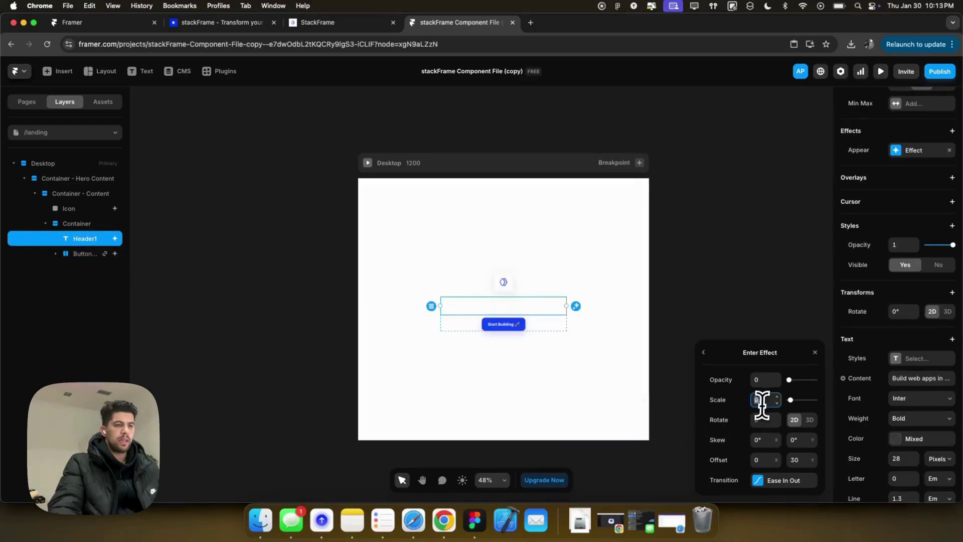
click(368, 163)
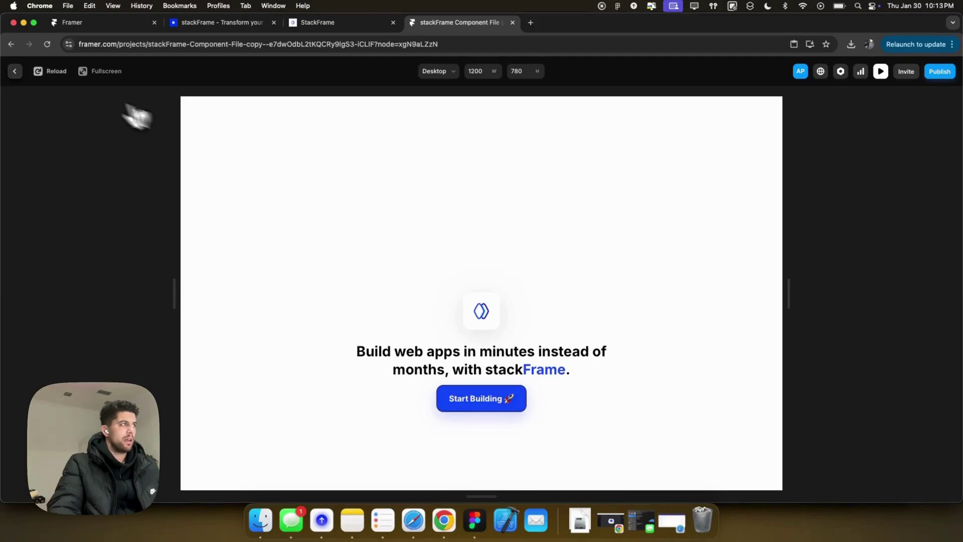
click(15, 71)
Check the logo icon's enter effect values and preview the page again.
click(504, 283)
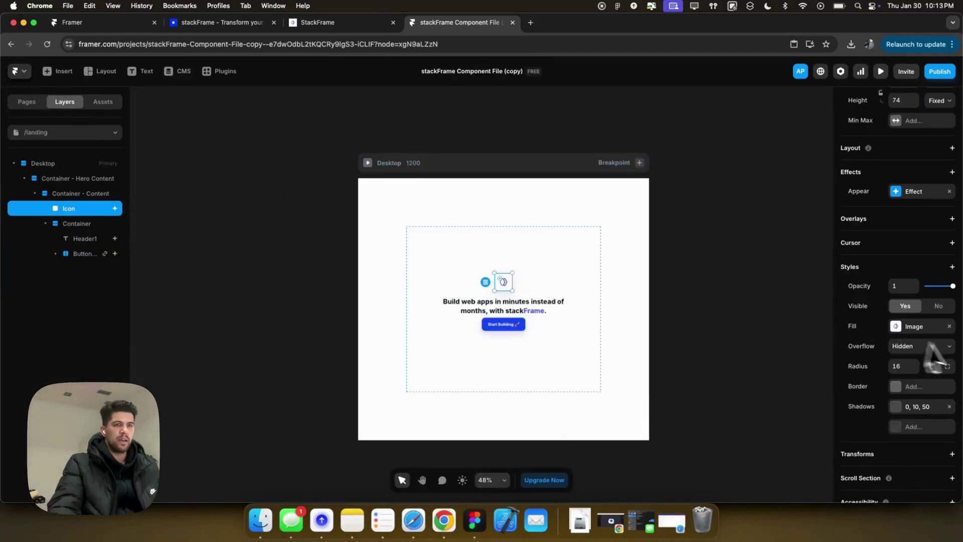
click(900, 192)
click(757, 259)
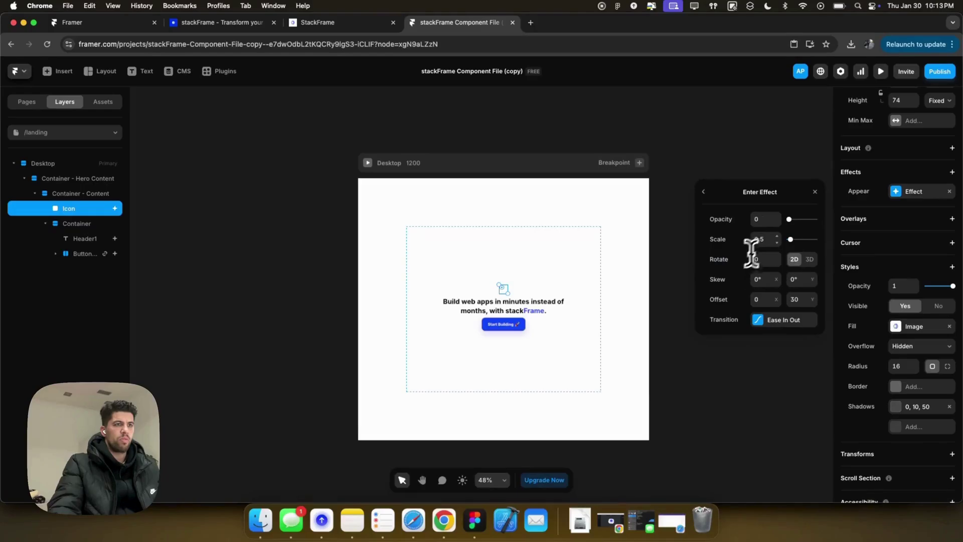
click(368, 162)
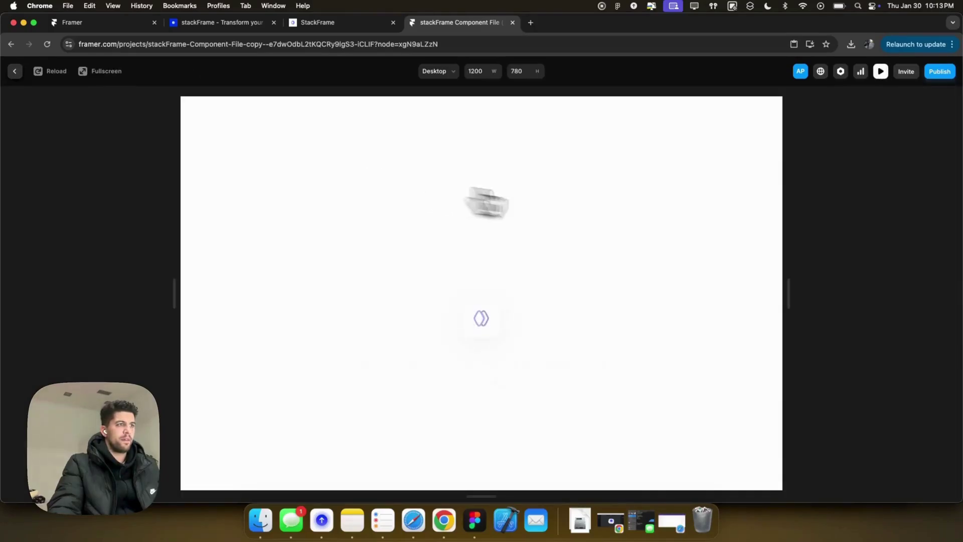
scroll(647, 281, down, 3)
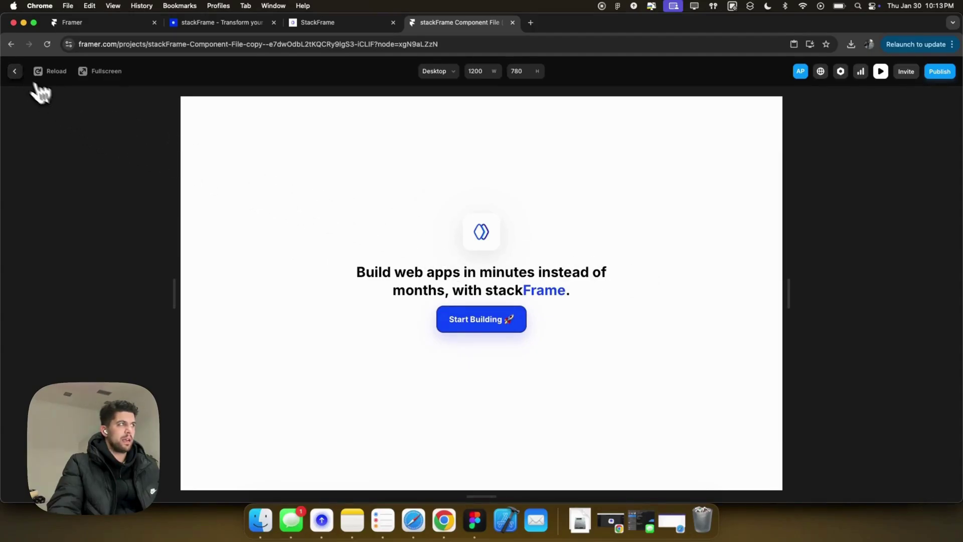
click(15, 71)
click(565, 283)
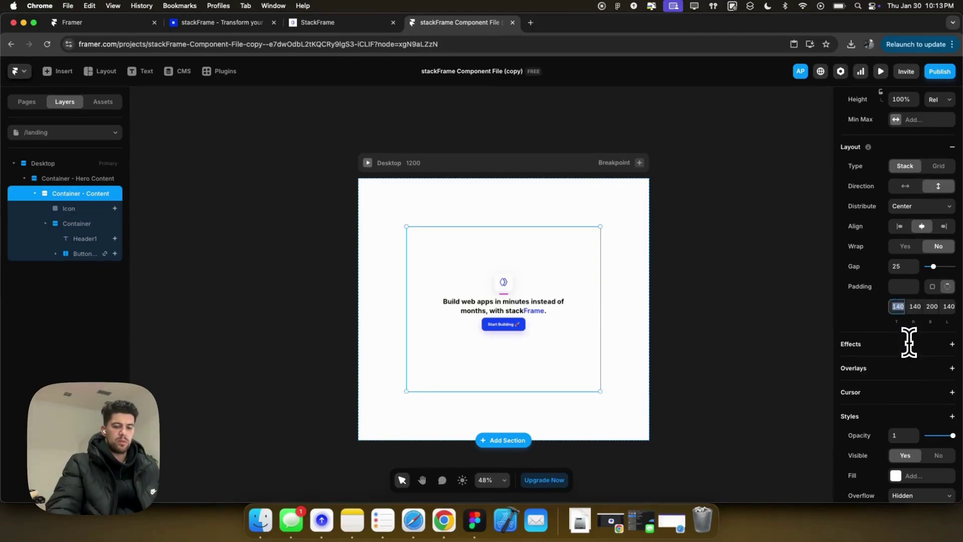
Apply a top padding of 80 to the hero content and preview the page.
key(Return)
key(super+p)
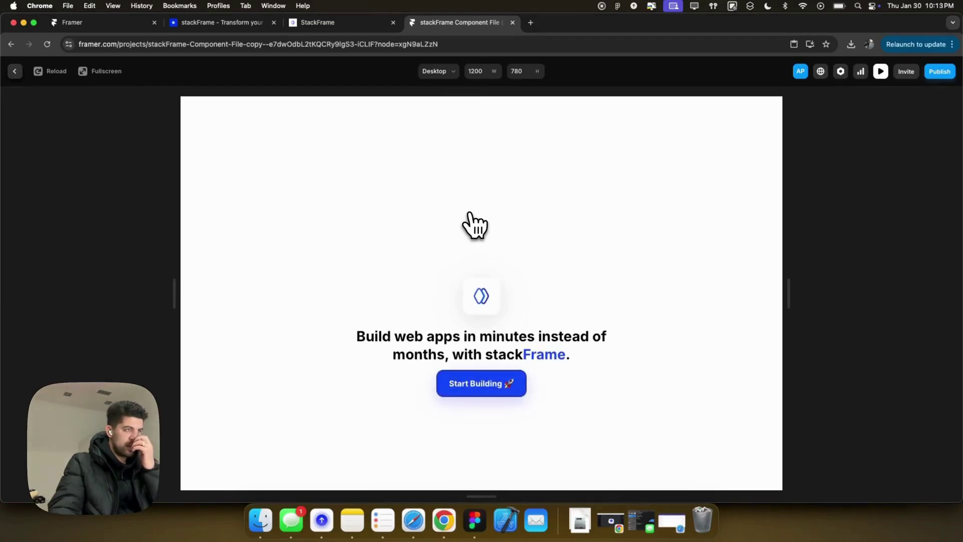
click(15, 70)
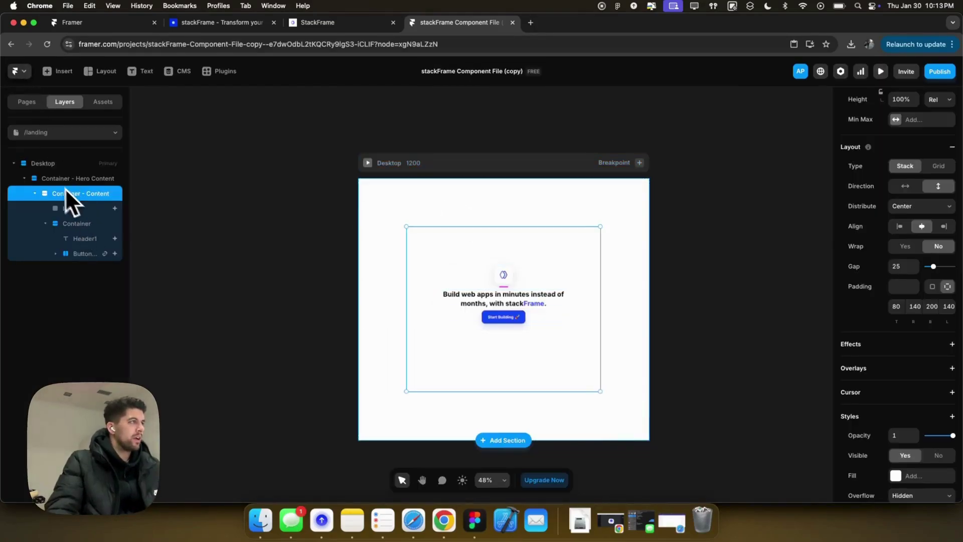
Open the blank /signup page from the site's page list.
click(25, 179)
click(39, 104)
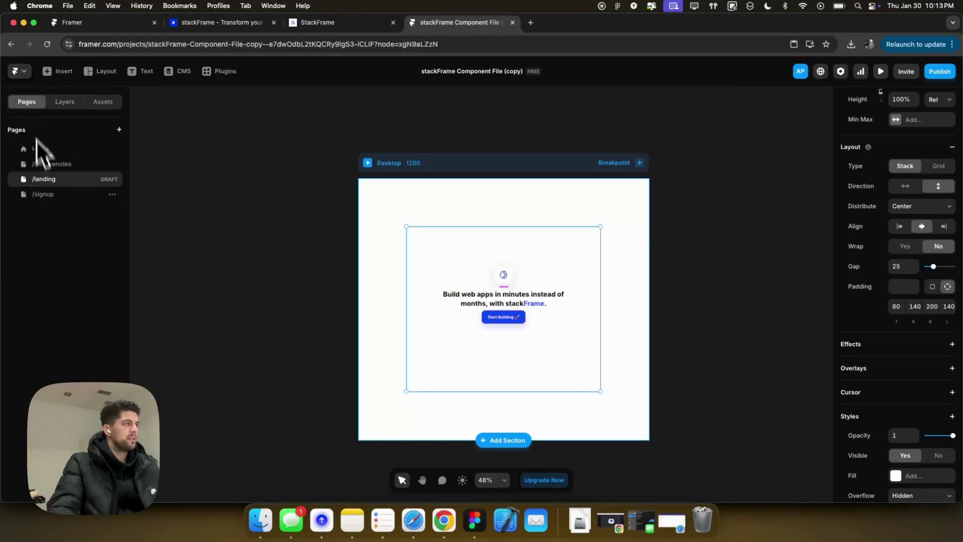
click(45, 194)
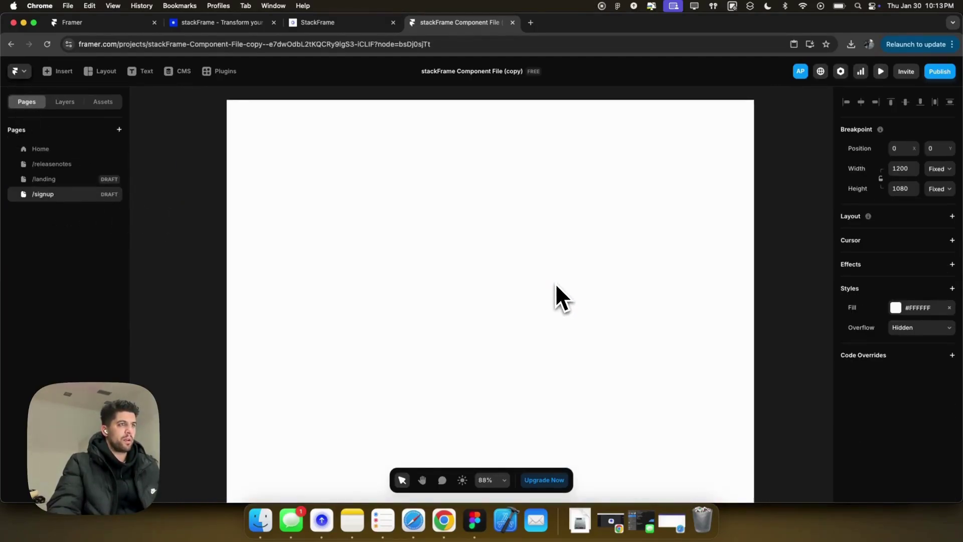
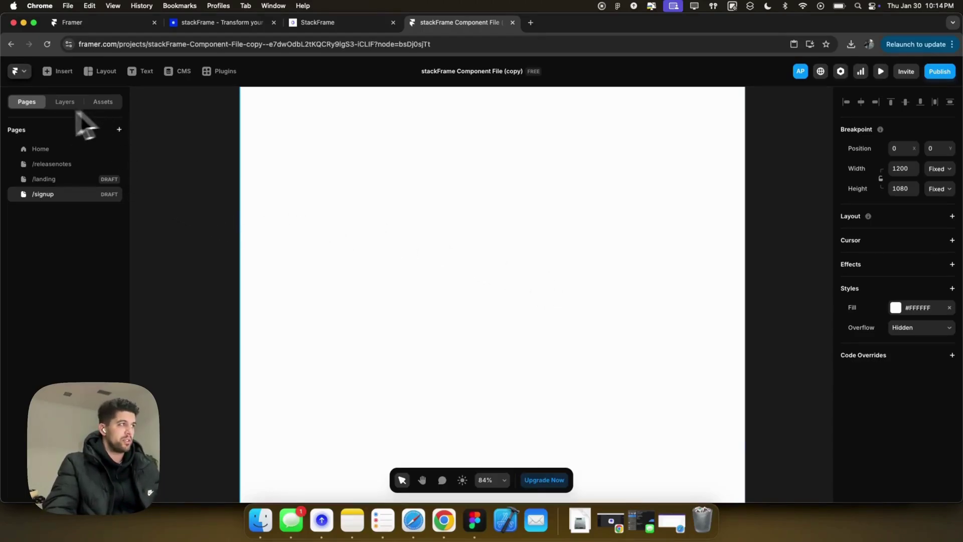
Place the Homebase AuthComponent from Assets onto the blank /signup page.
click(44, 152)
scroll(457, 230, up, 3)
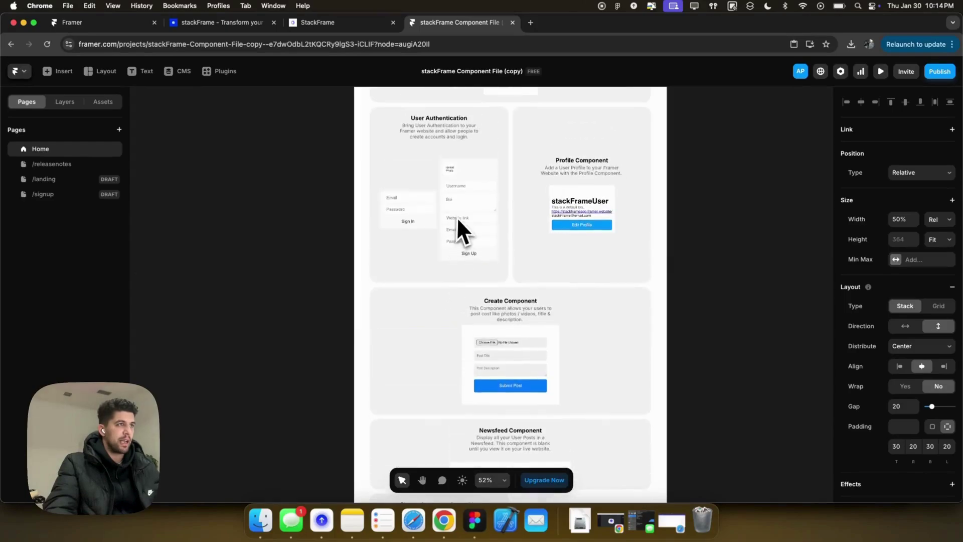
click(73, 190)
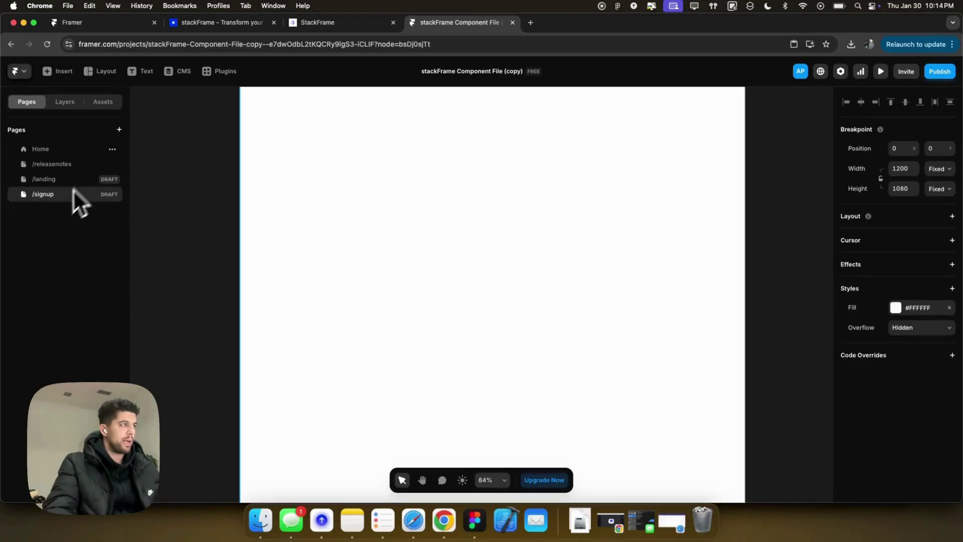
click(104, 102)
click(21, 150)
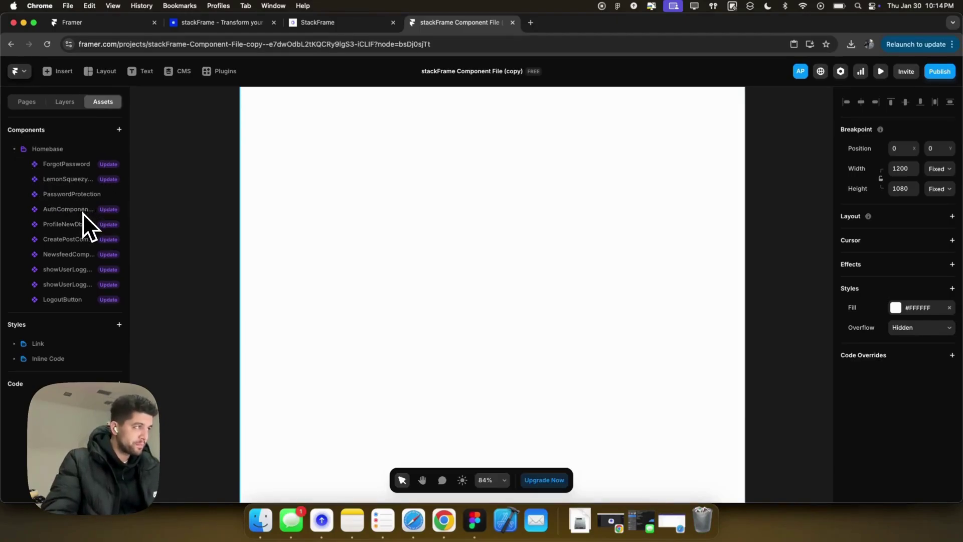
drag(278, 260, 465, 250)
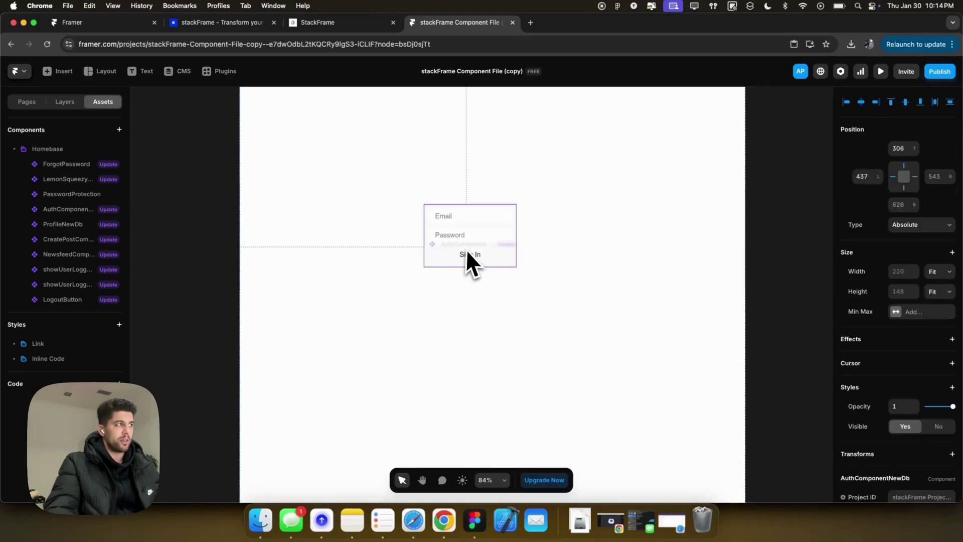
Give the Desktop frame a stack layout distributed to center with 200 bottom padding.
scroll(631, 174, down, 1)
scroll(631, 174, down, 3)
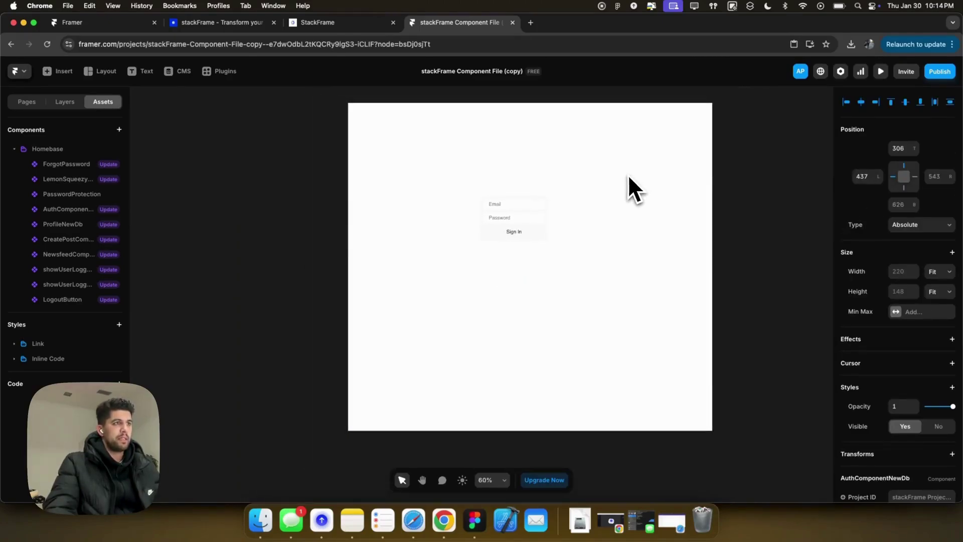
click(391, 97)
key(shift+1)
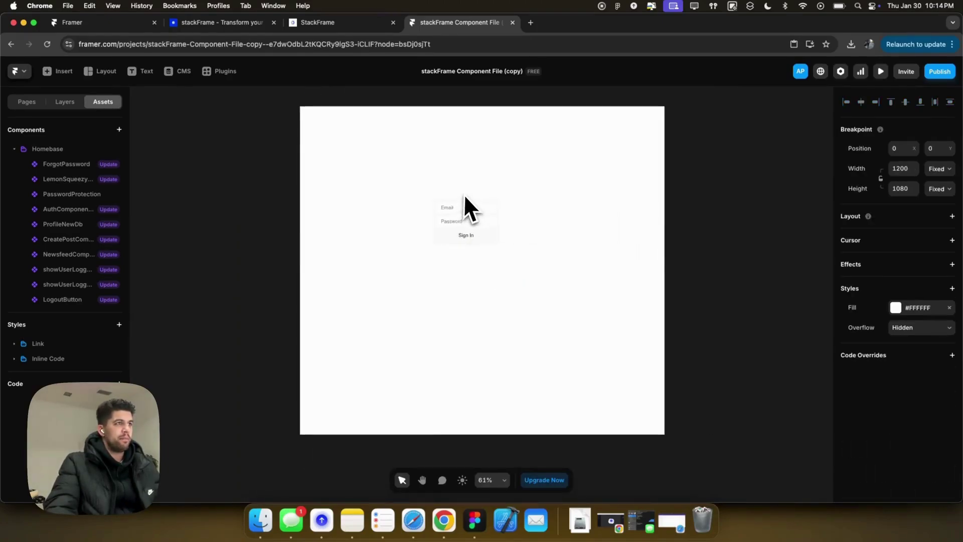
click(890, 217)
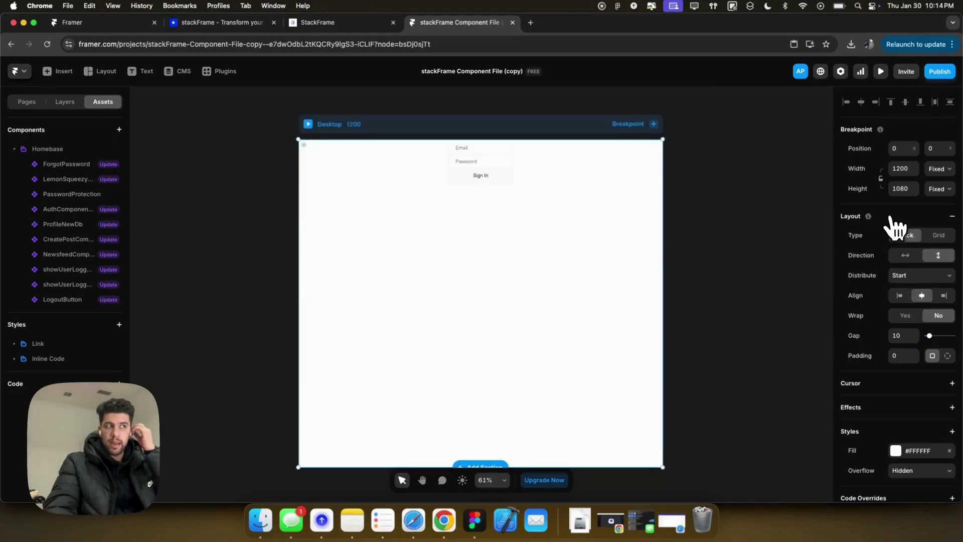
click(912, 275)
click(915, 297)
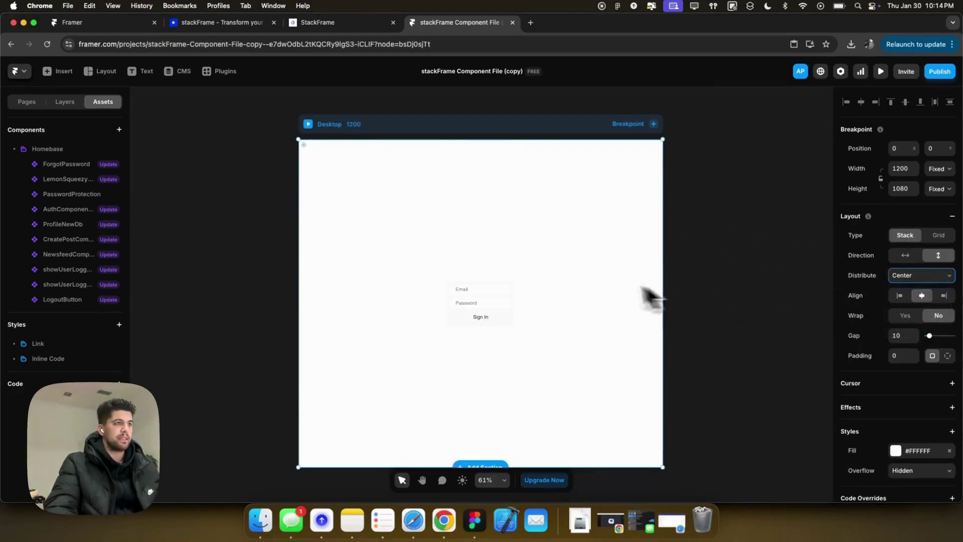
click(948, 355)
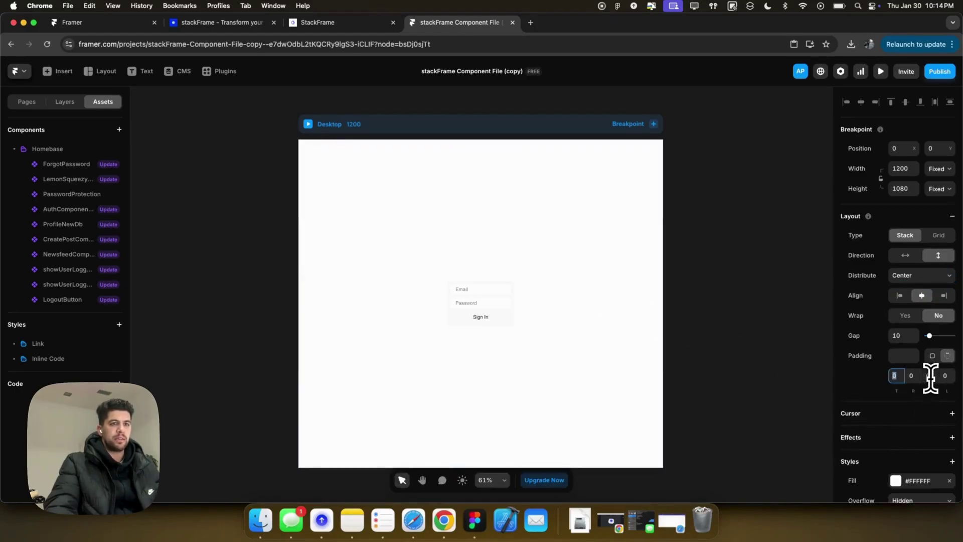
text(200)
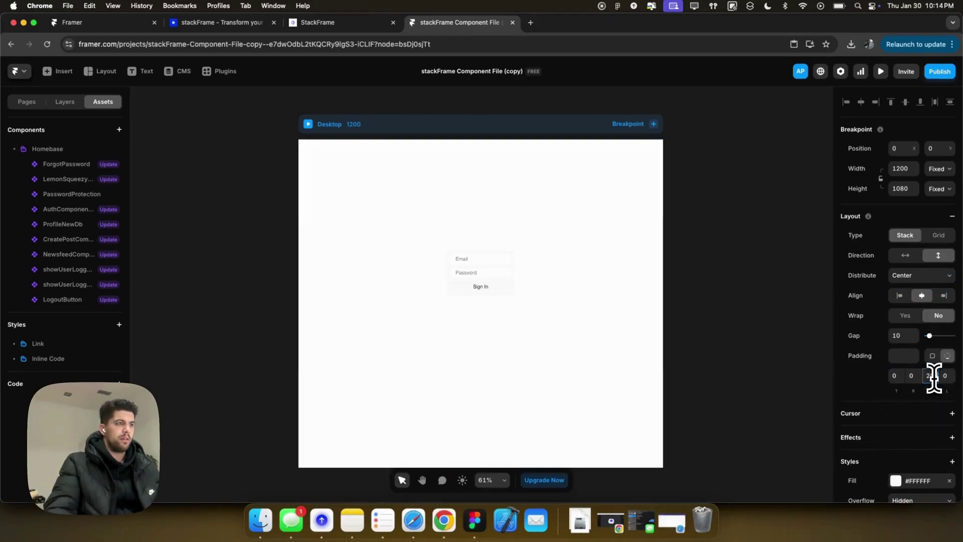
click(466, 272)
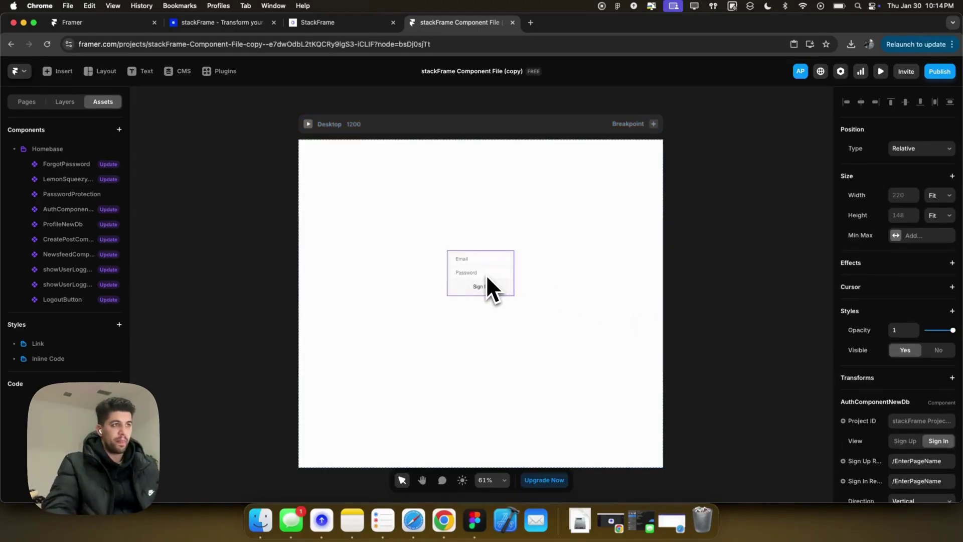
In Layers, wrap AuthComponentNewDb in a frame, then undo, leaving it directly in Desktop.
click(66, 102)
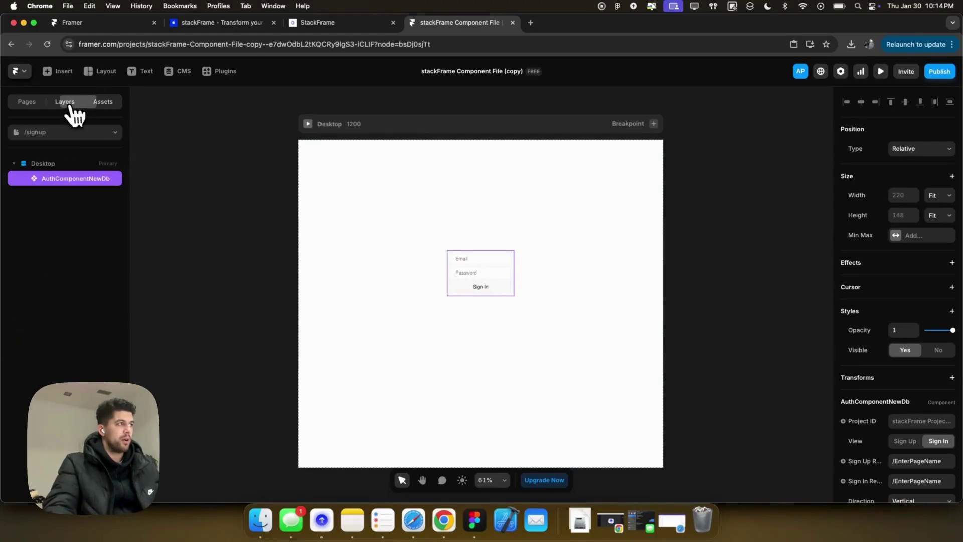
right_click(68, 183)
key(Escape)
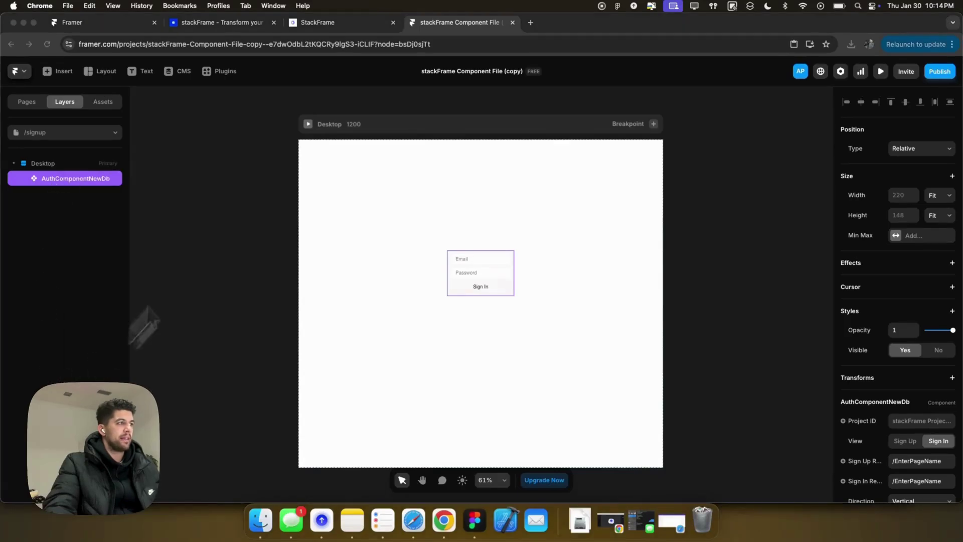
right_click(64, 178)
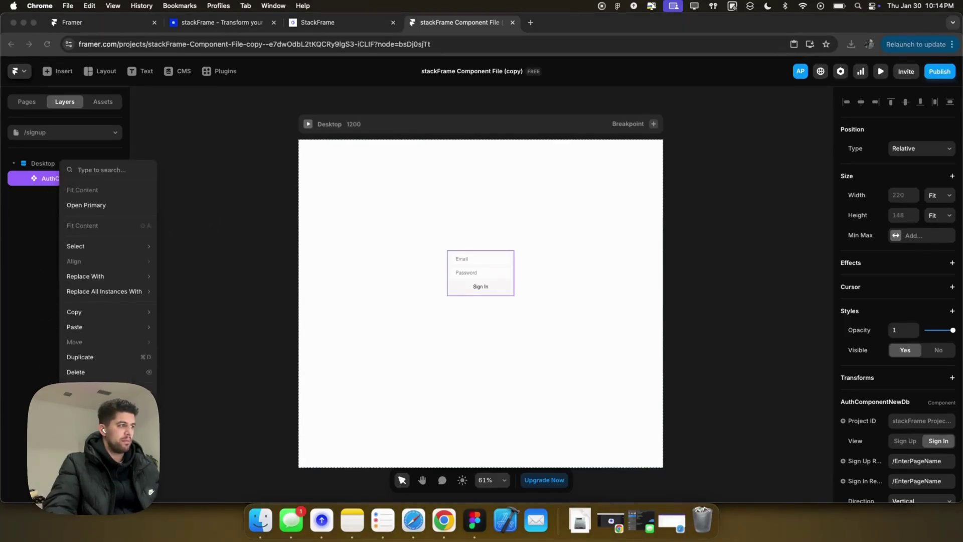
key(alt+super+Return)
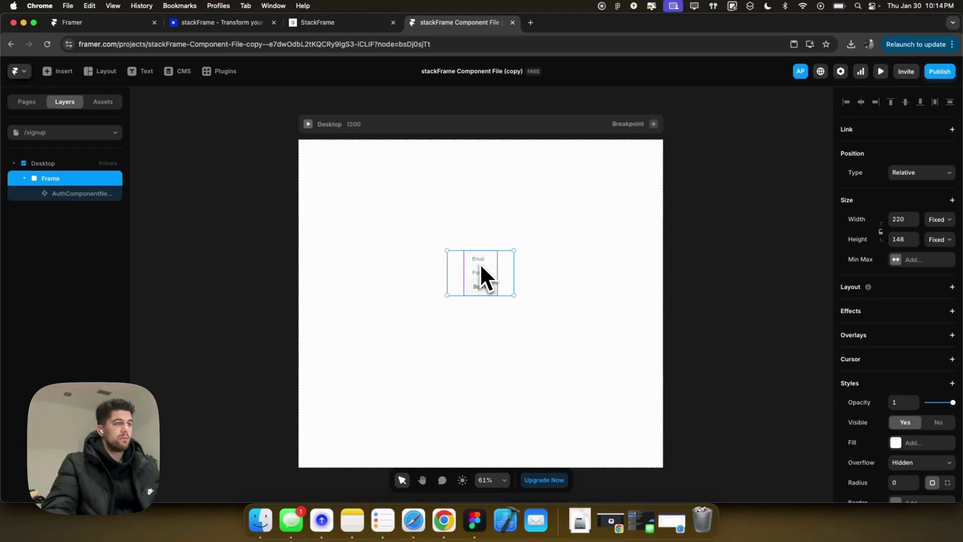
key(super+z)
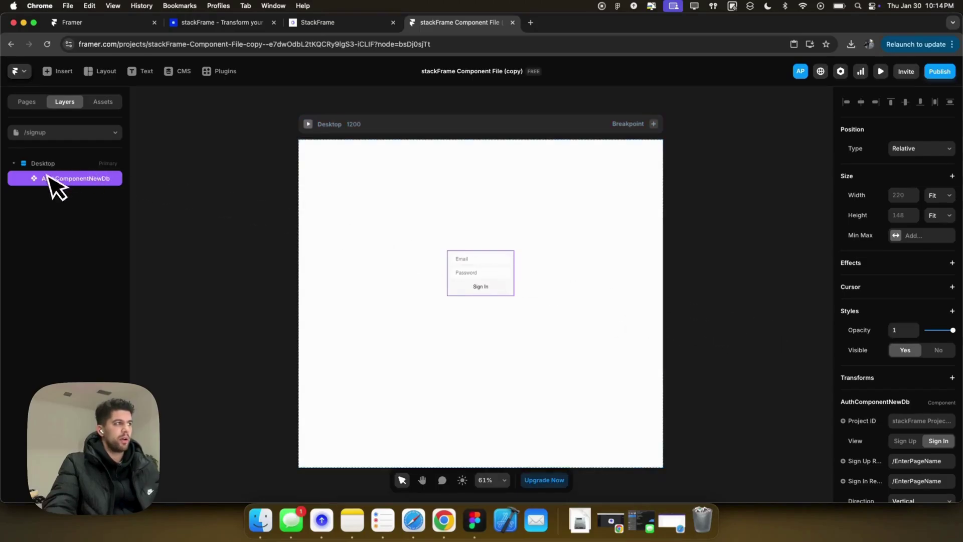
scroll(877, 374, down, 4)
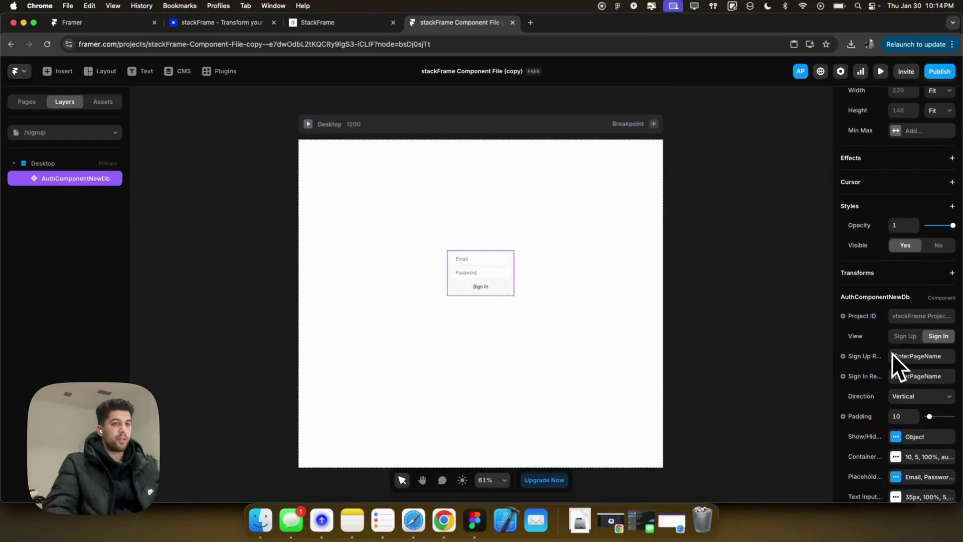
scroll(890, 346, down, 2)
scroll(891, 286, down, 1)
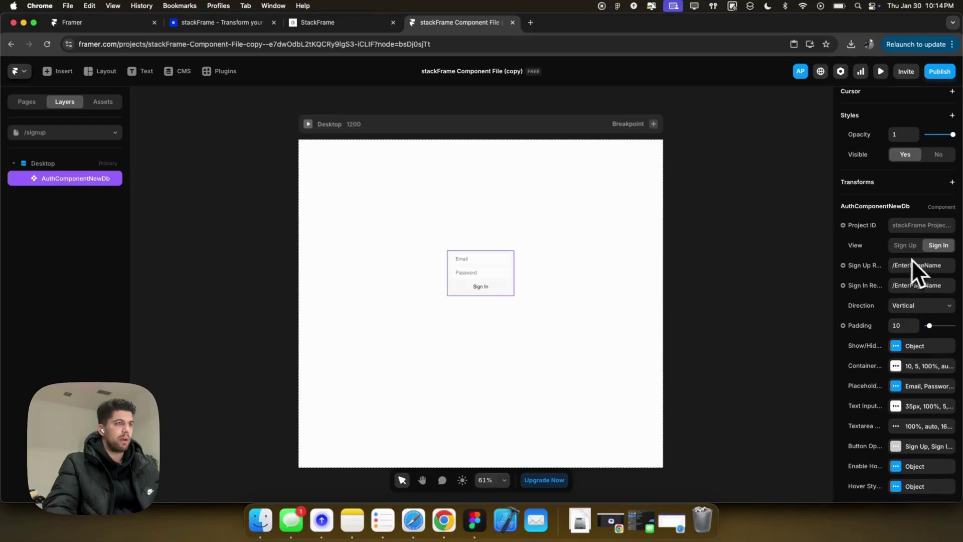
Switch the auth form's View to Sign Up with padding 25.
click(905, 245)
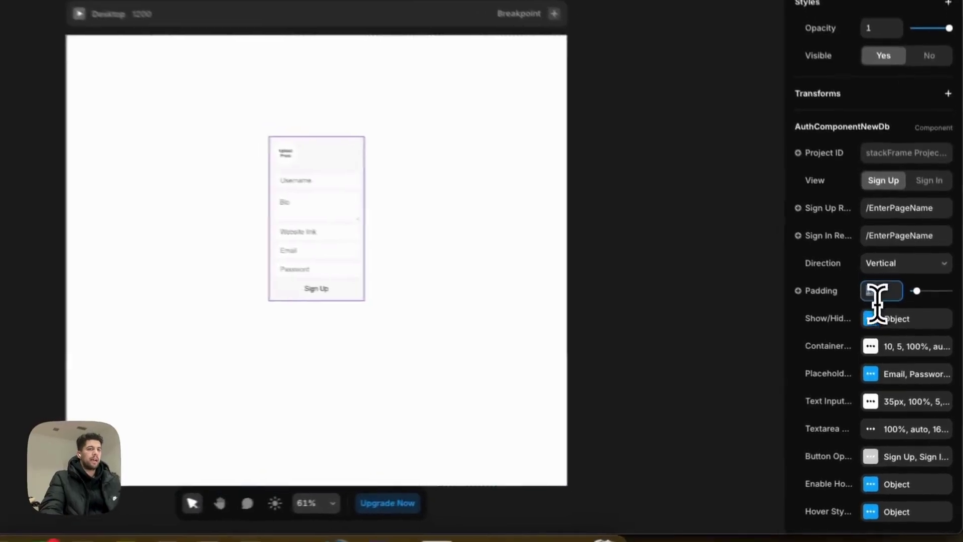
click(900, 325)
text(25)
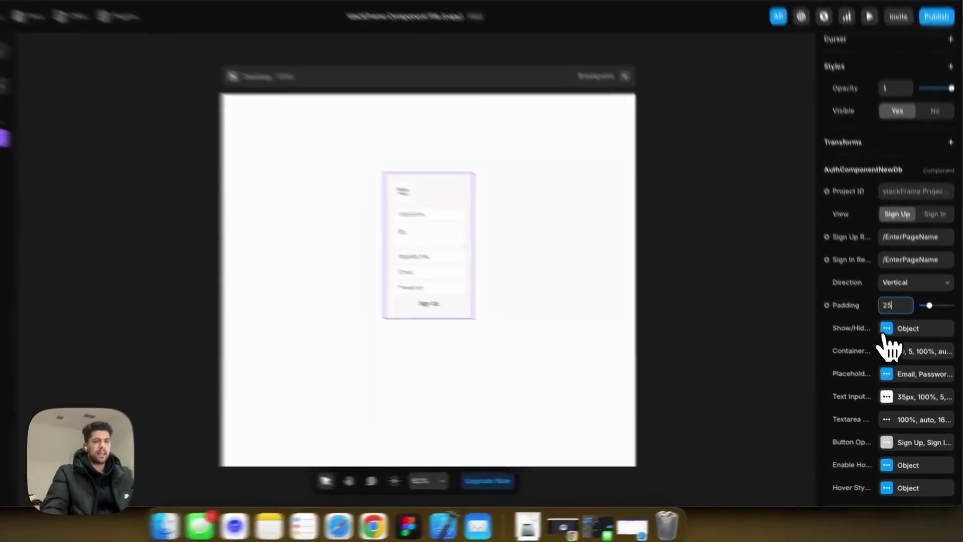
Hide the Website link and Bio fields, keeping photo, username, email and password visible.
click(900, 345)
click(736, 338)
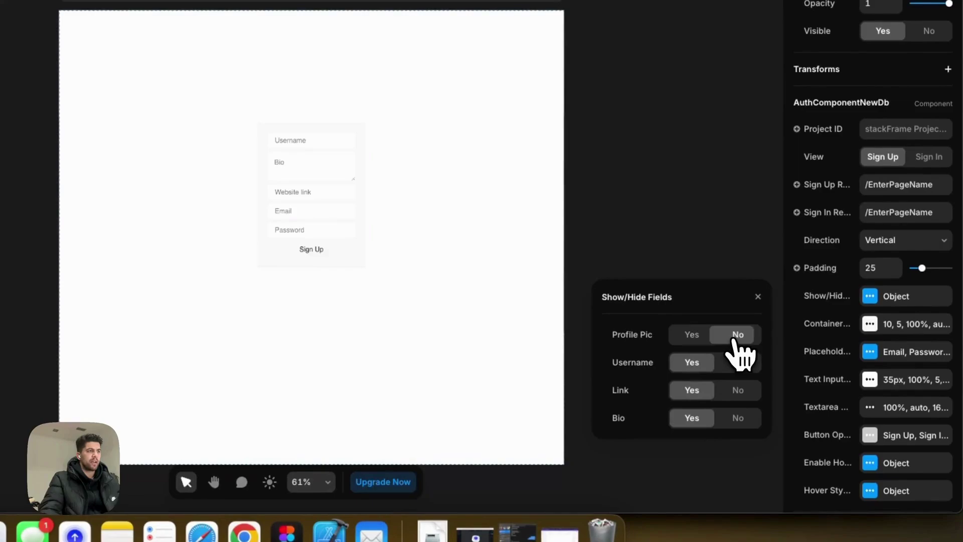
click(698, 335)
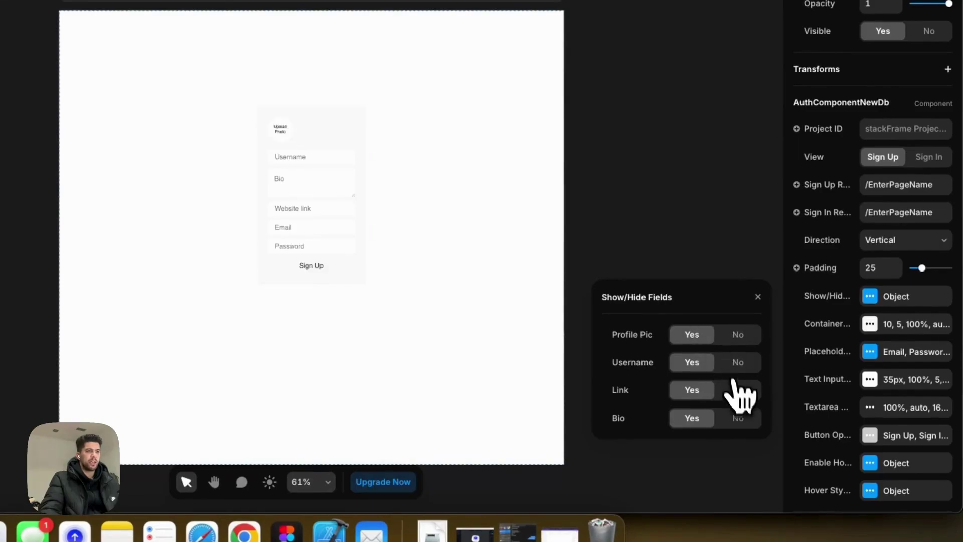
click(737, 392)
click(738, 418)
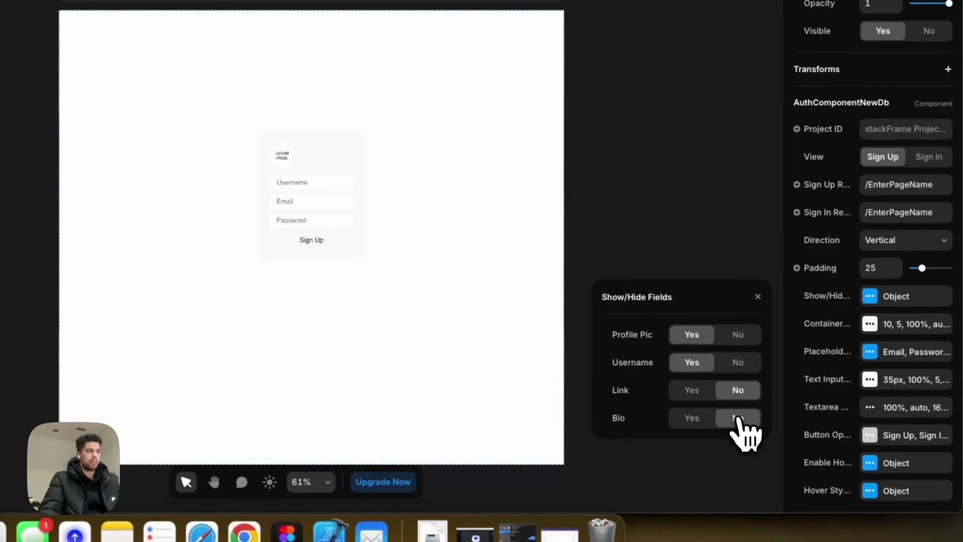
click(758, 296)
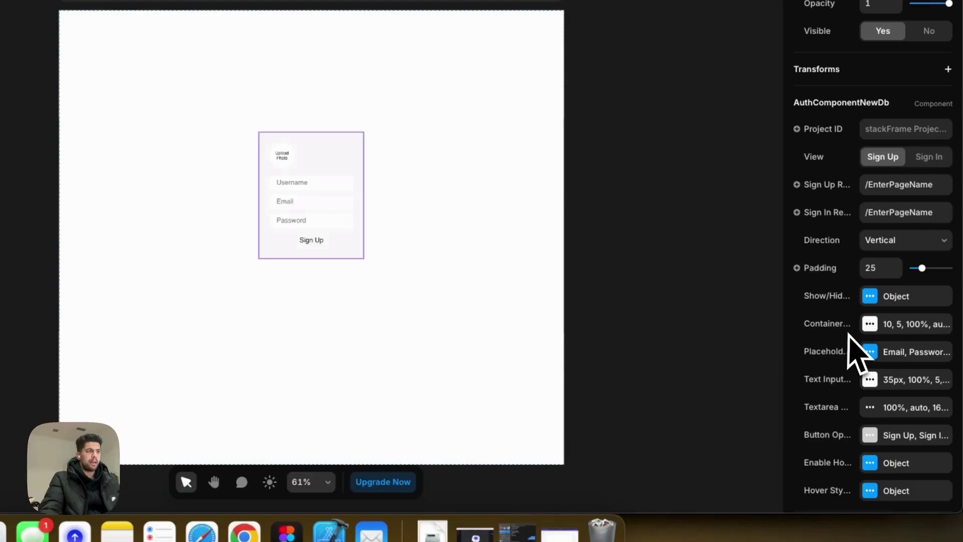
scroll(320, 225, up, 5)
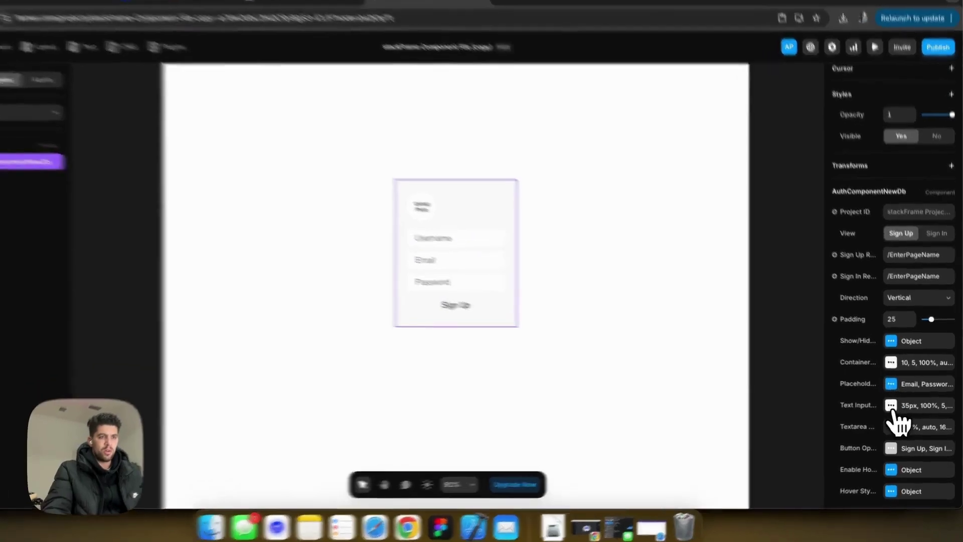
Give the text inputs a 14 border radius and adjust their height.
click(896, 406)
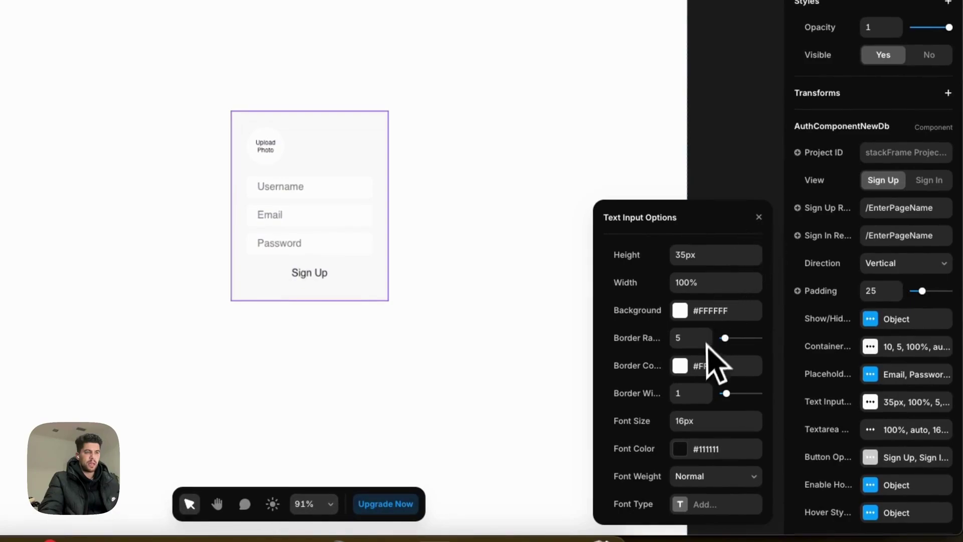
key(Tab)
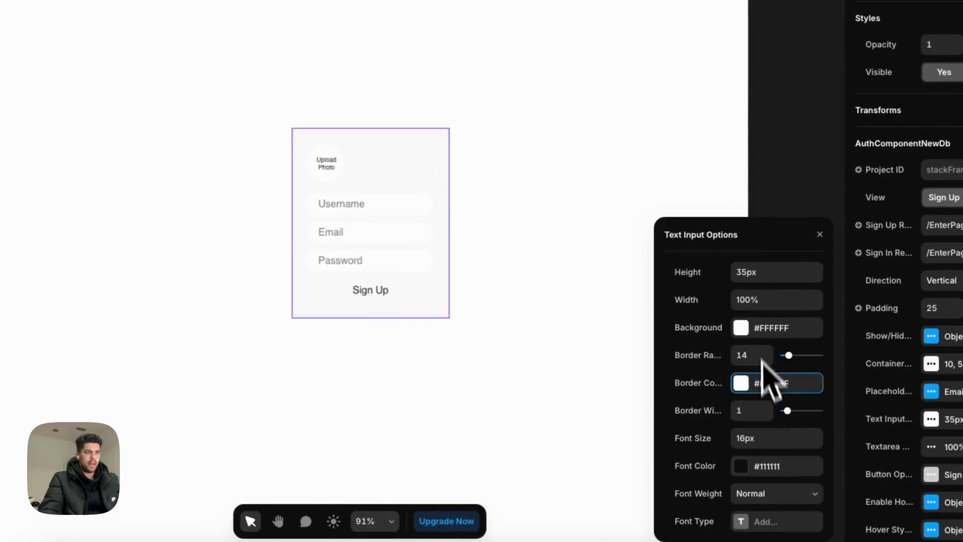
double_click(756, 271)
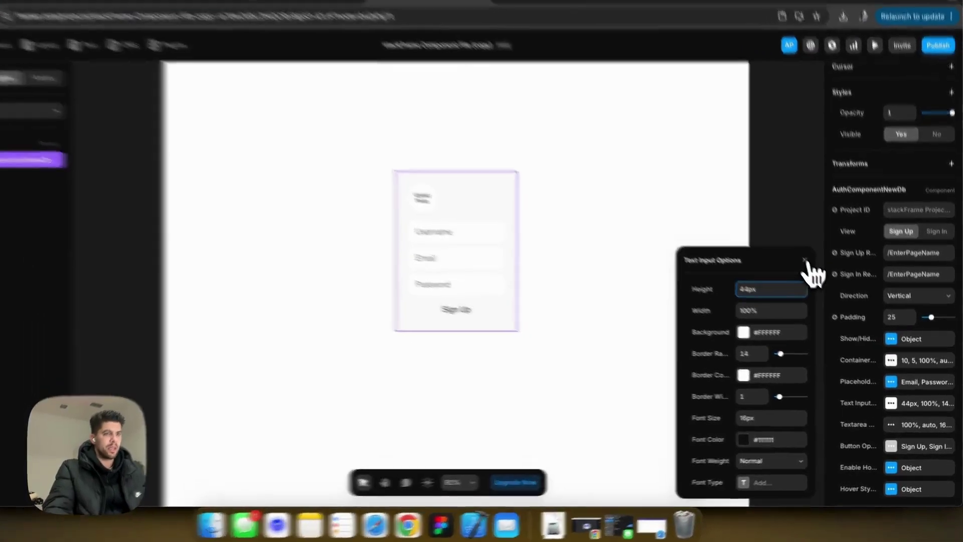
click(814, 271)
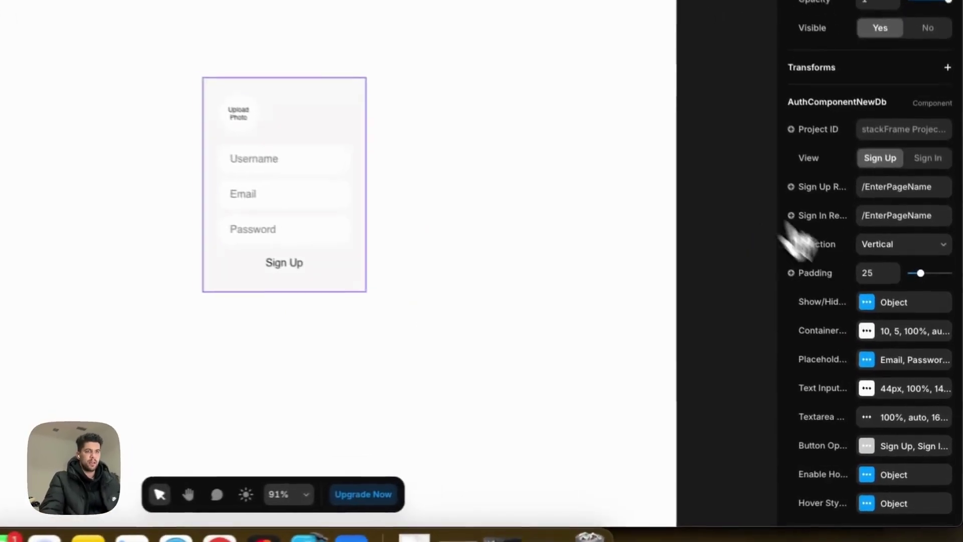
Change the placeholders to Enter Email..., Enter Password... and Enter Username....
click(874, 355)
double_click(683, 377)
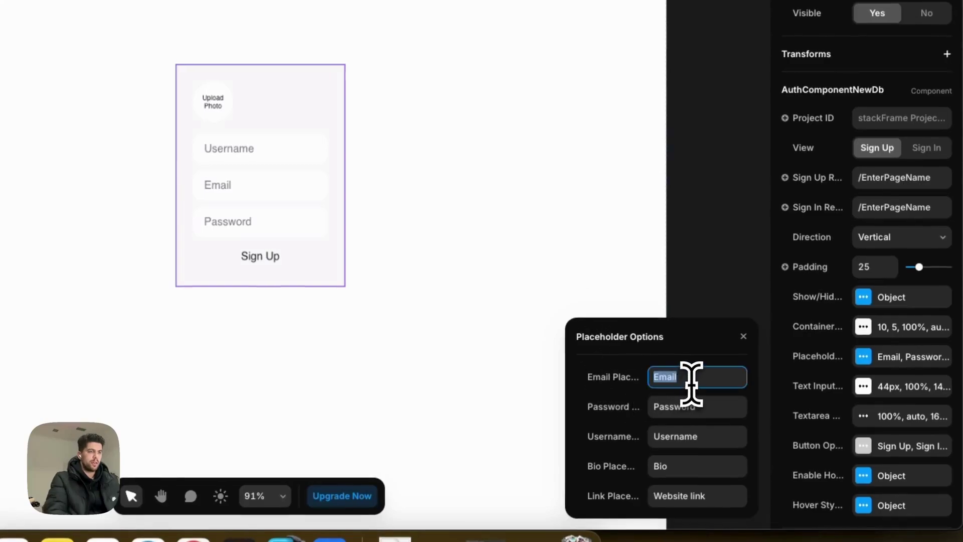
text(Tup)
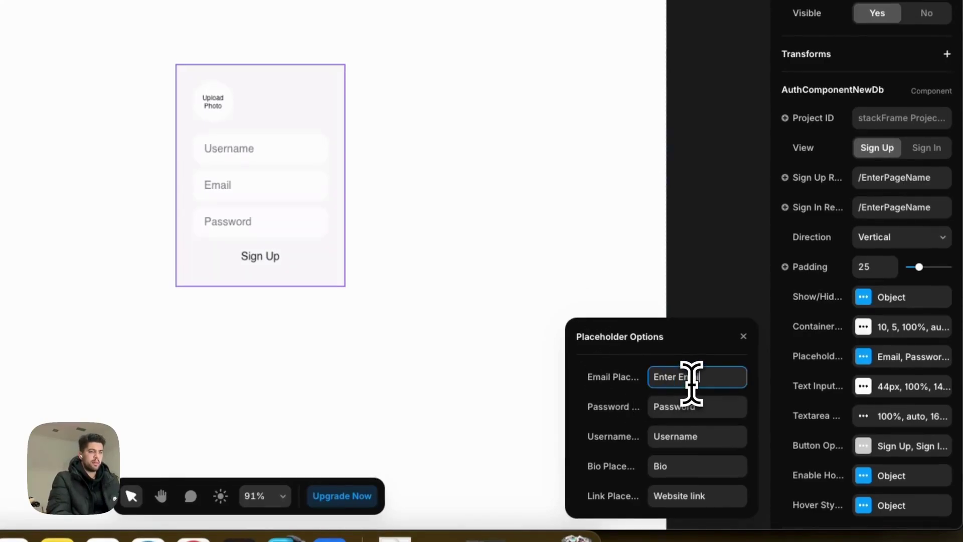
drag(653, 407, 675, 407)
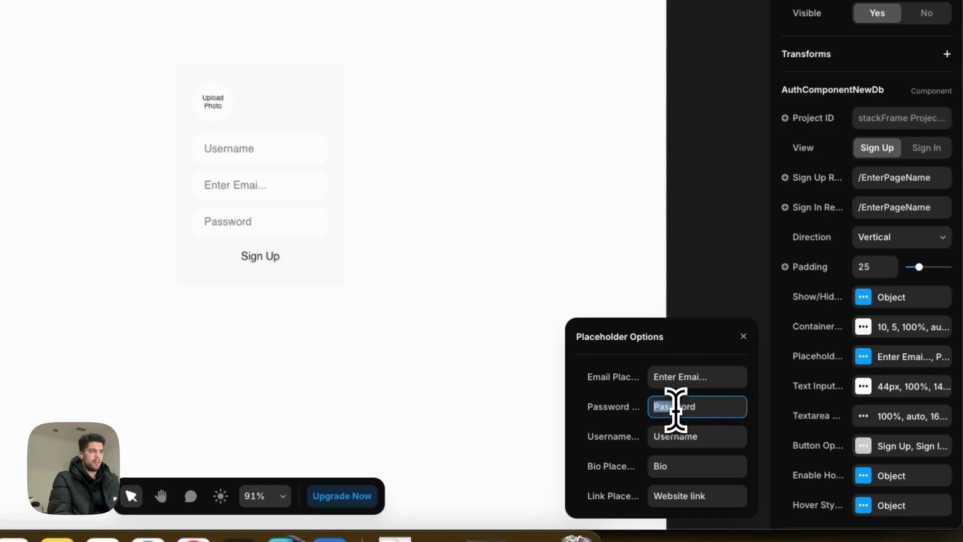
text(Enter Pa)
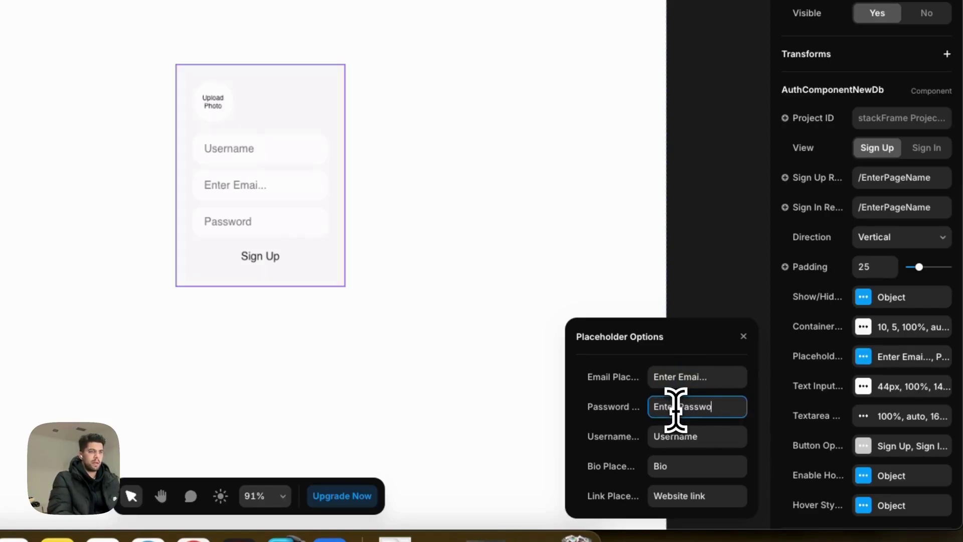
drag(653, 377, 699, 377)
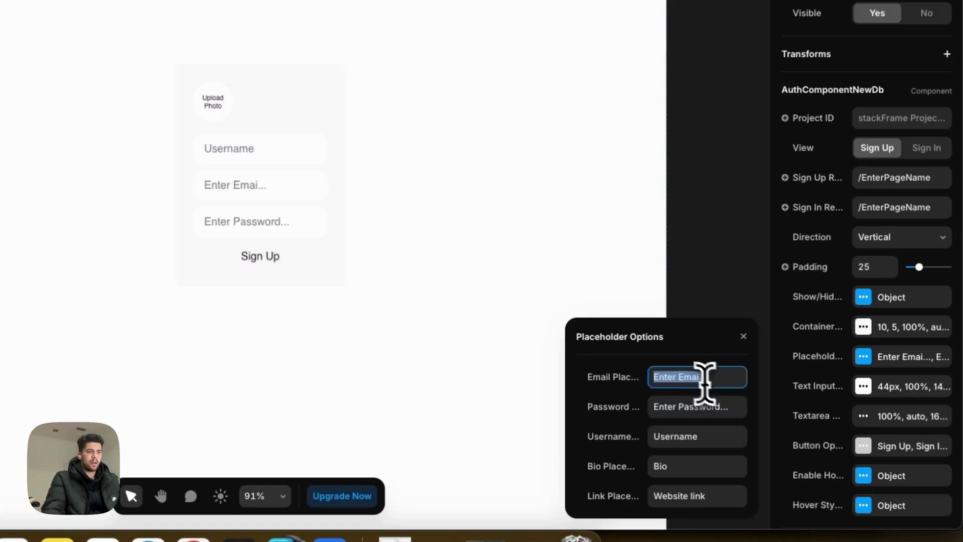
text(l)
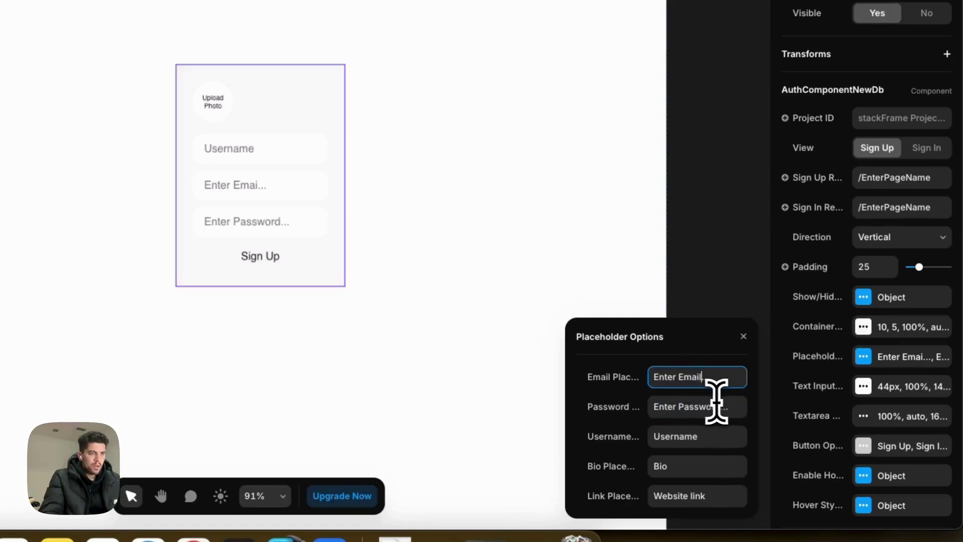
double_click(682, 441)
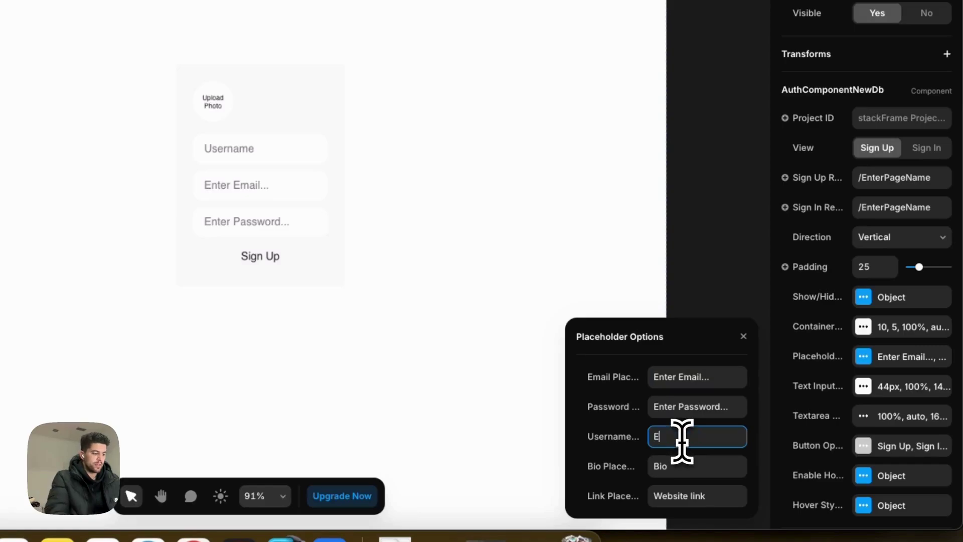
text(Enter Username...)
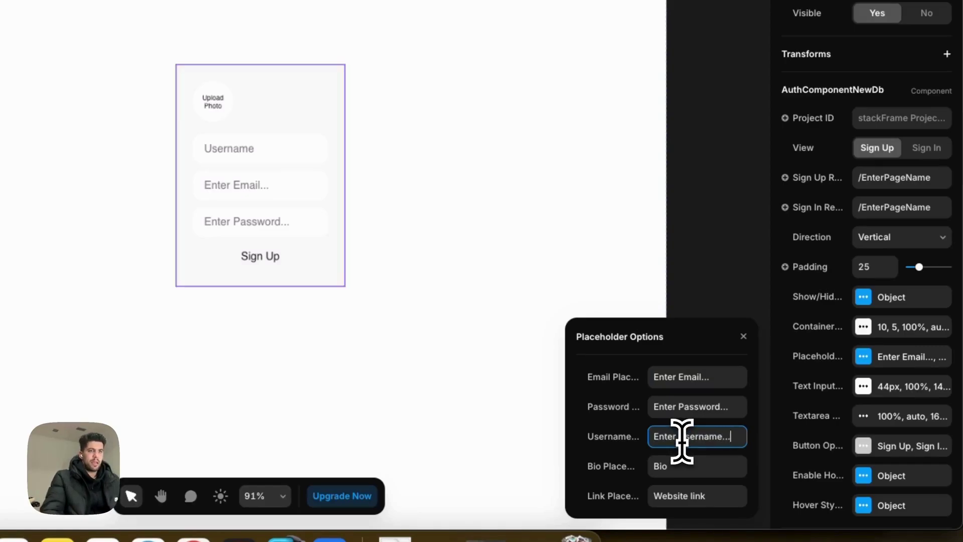
Set the text input font size to 14px.
click(863, 386)
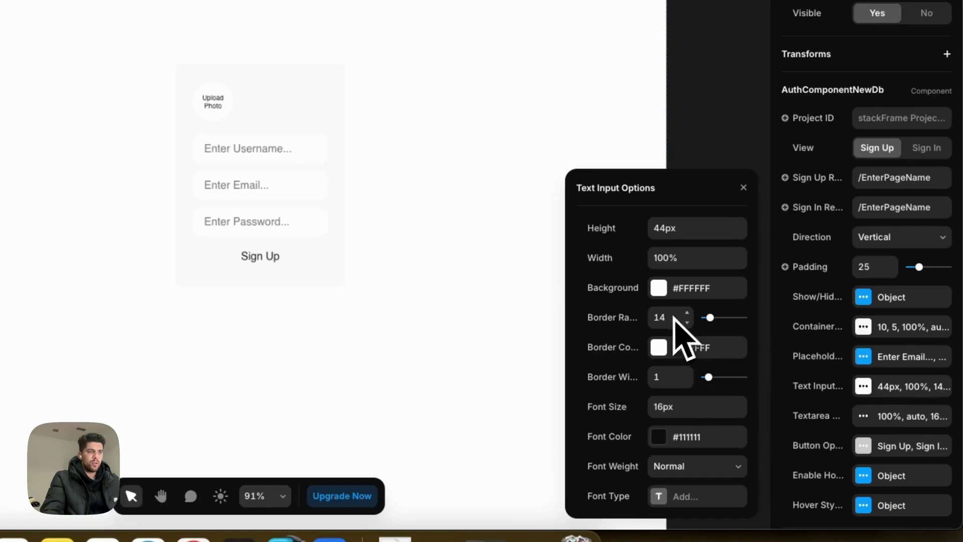
double_click(671, 407)
text(14)
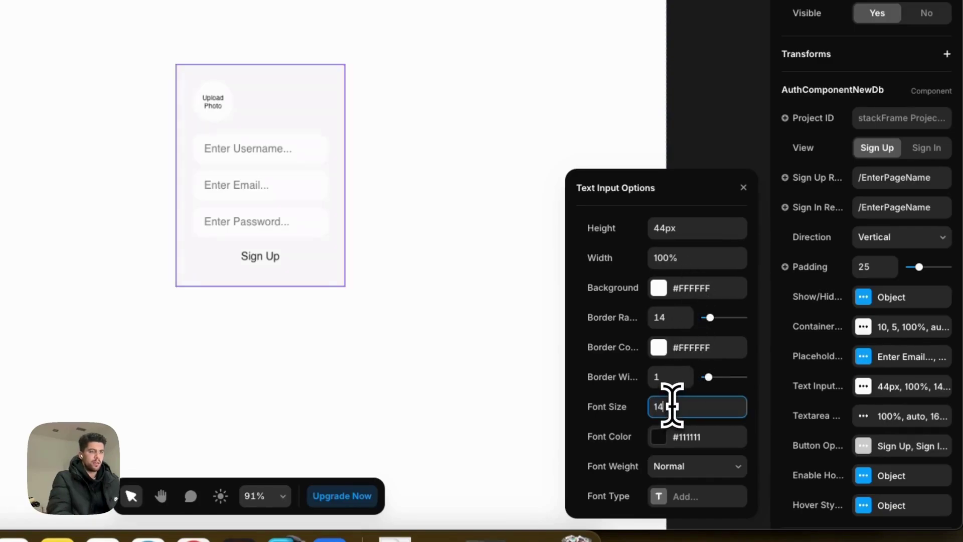
text(px)
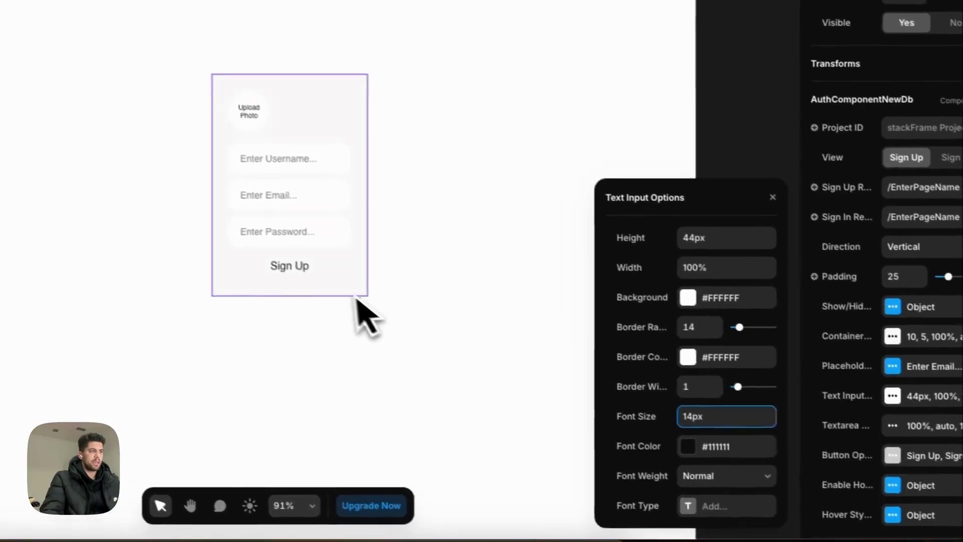
click(743, 187)
scroll(892, 408, down, 1)
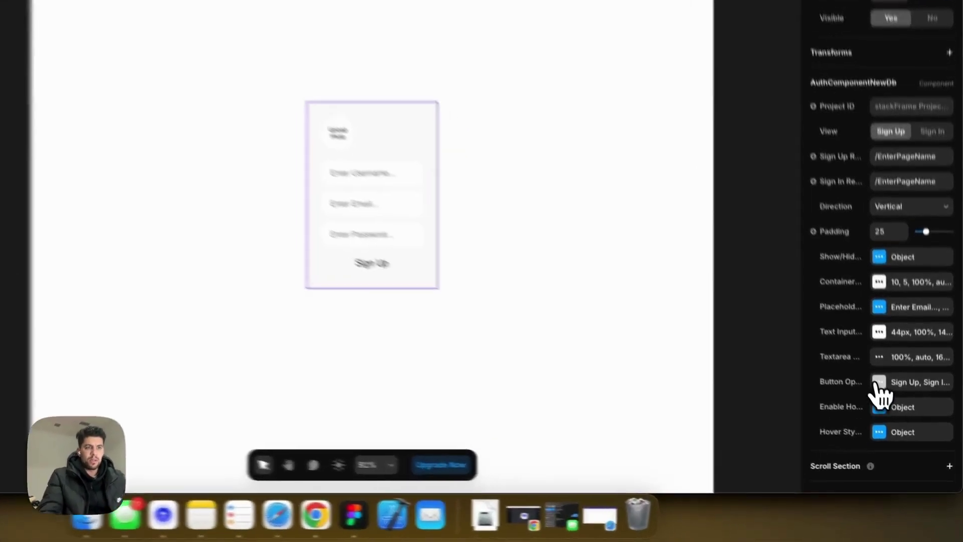
Set the Sign Up button height to 44px.
click(896, 413)
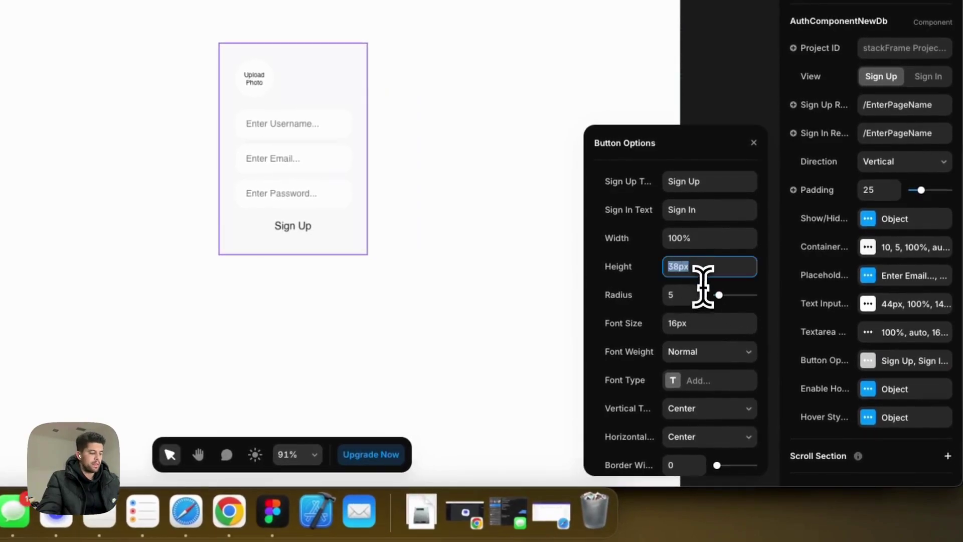
text(44px)
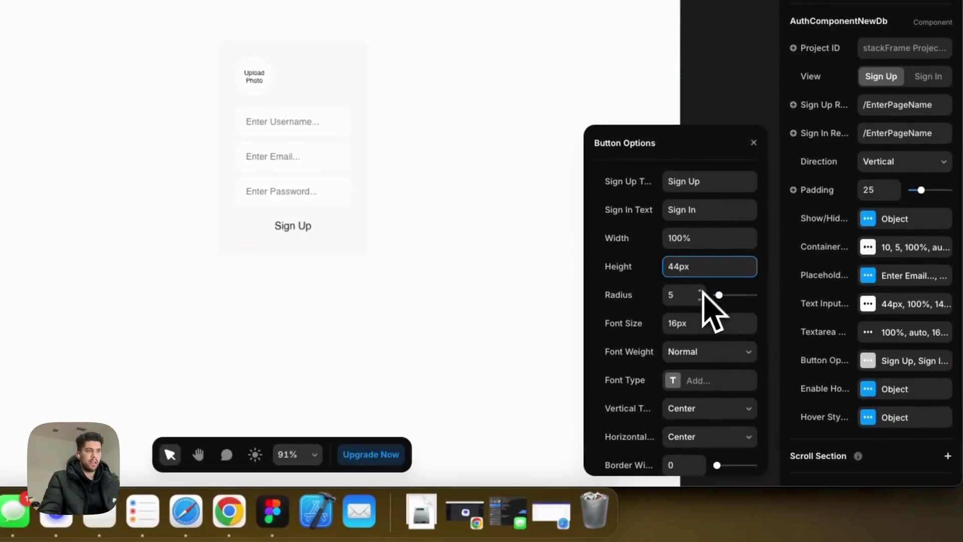
scroll(710, 321, down, 5)
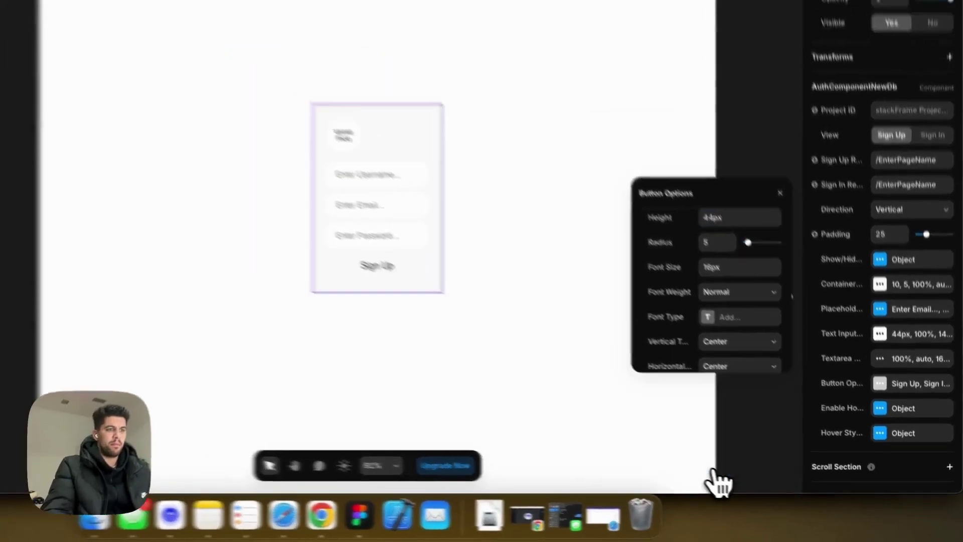
click(674, 454)
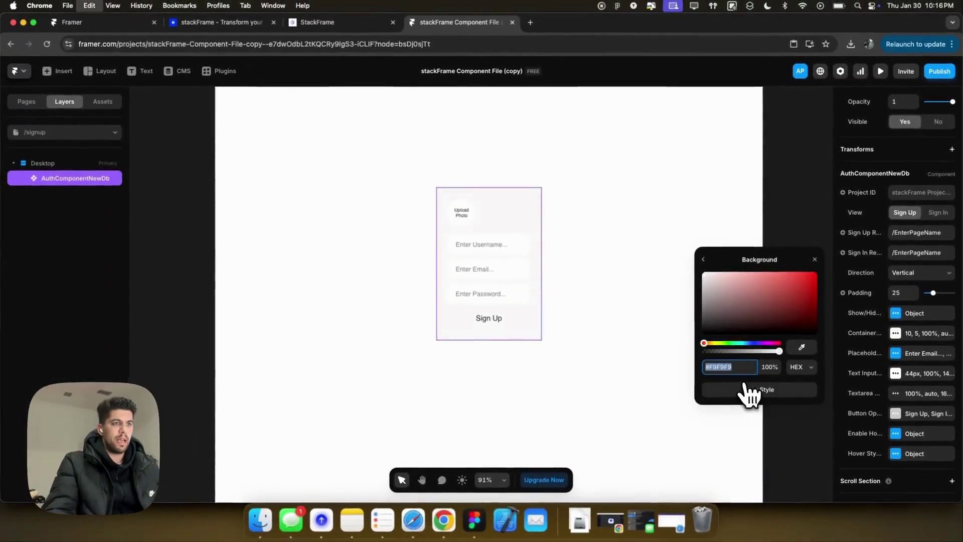
Copy the /landing Start Building button's #1247FA blue into the Sign Up button background.
click(27, 102)
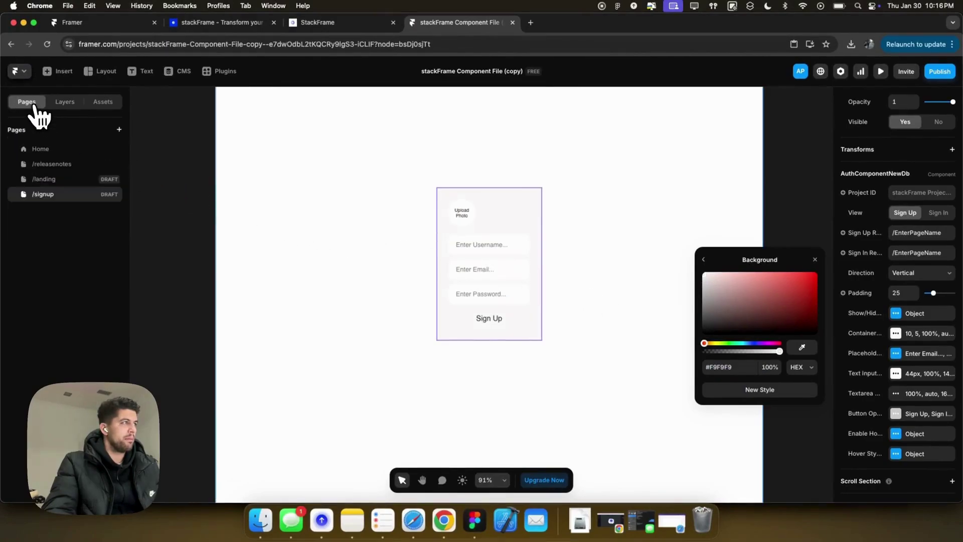
click(48, 178)
click(523, 320)
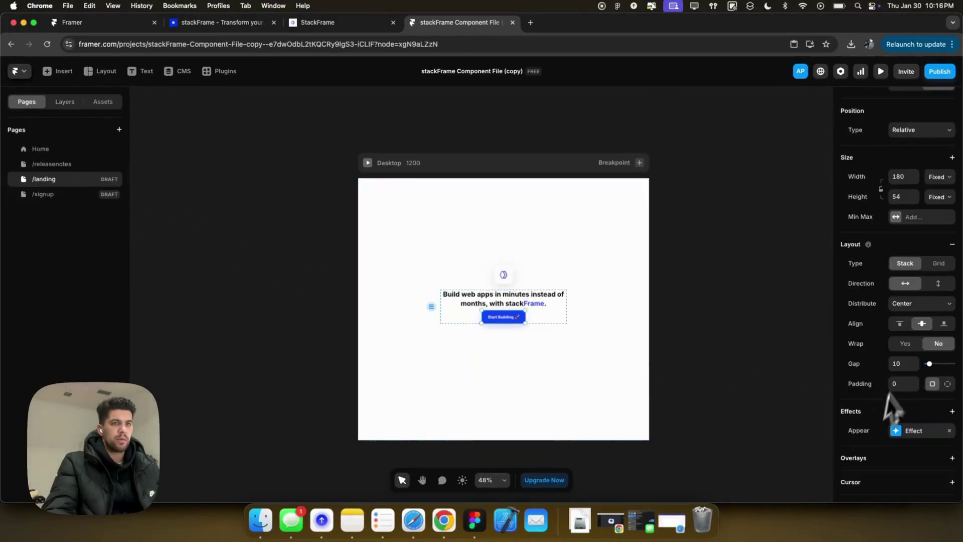
scroll(895, 339, down, 4)
click(913, 363)
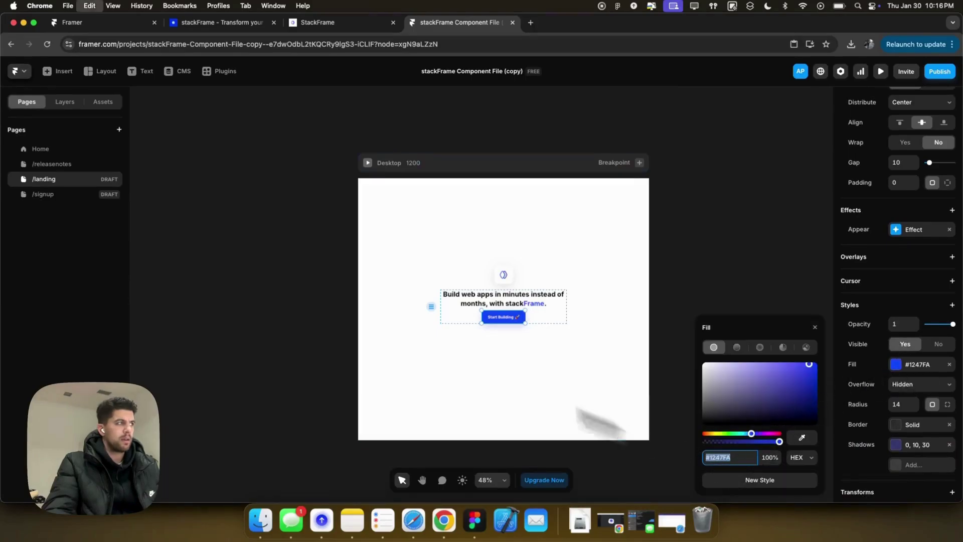
click(53, 196)
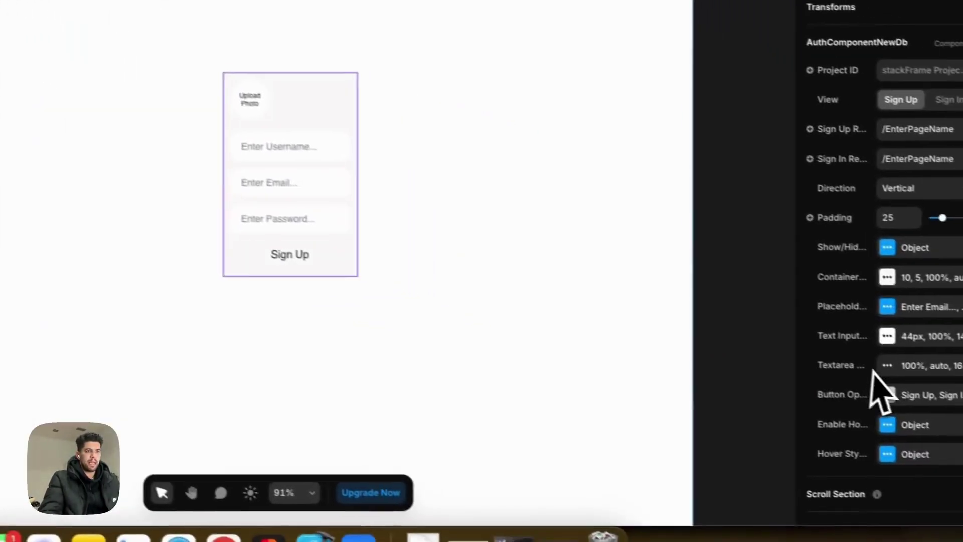
click(940, 424)
scroll(683, 426, down, 3)
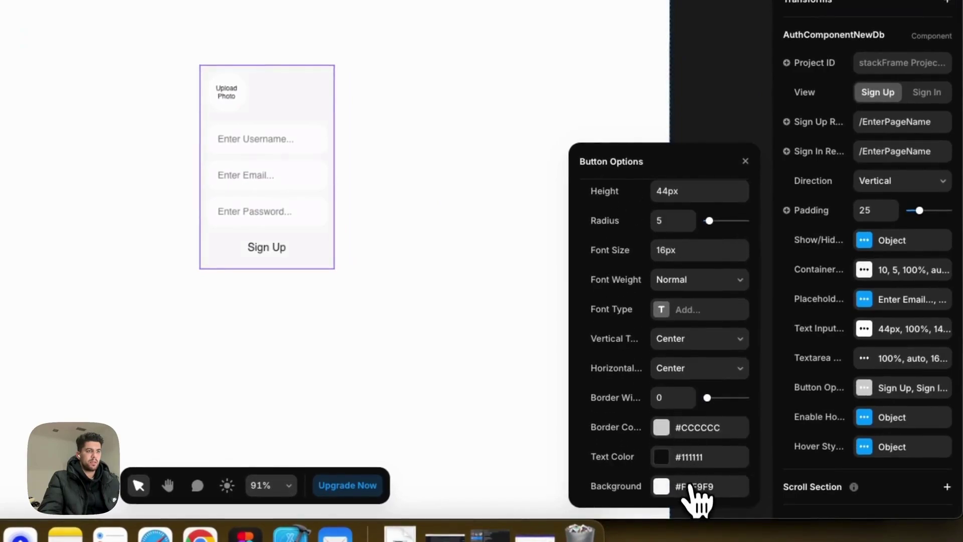
click(691, 492)
text(#1247FA)
key(Tab)
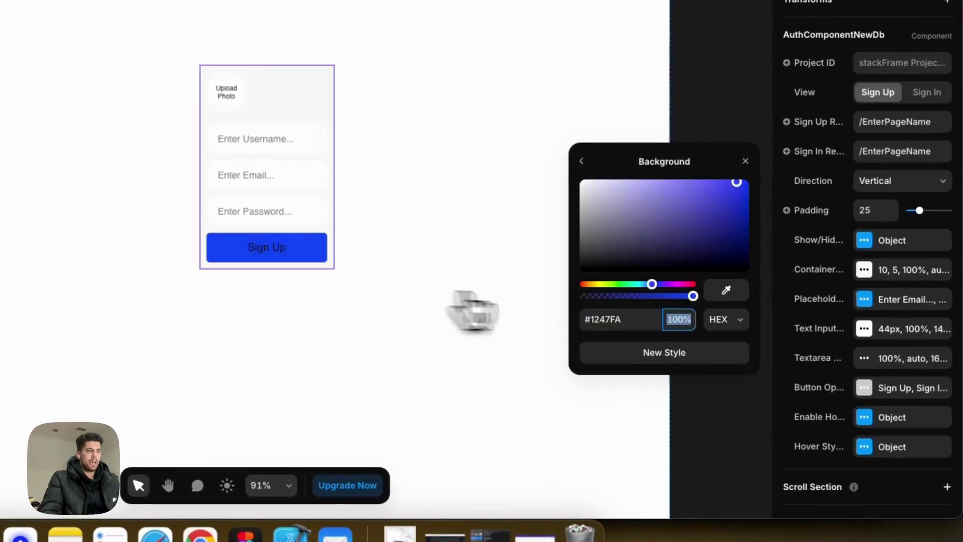
Confirm a button radius of 14 and set the button text colour to #FFFFFF.
click(582, 161)
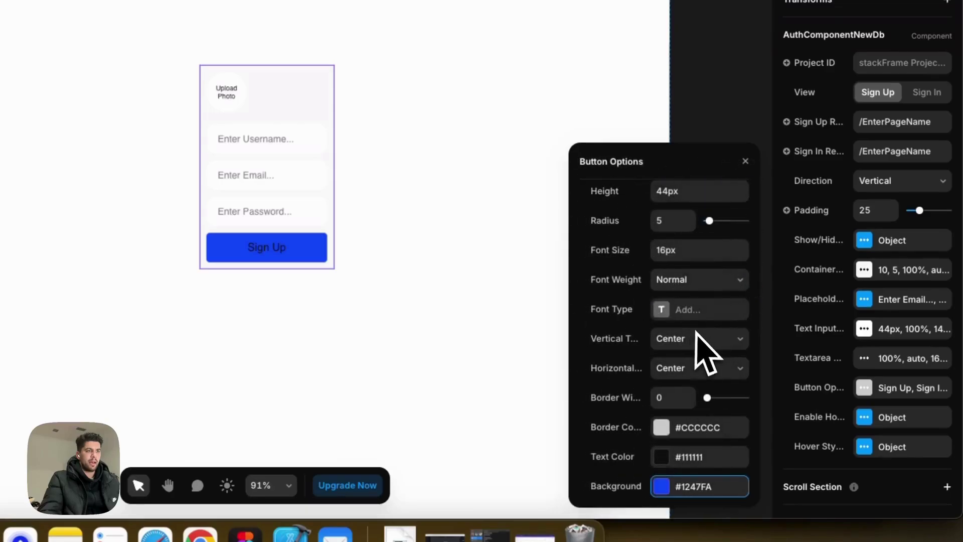
scroll(701, 339, up, 2)
key(Tab)
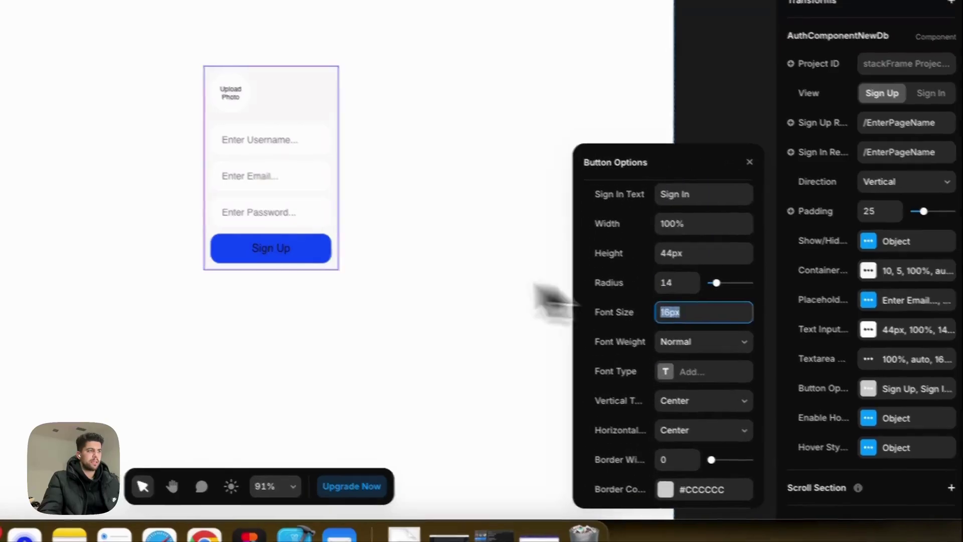
scroll(770, 419, down, 2)
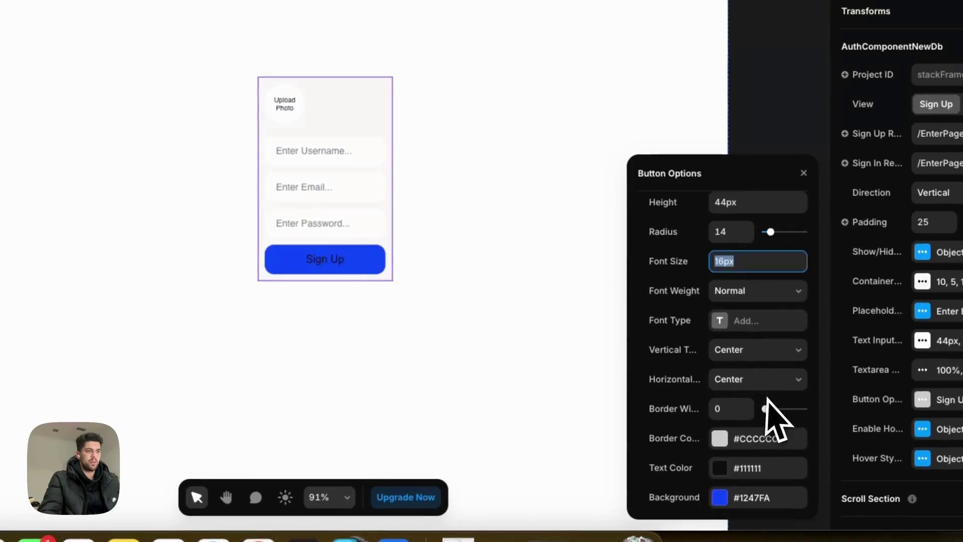
click(719, 469)
text(ffffff)
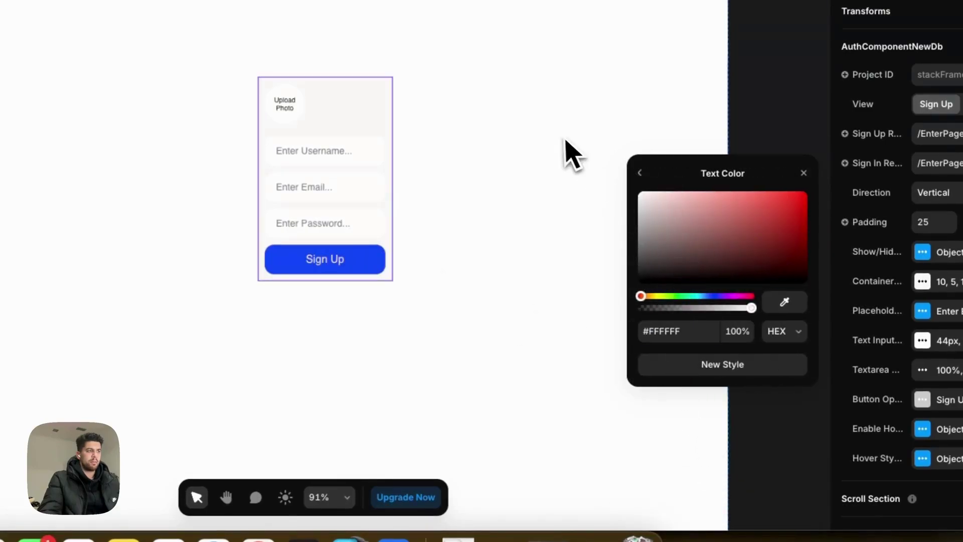
click(804, 172)
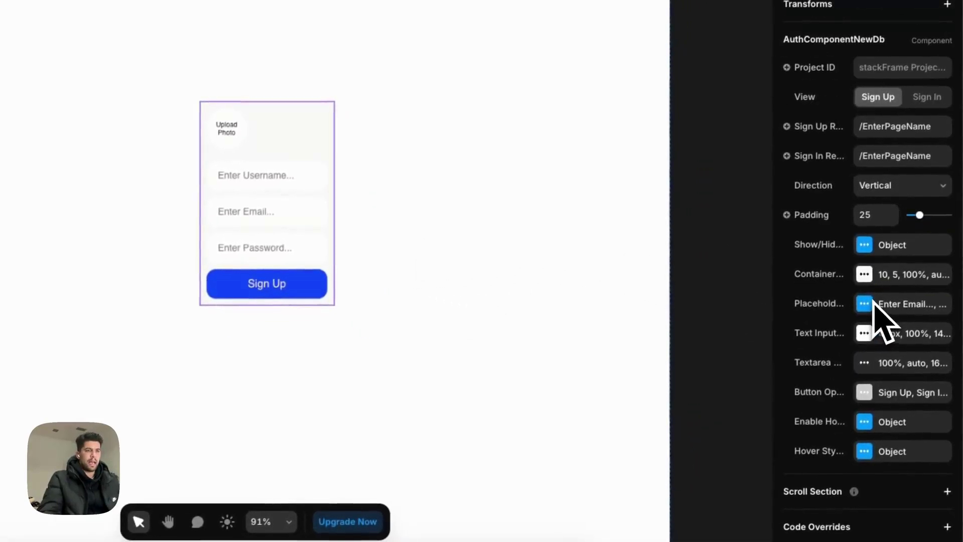
Enter a corner radius of 14 in the form's Container Options.
click(866, 307)
double_click(672, 344)
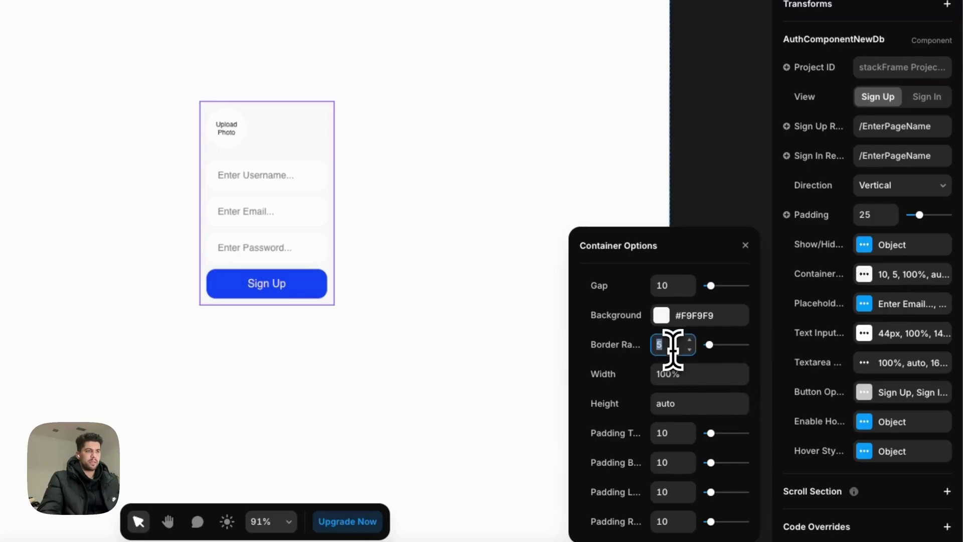
text(14)
key(Tab)
Raise the form padding to 35 and change the container corner radius to 22.
double_click(878, 266)
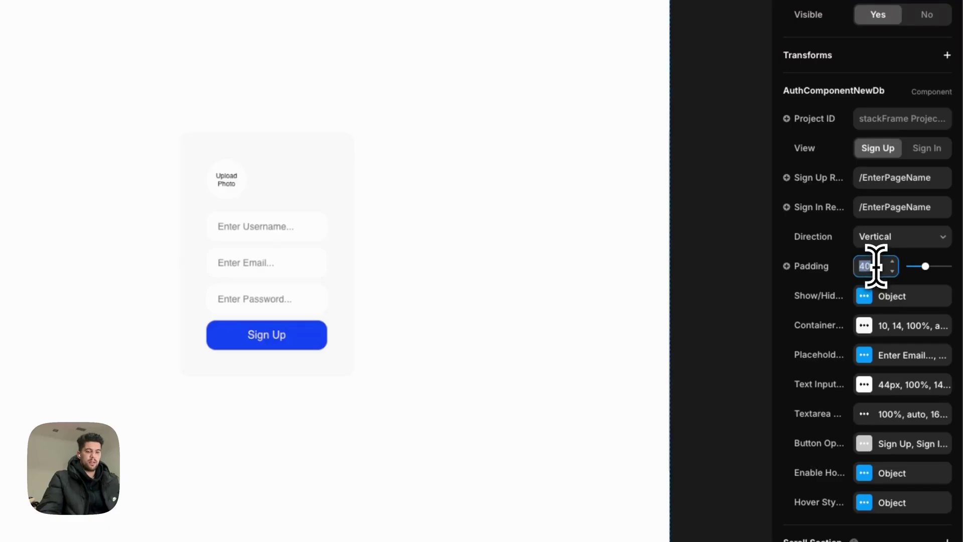
text(35)
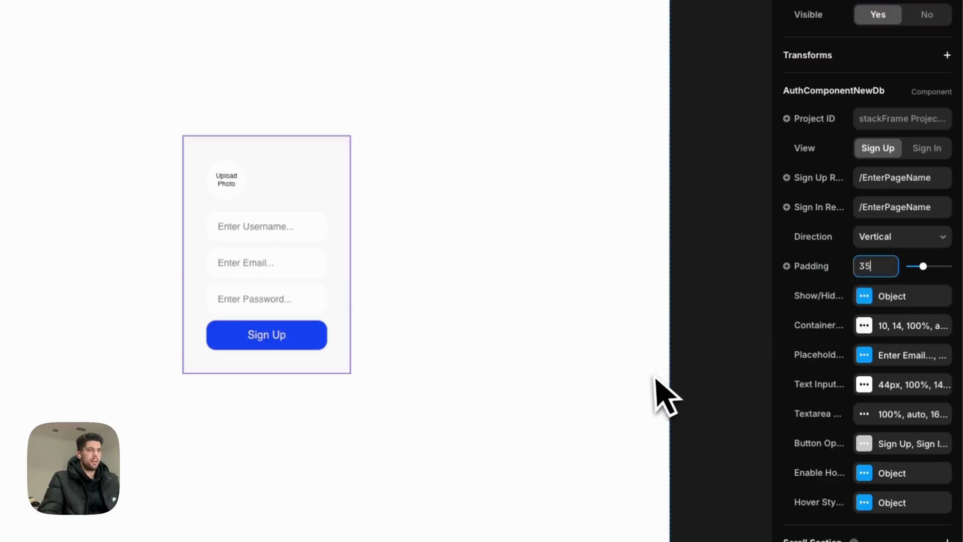
click(864, 296)
click(868, 321)
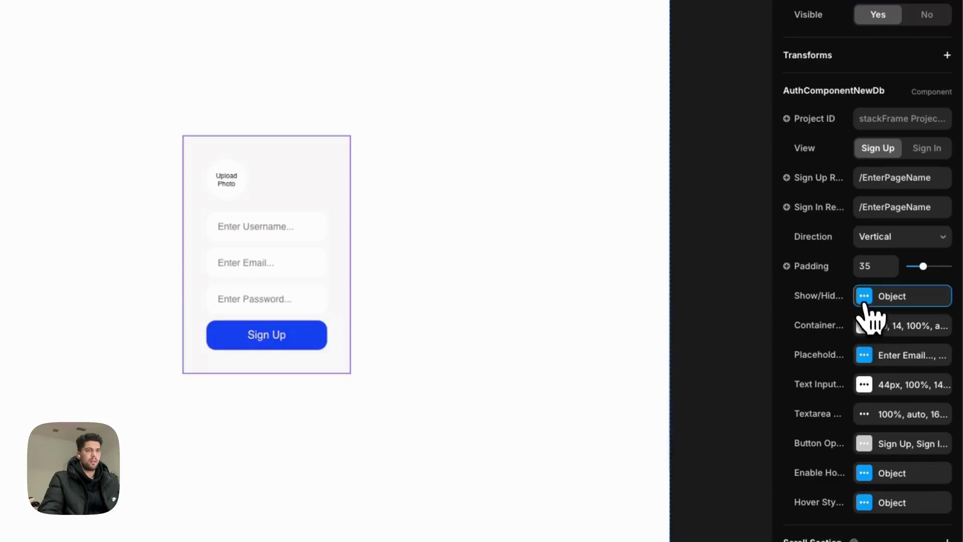
click(863, 325)
double_click(670, 396)
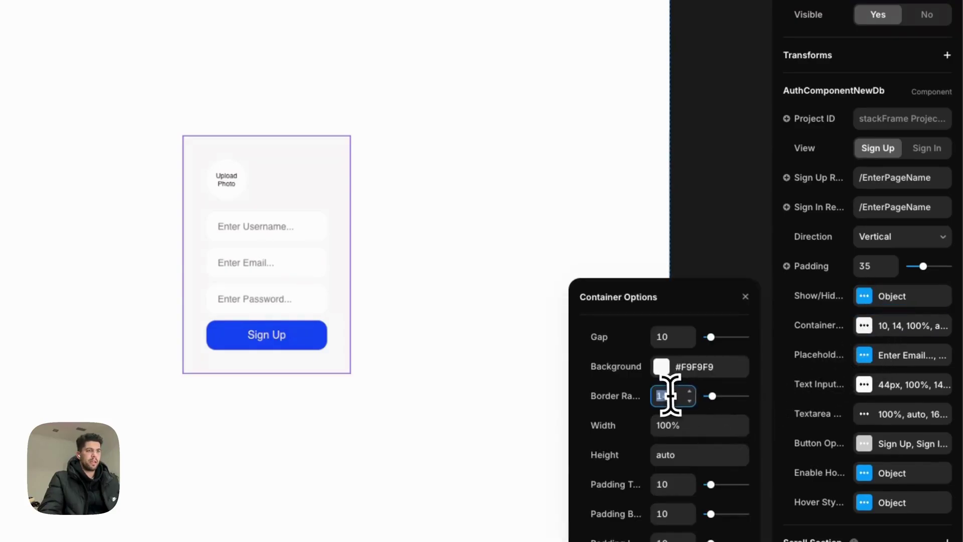
click(533, 155)
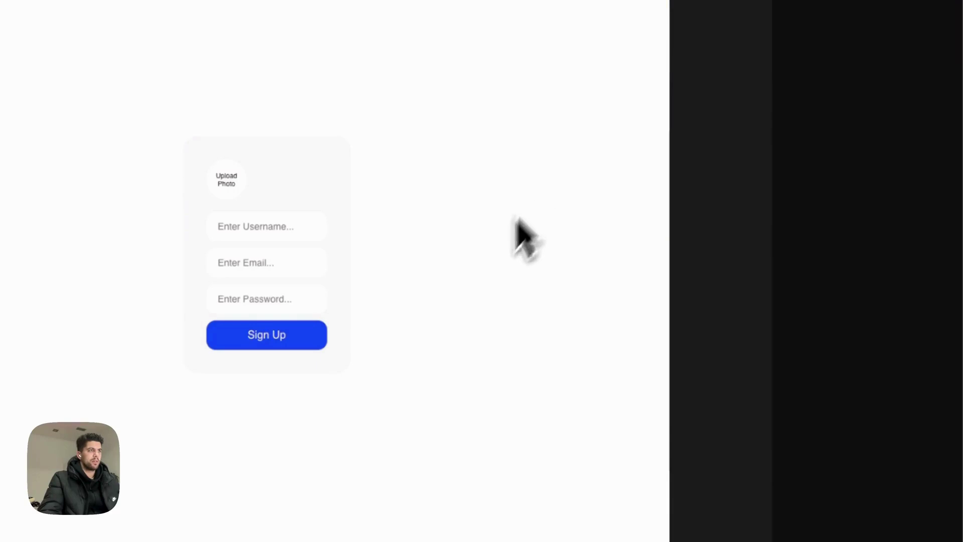
click(349, 185)
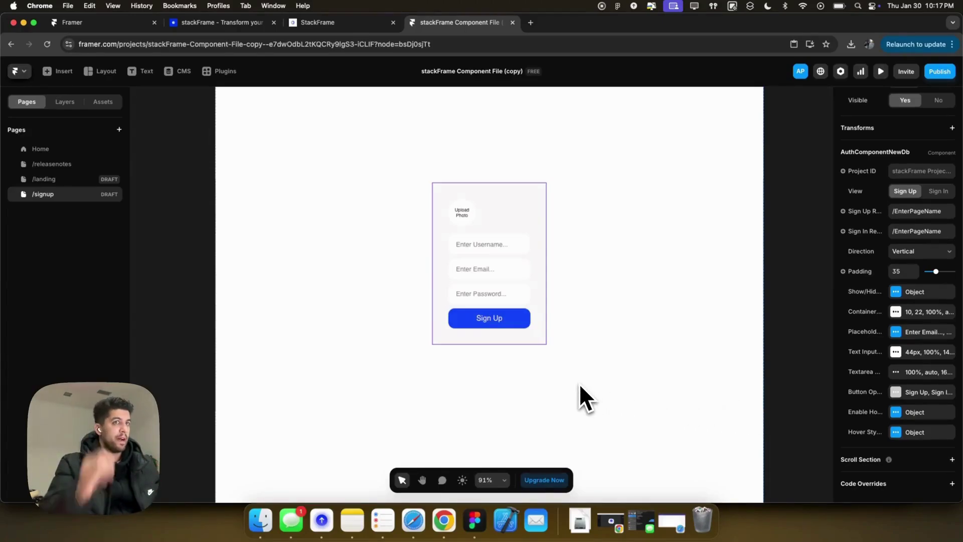
scroll(936, 273, up, 8)
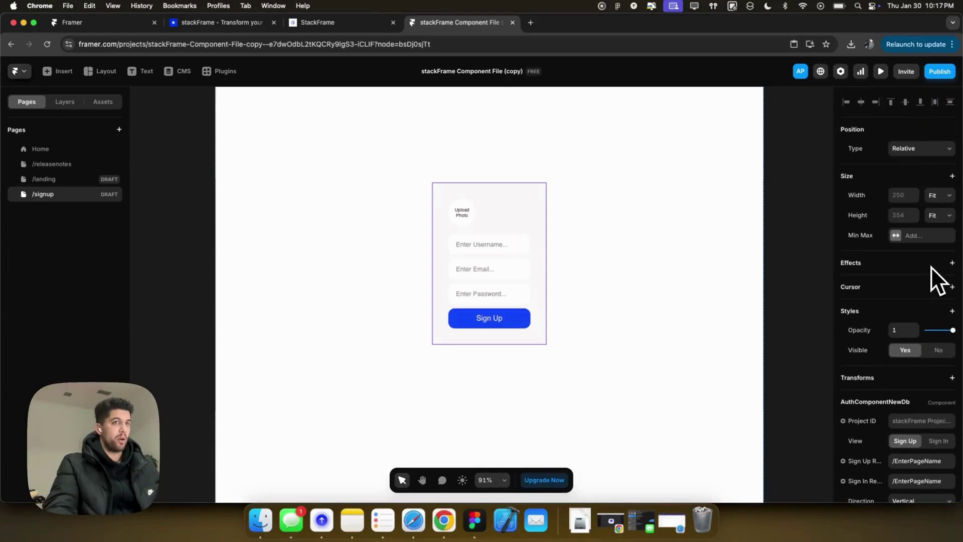
Wrap the sign-up form component in a new frame.
right_click(519, 225)
click(577, 459)
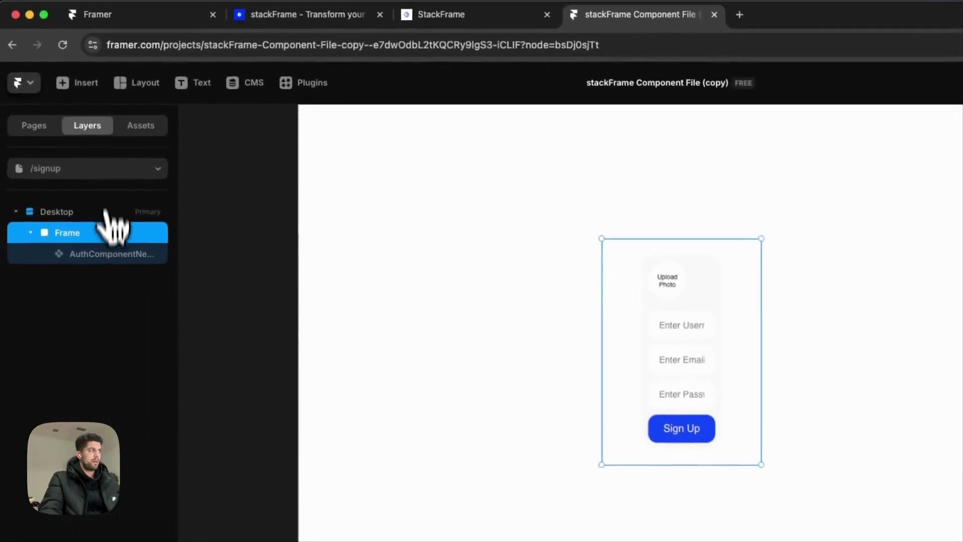
key(Return)
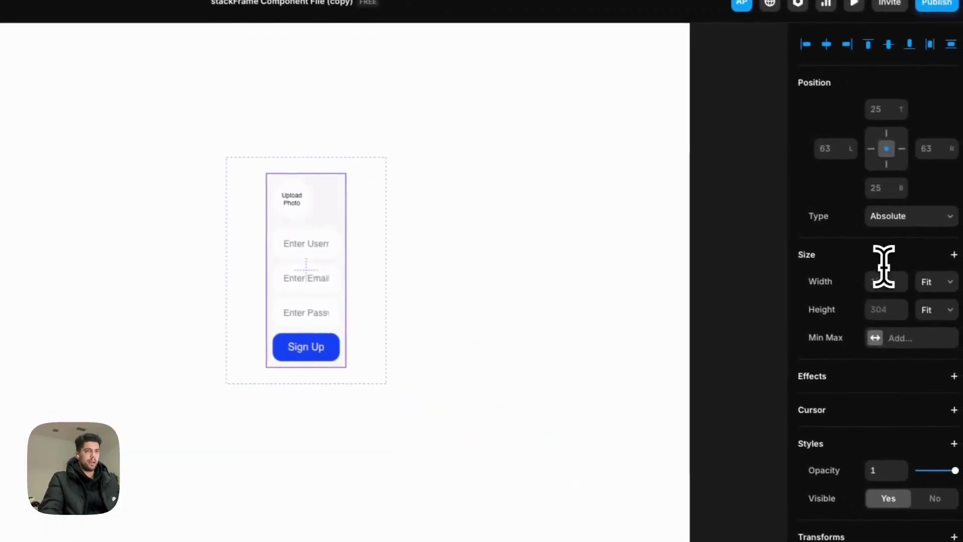
Make the form 100% width and height and its container height 100%.
click(882, 275)
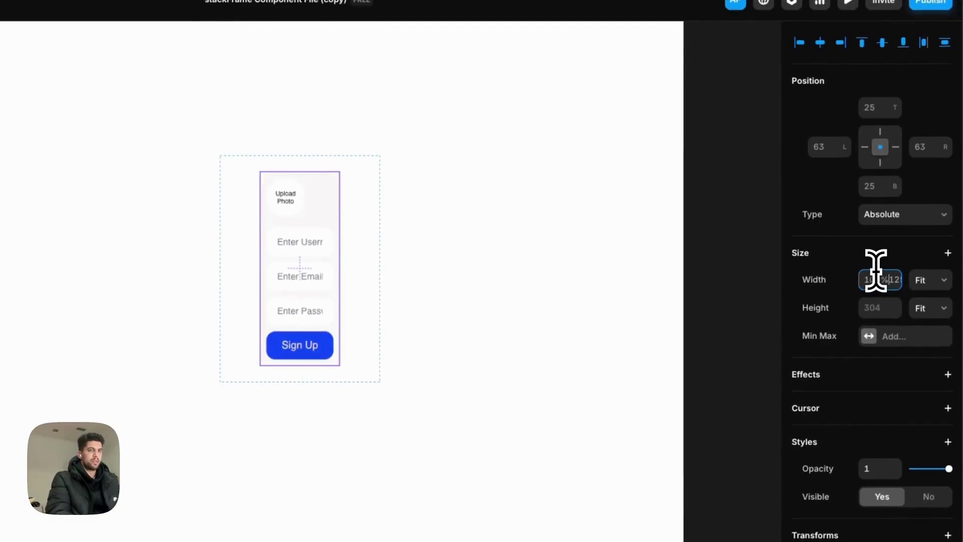
text(100%)
key(Return)
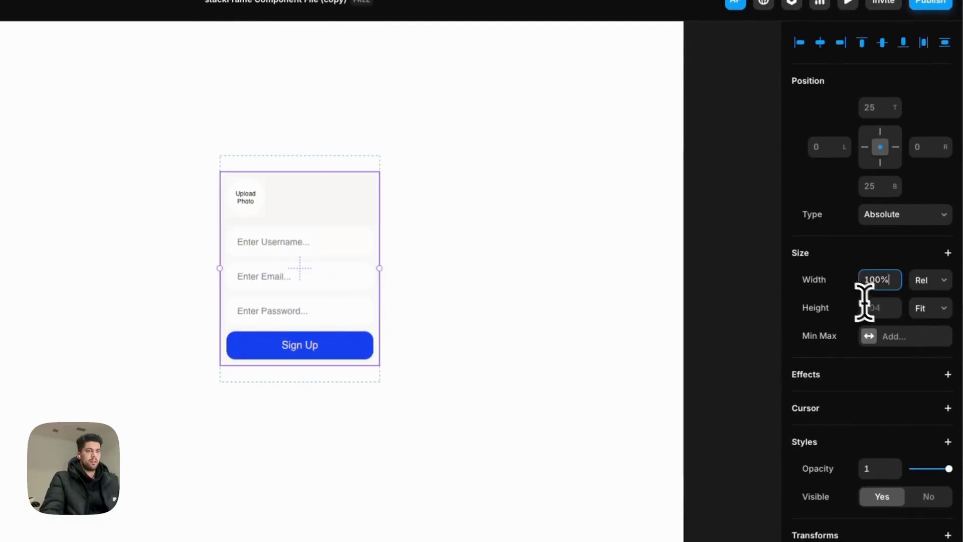
click(879, 307)
text(100)
key(Return)
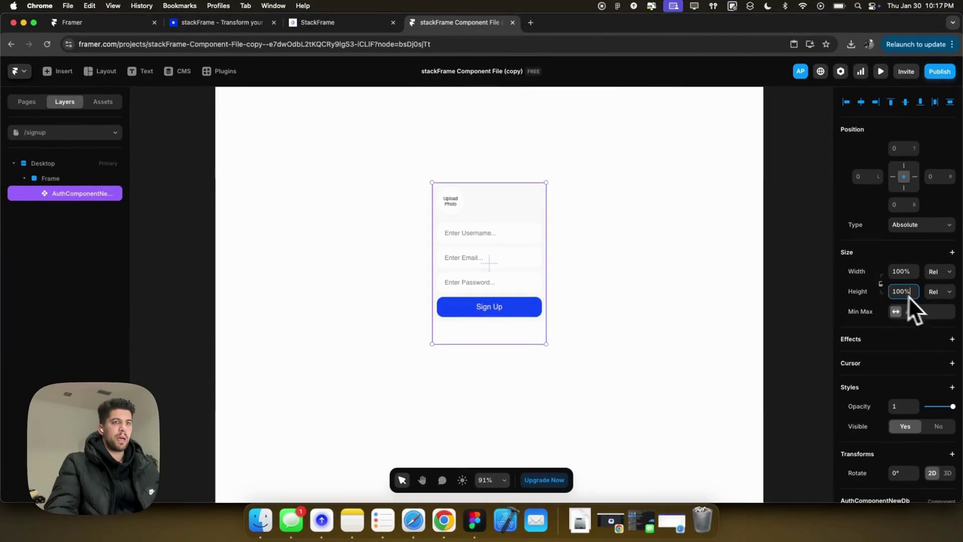
scroll(886, 303, down, 6)
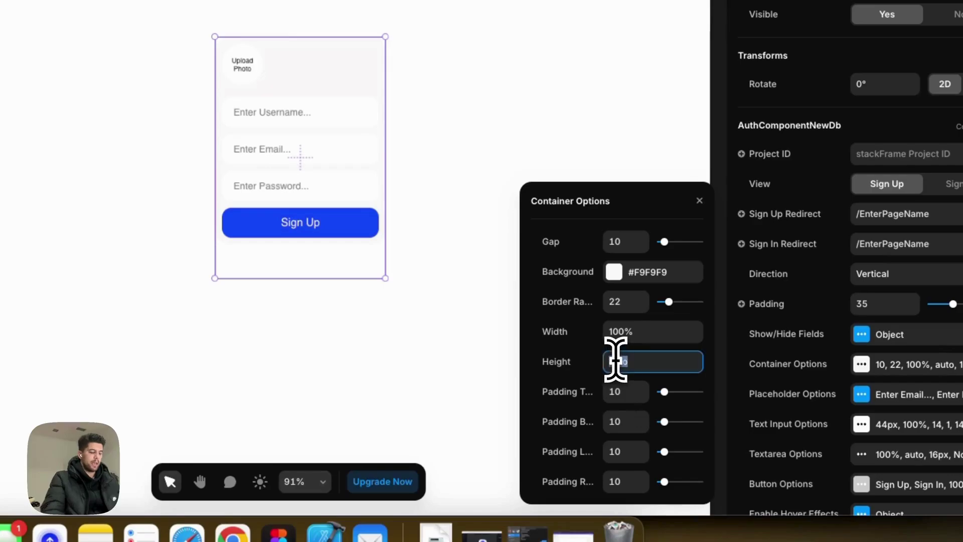
text(0%)
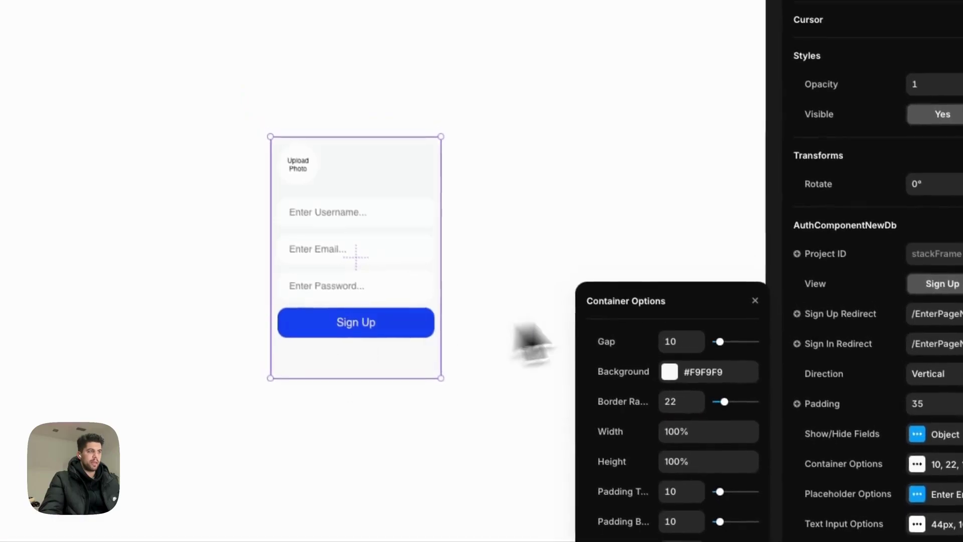
click(699, 200)
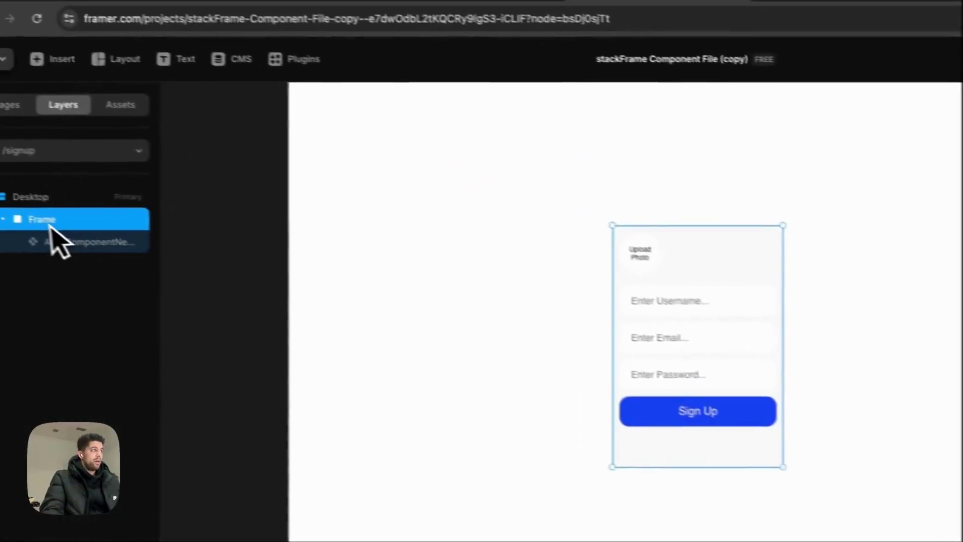
Rename the new frame layer to 'Auth Auth Component'.
double_click(52, 226)
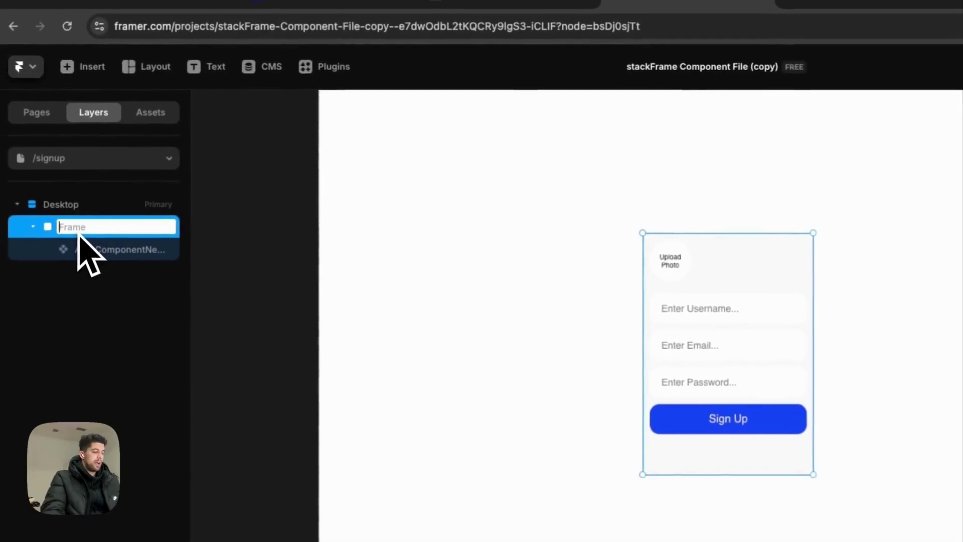
text(Auth)
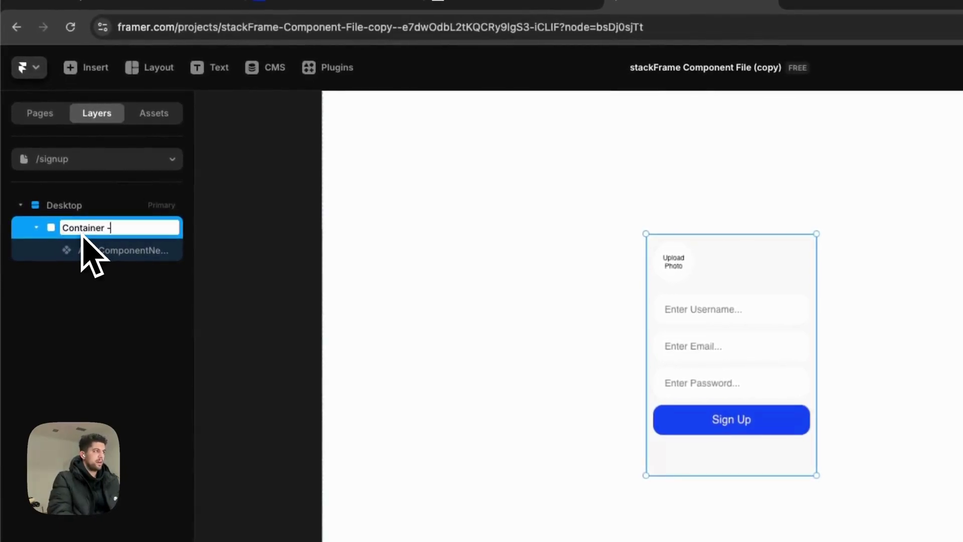
text( Auth Component)
key(Return)
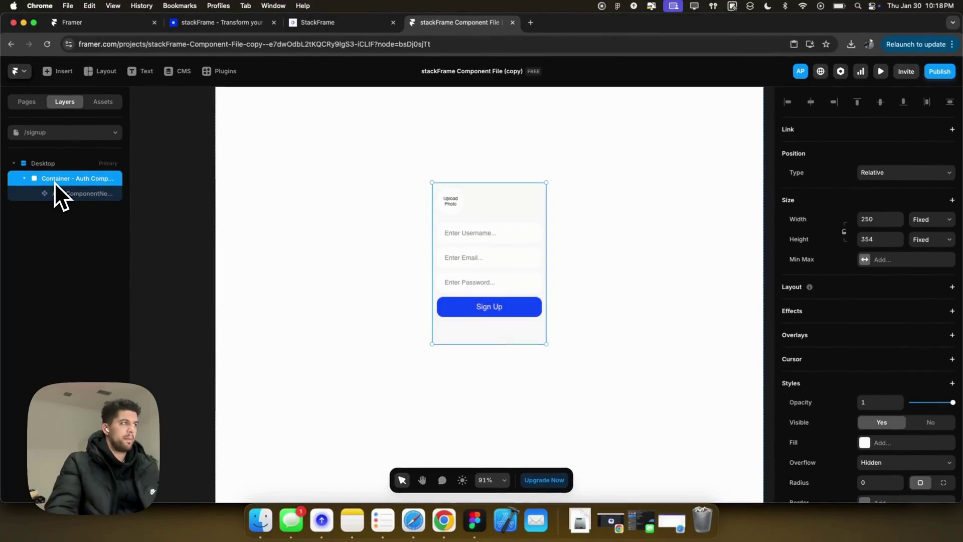
Add a solid border to the frame around the sign-up form.
scroll(853, 405, down, 4)
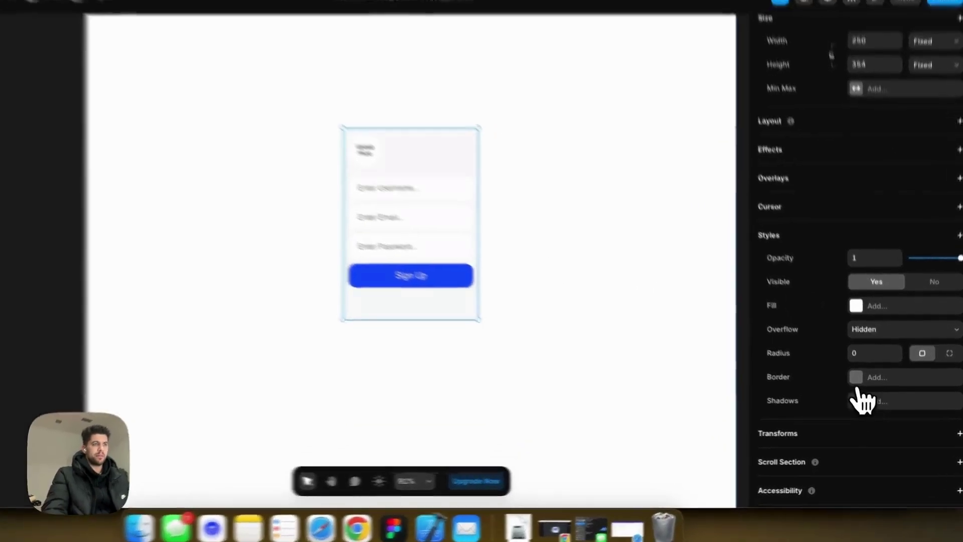
click(859, 381)
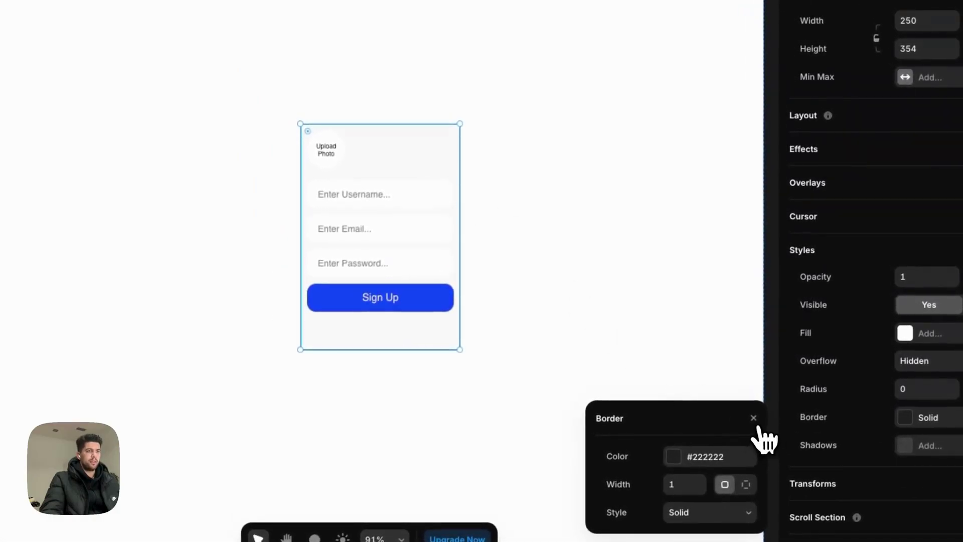
click(753, 418)
click(703, 343)
click(383, 155)
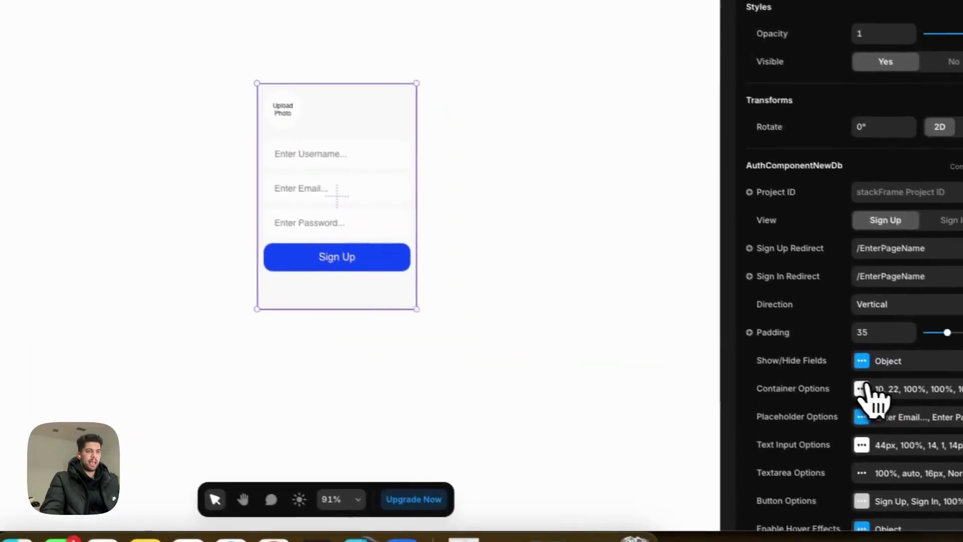
click(861, 388)
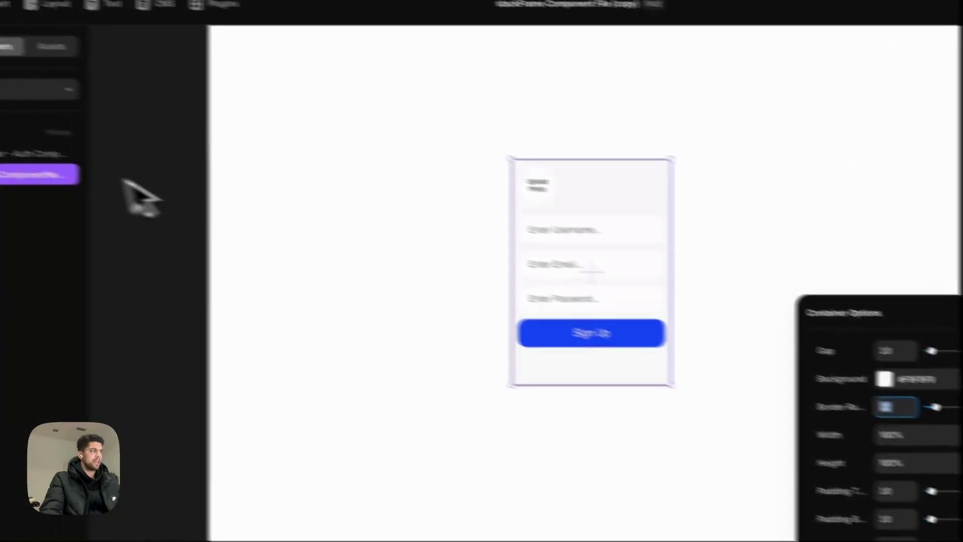
Give the outer frame a corner radius of 22 and visible overflow.
click(65, 162)
click(889, 349)
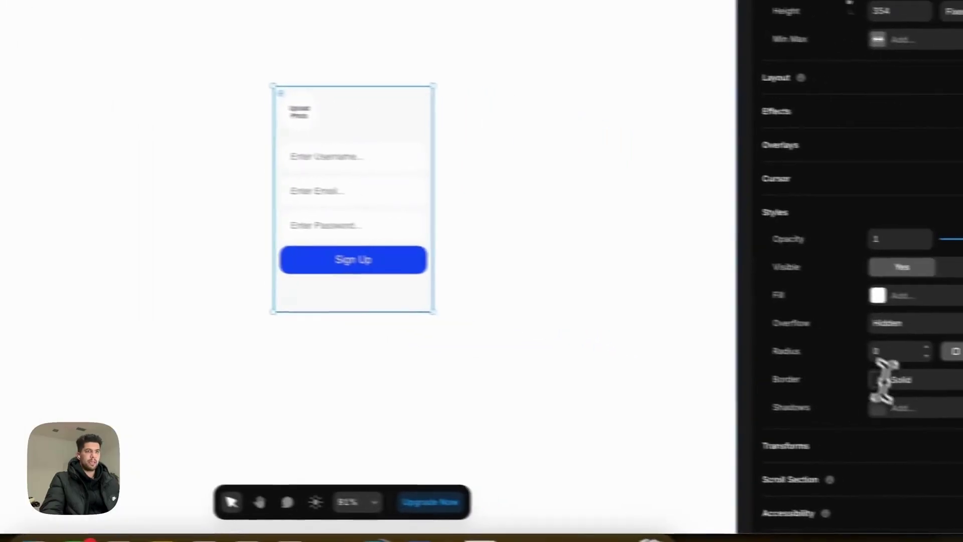
click(864, 385)
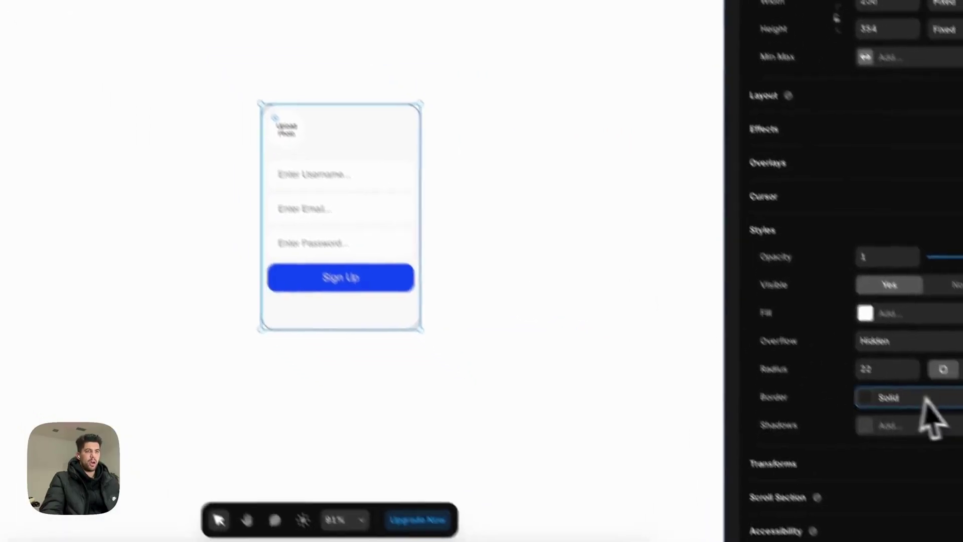
click(890, 342)
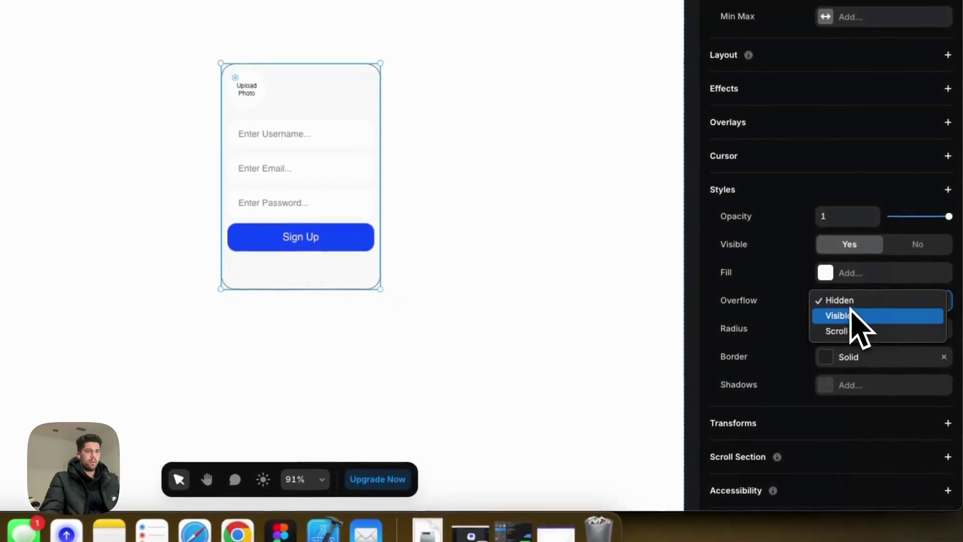
click(850, 316)
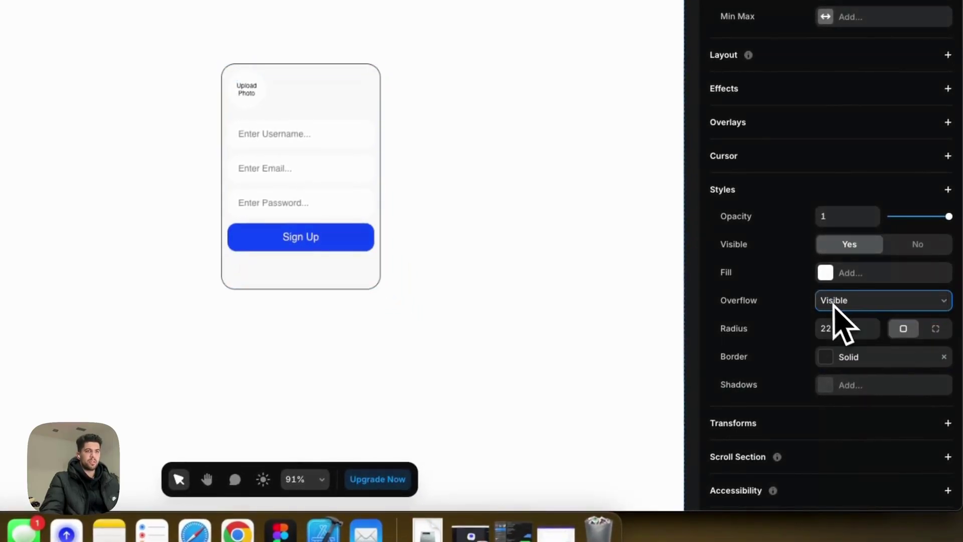
Make the card border 2 px thick in light grey #D6D6D6.
click(832, 377)
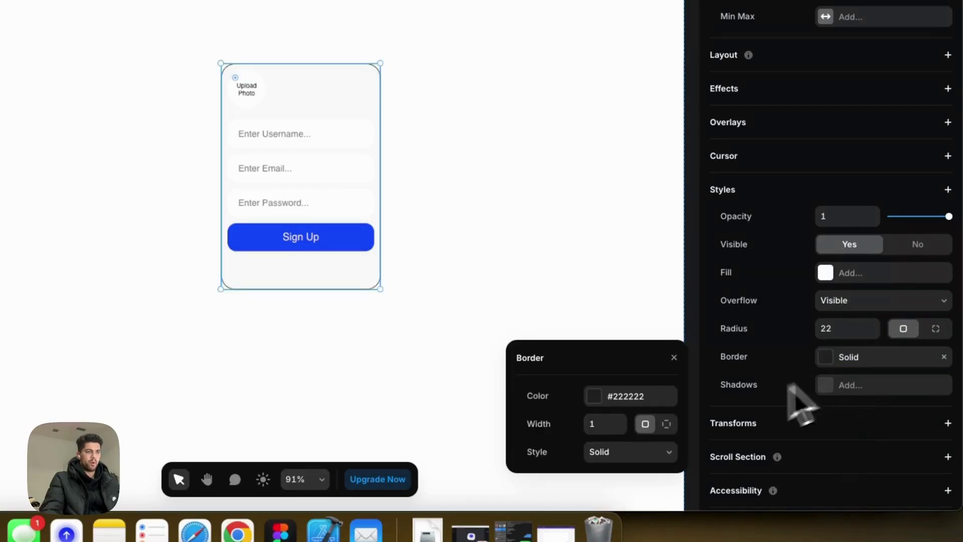
text(2)
key(Tab)
click(602, 397)
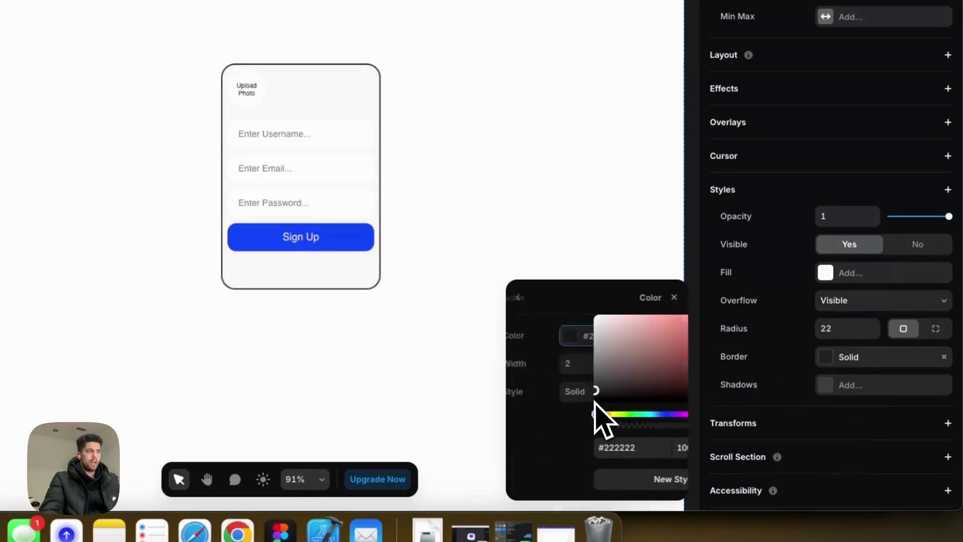
click(519, 364)
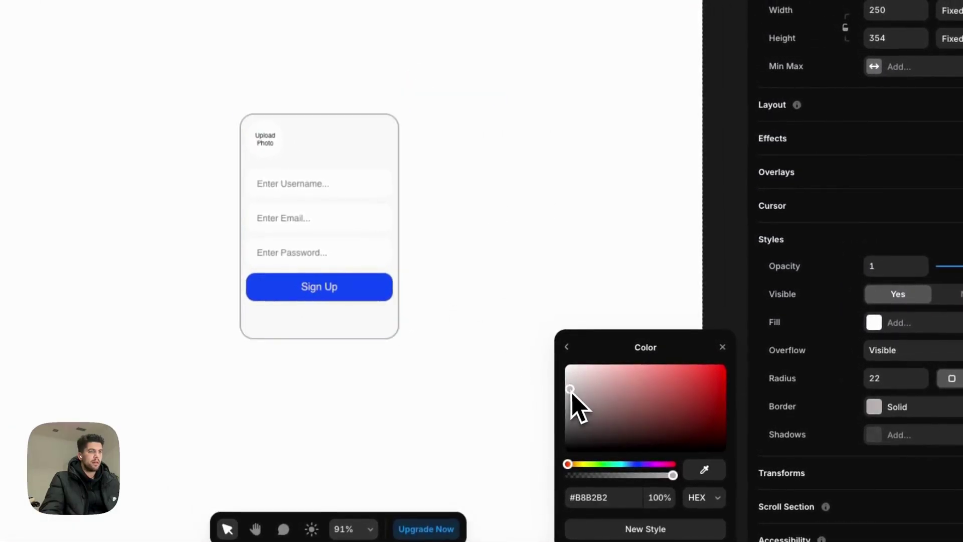
Change the AuthComponentNewDb container's top padding from 10 to 30, then reselect the card.
click(722, 346)
click(369, 209)
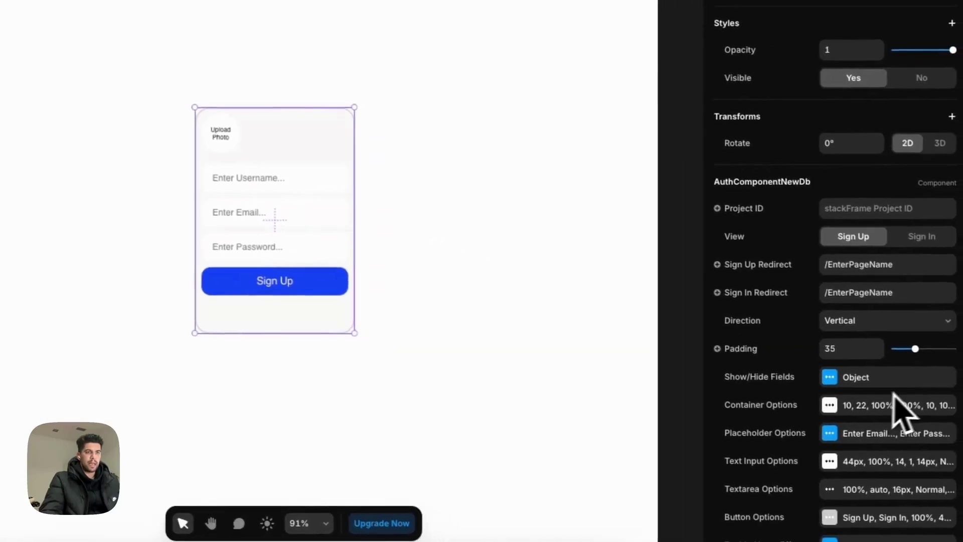
scroll(894, 394, down, 3)
click(825, 292)
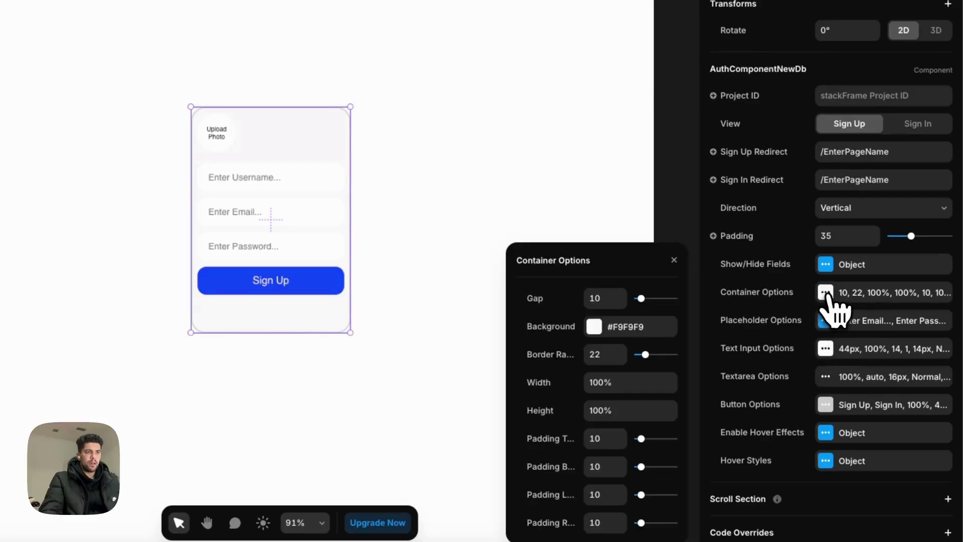
click(624, 446)
text(30p)
key(BackSpace)
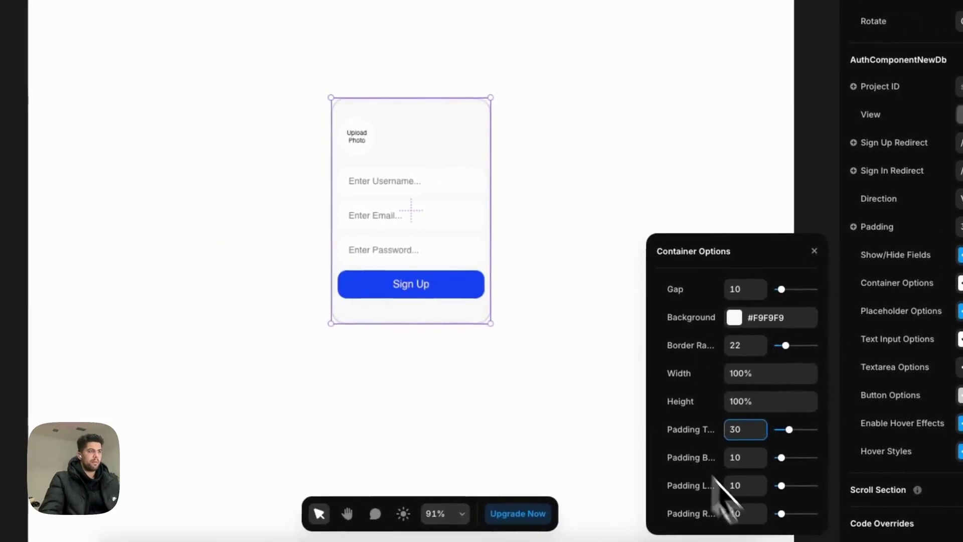
click(428, 237)
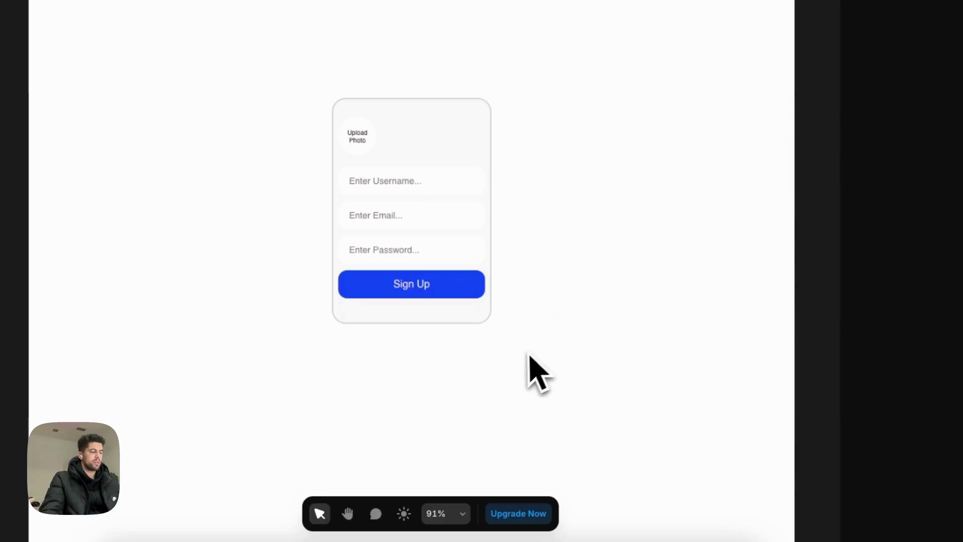
click(442, 314)
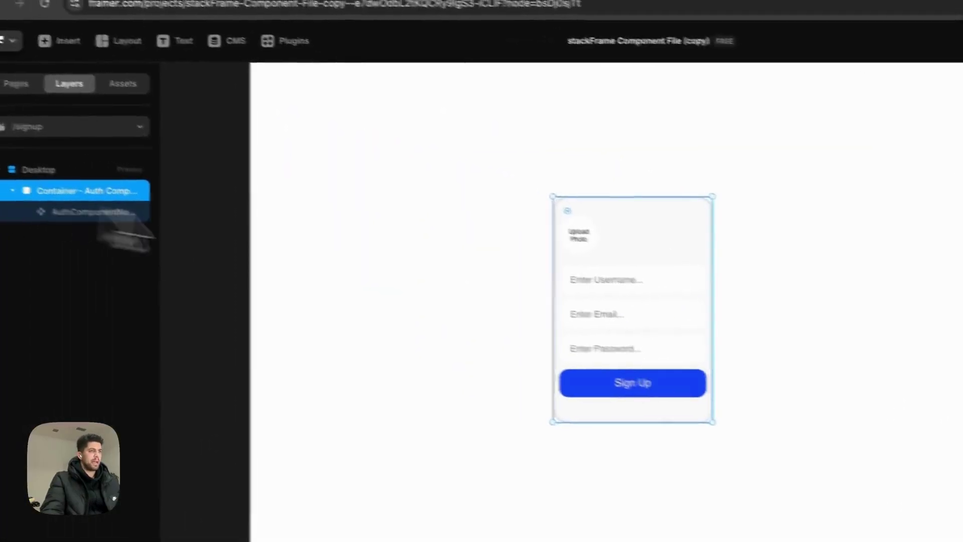
Give the card a drop shadow with Y 15, blur 50, colour #7D7D7D at 25%.
click(833, 366)
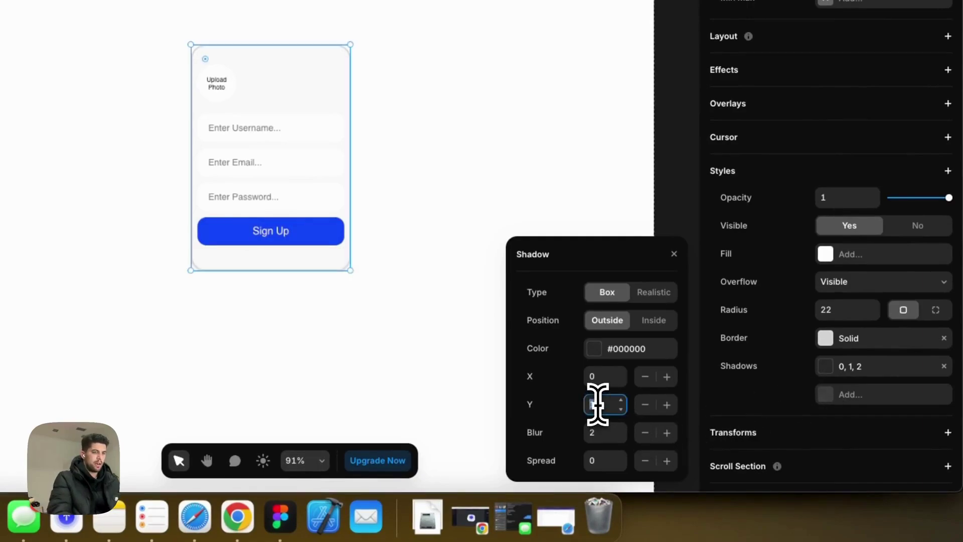
key(Tab)
text(540)
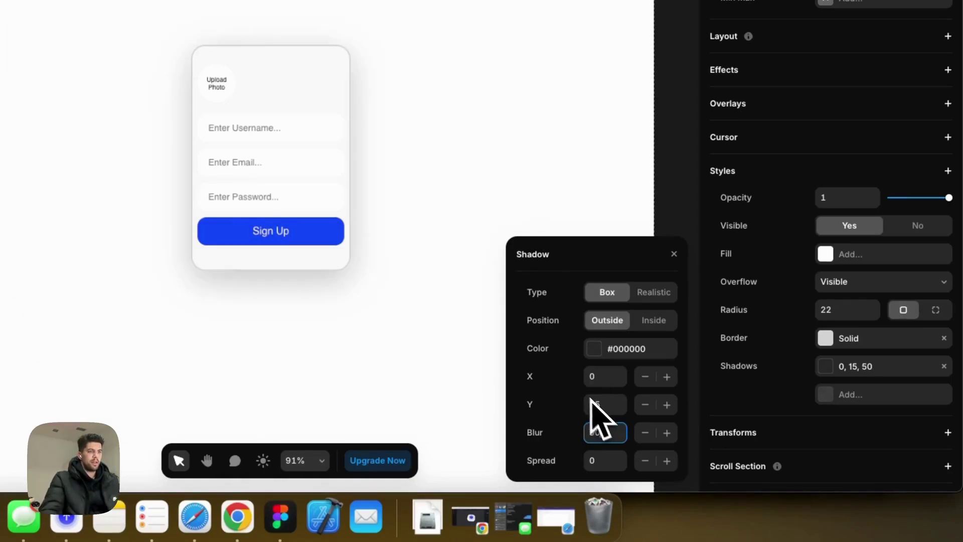
click(599, 351)
drag(555, 355, 529, 326)
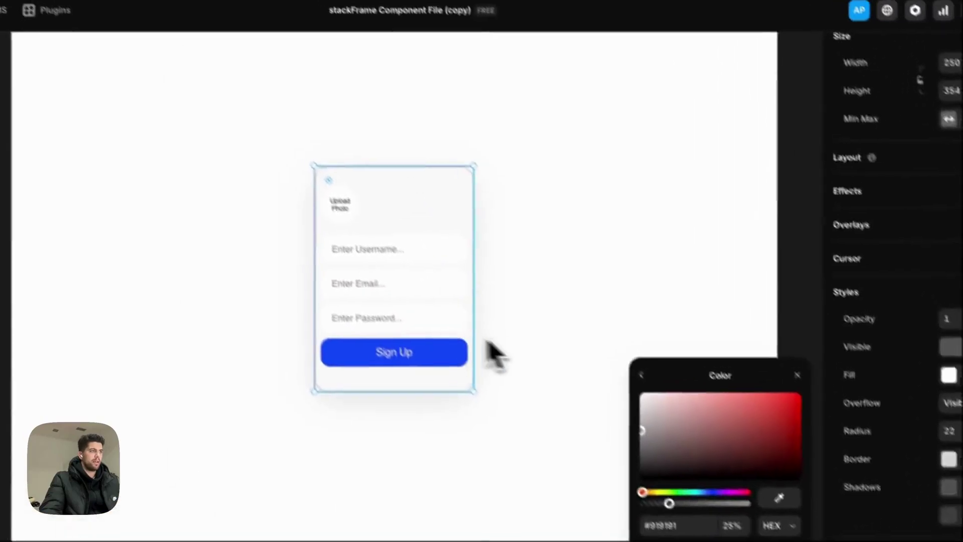
key(super+p)
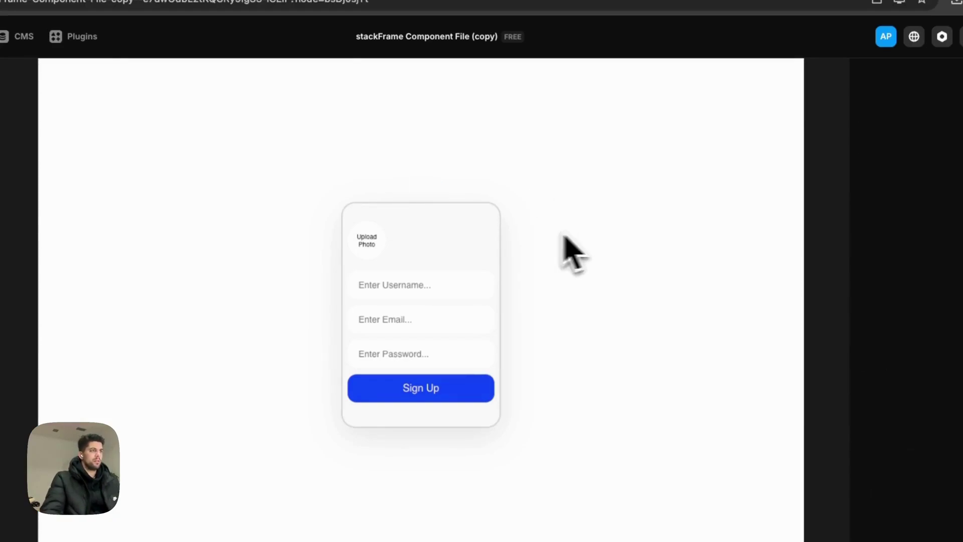
Make the Sign Up heading colour #222222 with a 22 px text size.
click(432, 191)
scroll(912, 454, down, 5)
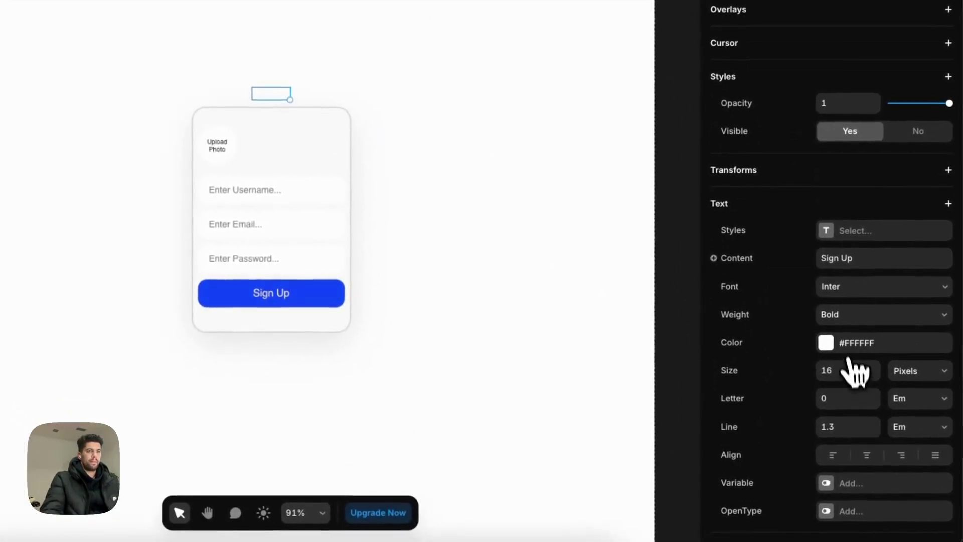
click(830, 358)
key(Tab)
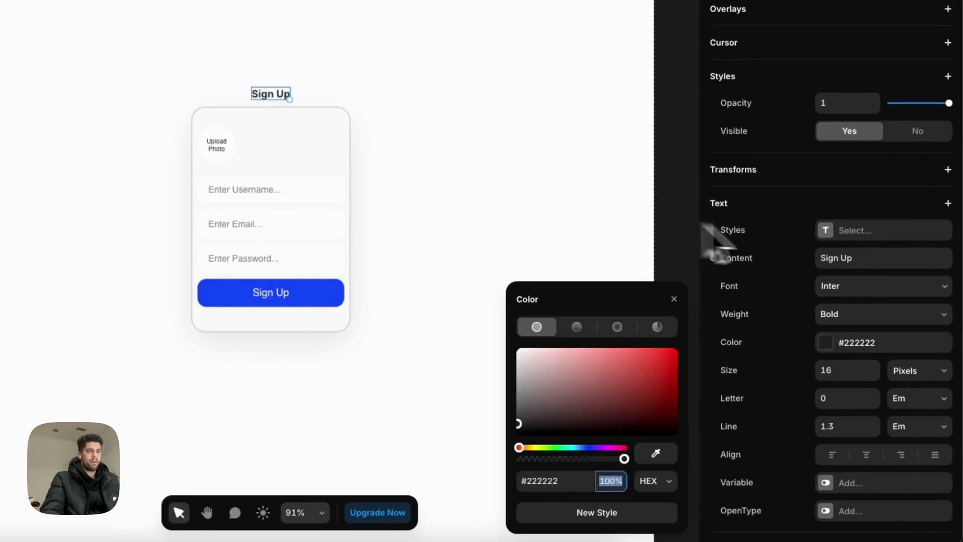
click(846, 372)
text(2)
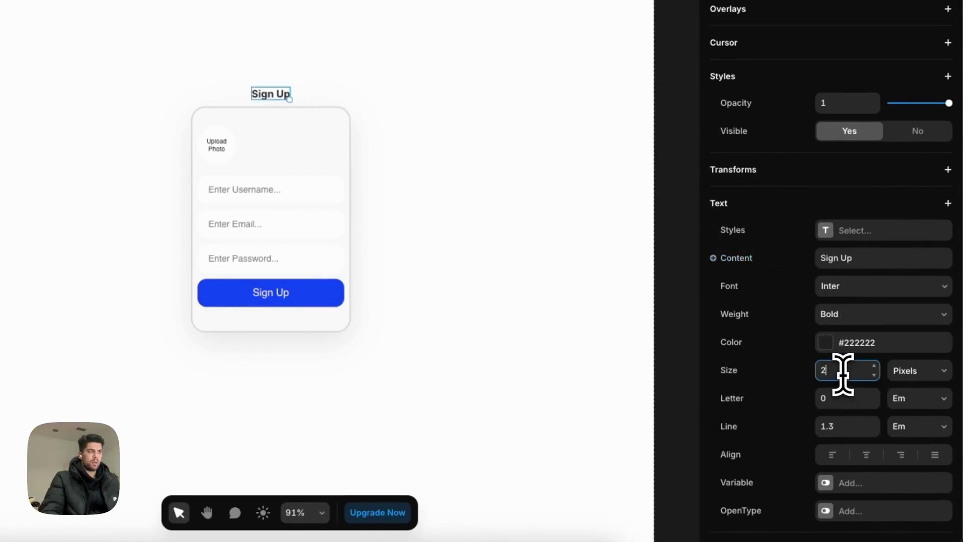
text(2)
click(420, 69)
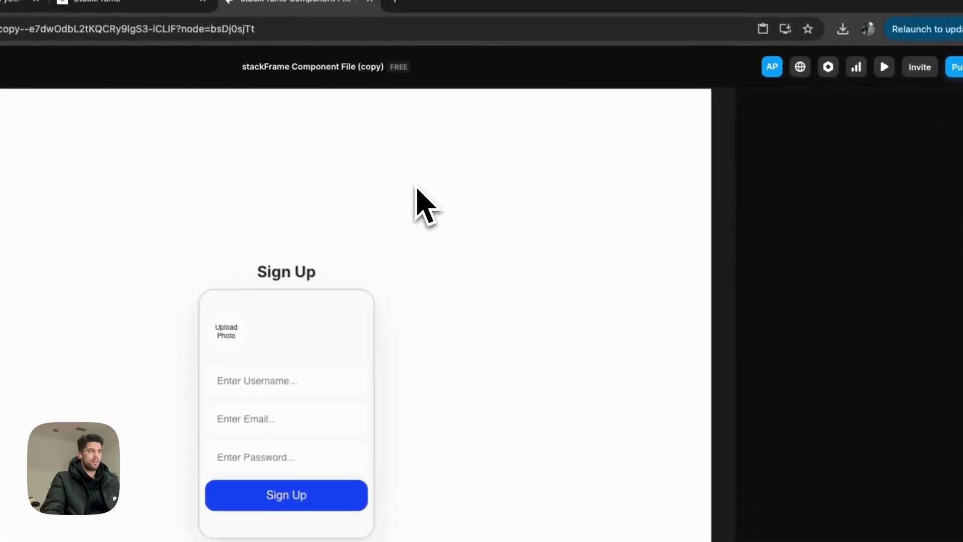
Set the gap of the Desktop page frame to 25.
scroll(420, 190, down, 3)
click(368, 103)
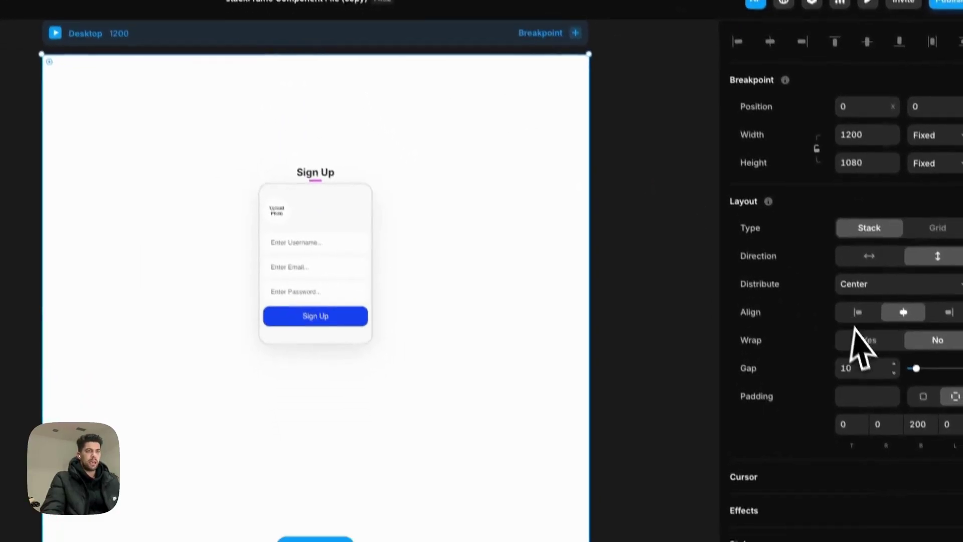
click(855, 368)
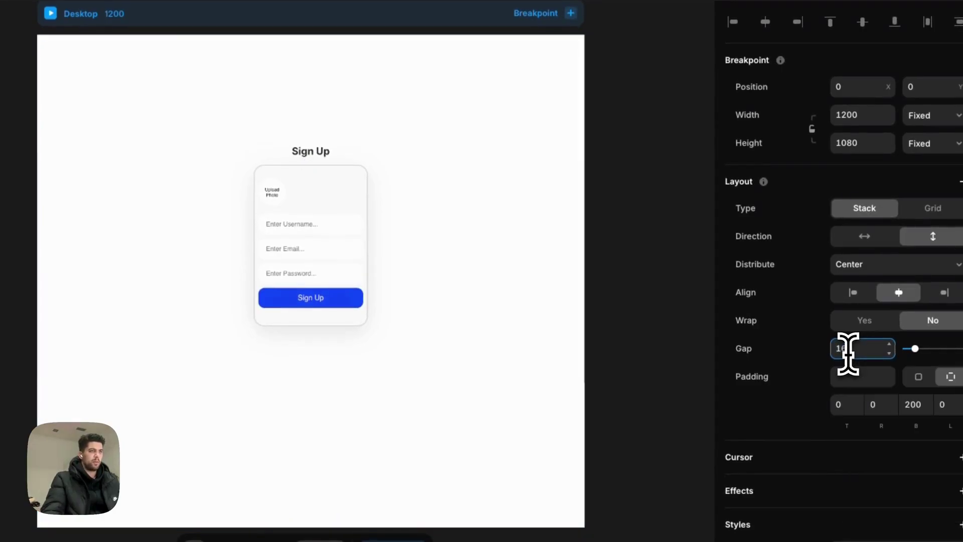
text(25)
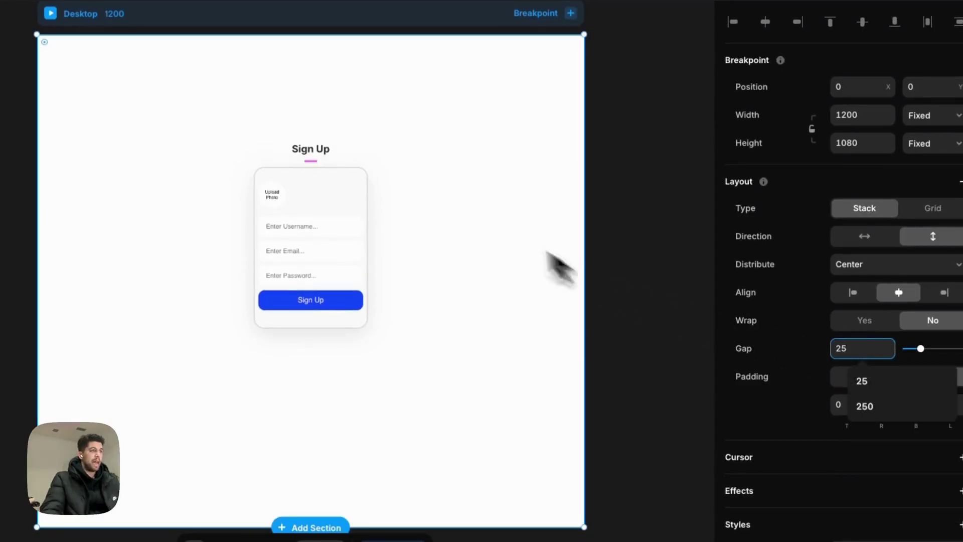
click(361, 238)
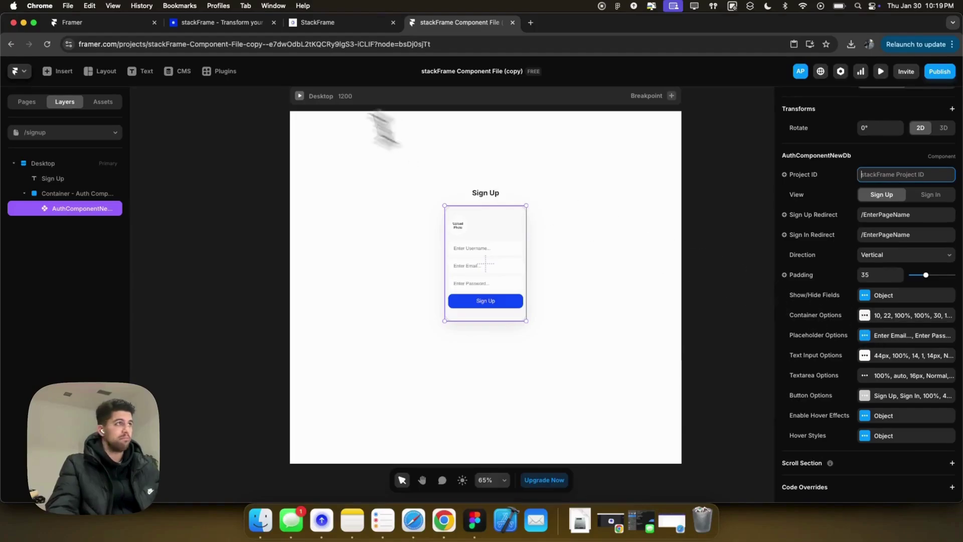
Copy the project ID from the StackFrame project setup page.
click(321, 22)
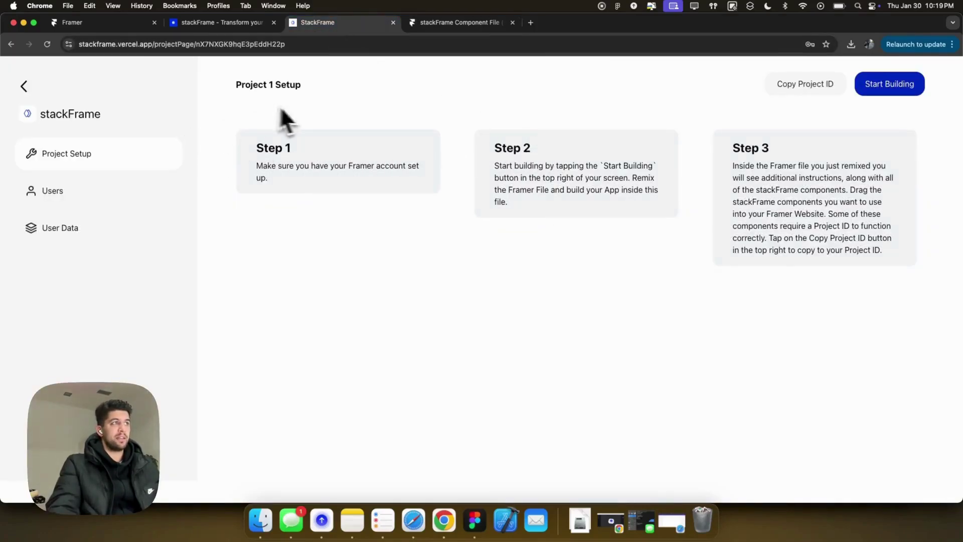
click(787, 99)
click(566, 108)
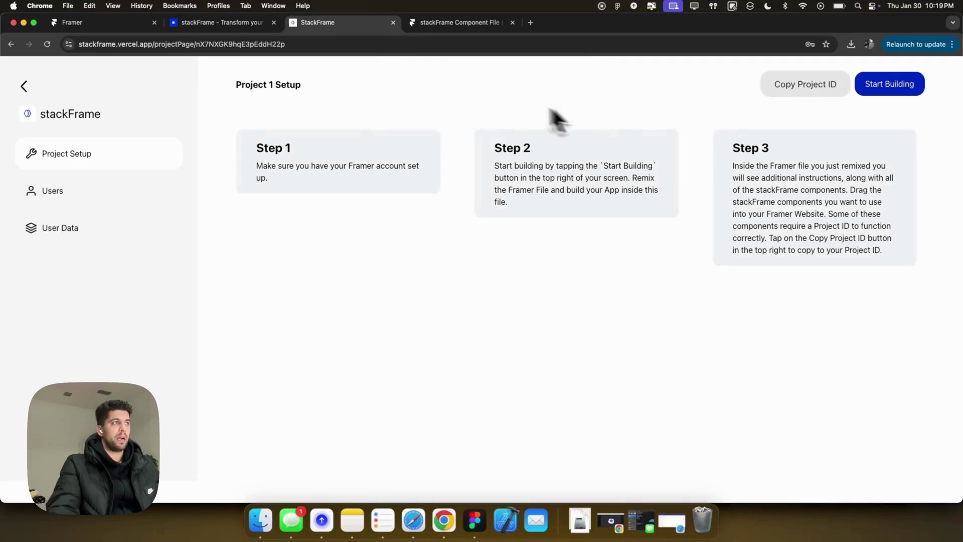
click(474, 26)
Paste the project ID into the auth component, undraft /signup and publish the site update.
click(897, 174)
key(super+v)
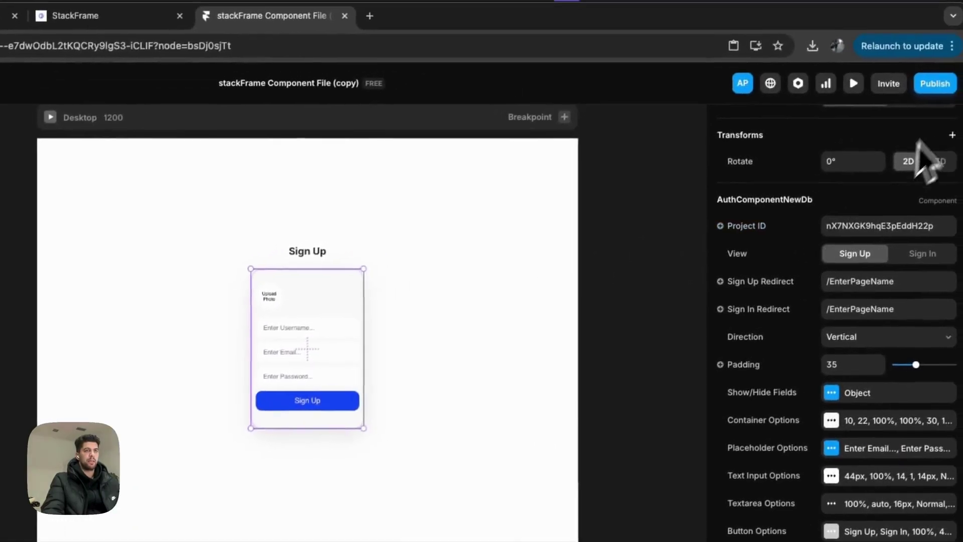
click(935, 83)
click(341, 405)
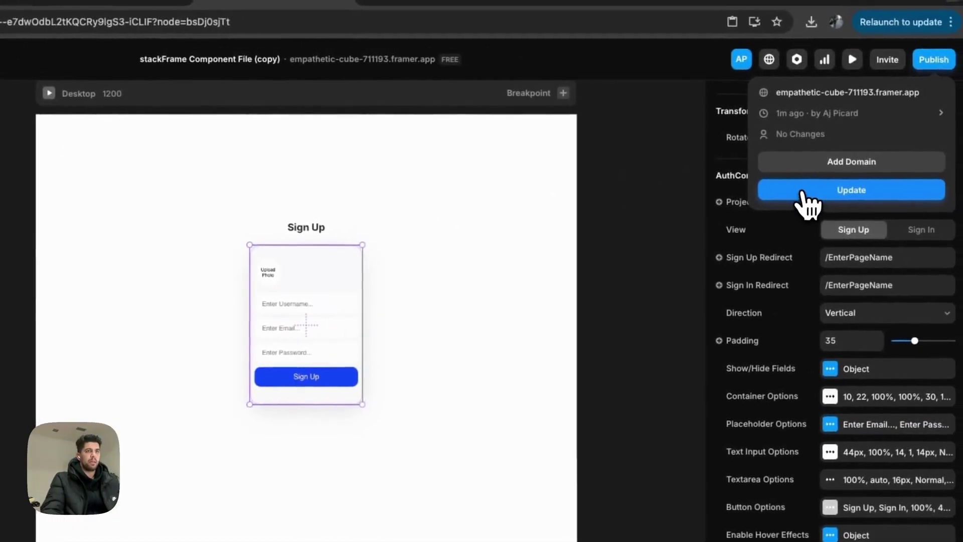
click(802, 194)
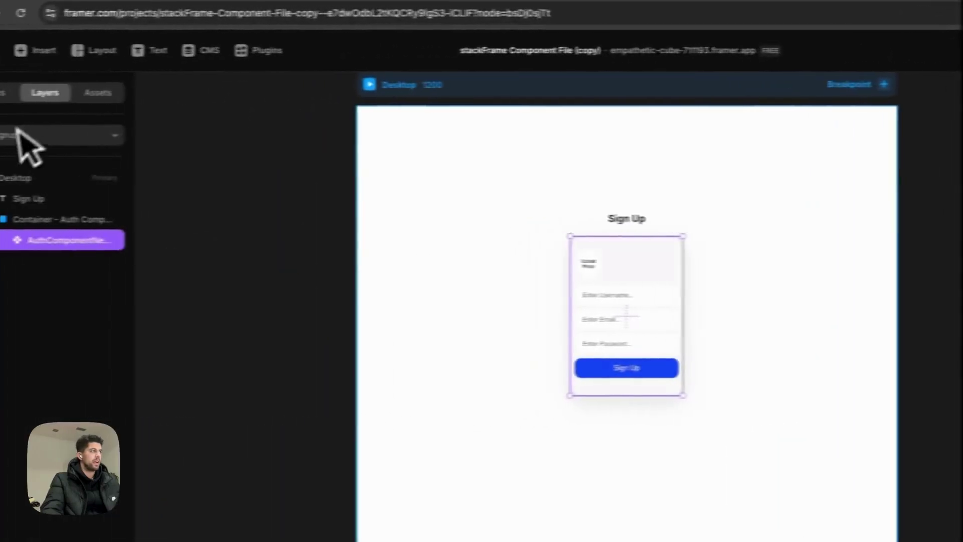
click(0, 102)
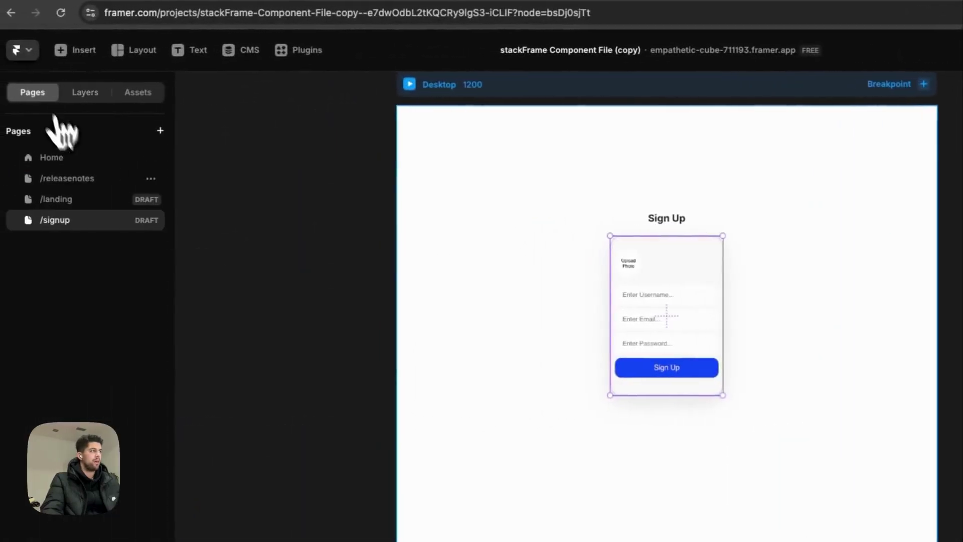
Add a new blank page with a 'Profile Page' text layer.
click(165, 132)
click(228, 149)
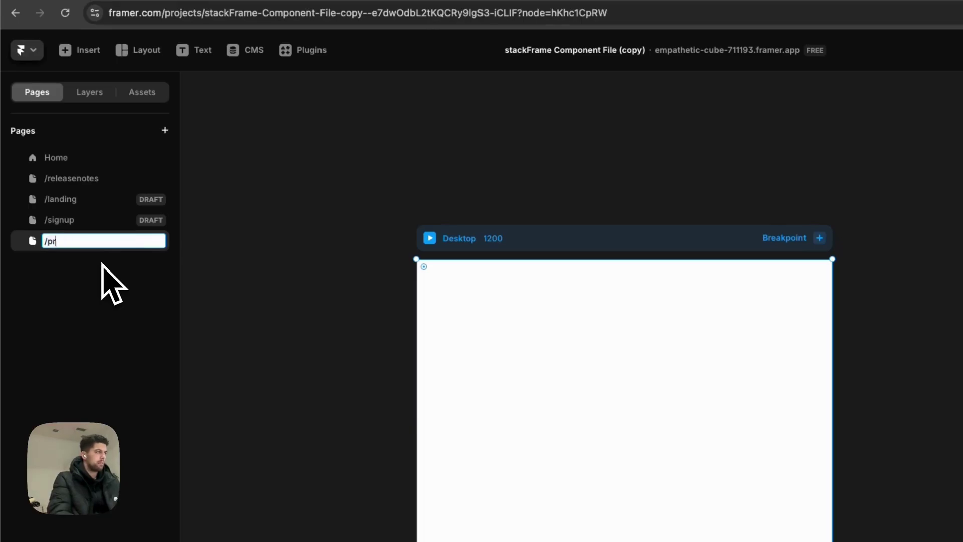
key(t)
click(601, 406)
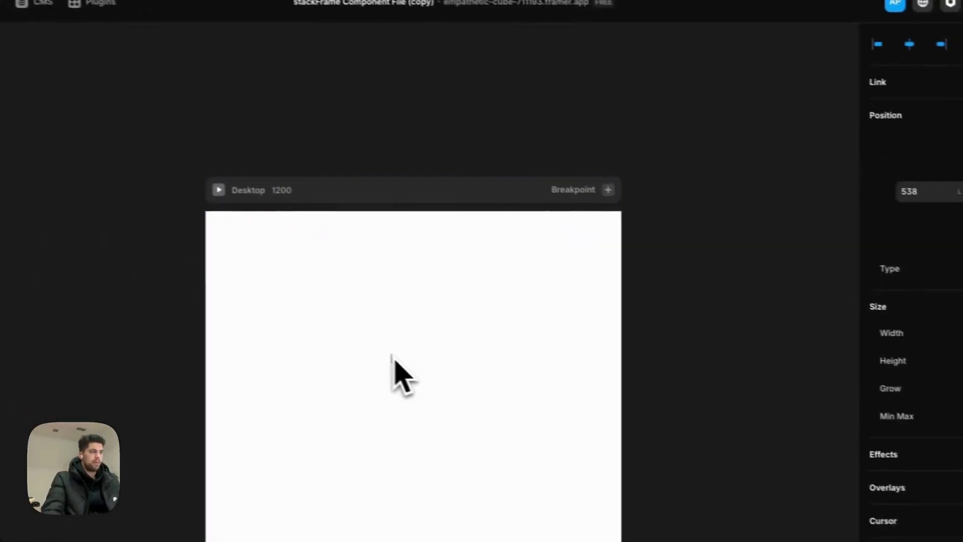
text(Profile Page)
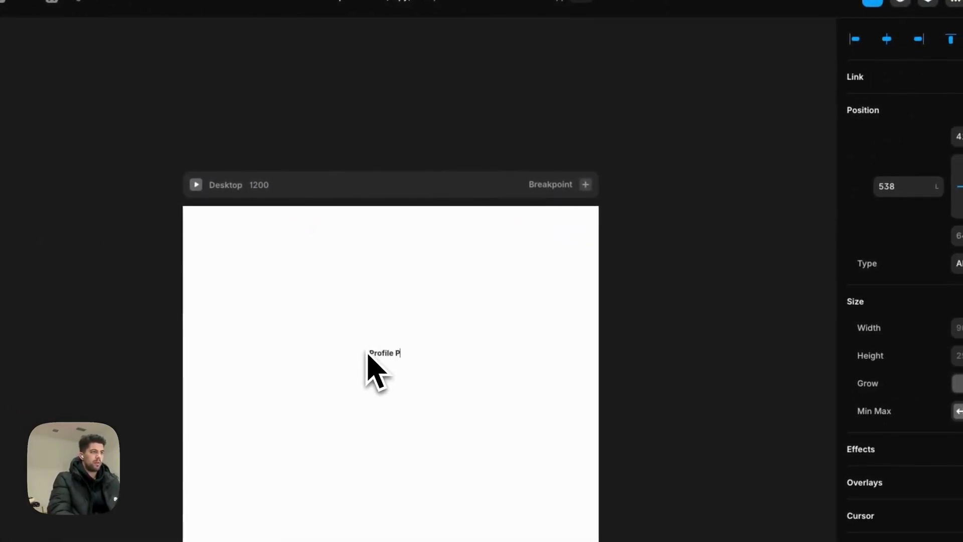
Give the page frame a vertical stack layout with its content distributed to the centre.
click(377, 195)
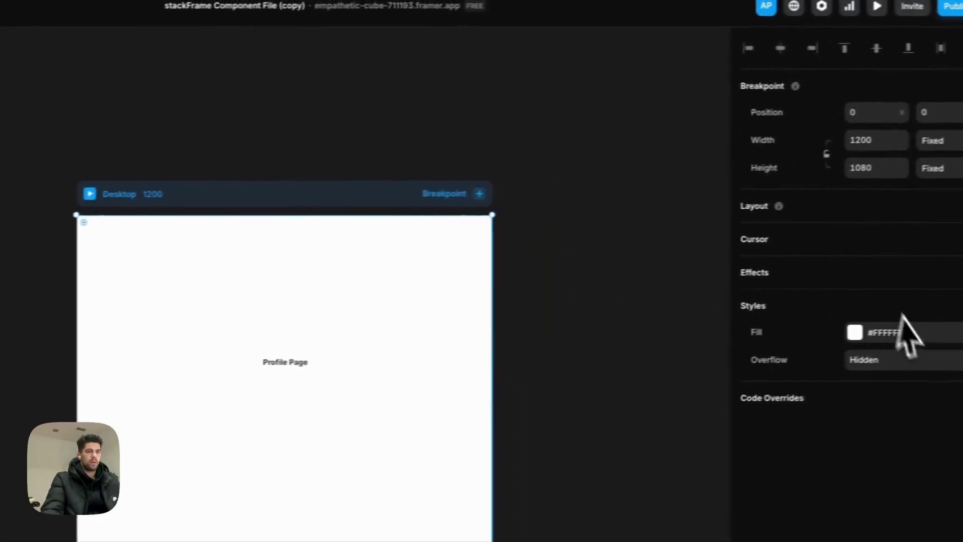
key(shift+a)
click(857, 290)
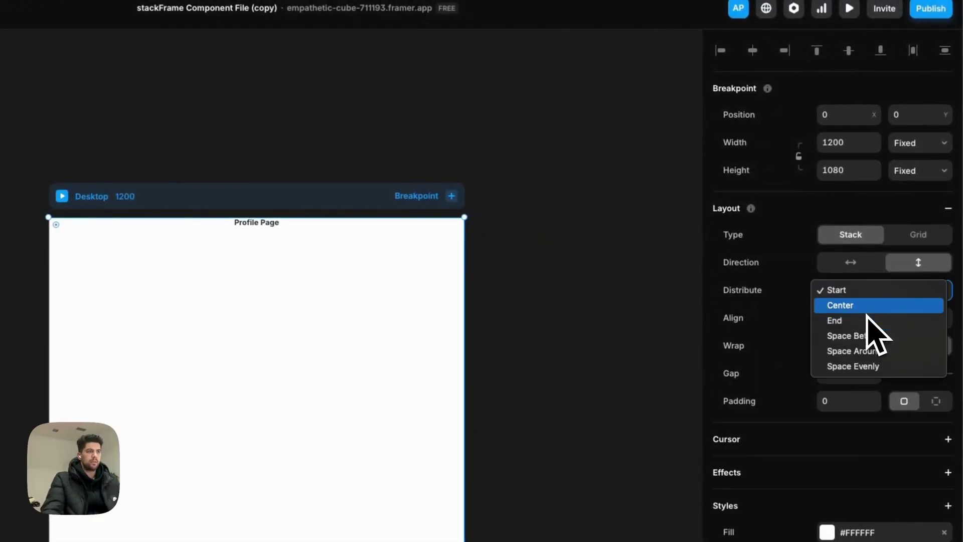
click(866, 305)
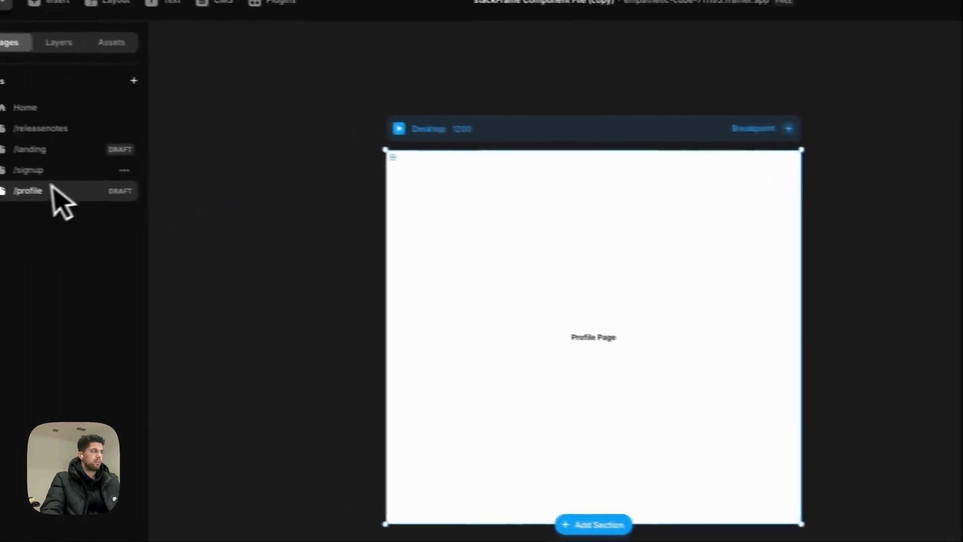
On /signup, change the Sign Up Redirect to /profile.
click(35, 170)
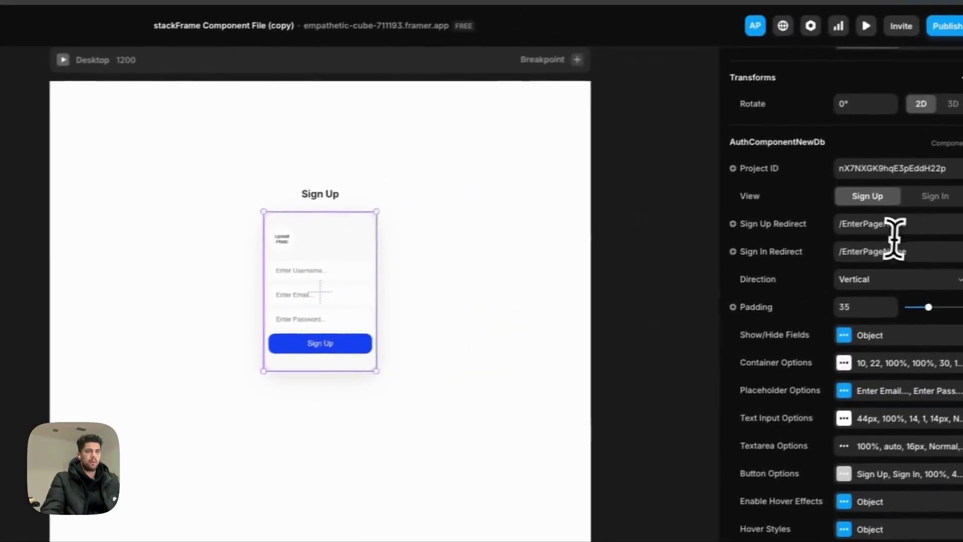
click(882, 228)
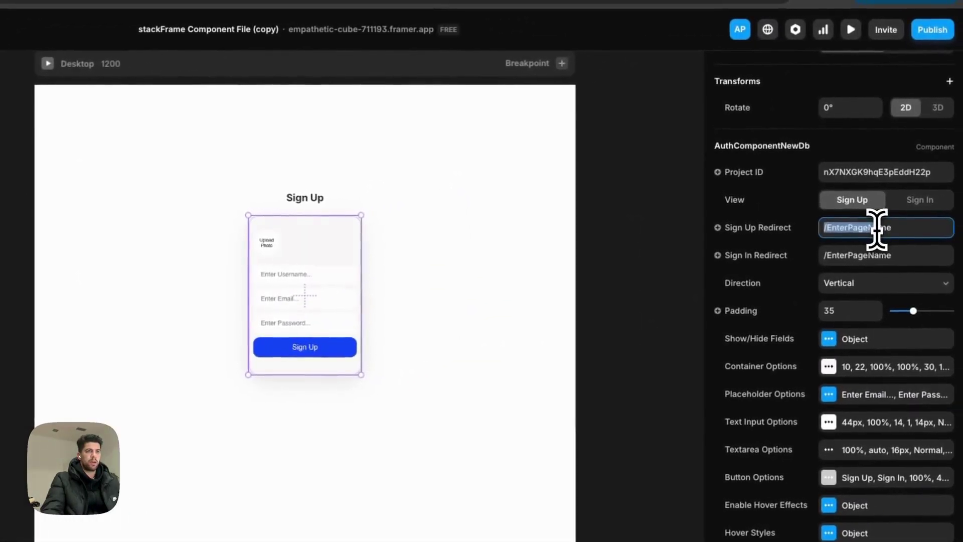
text(/prof)
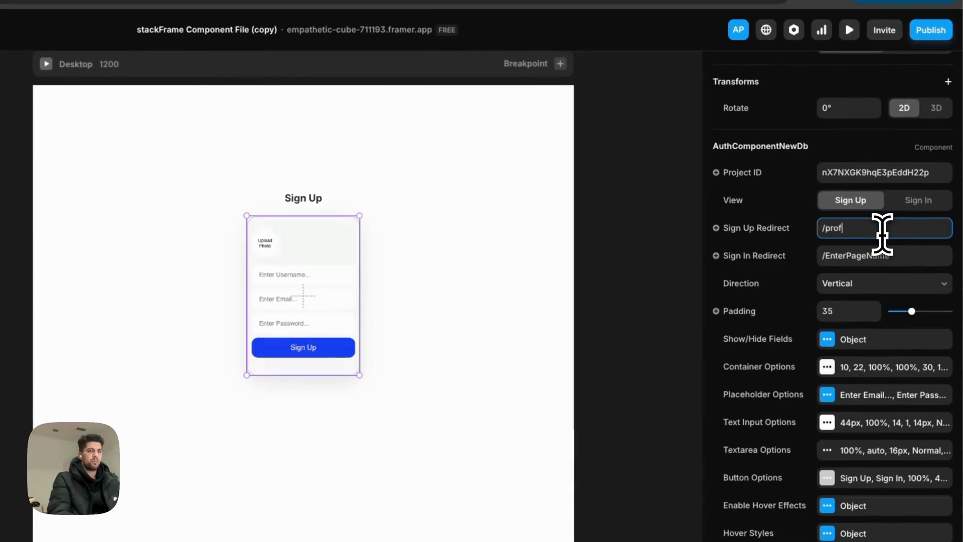
text(ile)
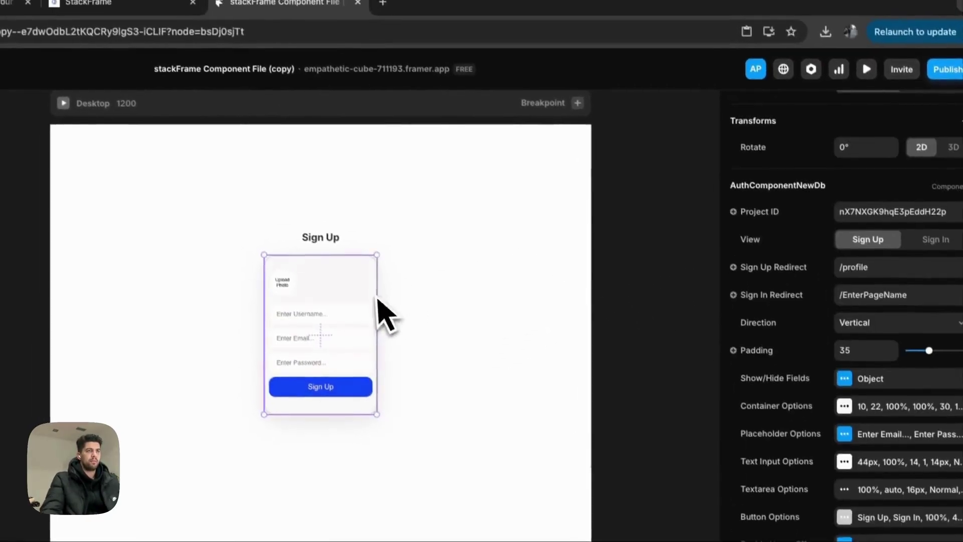
Take the /landing and /profile pages out of draft.
click(931, 29)
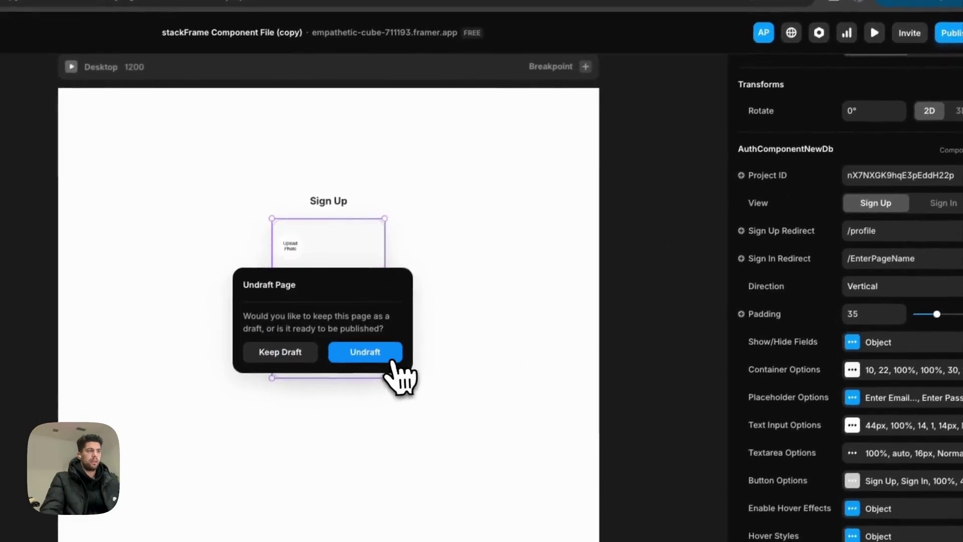
click(366, 387)
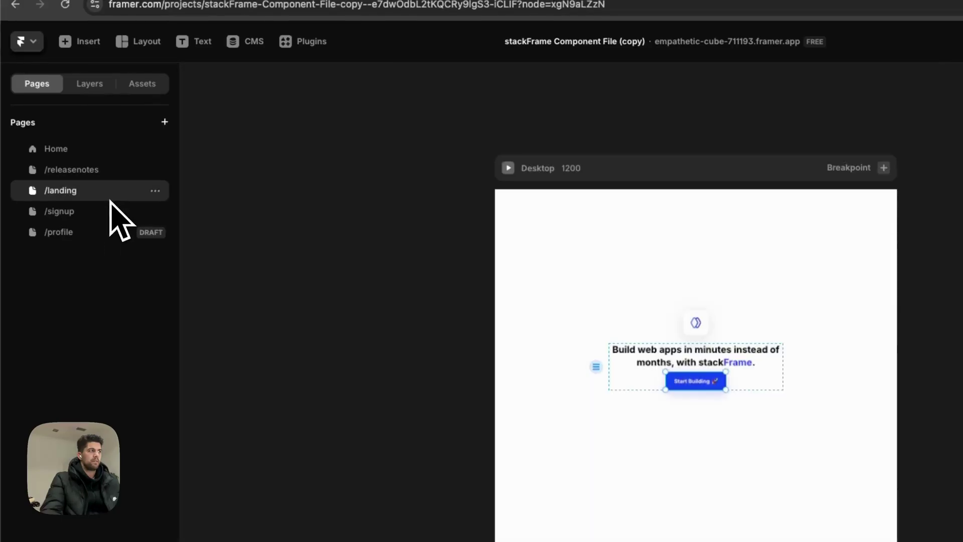
click(108, 213)
click(130, 194)
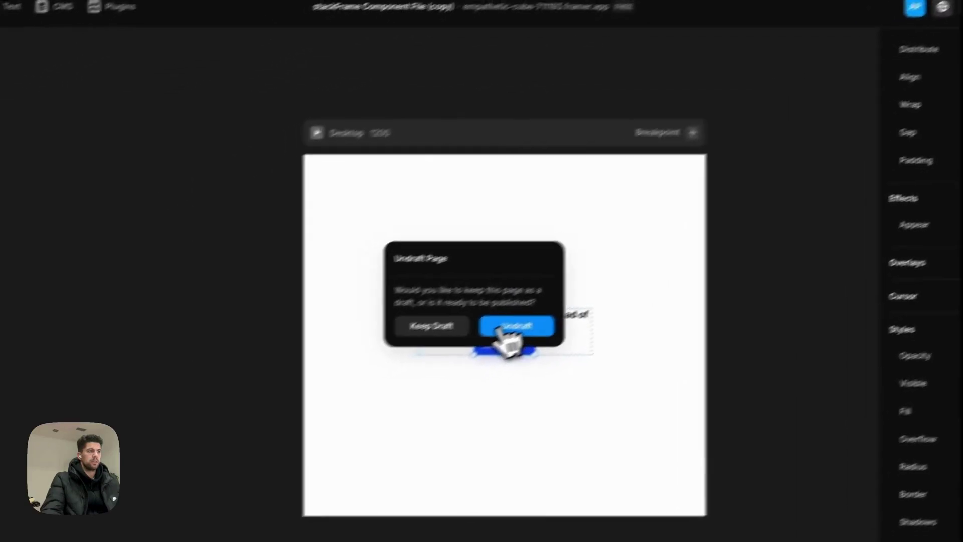
click(501, 329)
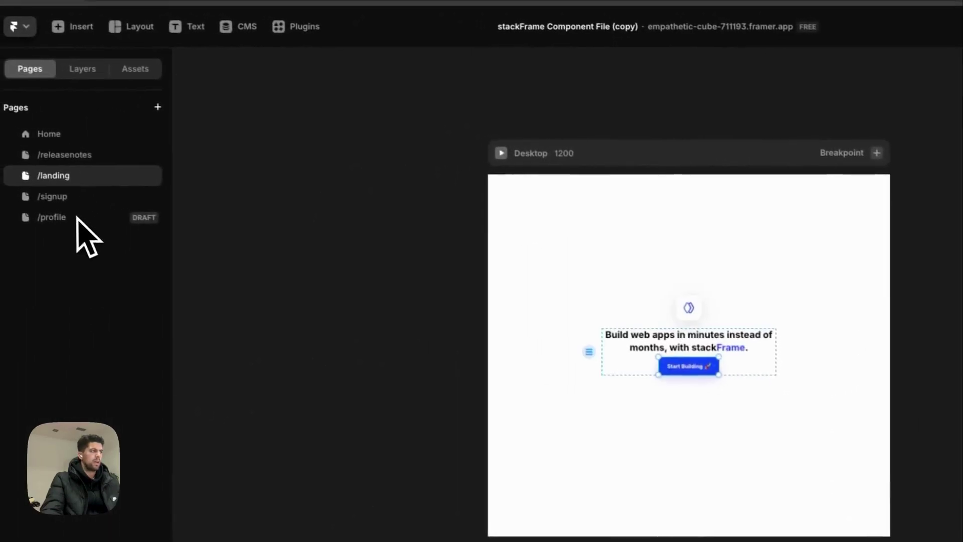
double_click(85, 221)
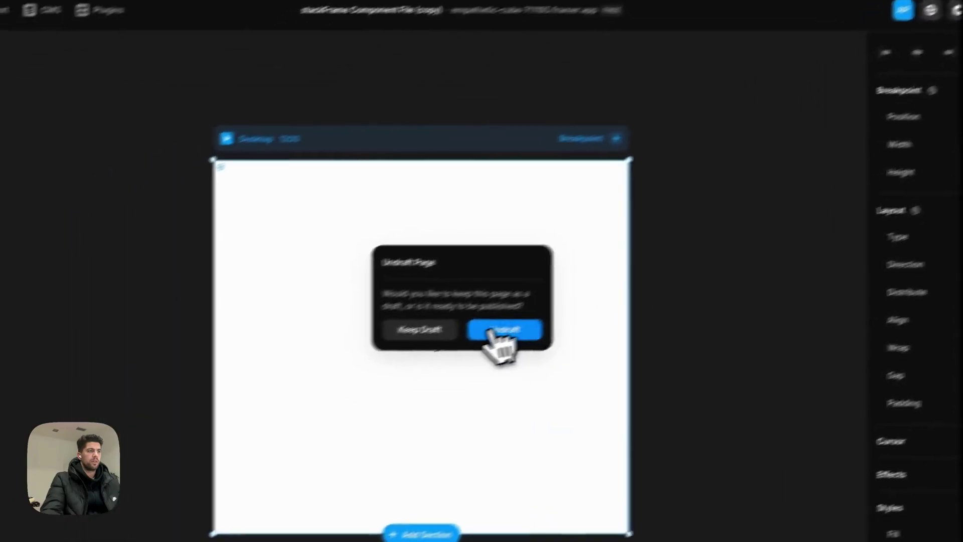
click(698, 352)
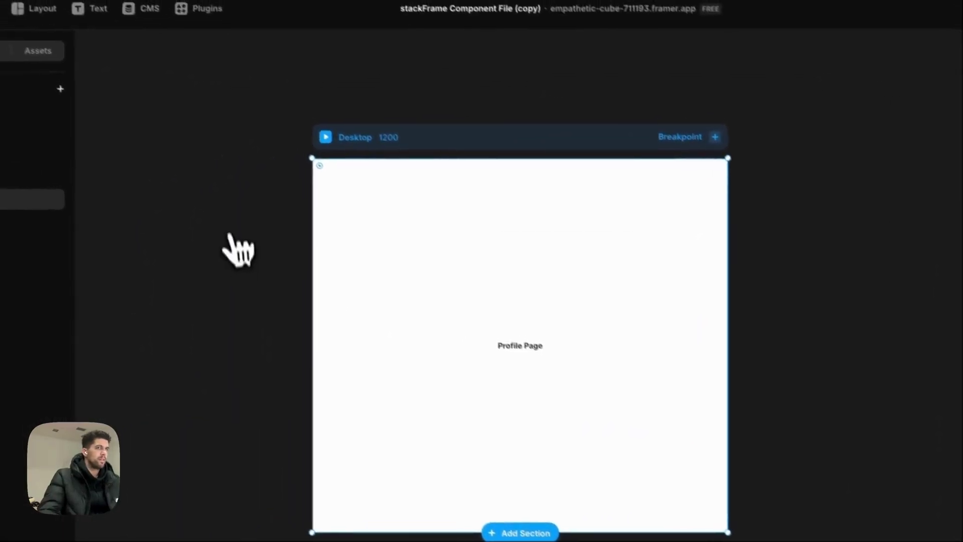
Publish the latest update and open the live site in a new tab.
click(832, 45)
click(913, 187)
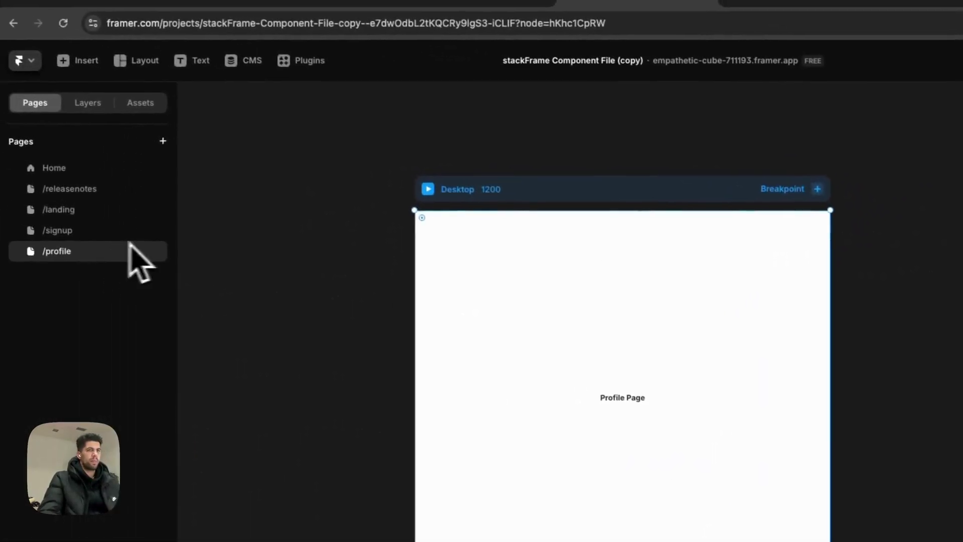
click(85, 213)
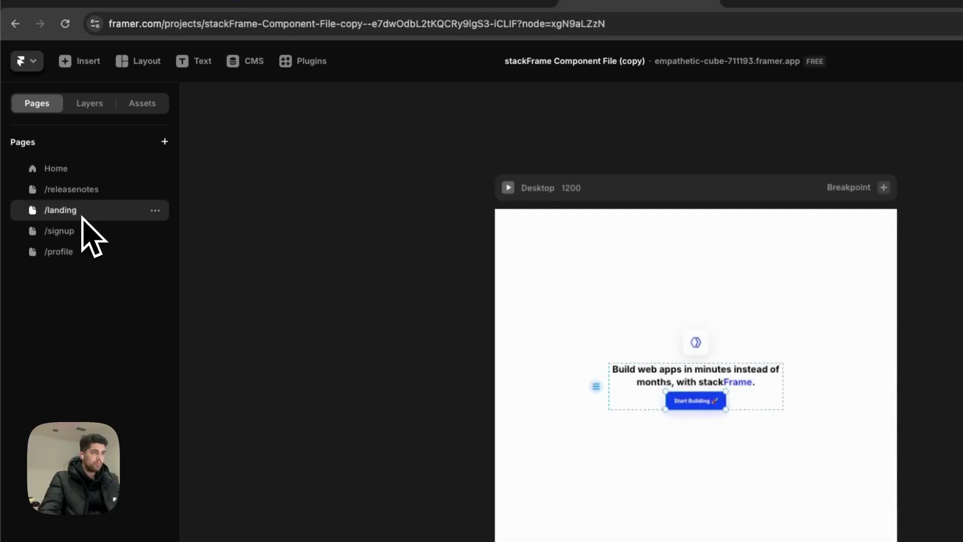
click(88, 232)
click(83, 213)
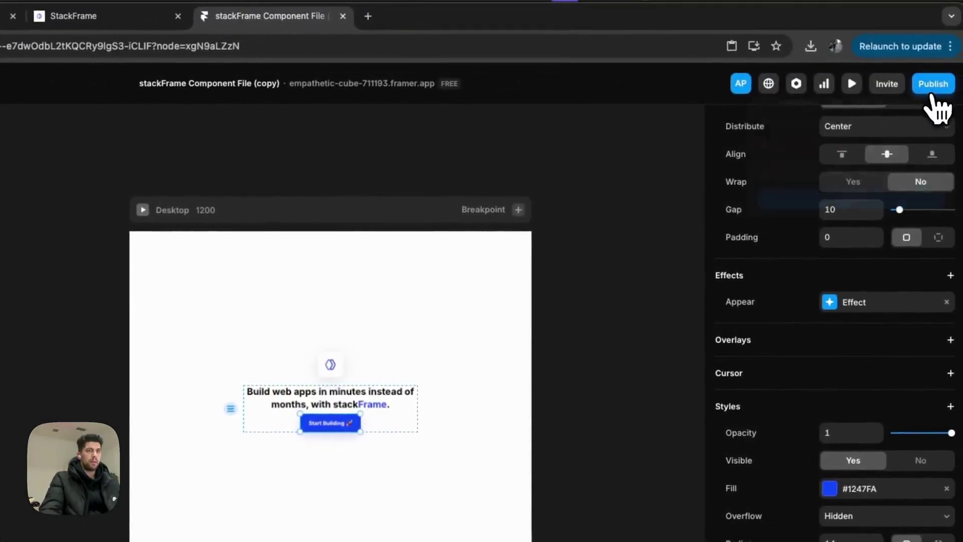
click(932, 89)
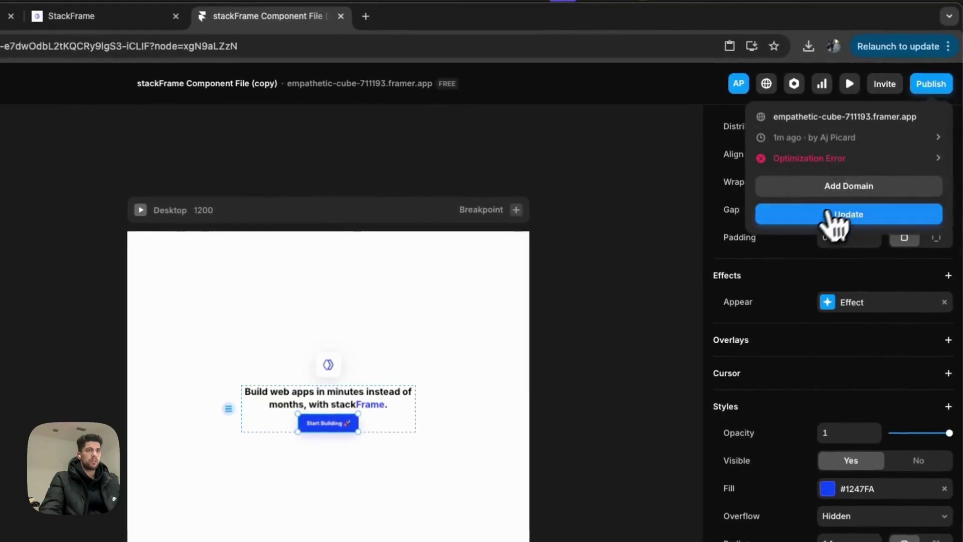
click(835, 216)
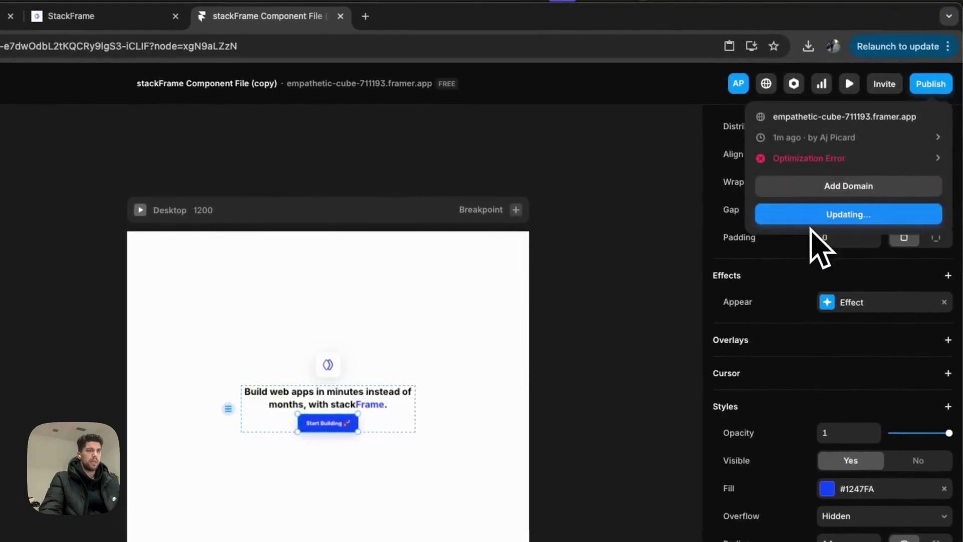
click(833, 120)
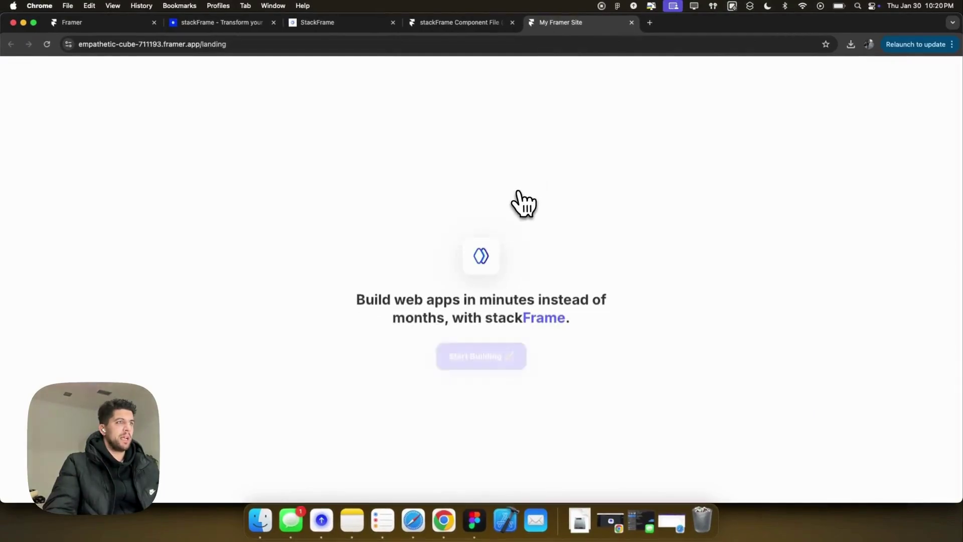
From Start Building, upload the stackFrame logo PNG from Downloads as the profile photo.
click(509, 349)
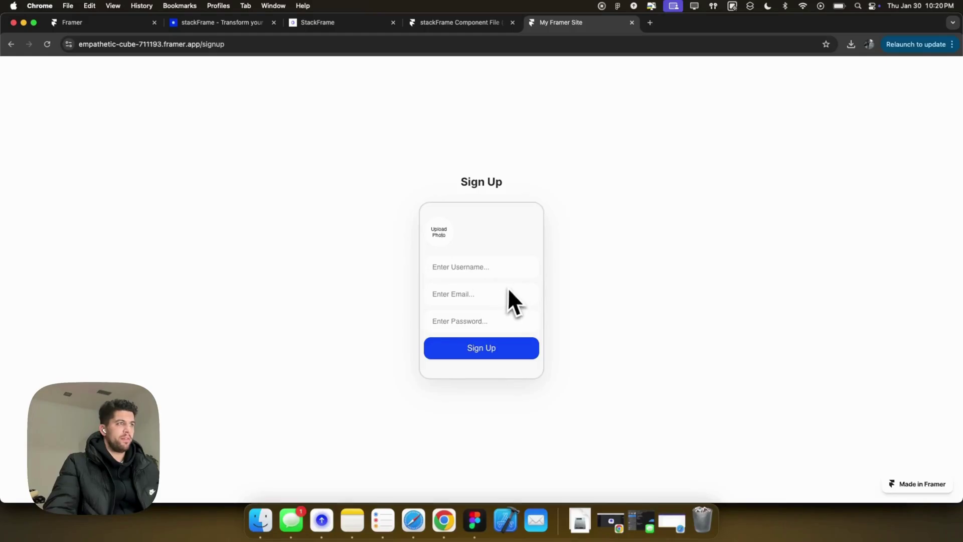
click(442, 235)
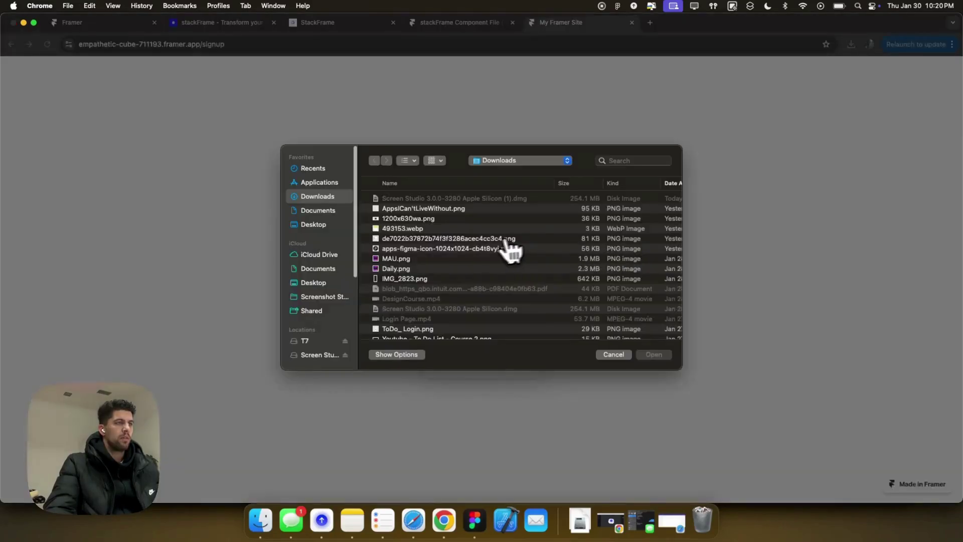
click(635, 160)
text(stackframe)
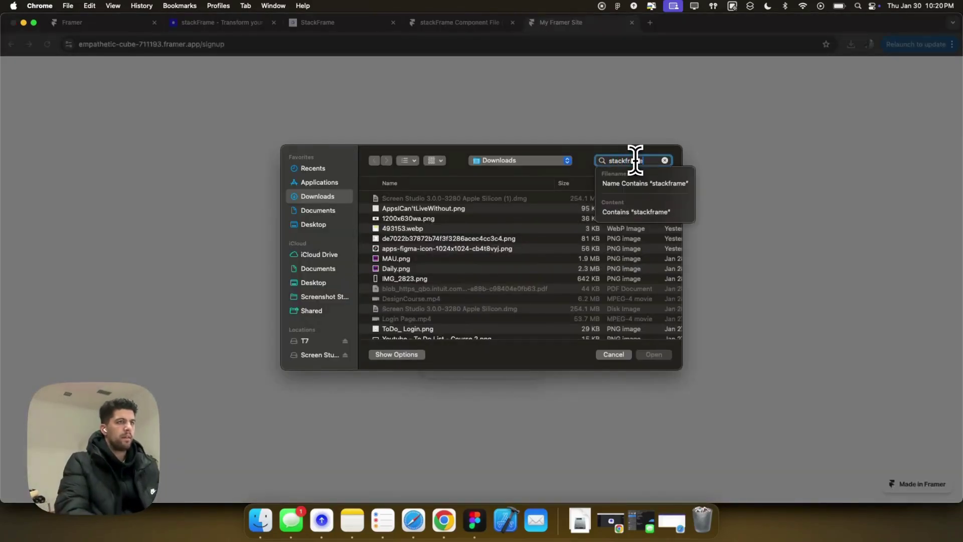
click(449, 184)
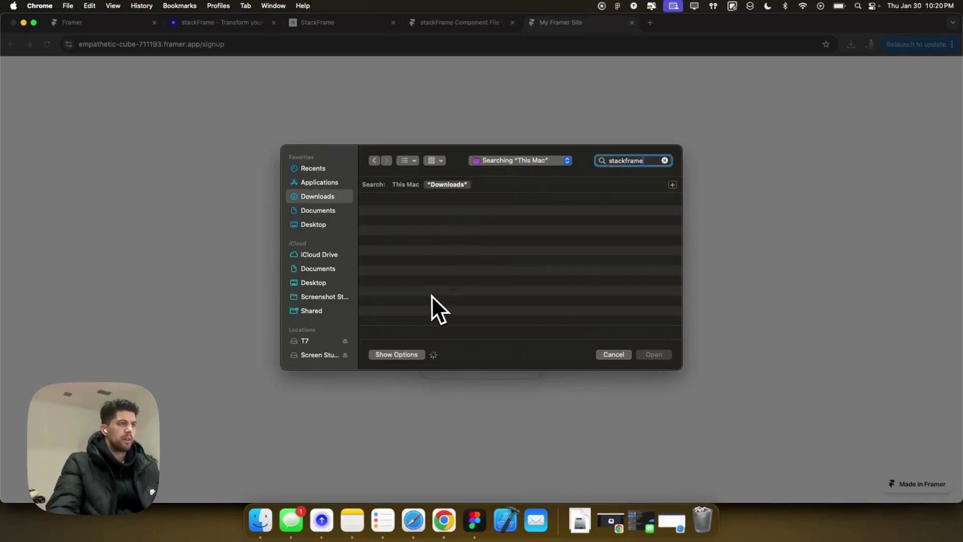
scroll(423, 281, down, 5)
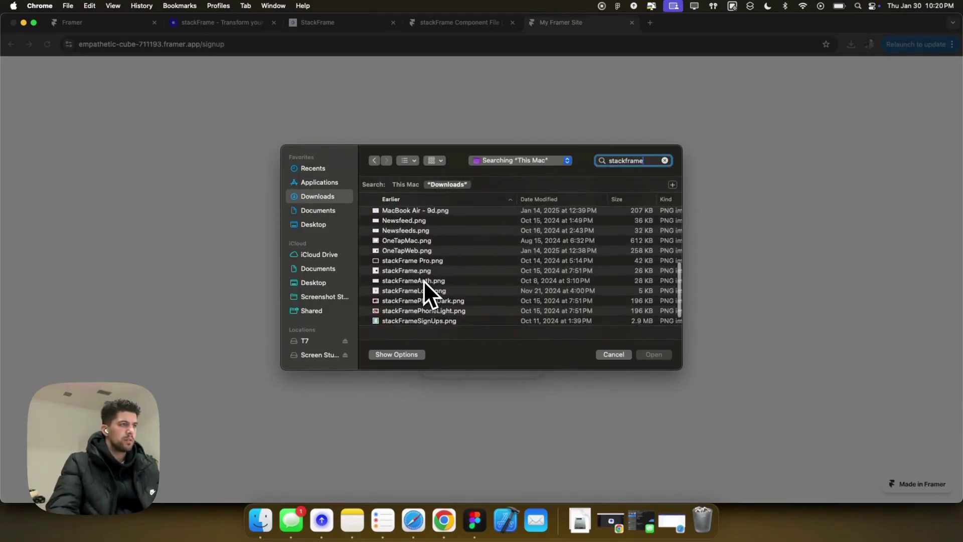
scroll(423, 281, down, 2)
click(424, 275)
click(668, 358)
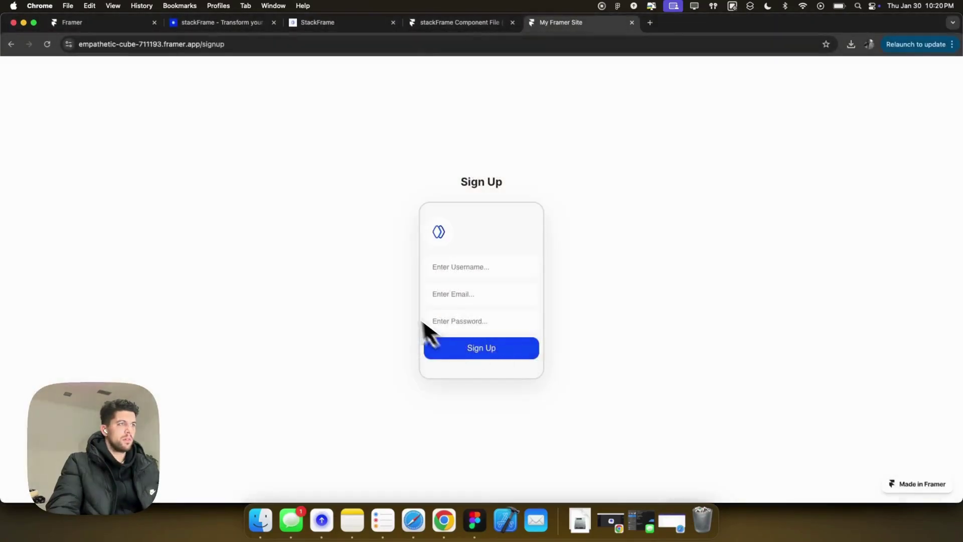
Fill the form with username 'stackFrame Team', an iCloud email and a password, and submit.
click(454, 268)
text(stackFrame Tea)
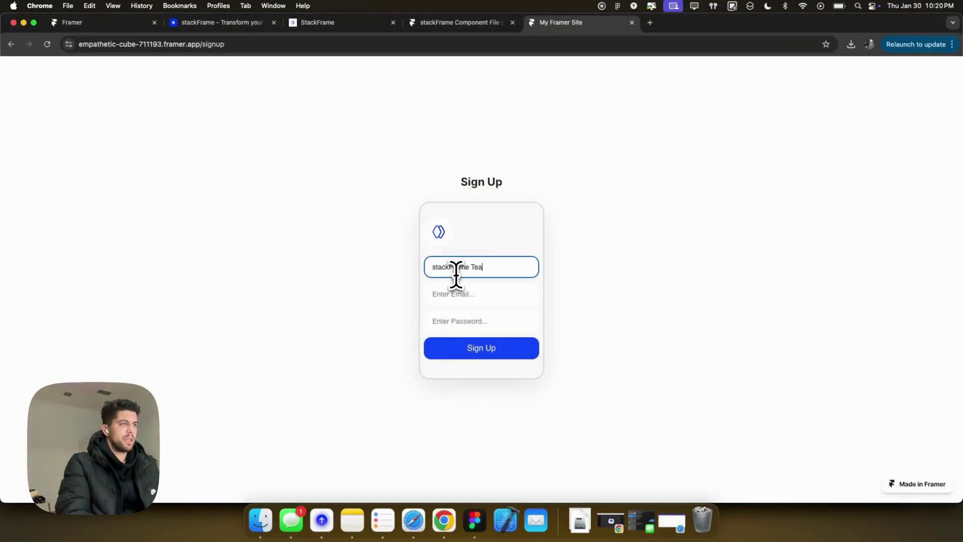
text(m)
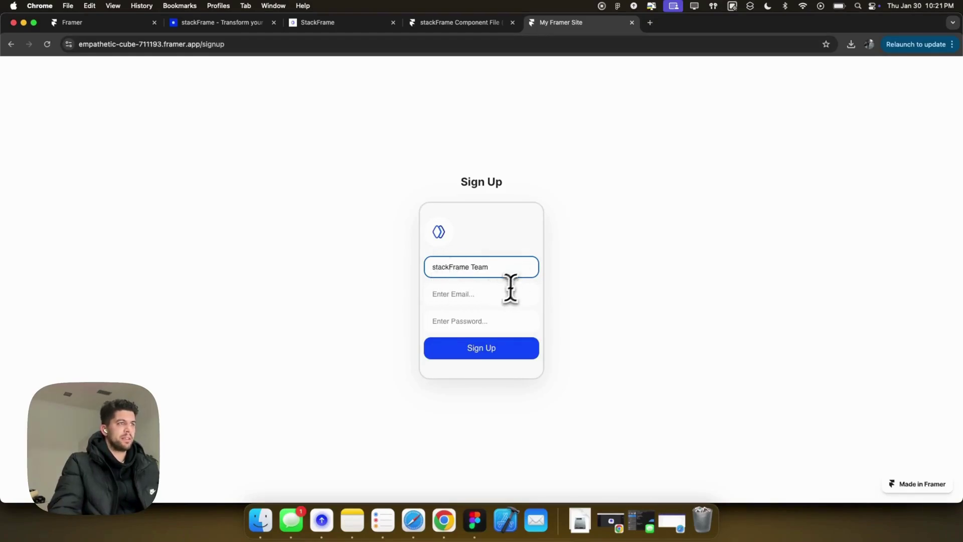
click(497, 291)
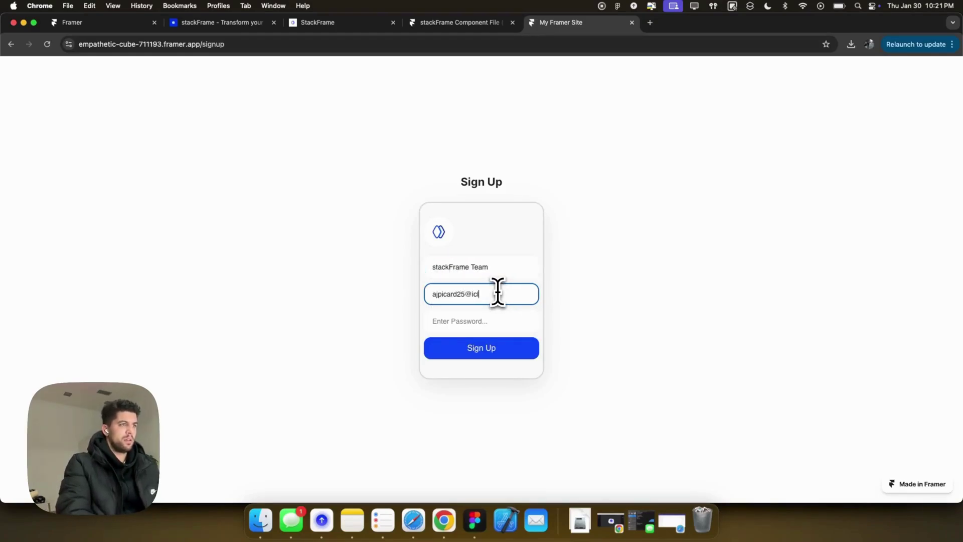
key(Tab)
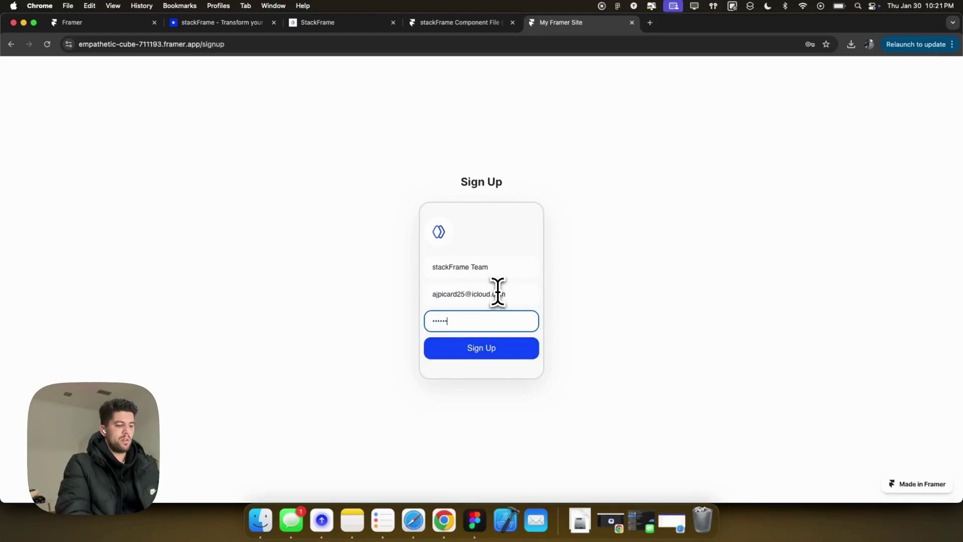
text(1)
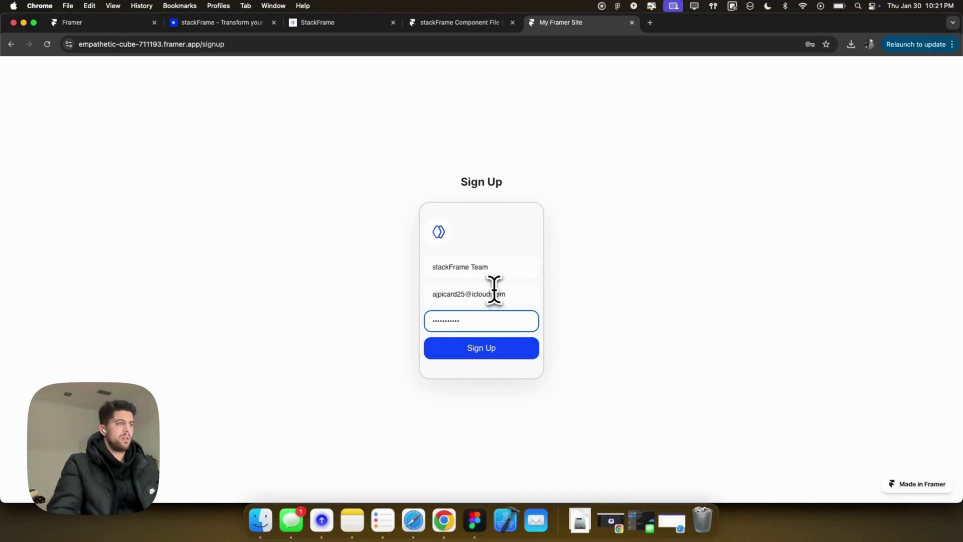
click(507, 294)
click(492, 352)
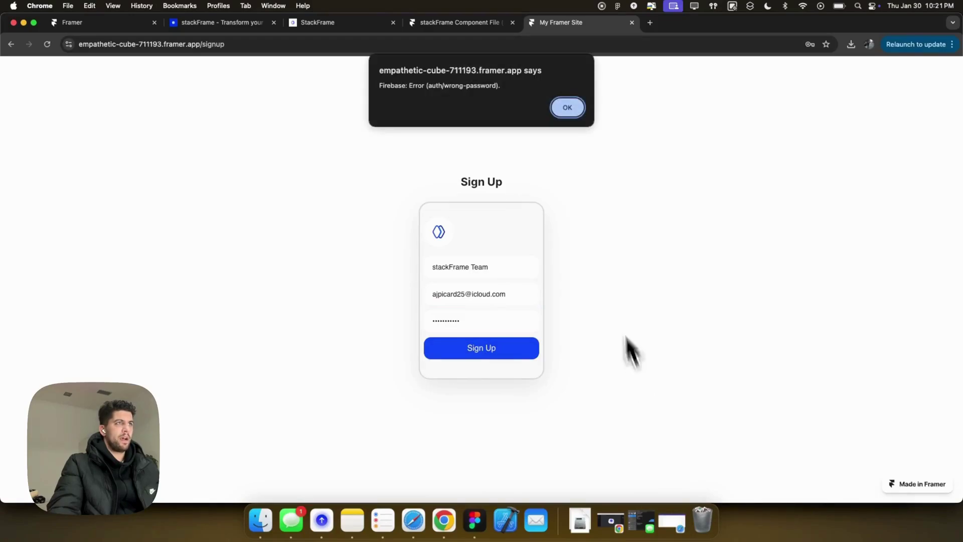
click(567, 106)
Change the email domain to gmail.com and resubmit, dismissing the wrong-password alert.
click(507, 295)
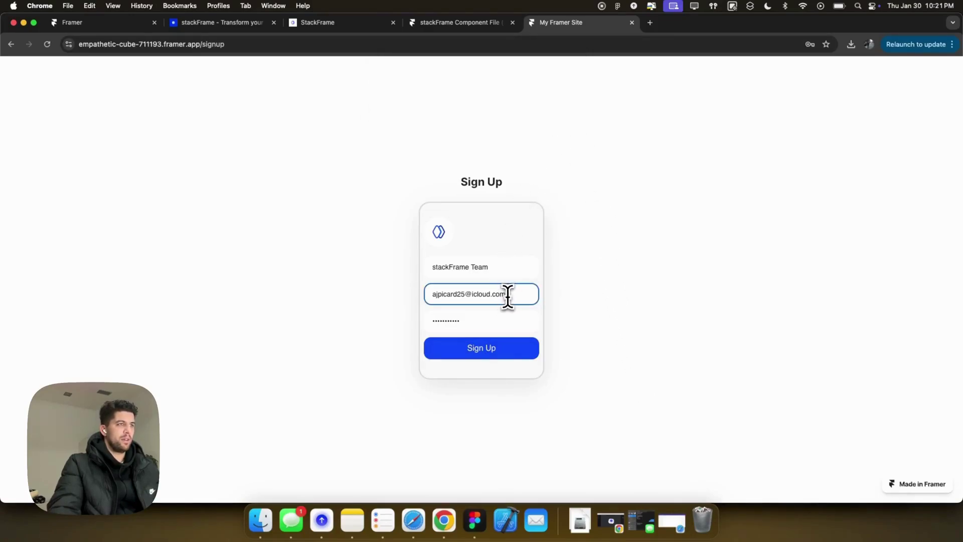
drag(507, 295, 472, 294)
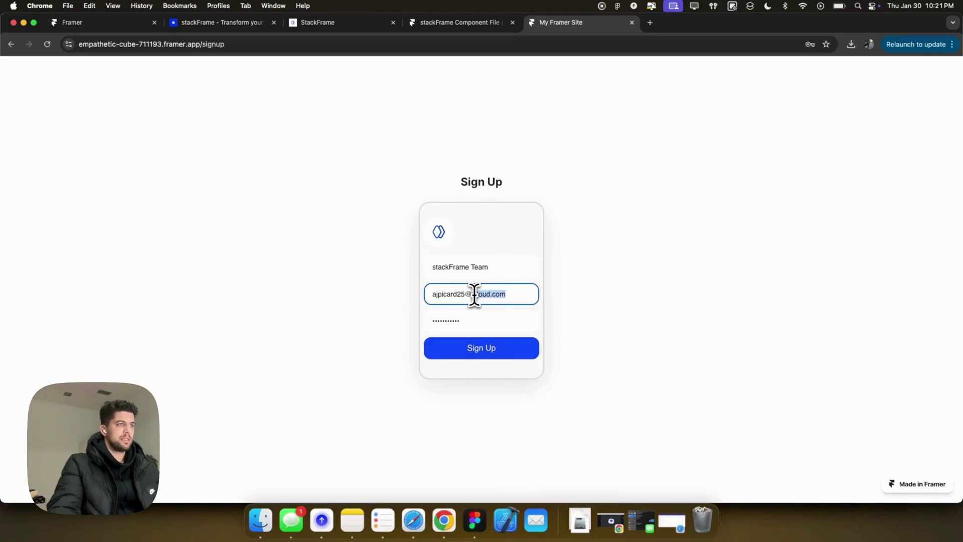
key(BackSpace)
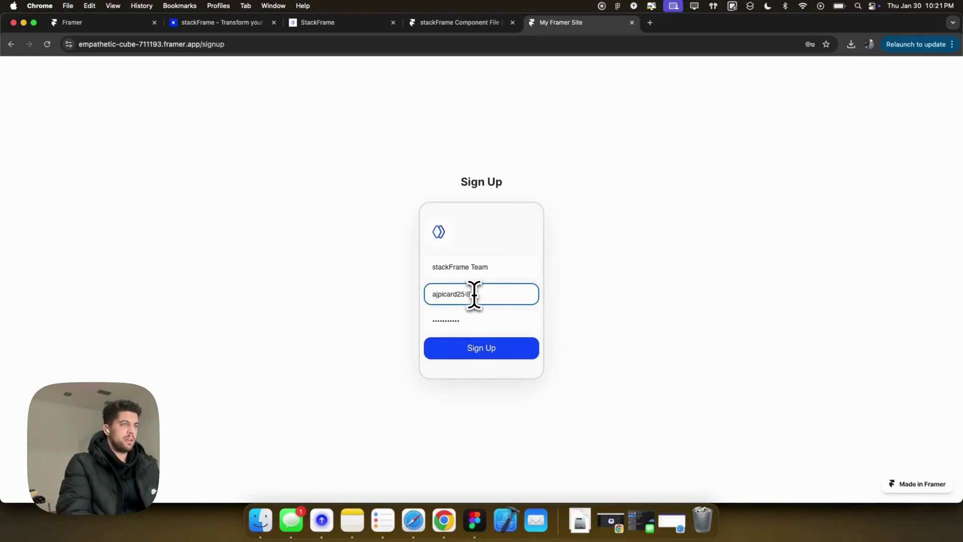
text(gmail.com)
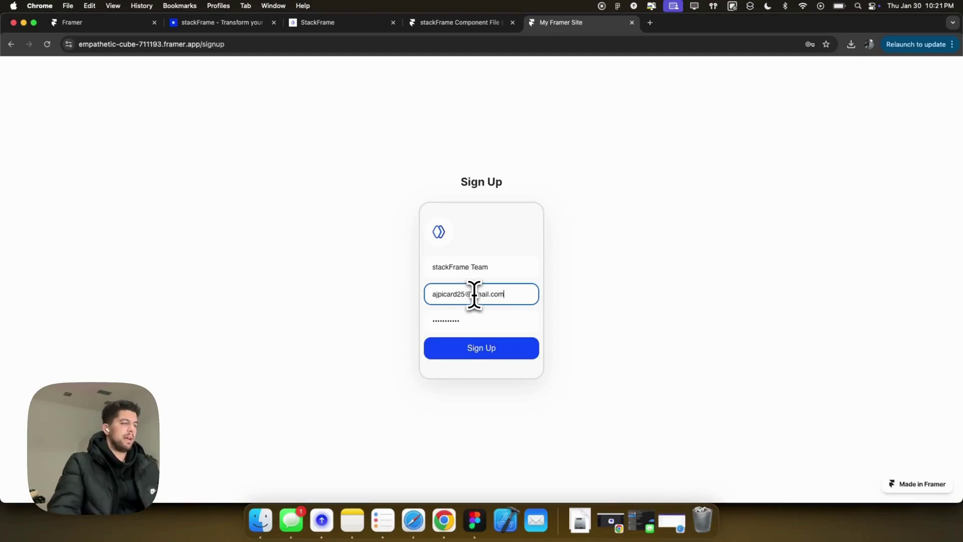
click(479, 347)
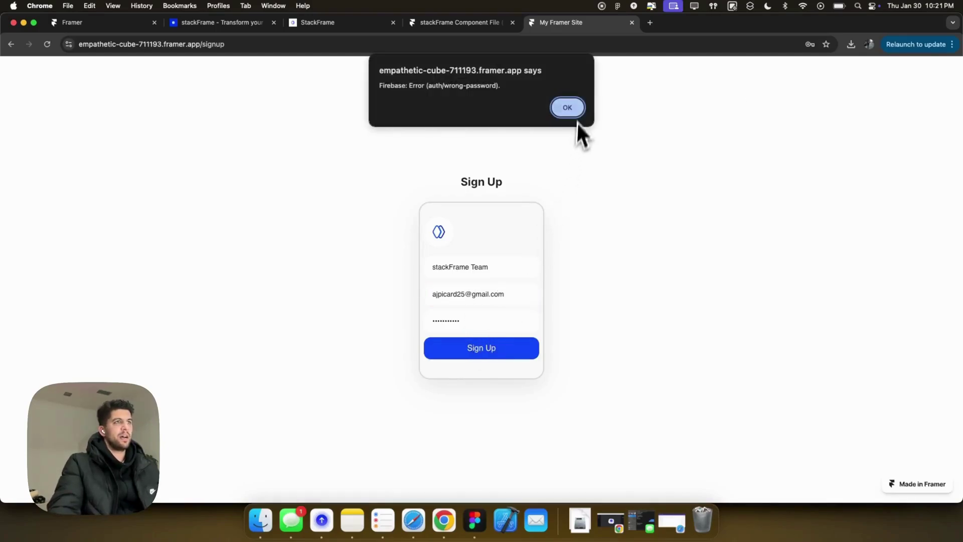
click(571, 111)
Replace the email with a different address, resubmit, and dismiss the error alert.
click(518, 293)
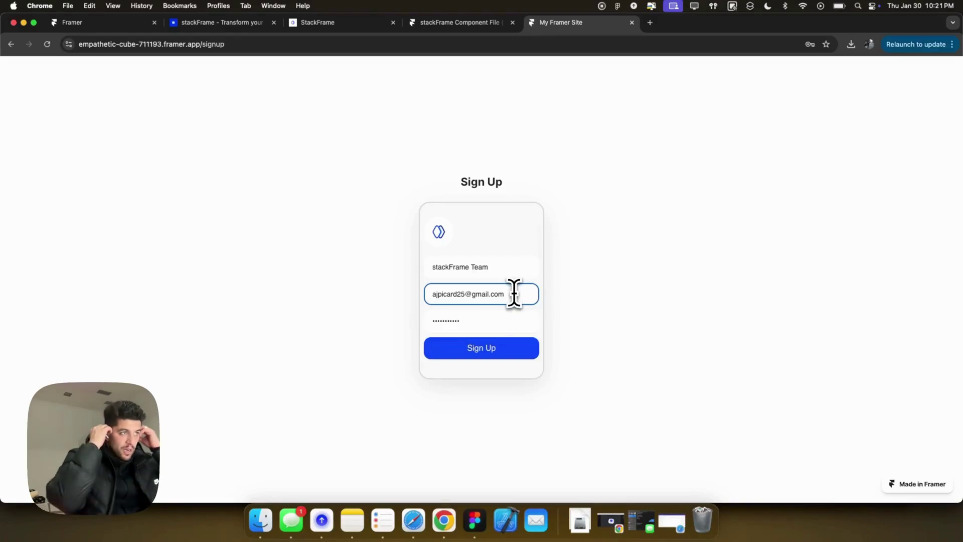
key(super+a)
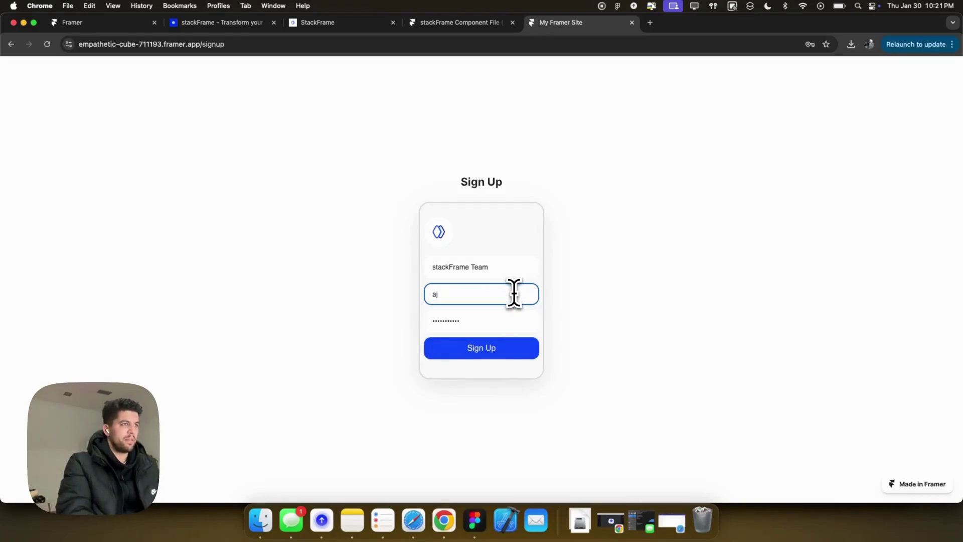
click(501, 346)
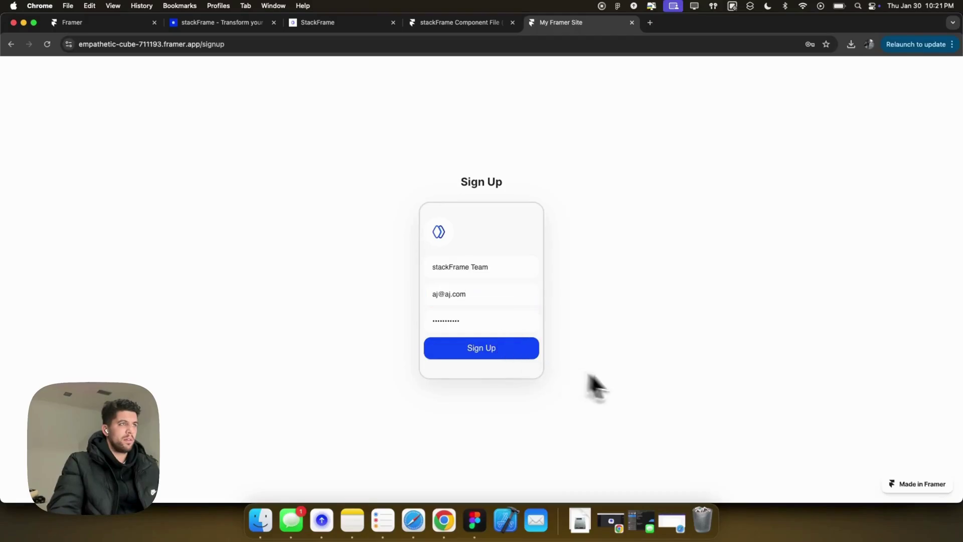
click(562, 108)
click(441, 22)
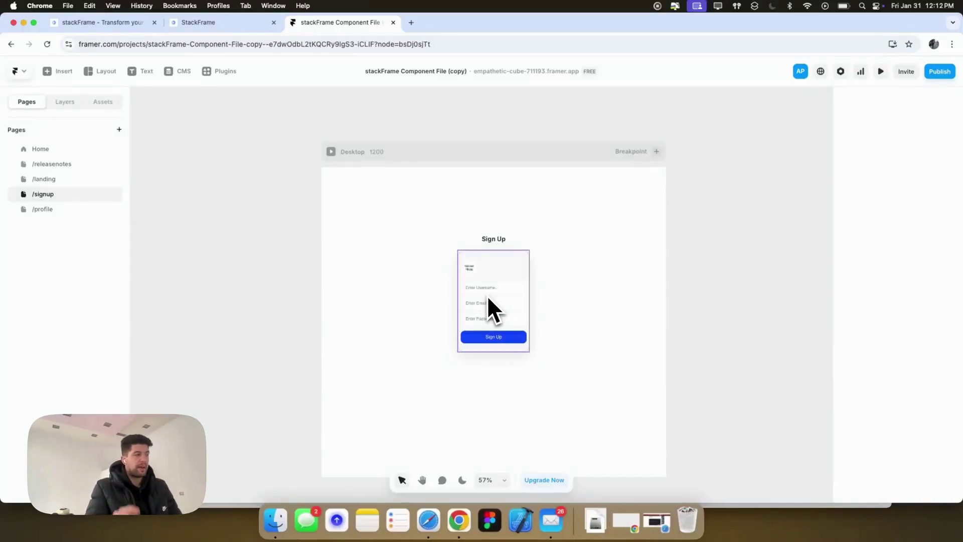
Add and then remove an extra AuthComponentNewDb form, then select the sign-up form's Project ID field.
click(103, 102)
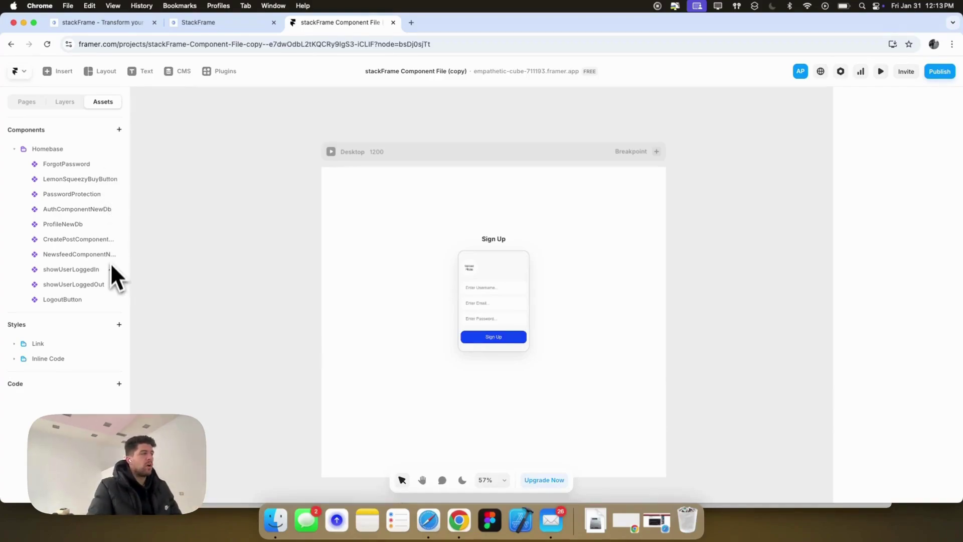
click(487, 307)
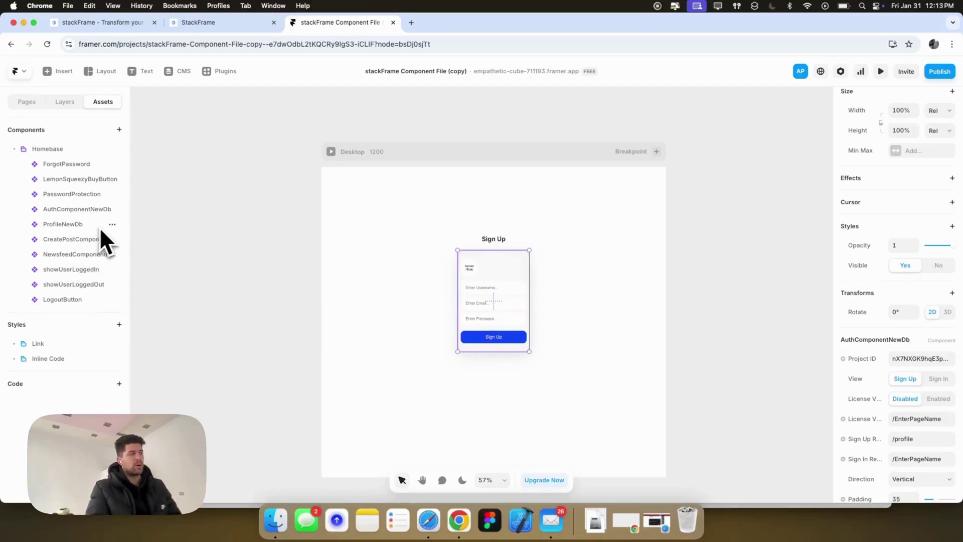
drag(77, 213, 359, 261)
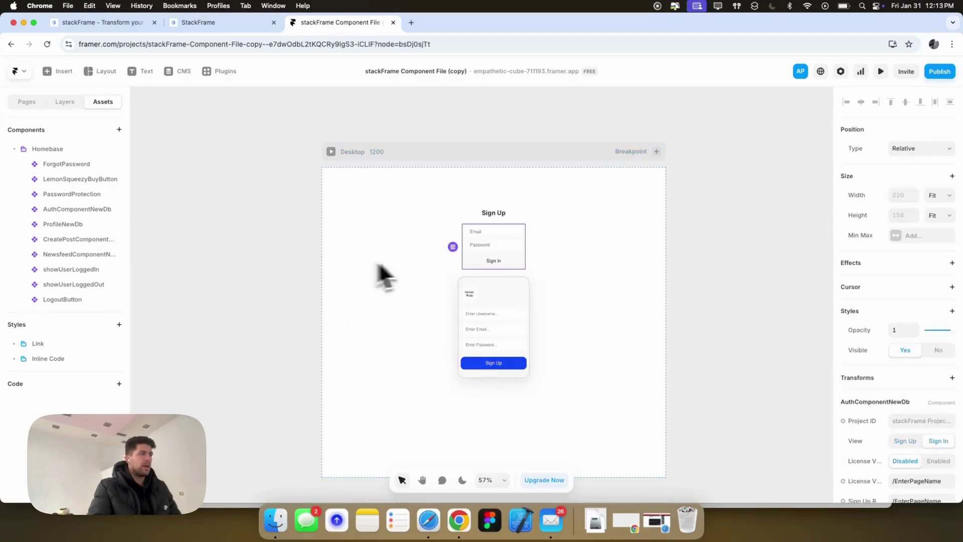
key(Delete)
click(486, 273)
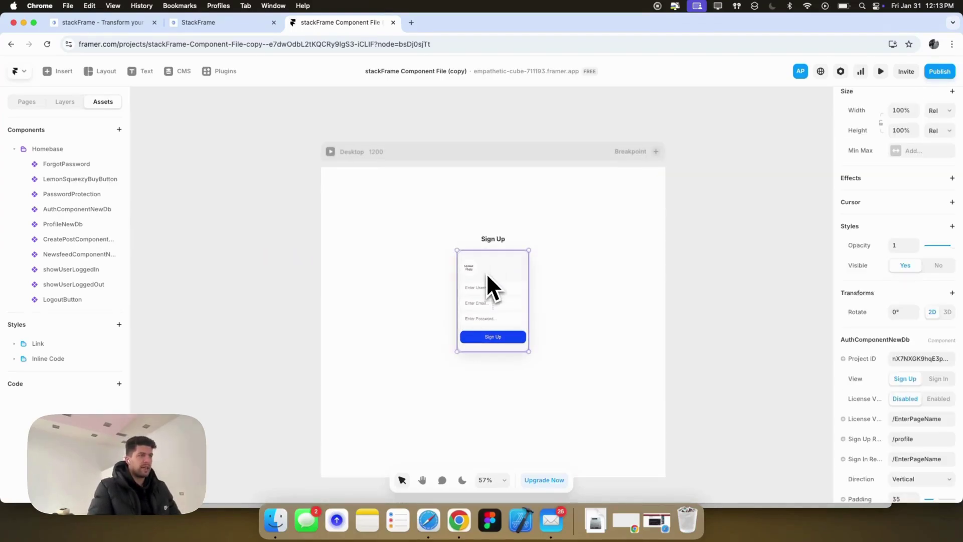
click(922, 359)
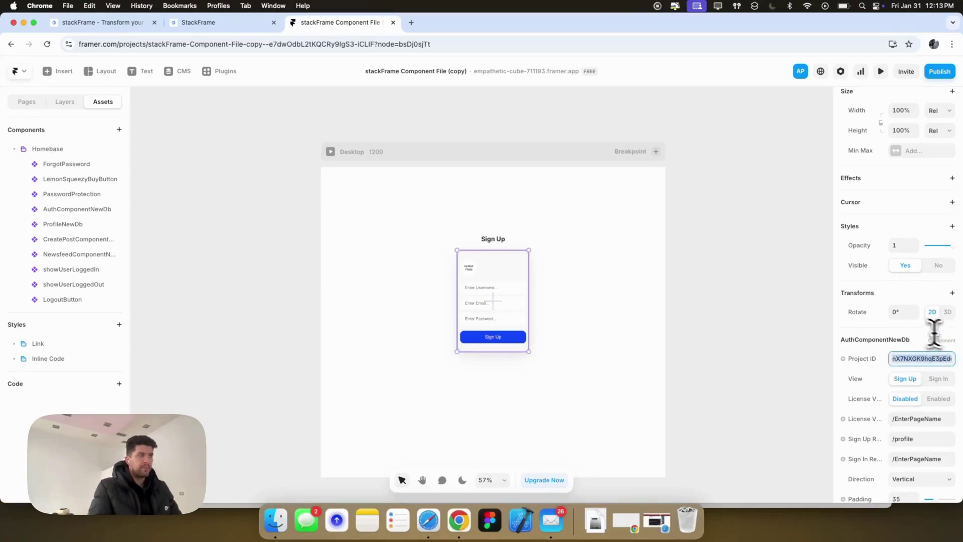
Review the /landing, /signup and /profile pages, then push the update to the live site.
click(27, 102)
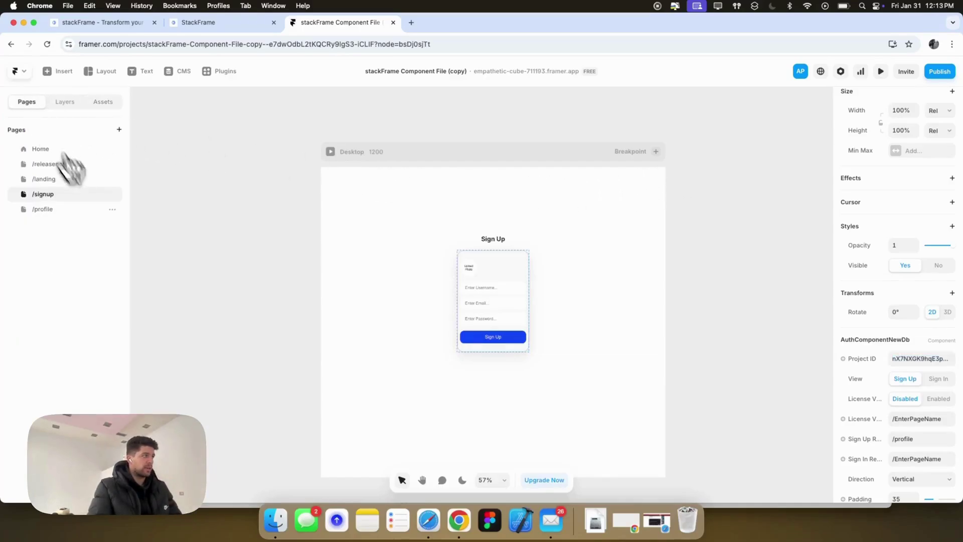
click(56, 178)
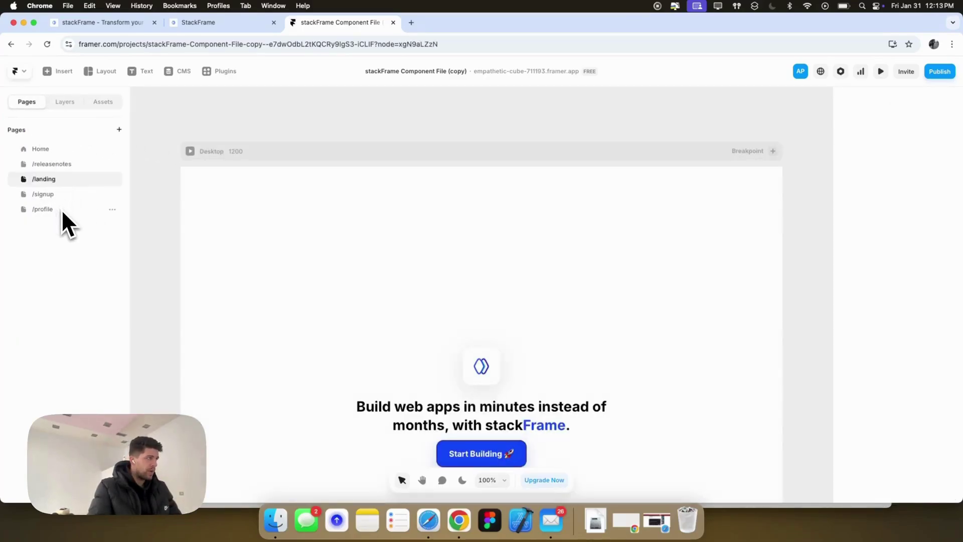
scroll(506, 355, down, 1)
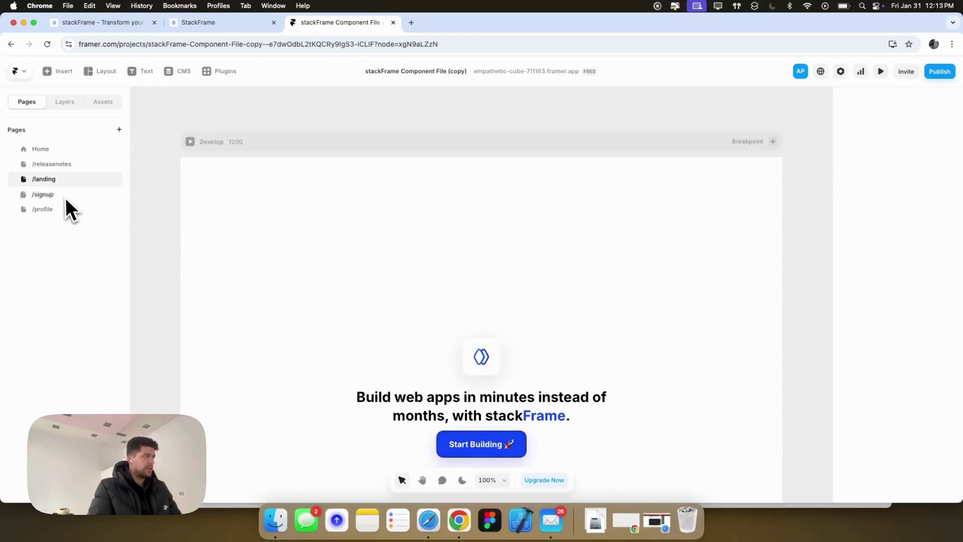
click(47, 201)
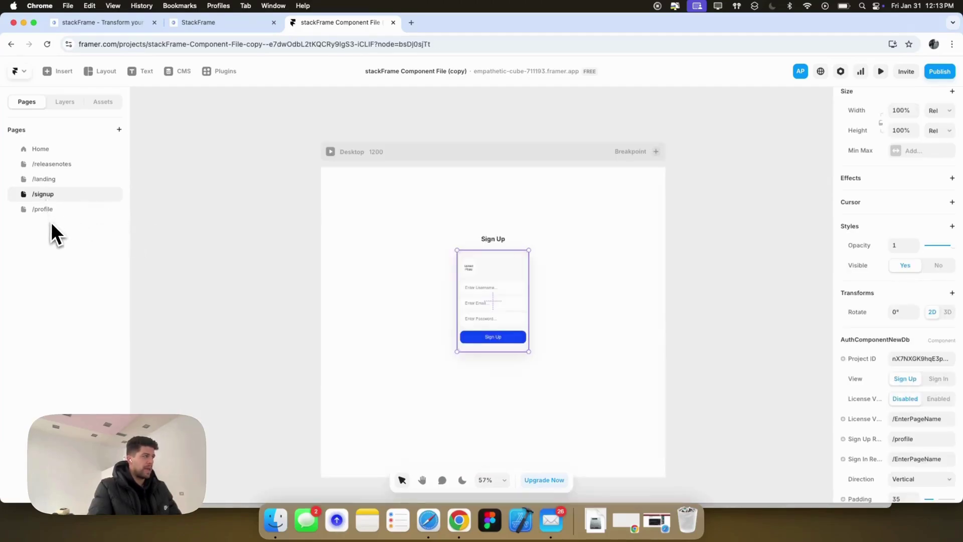
click(52, 213)
click(44, 201)
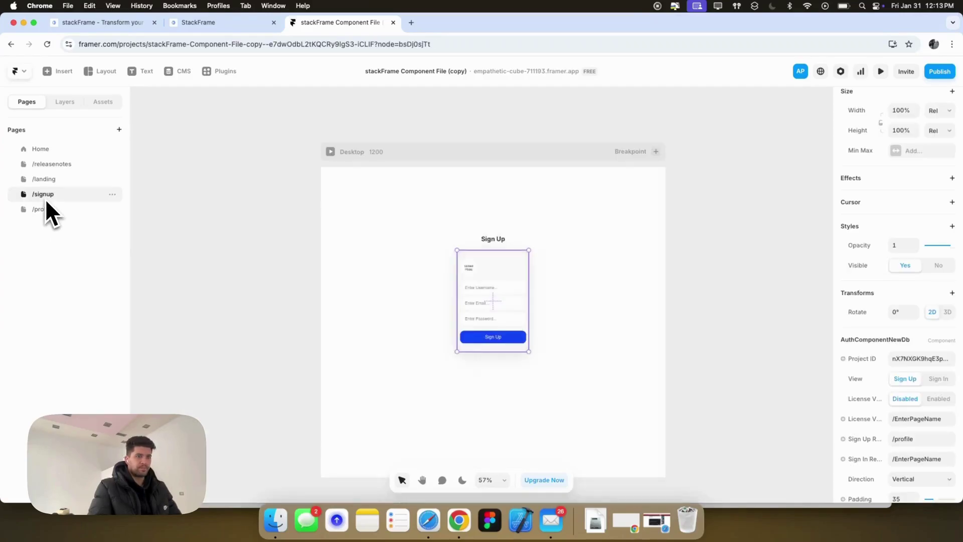
click(43, 180)
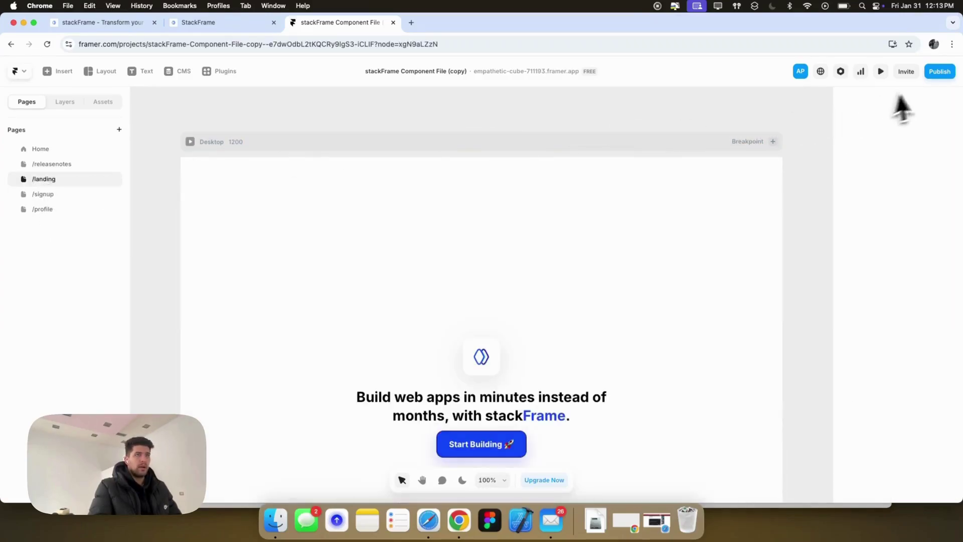
click(936, 73)
click(880, 167)
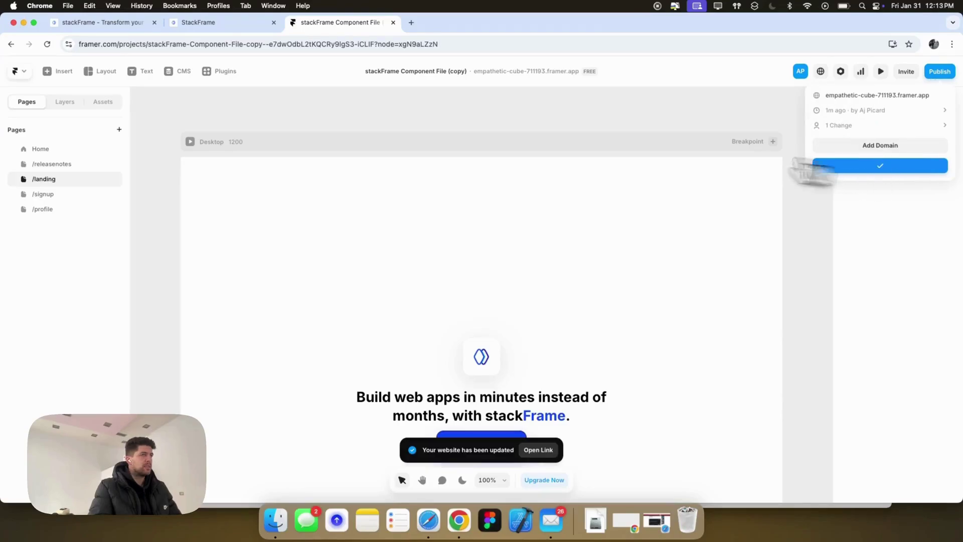
click(228, 23)
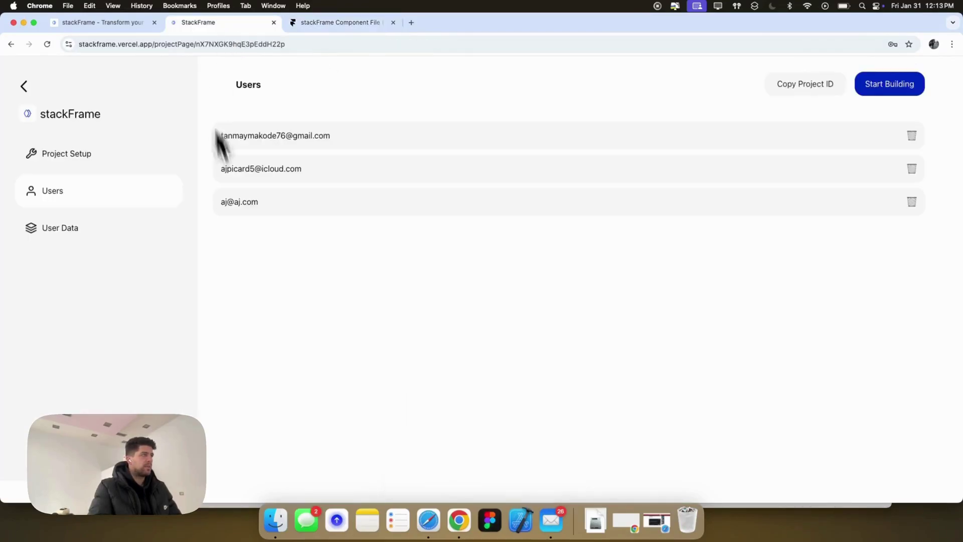
Delete the test user accounts one by one, then check User Data and return to Users.
click(913, 170)
click(569, 109)
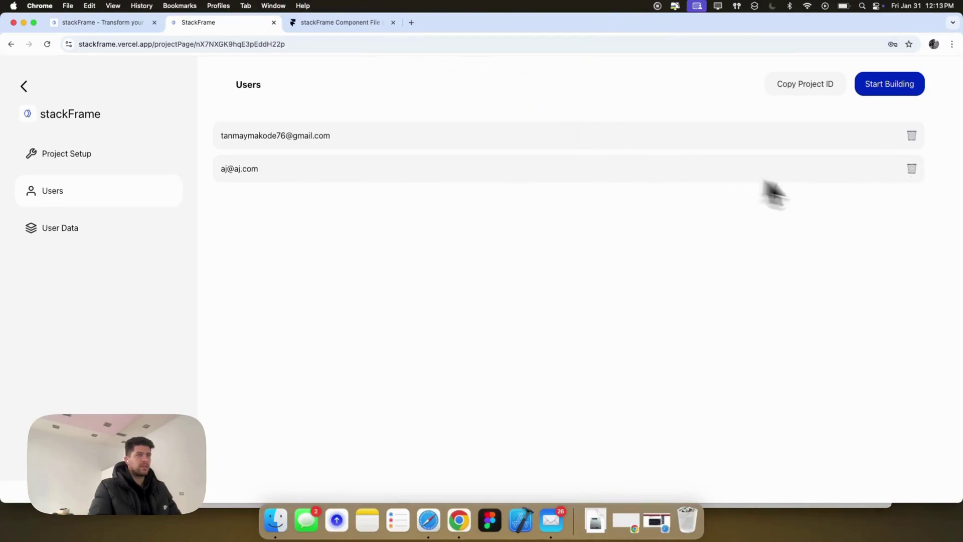
click(565, 109)
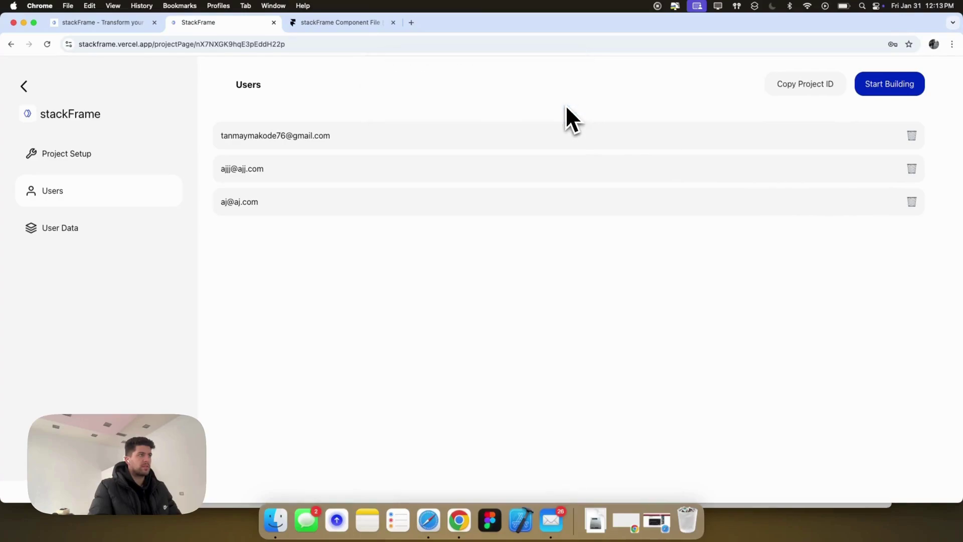
click(913, 202)
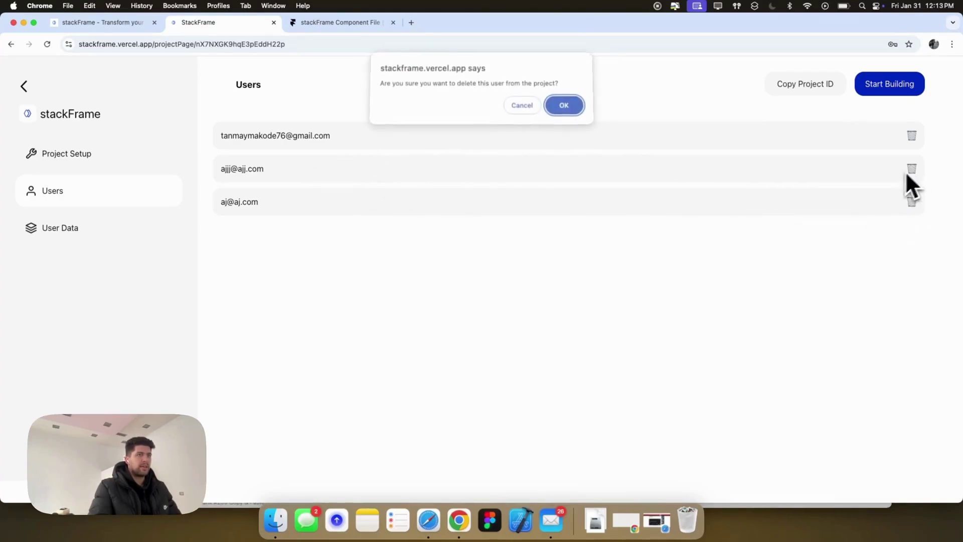
key(Return)
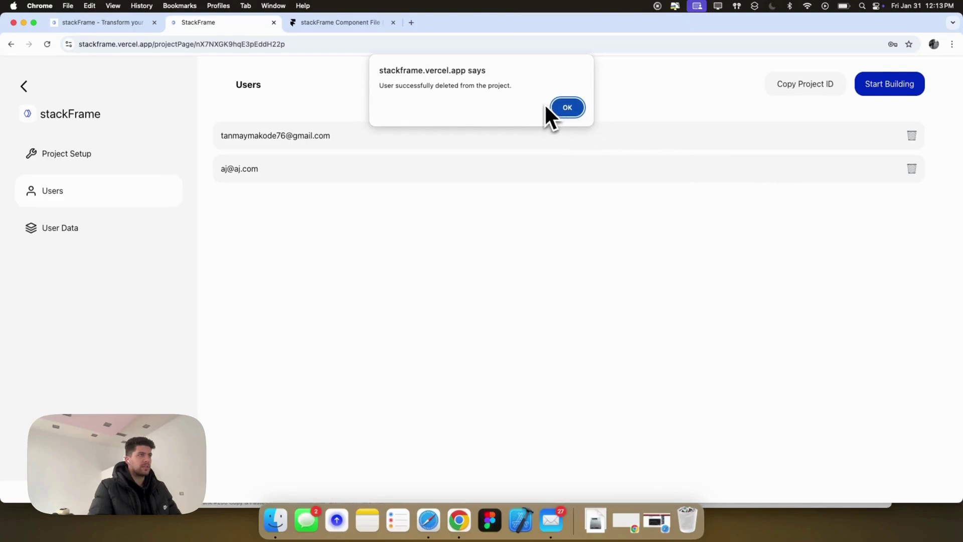
click(555, 110)
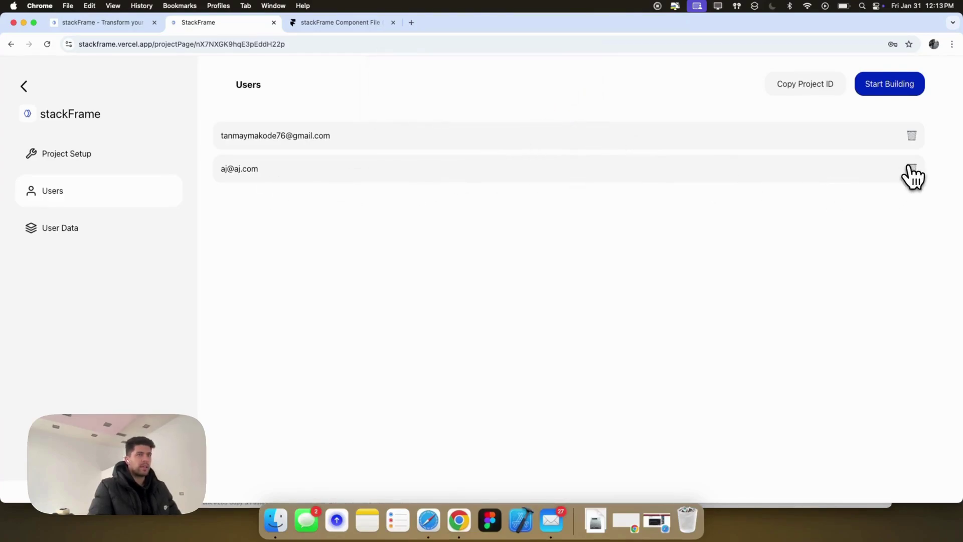
click(911, 169)
click(562, 107)
click(564, 109)
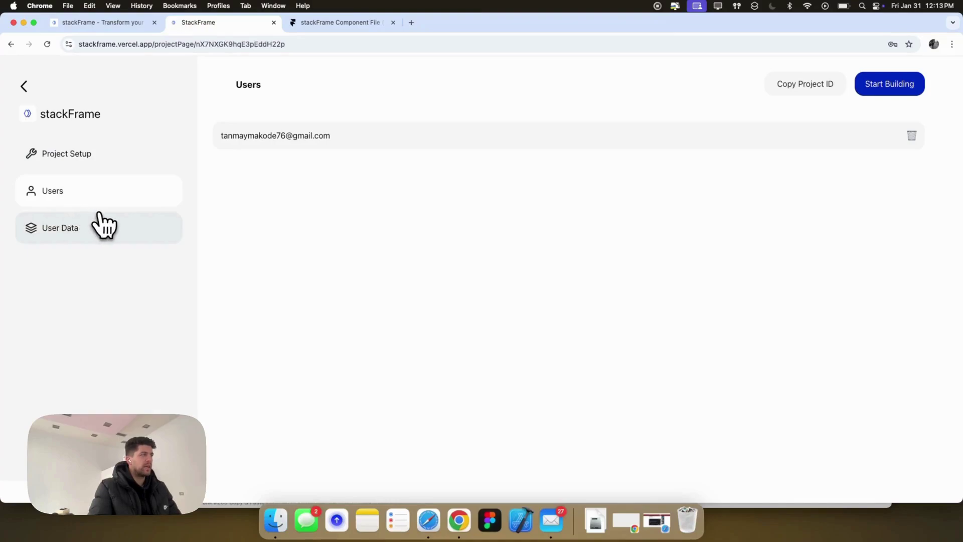
click(53, 234)
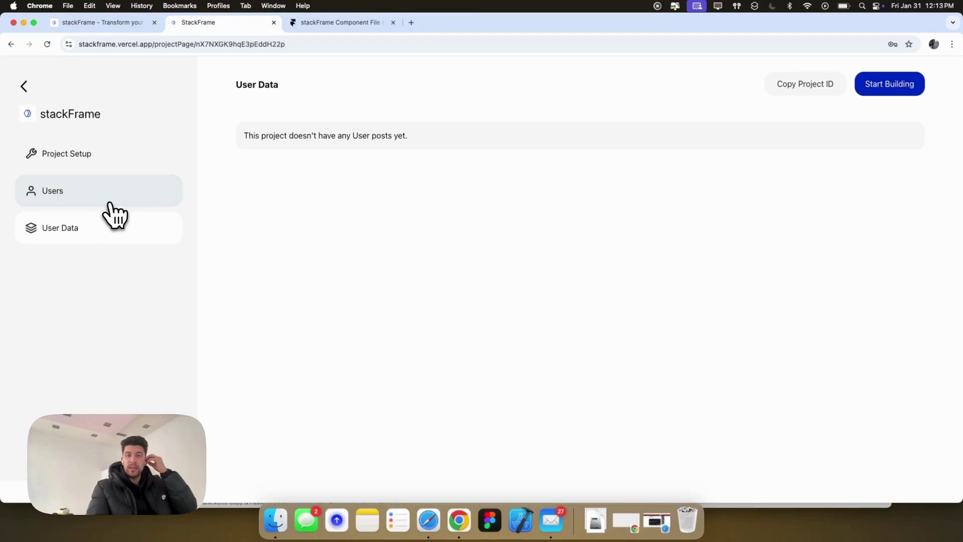
click(90, 201)
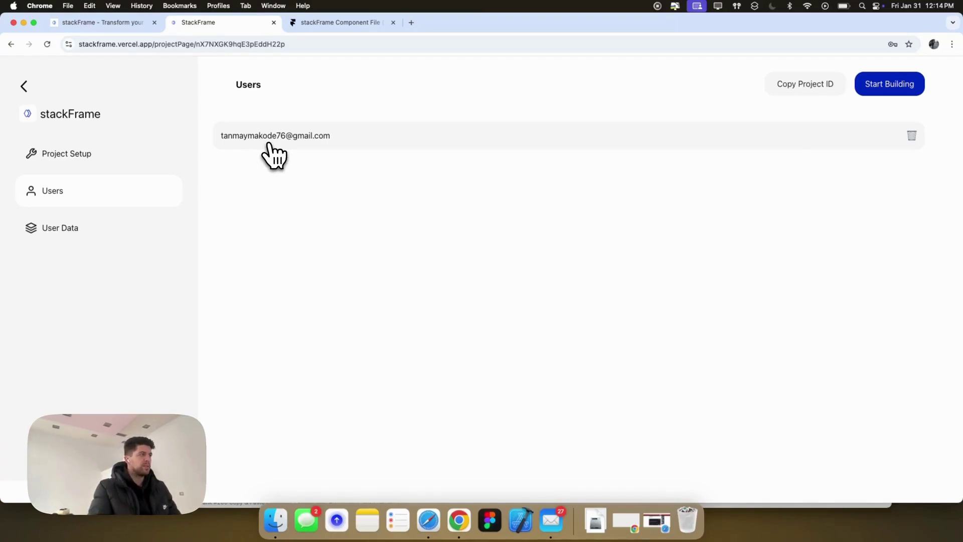
Open the live site's sign-up page and upload the Figma icon image as profile photo.
click(335, 28)
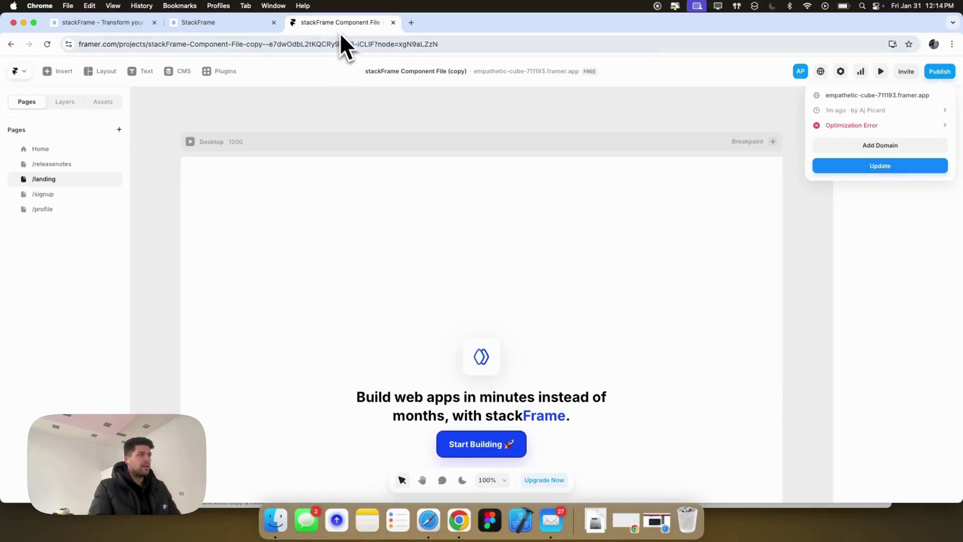
click(883, 96)
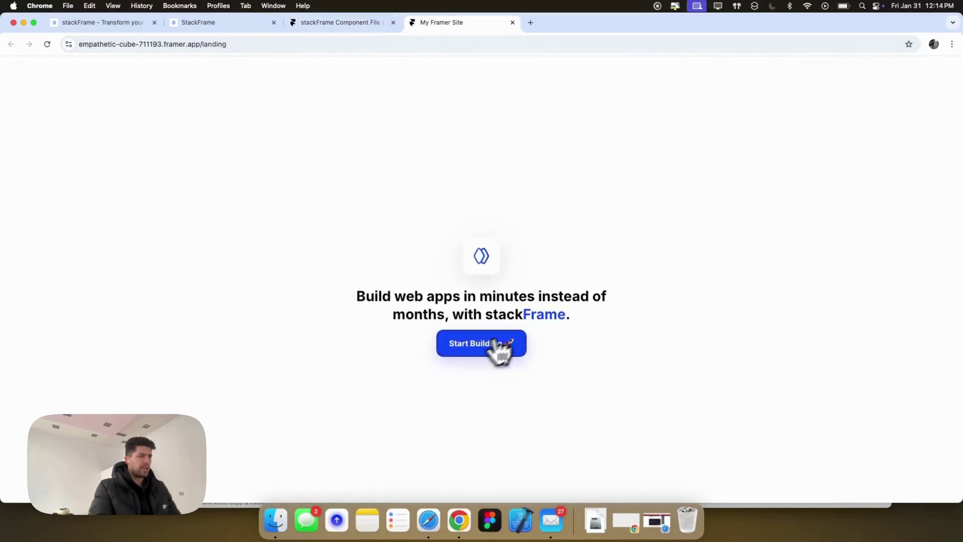
click(474, 347)
click(471, 266)
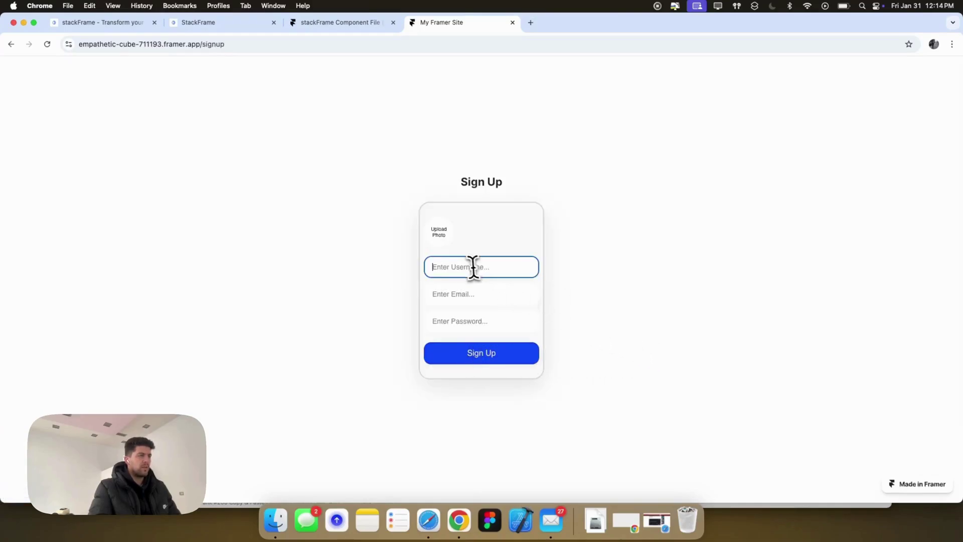
scroll(559, 281, down, 1)
click(436, 230)
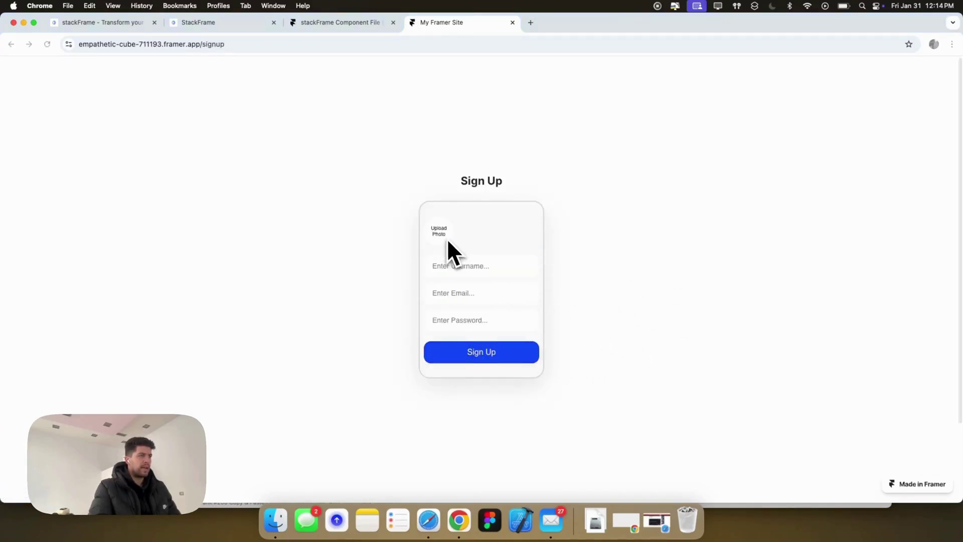
click(398, 248)
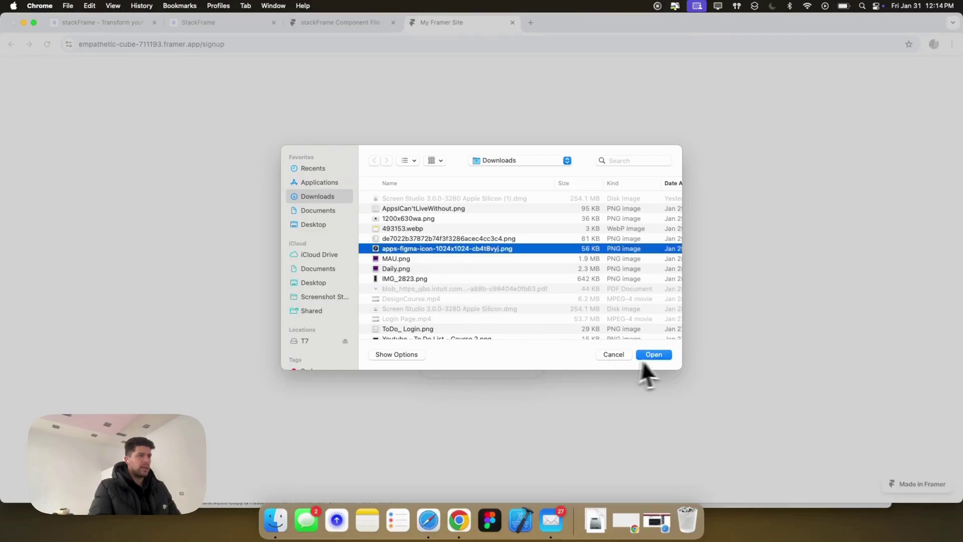
click(650, 354)
Fill in a username, email and password and submit the sign-up form.
click(475, 268)
text(FigmaUser)
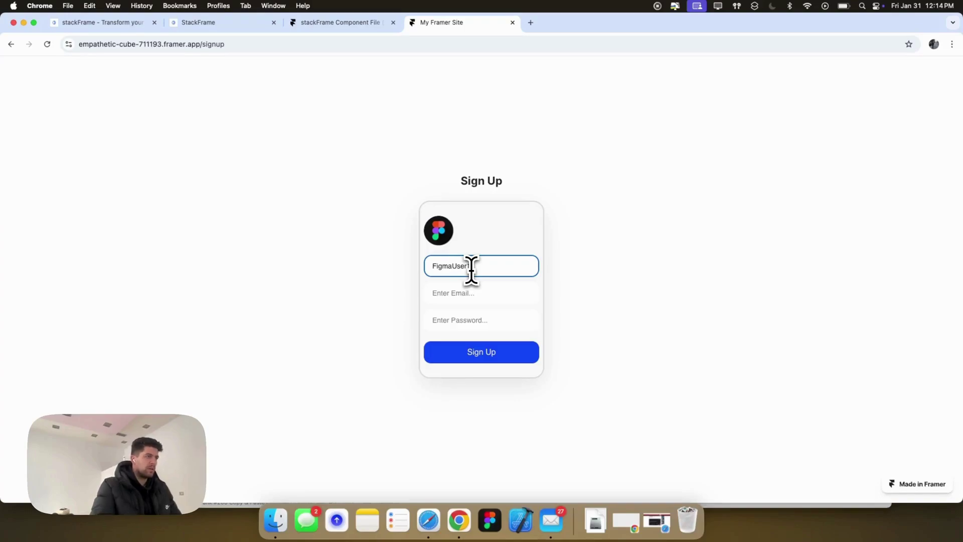
click(484, 291)
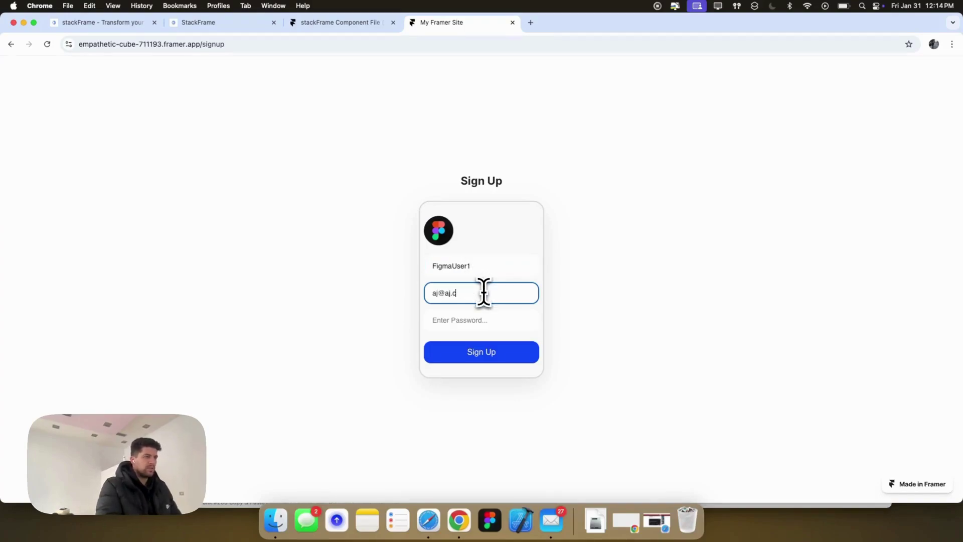
click(475, 318)
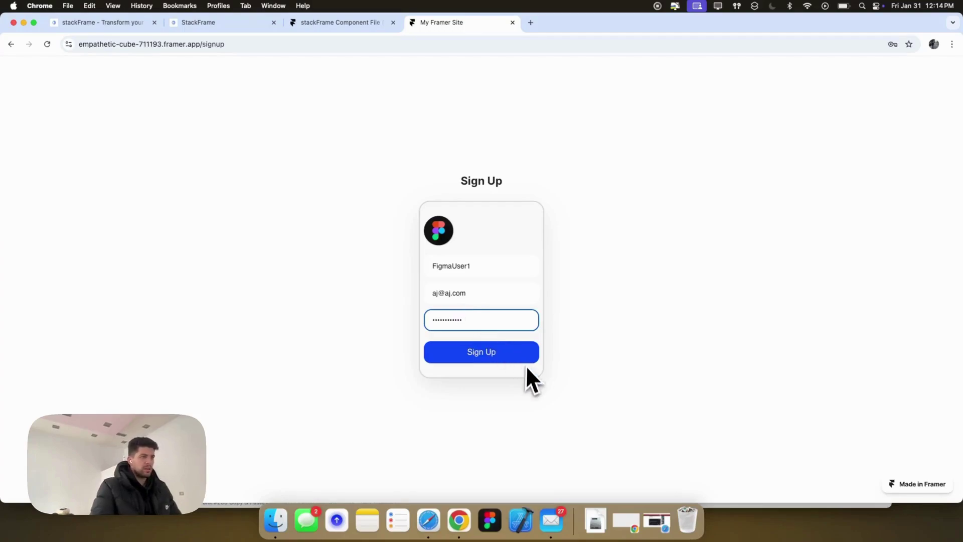
click(502, 358)
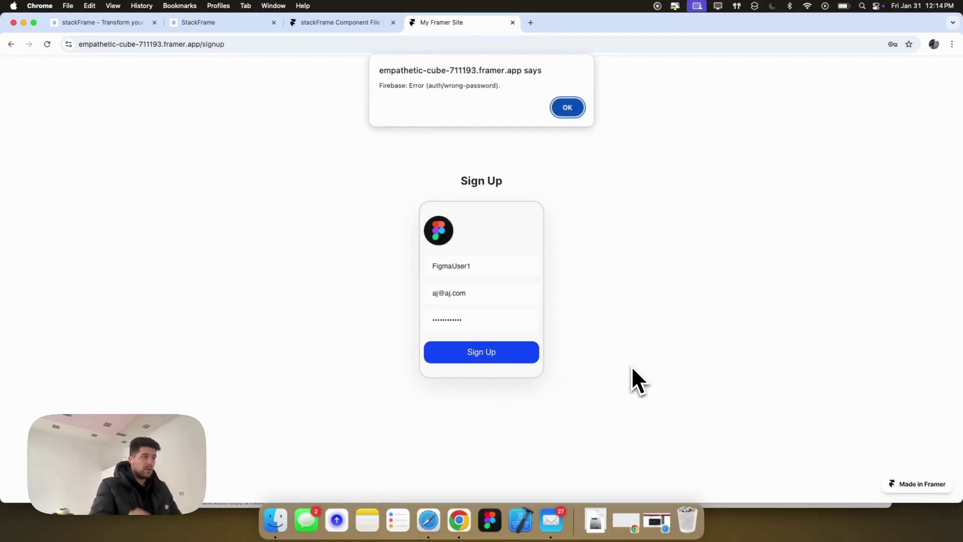
click(562, 115)
Replace the email address and resubmit, landing on the Profile Page.
click(464, 293)
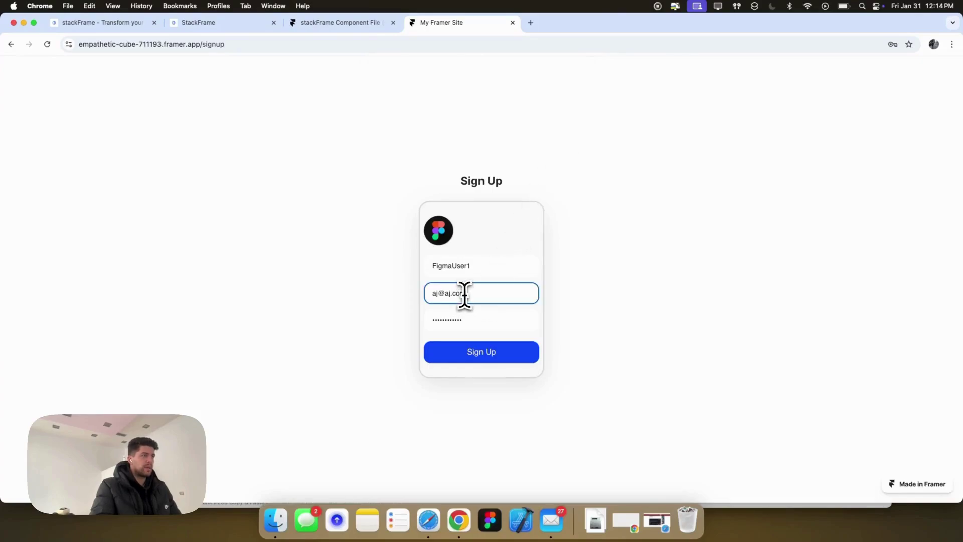
triple_click(466, 293)
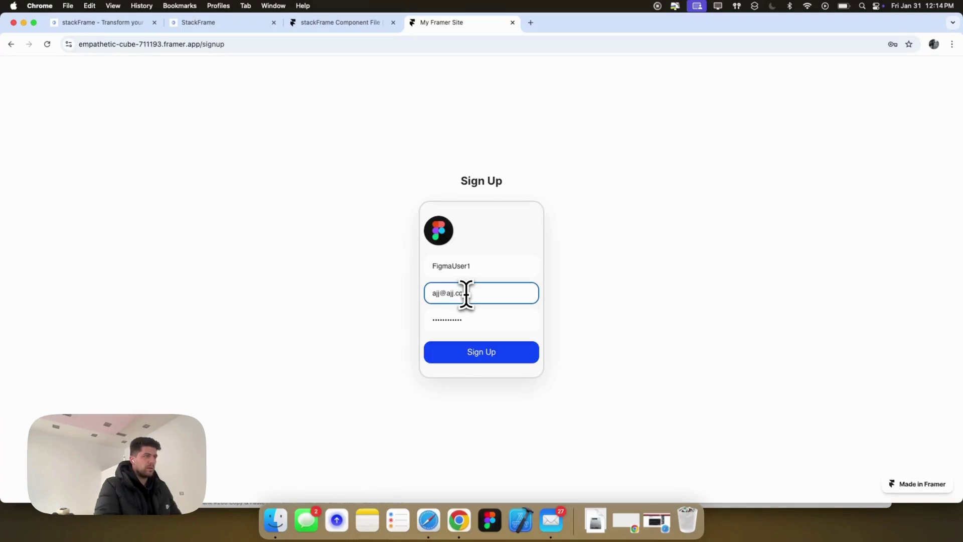
click(489, 357)
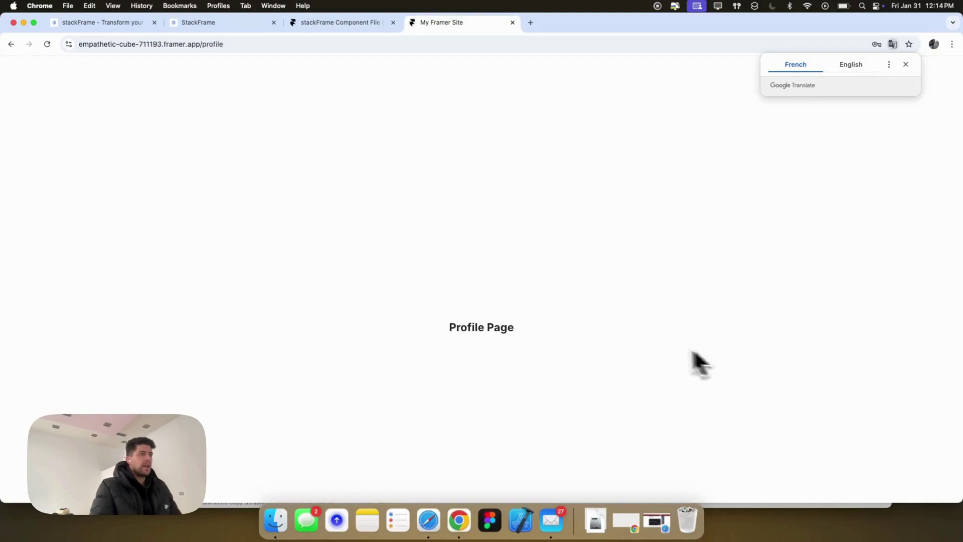
click(905, 65)
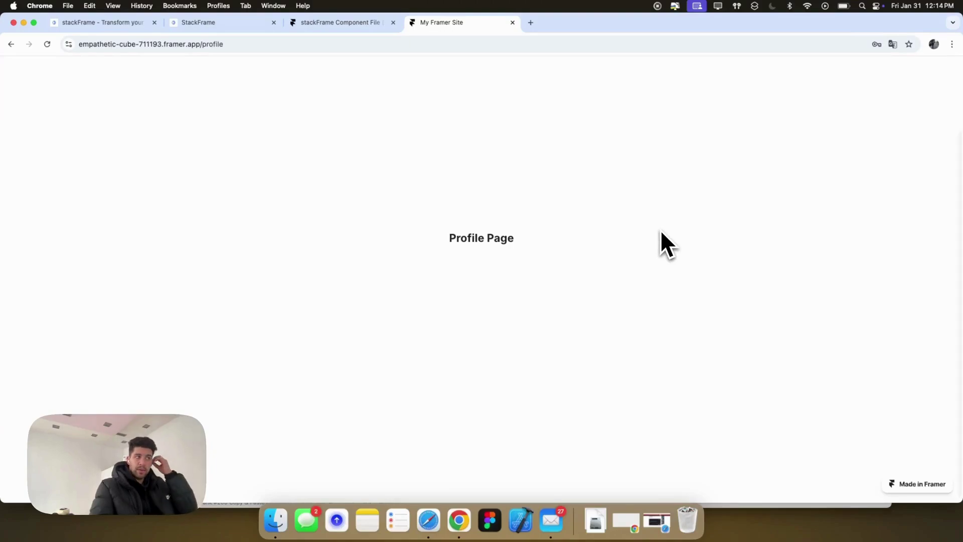
scroll(627, 237, up, 2)
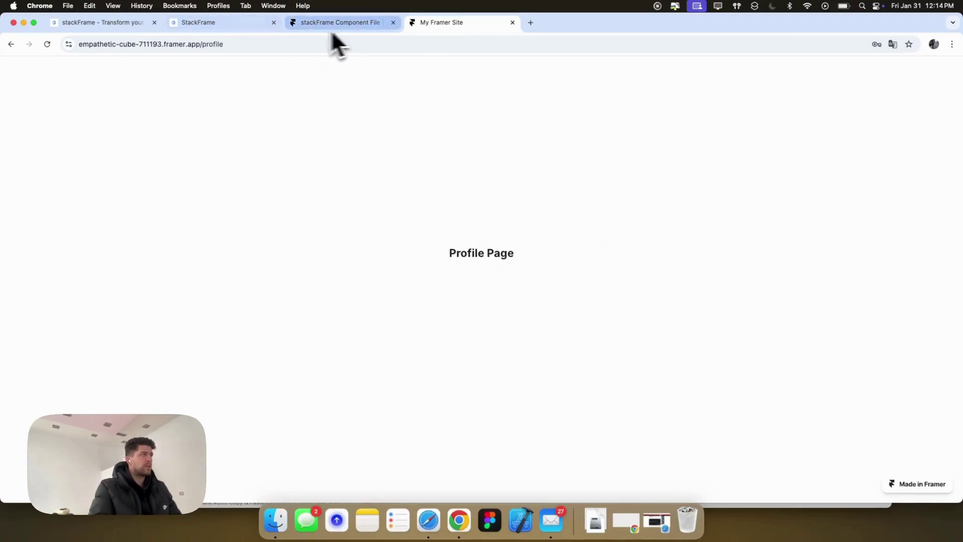
Reload StackFrame and open the project's Users list to confirm the new sign-up appears.
click(228, 23)
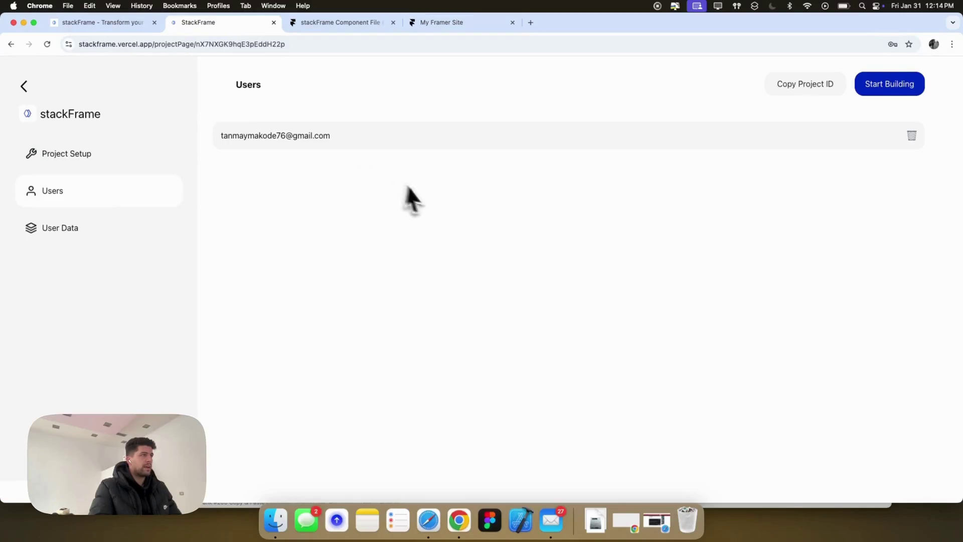
key(super+r)
click(462, 146)
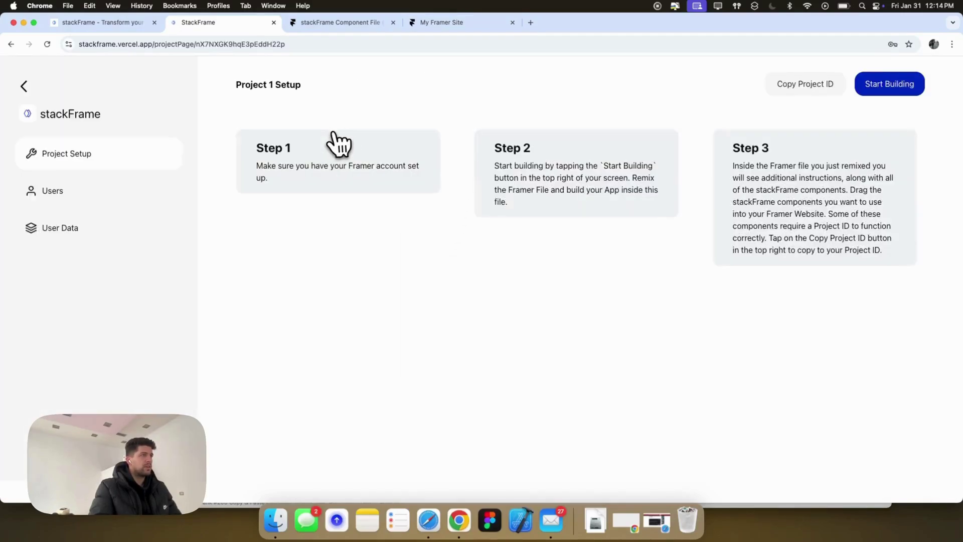
click(98, 192)
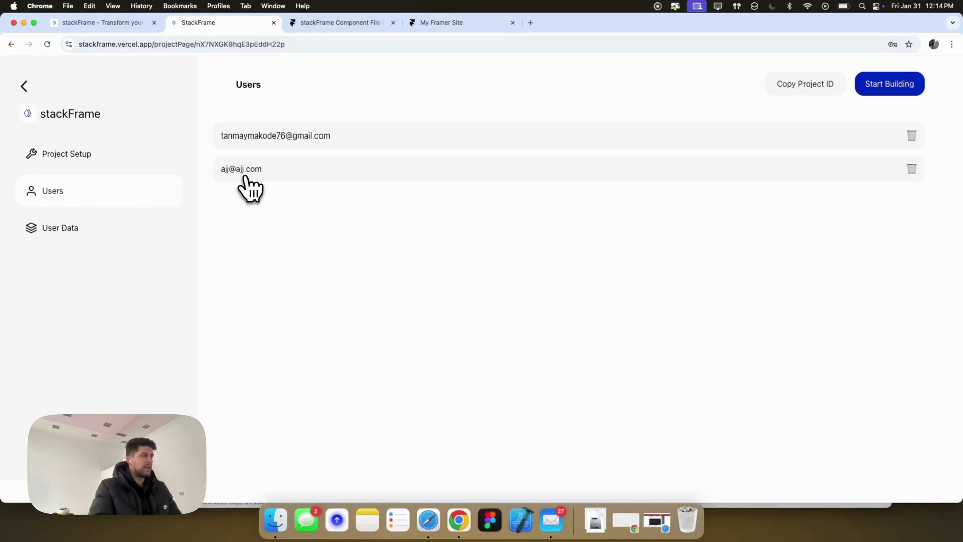
click(329, 26)
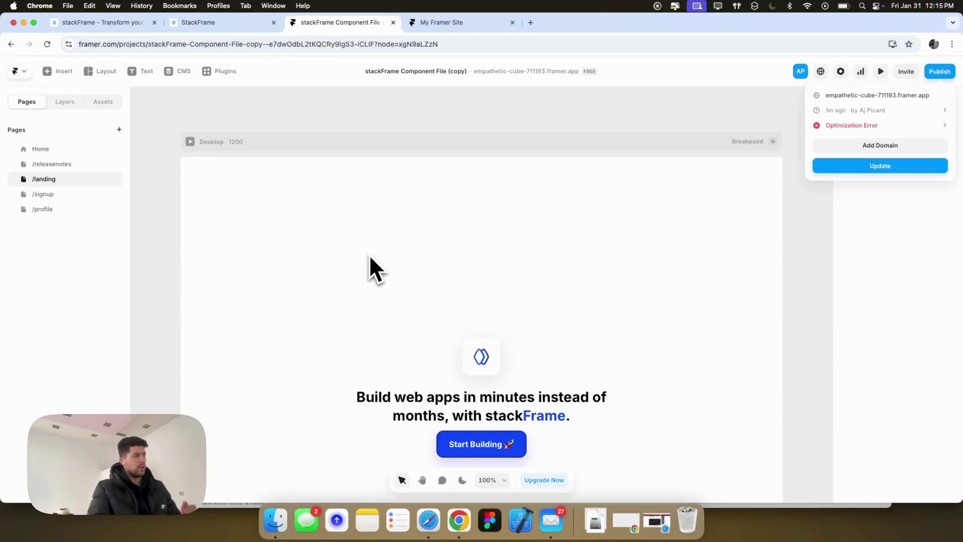
Show the /profile page on the canvas and list component assets with Homebase collapsed.
scroll(552, 324, down, 3)
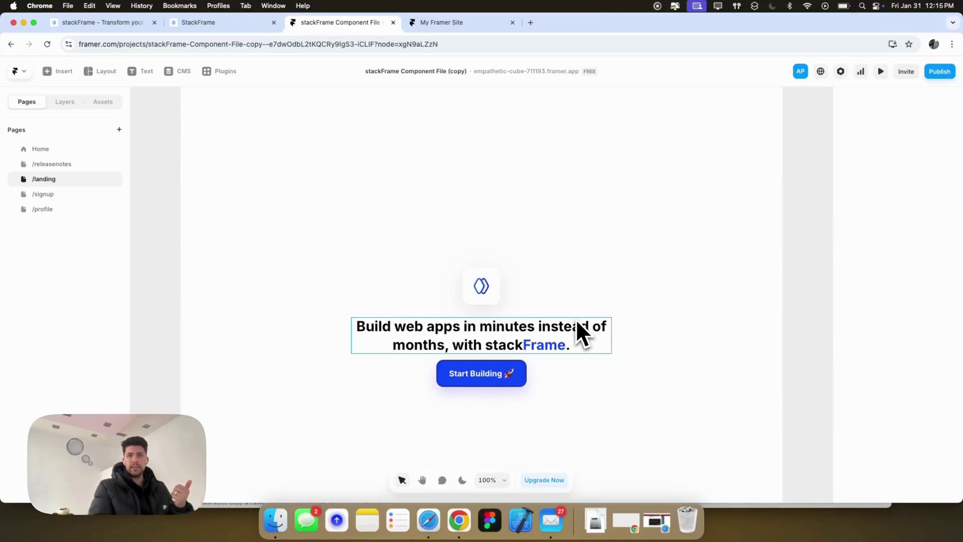
click(63, 196)
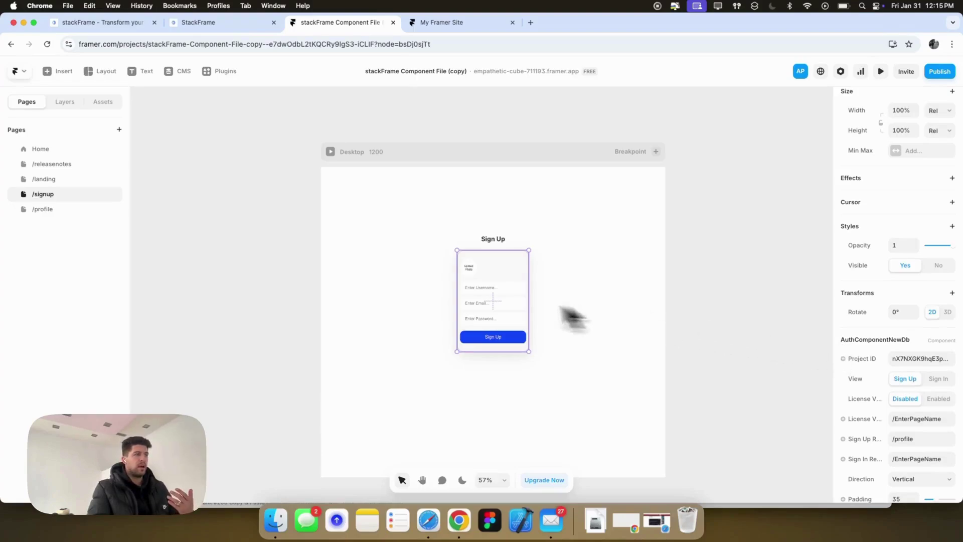
click(46, 209)
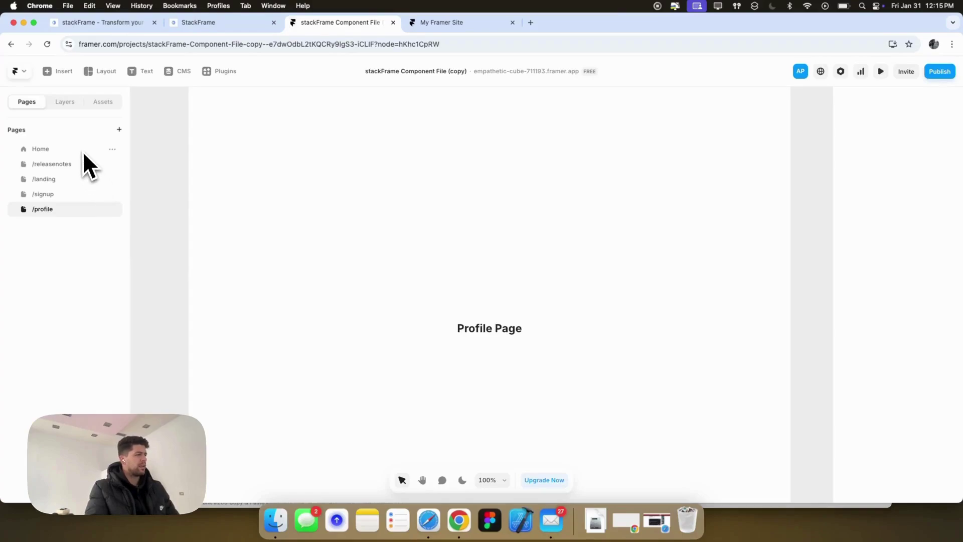
click(103, 101)
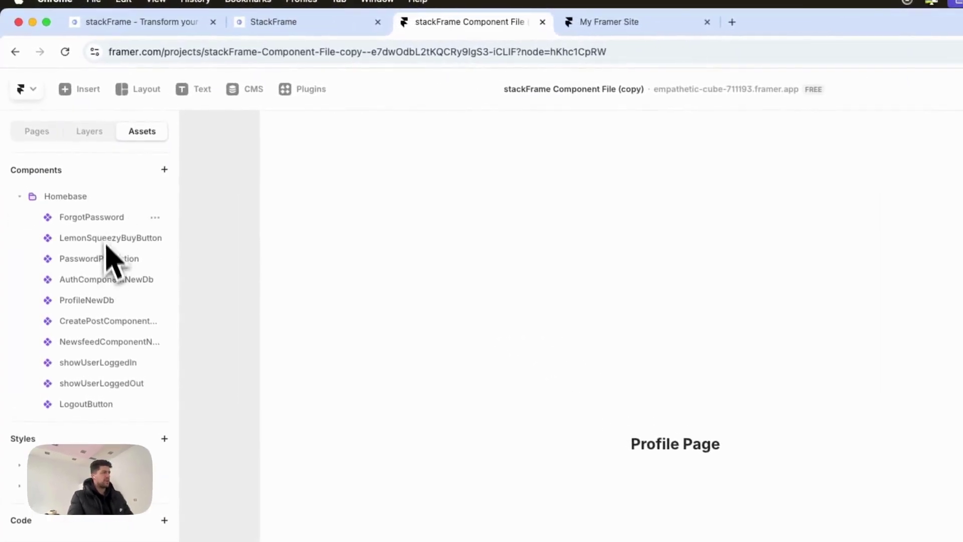
click(21, 199)
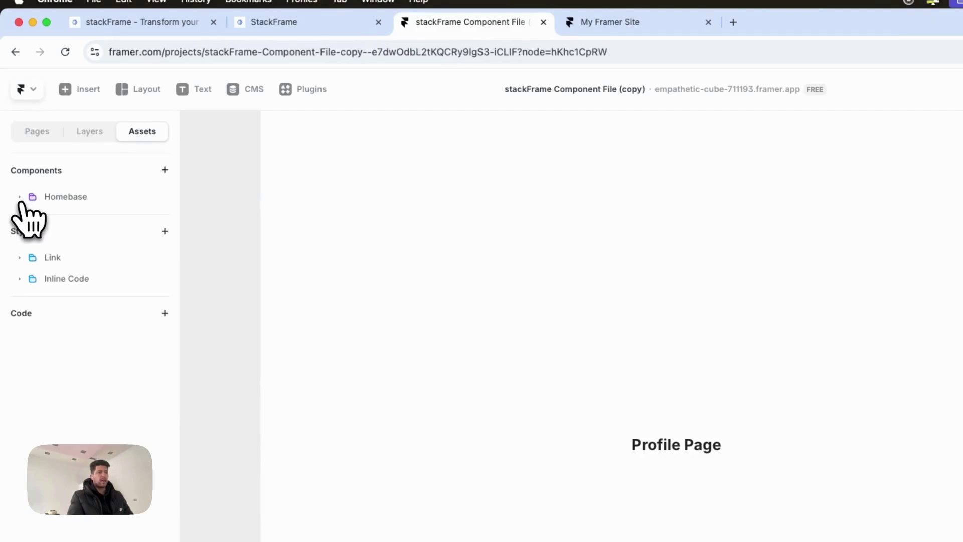